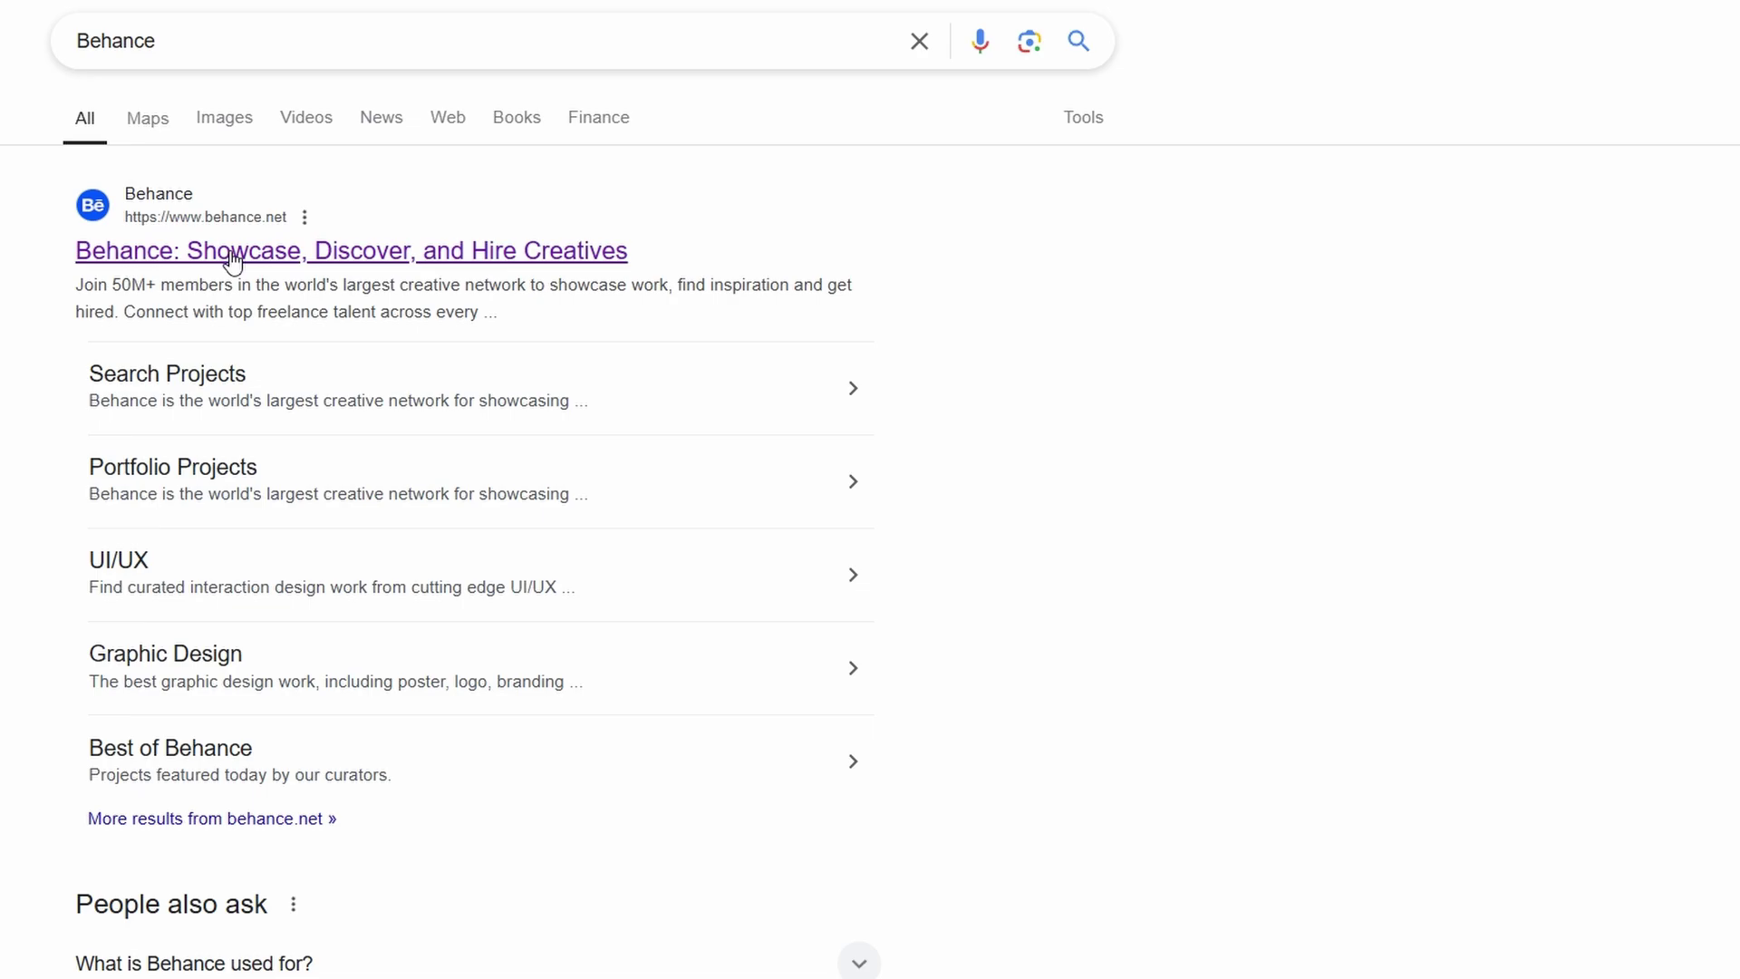
Step: Open the Behance website from the search results and browse its featured project thumbnails
left_click(233, 261)
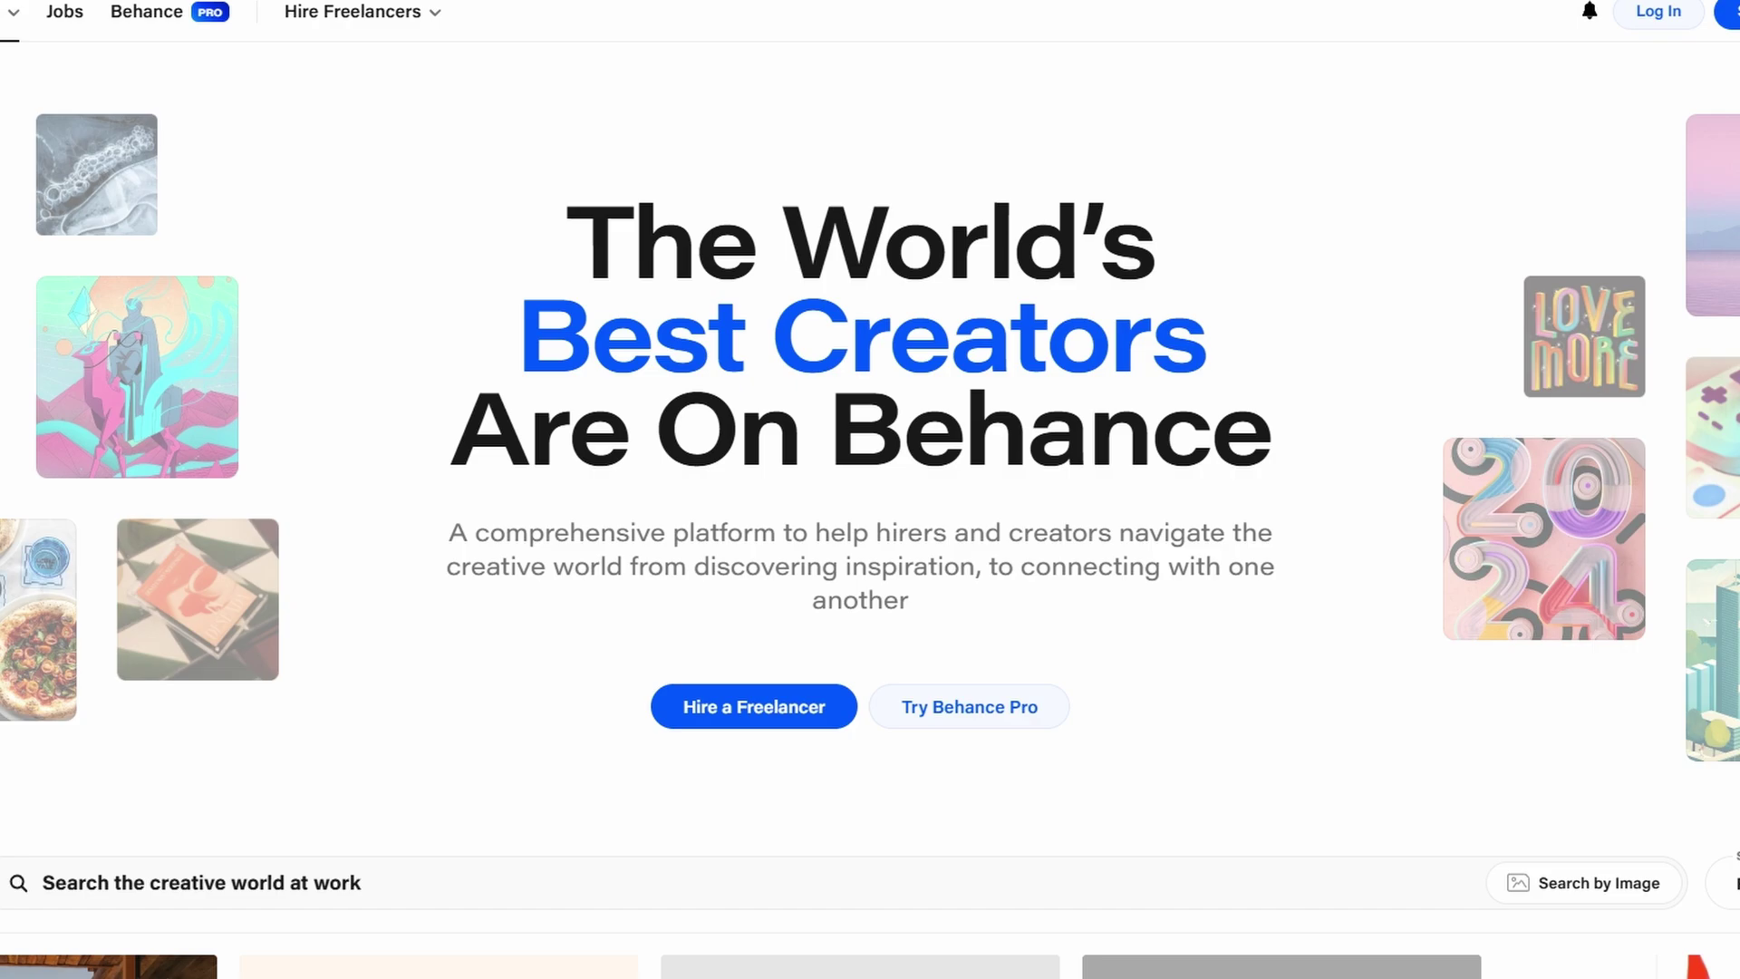
scroll(870, 526, "down", 4)
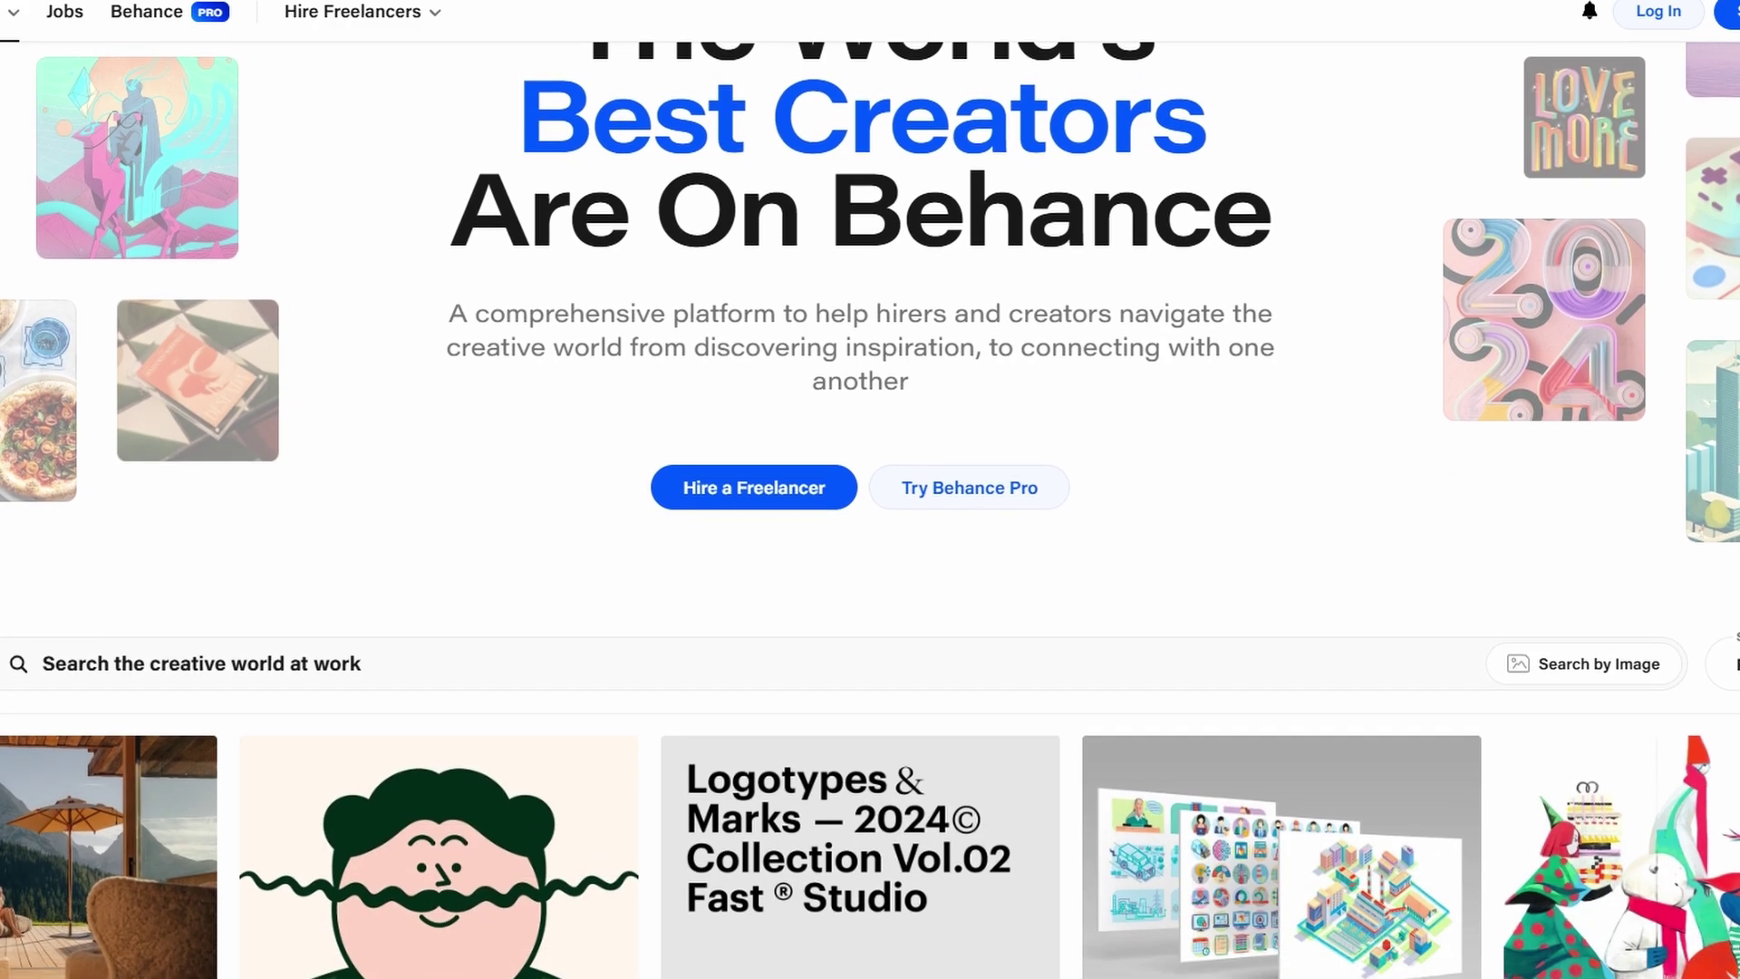
scroll(870, 526, "down", 4)
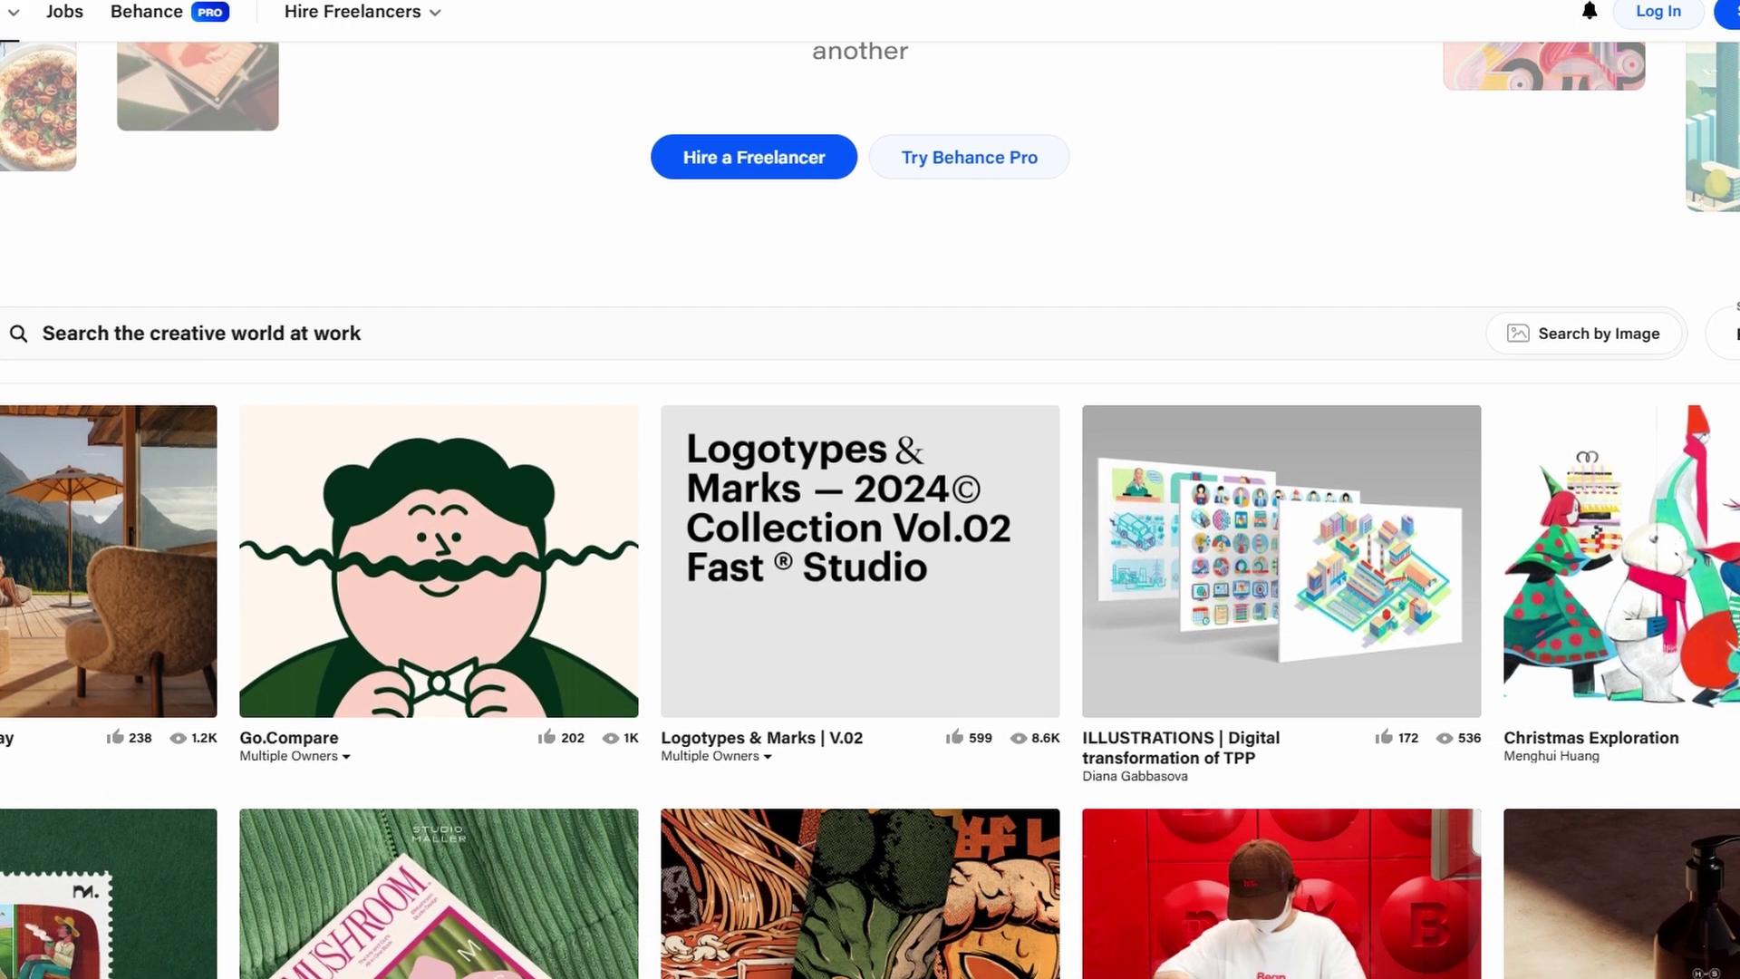
scroll(870, 525, "down", 2)
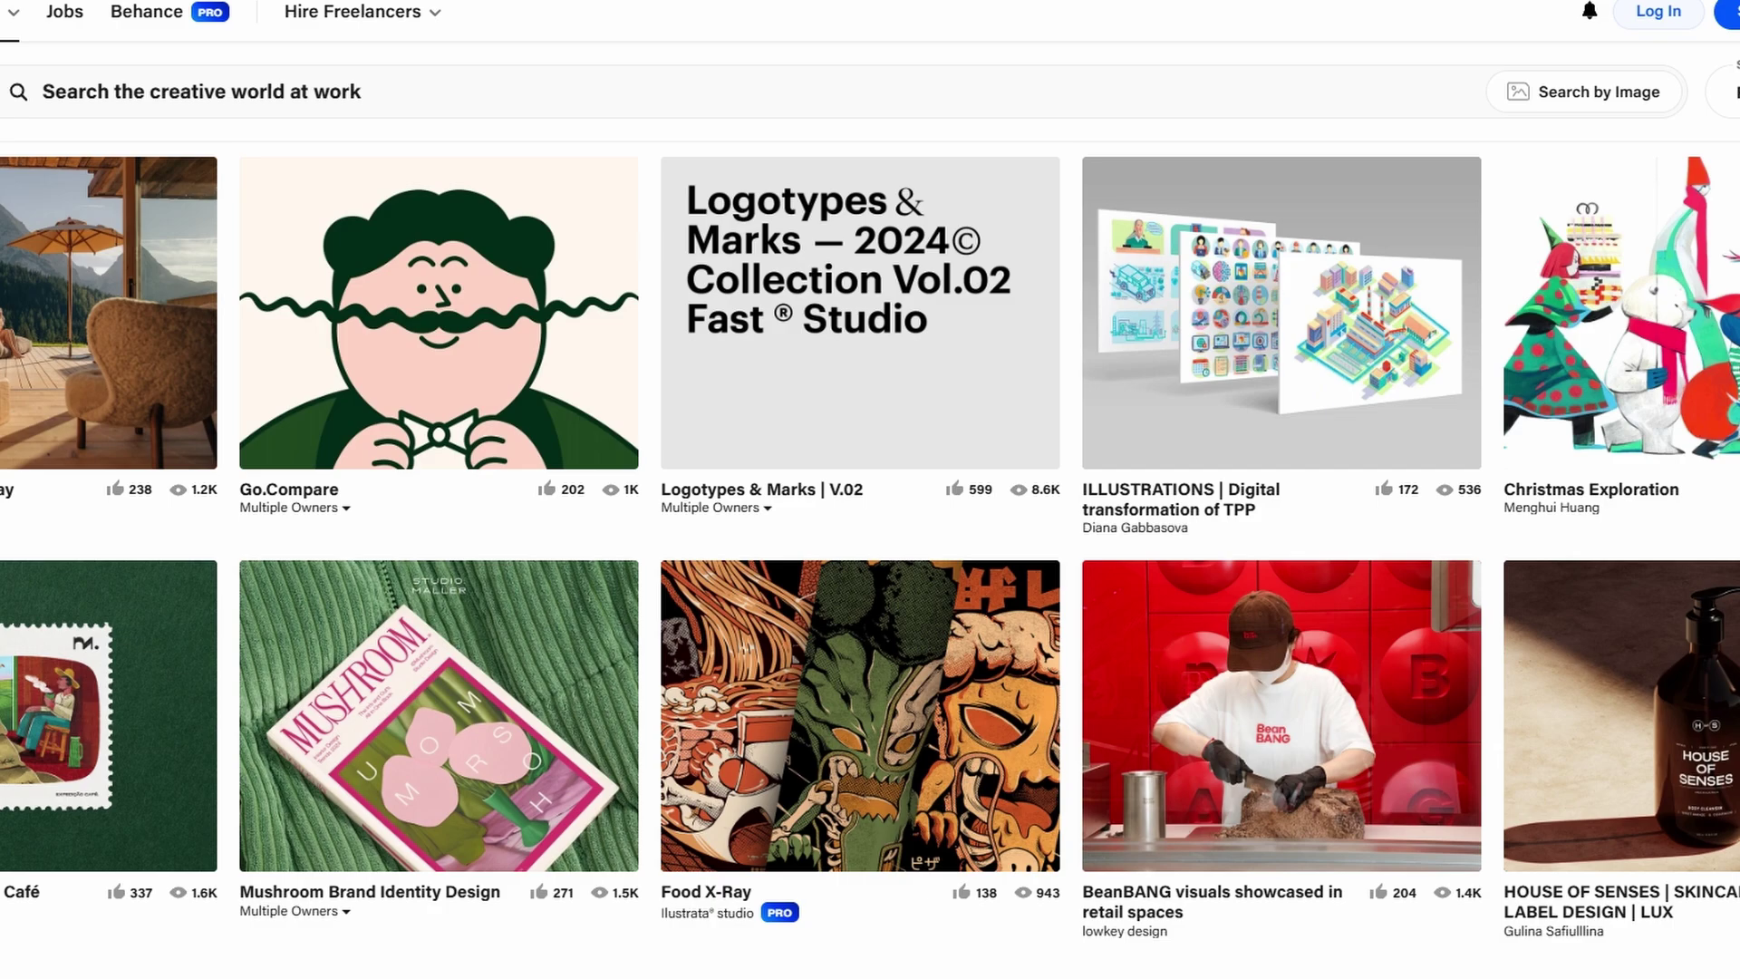
scroll(870, 526, "up", 10)
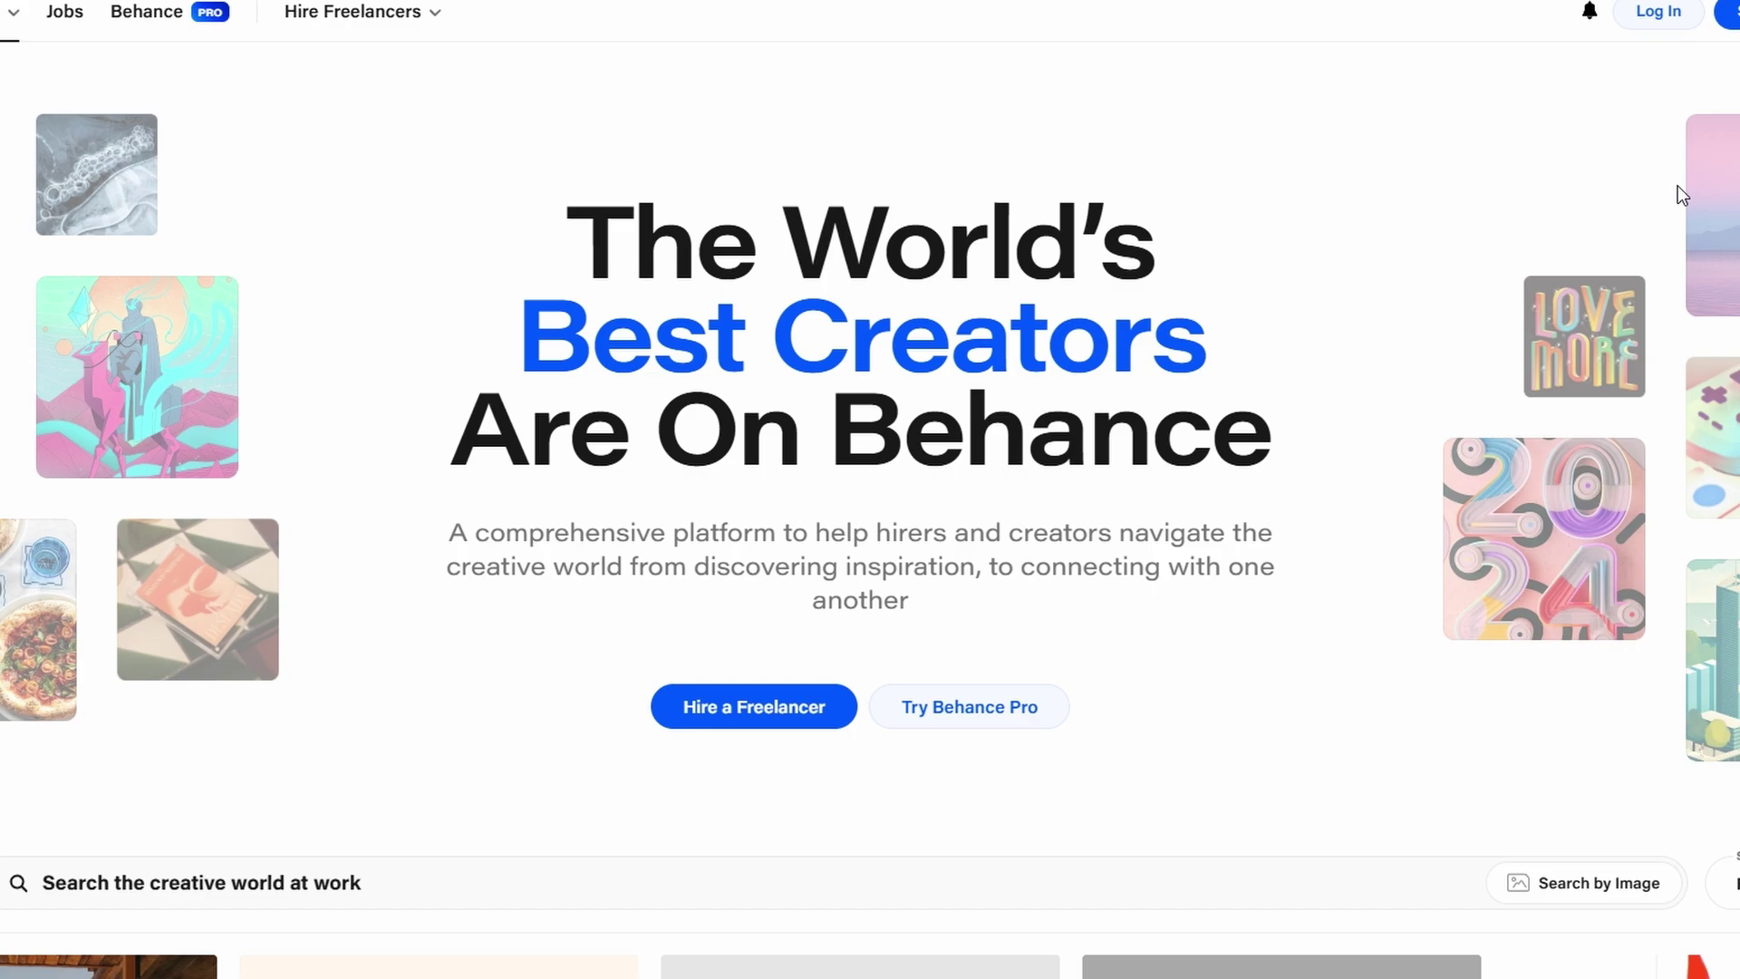
Step: Sign up as a creative / freelancer following UI/UX and continue with the free plan
left_click(1726, 14)
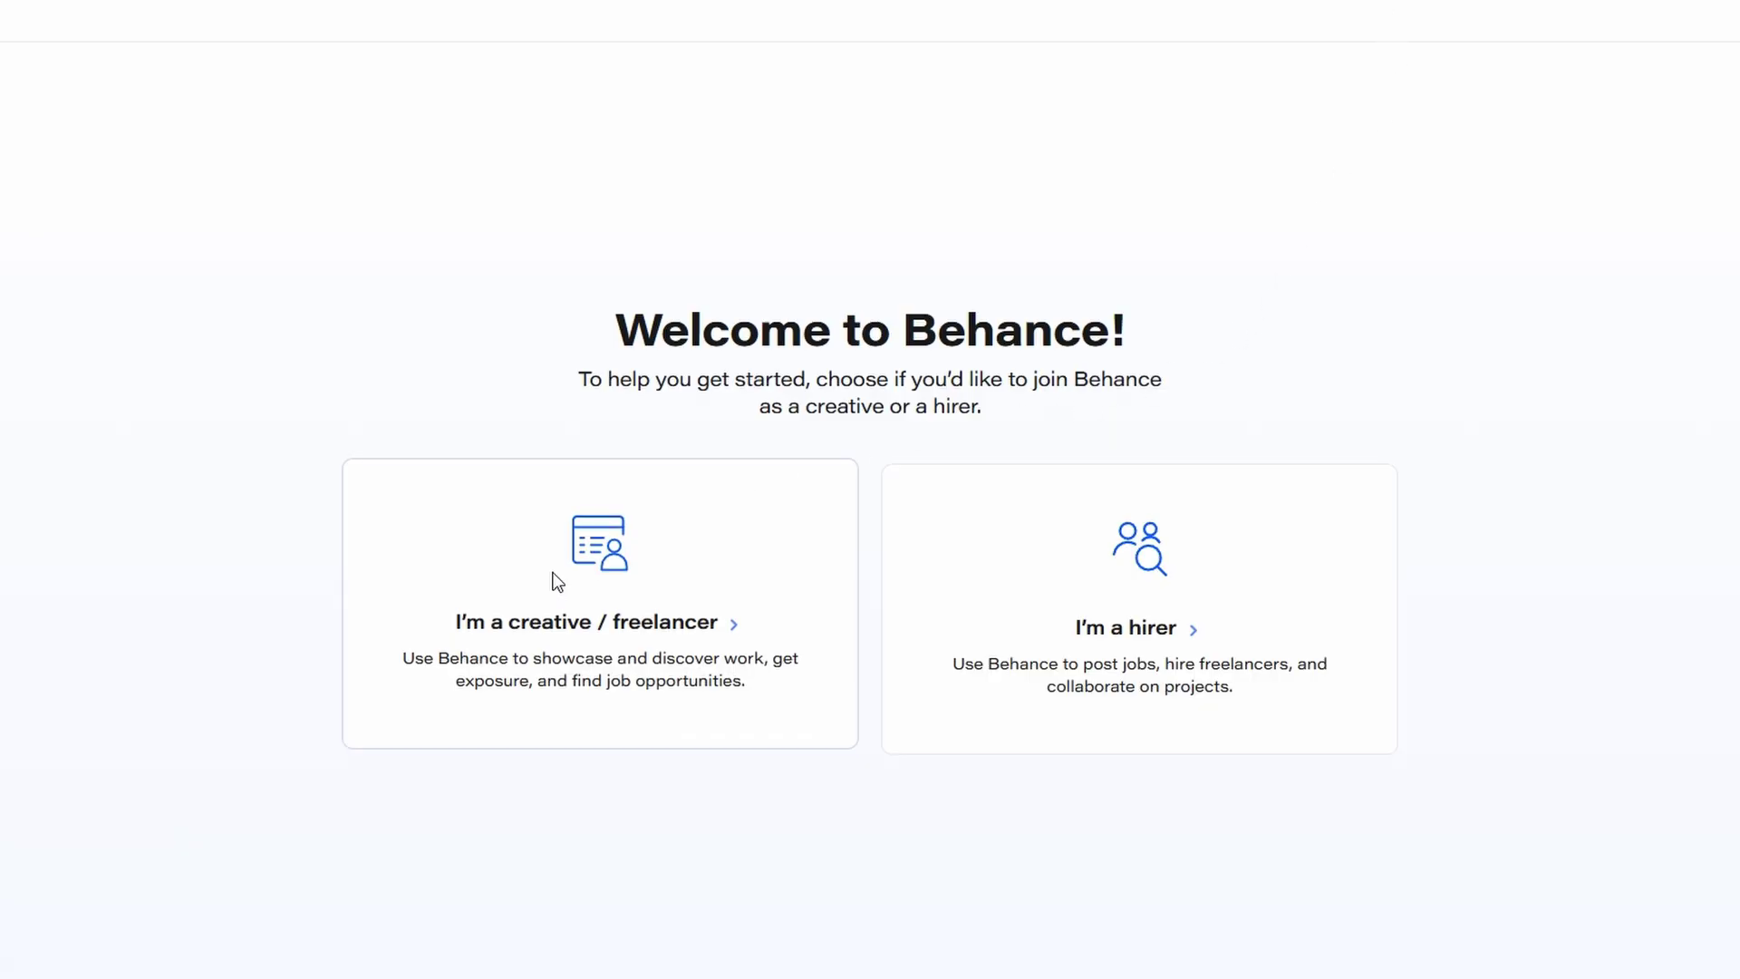
left_click(555, 580)
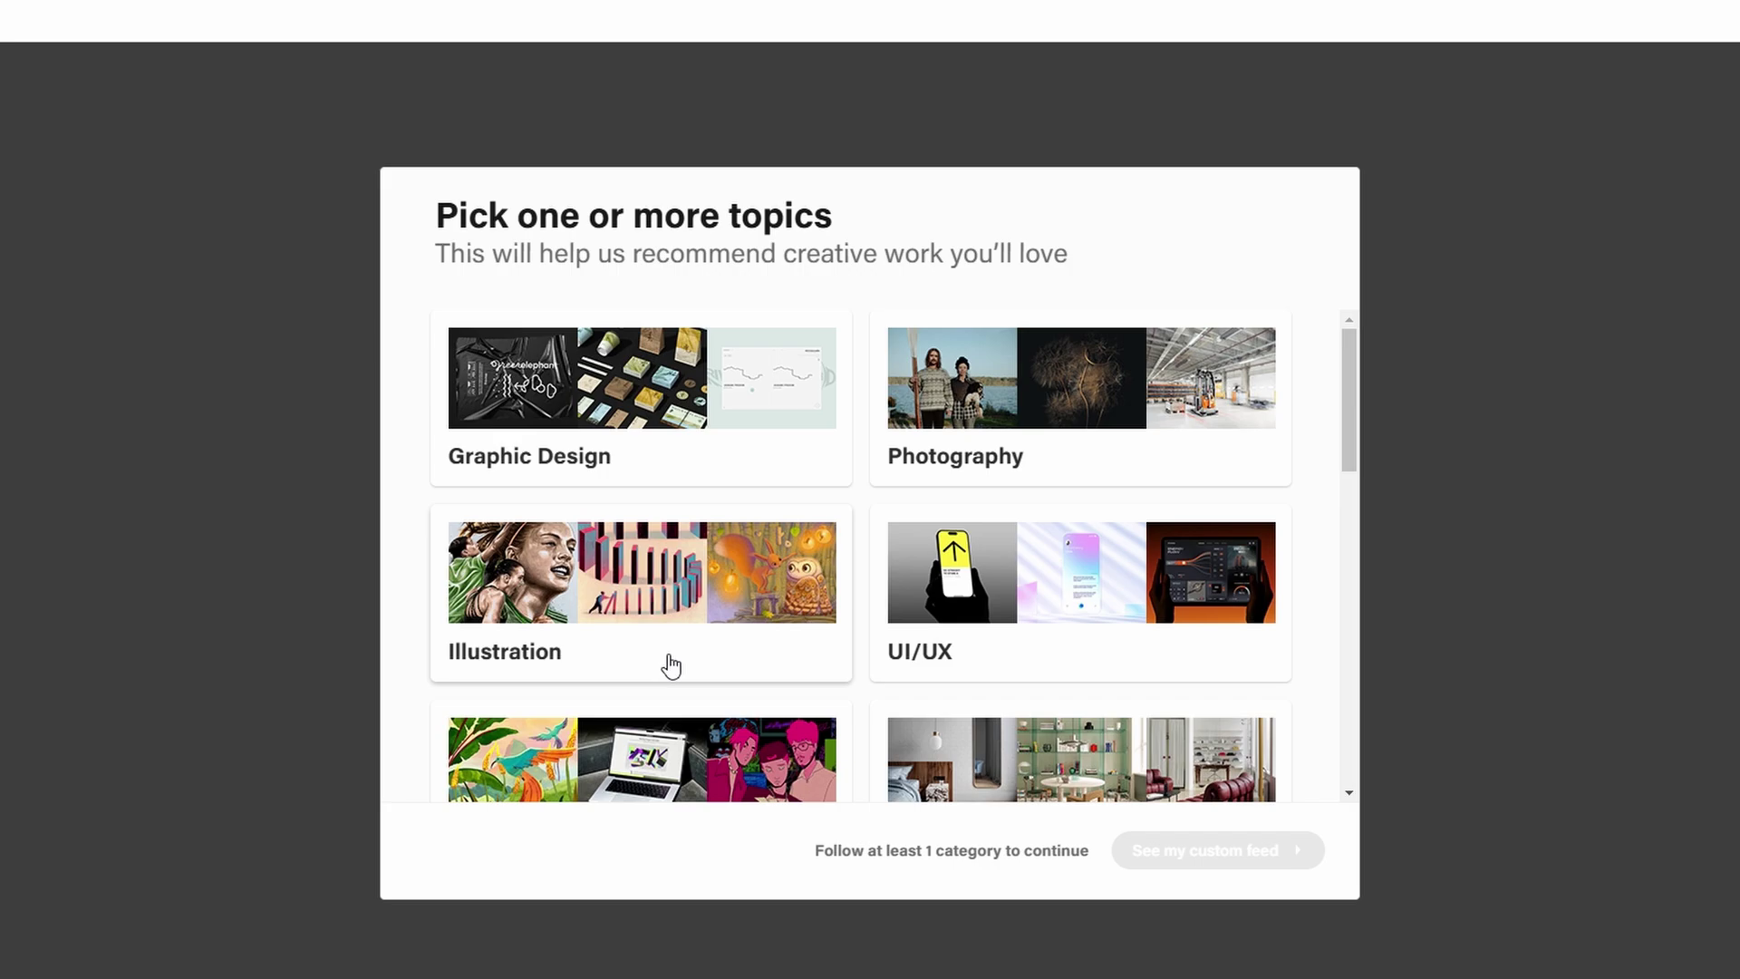
left_click(957, 560)
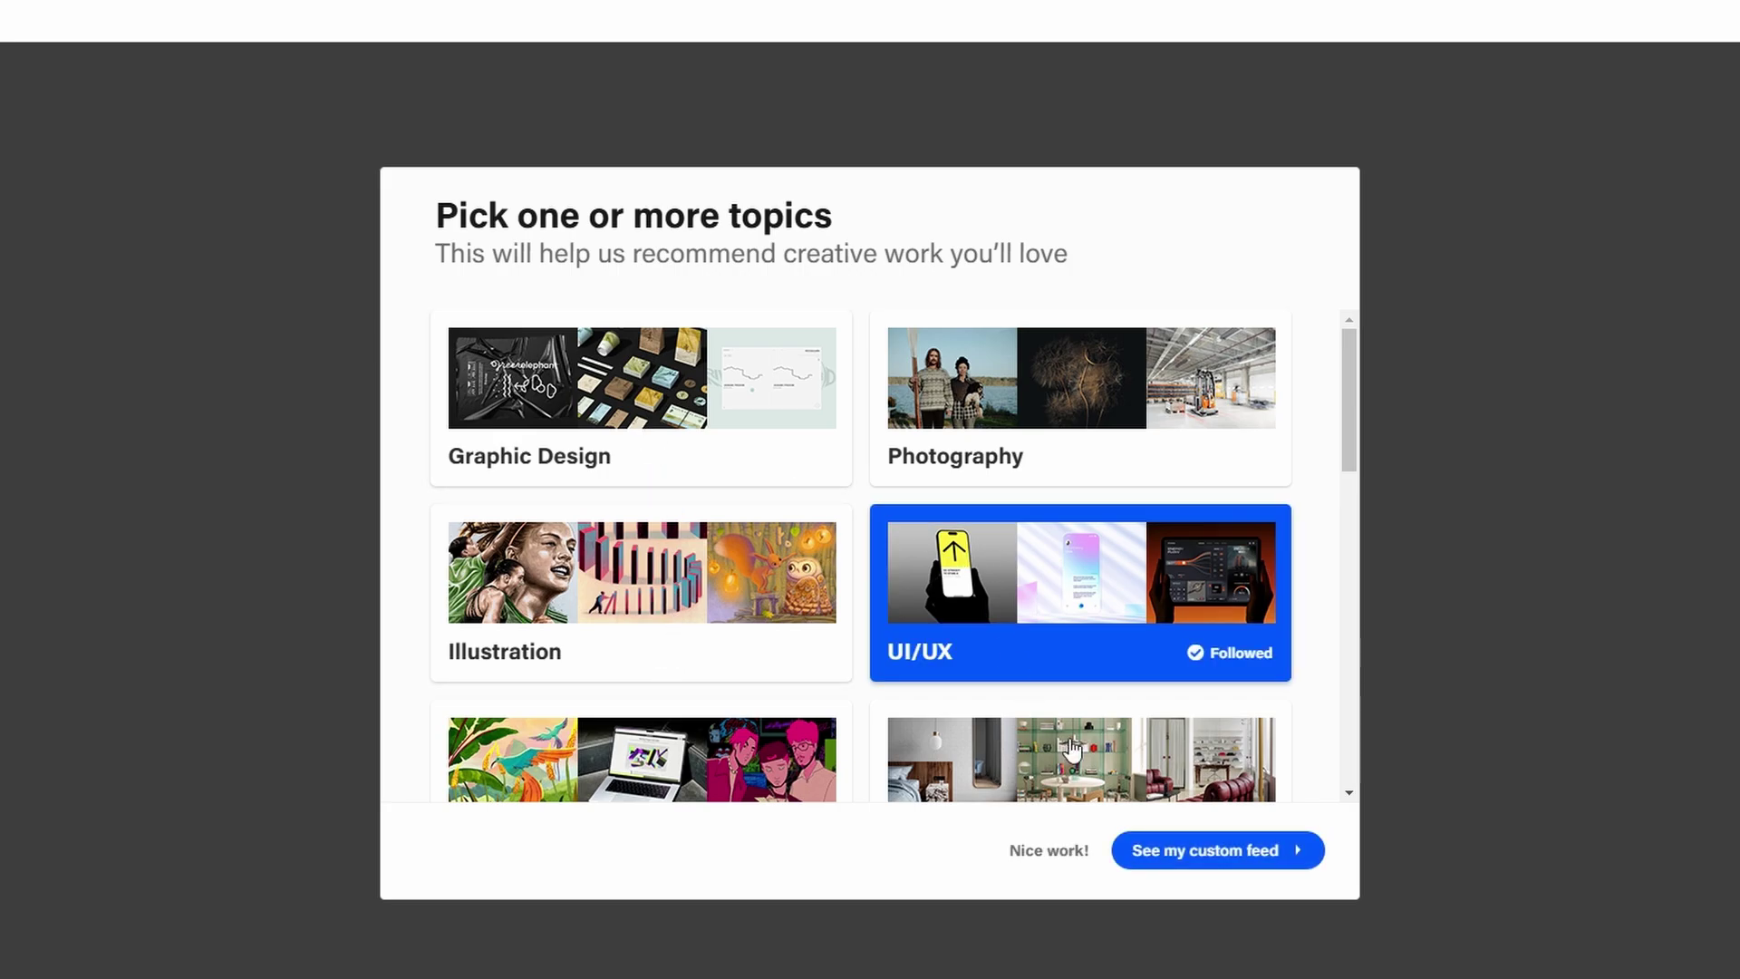
left_click(1199, 857)
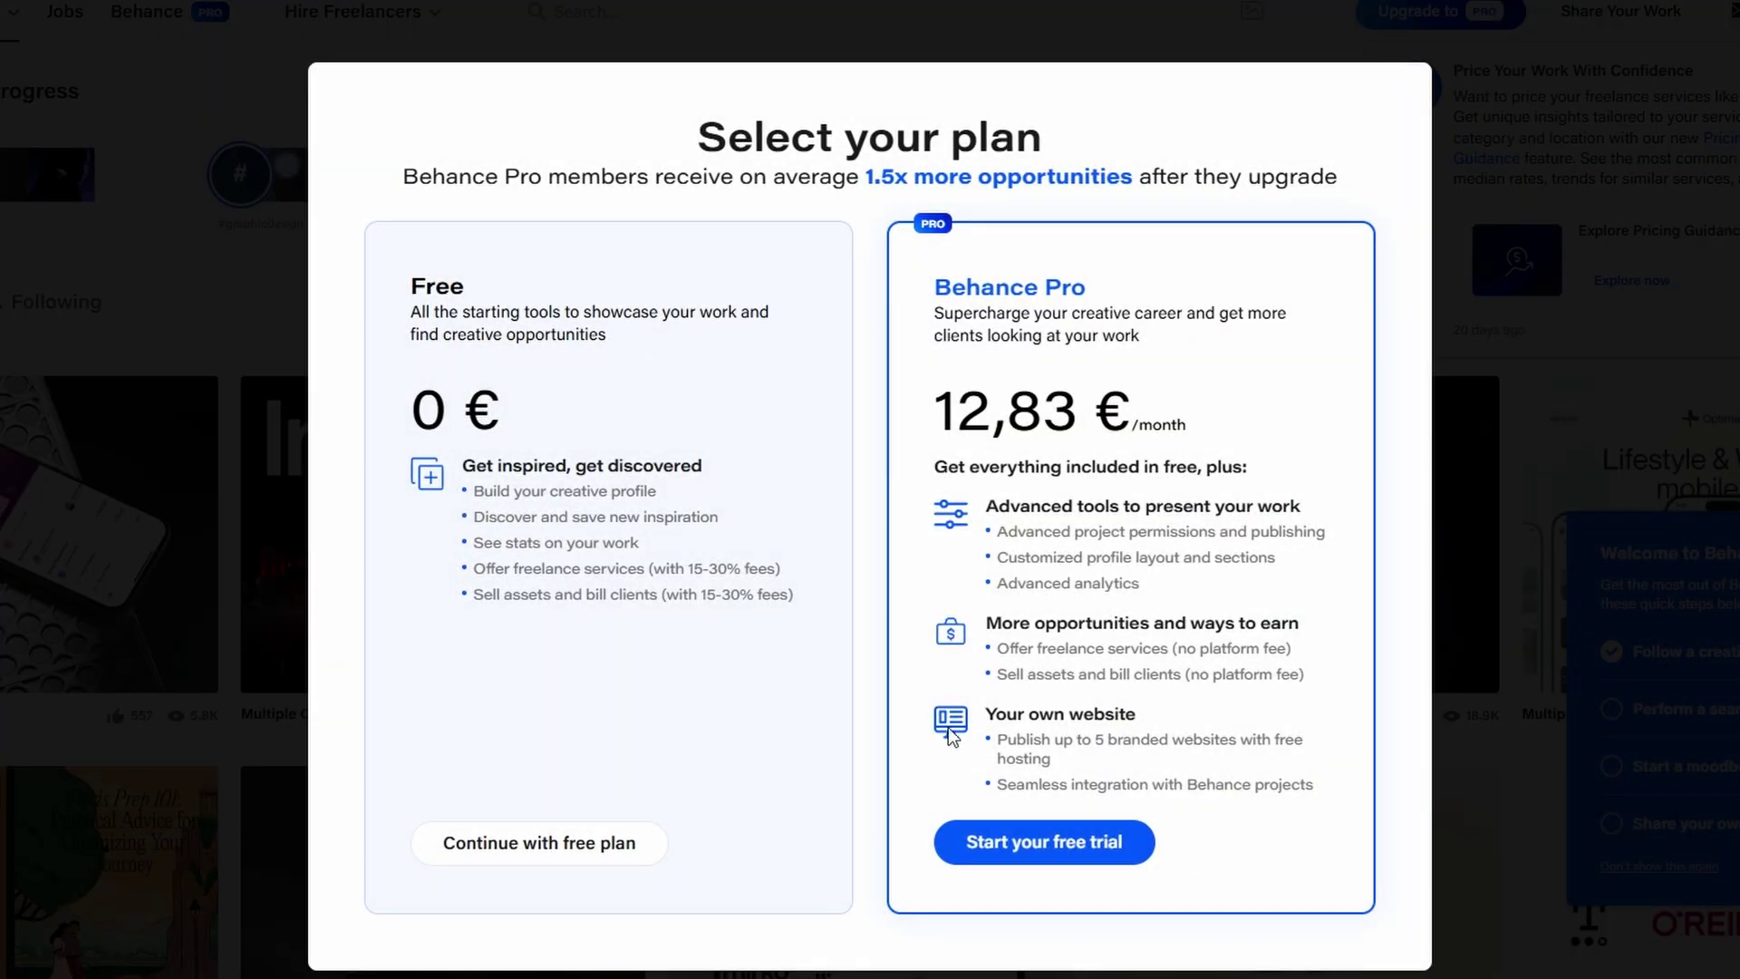
left_click(555, 847)
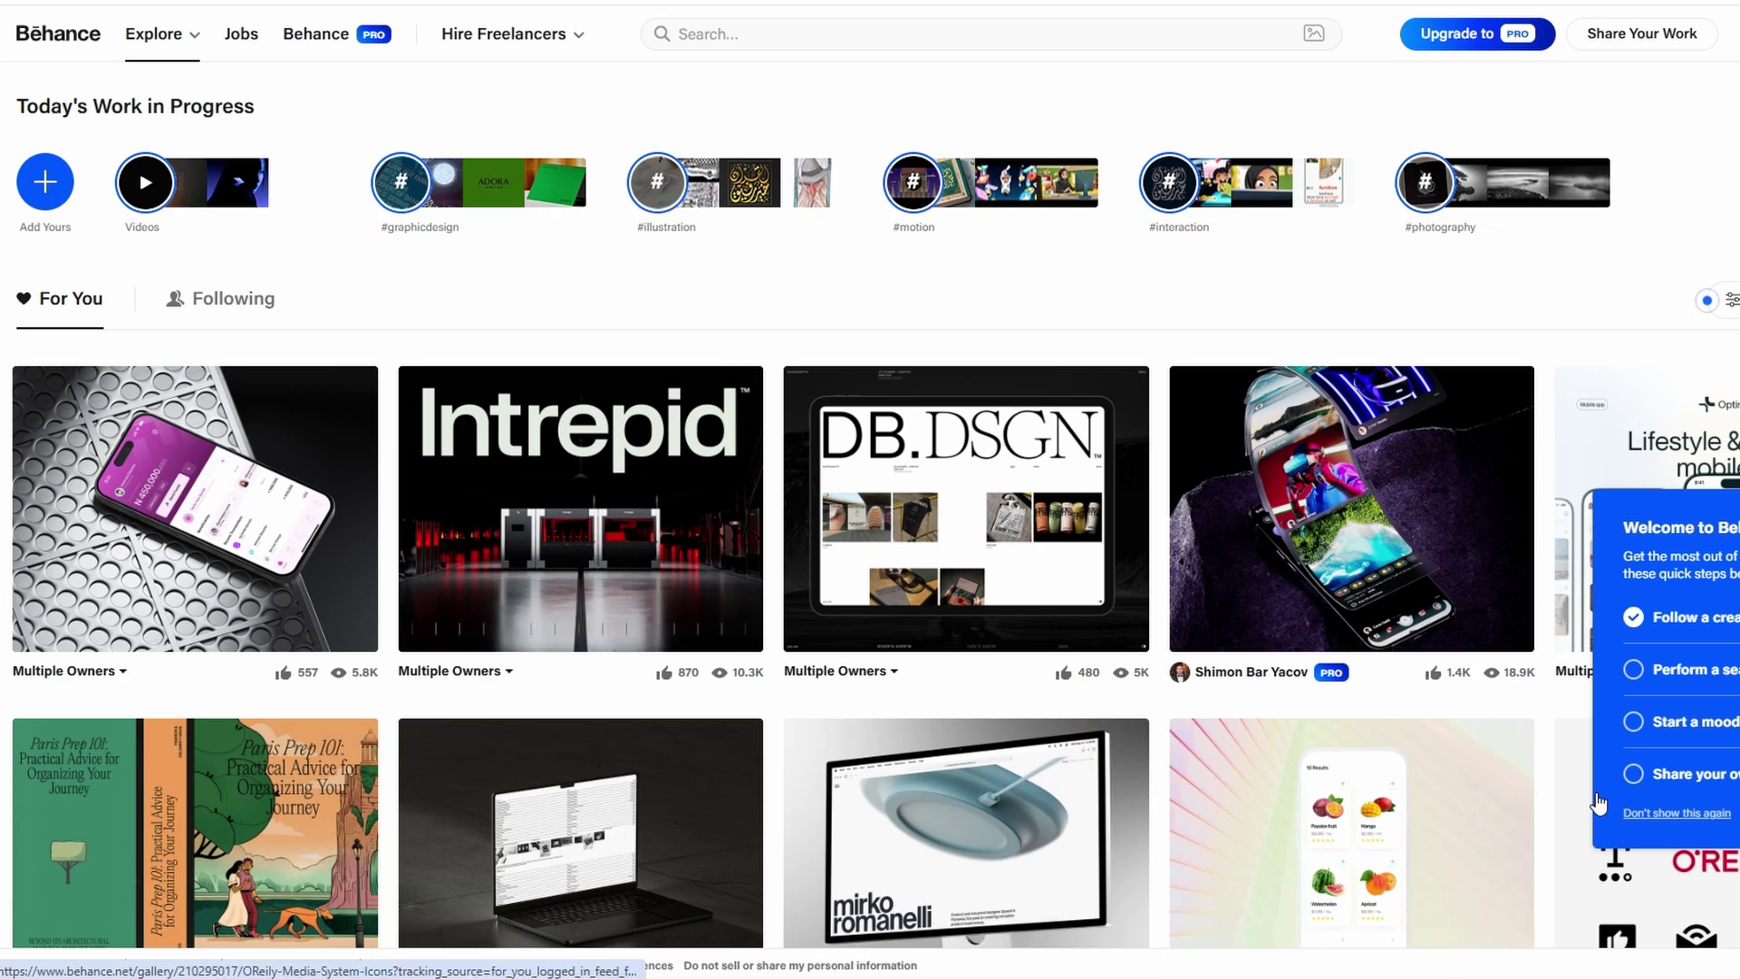
Step: Dismiss the welcome checklist permanently and bring up the Hire Freelancers options
left_click(1676, 817)
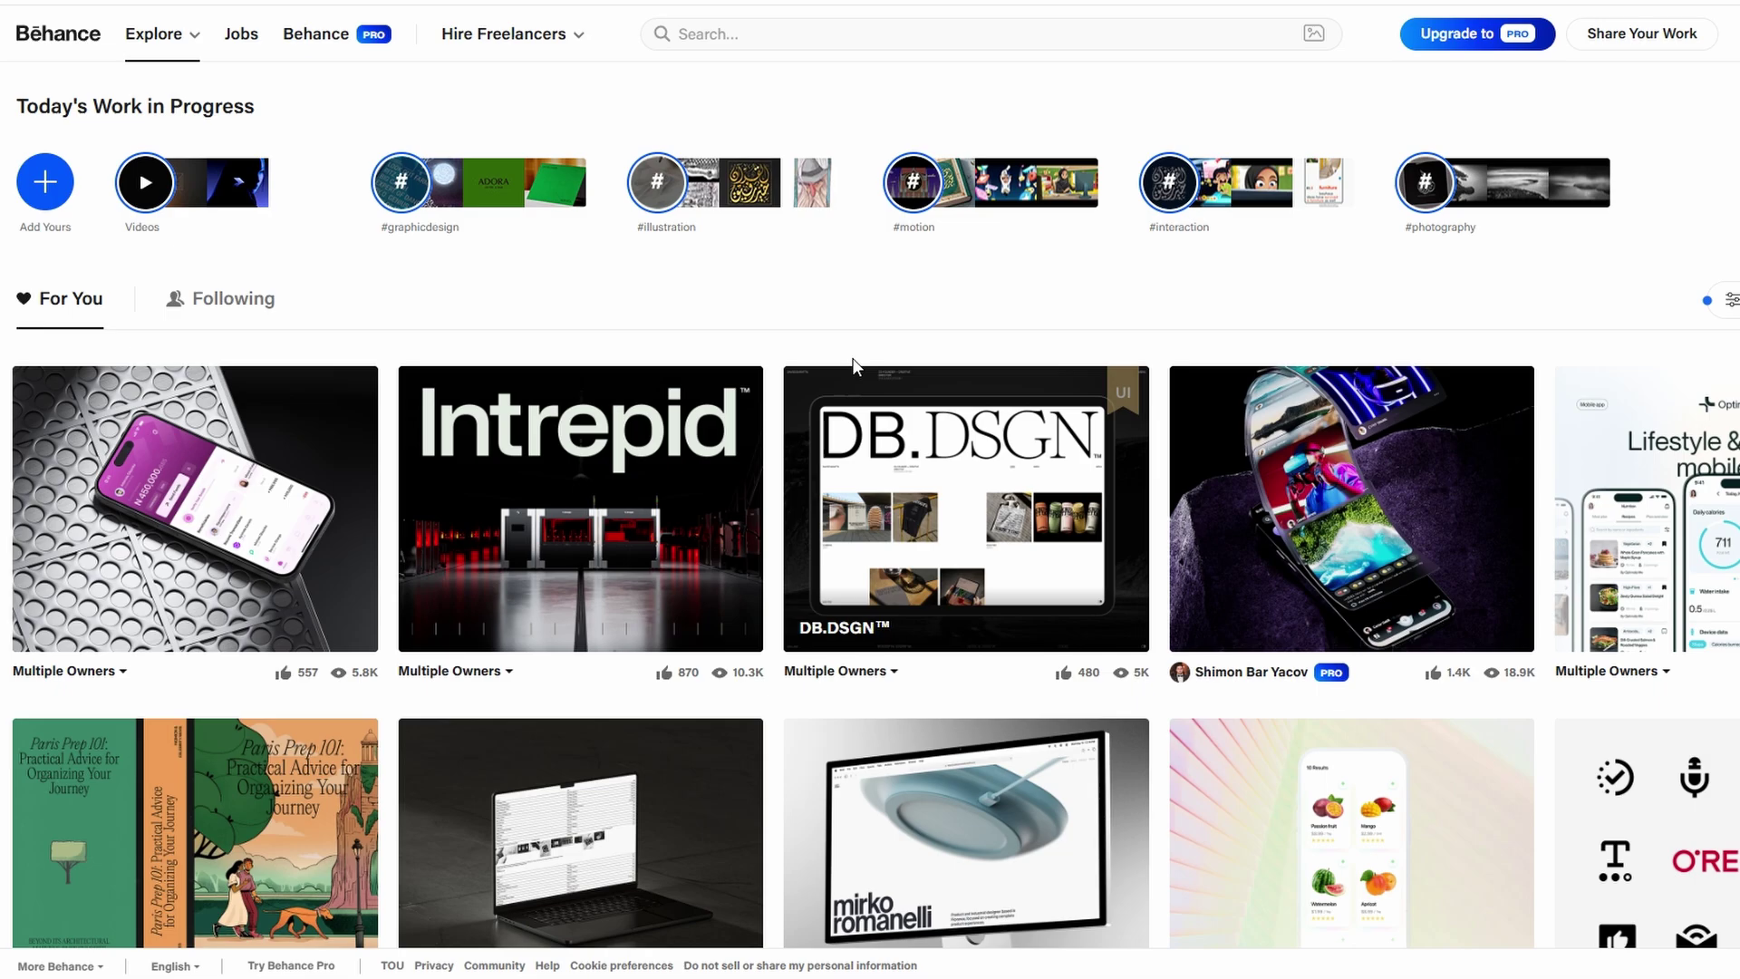
mouse_move(481, 35)
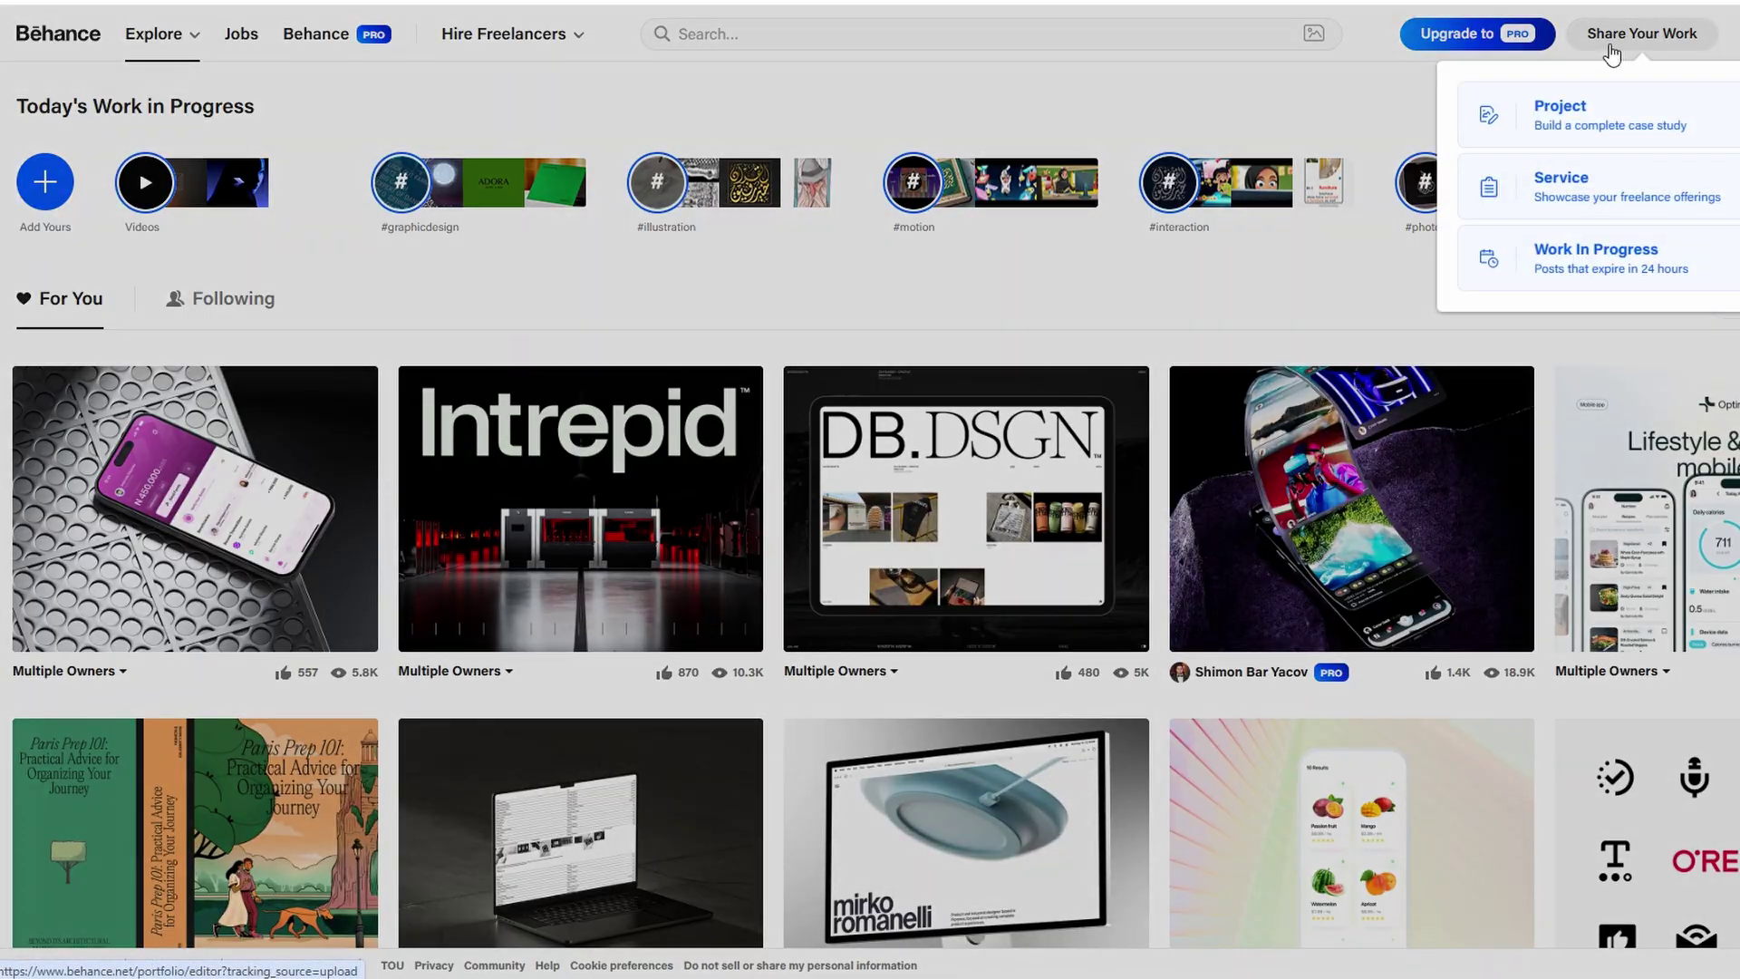
Step: Start a new project via Share Your Work and look over the empty editor
left_click(1611, 45)
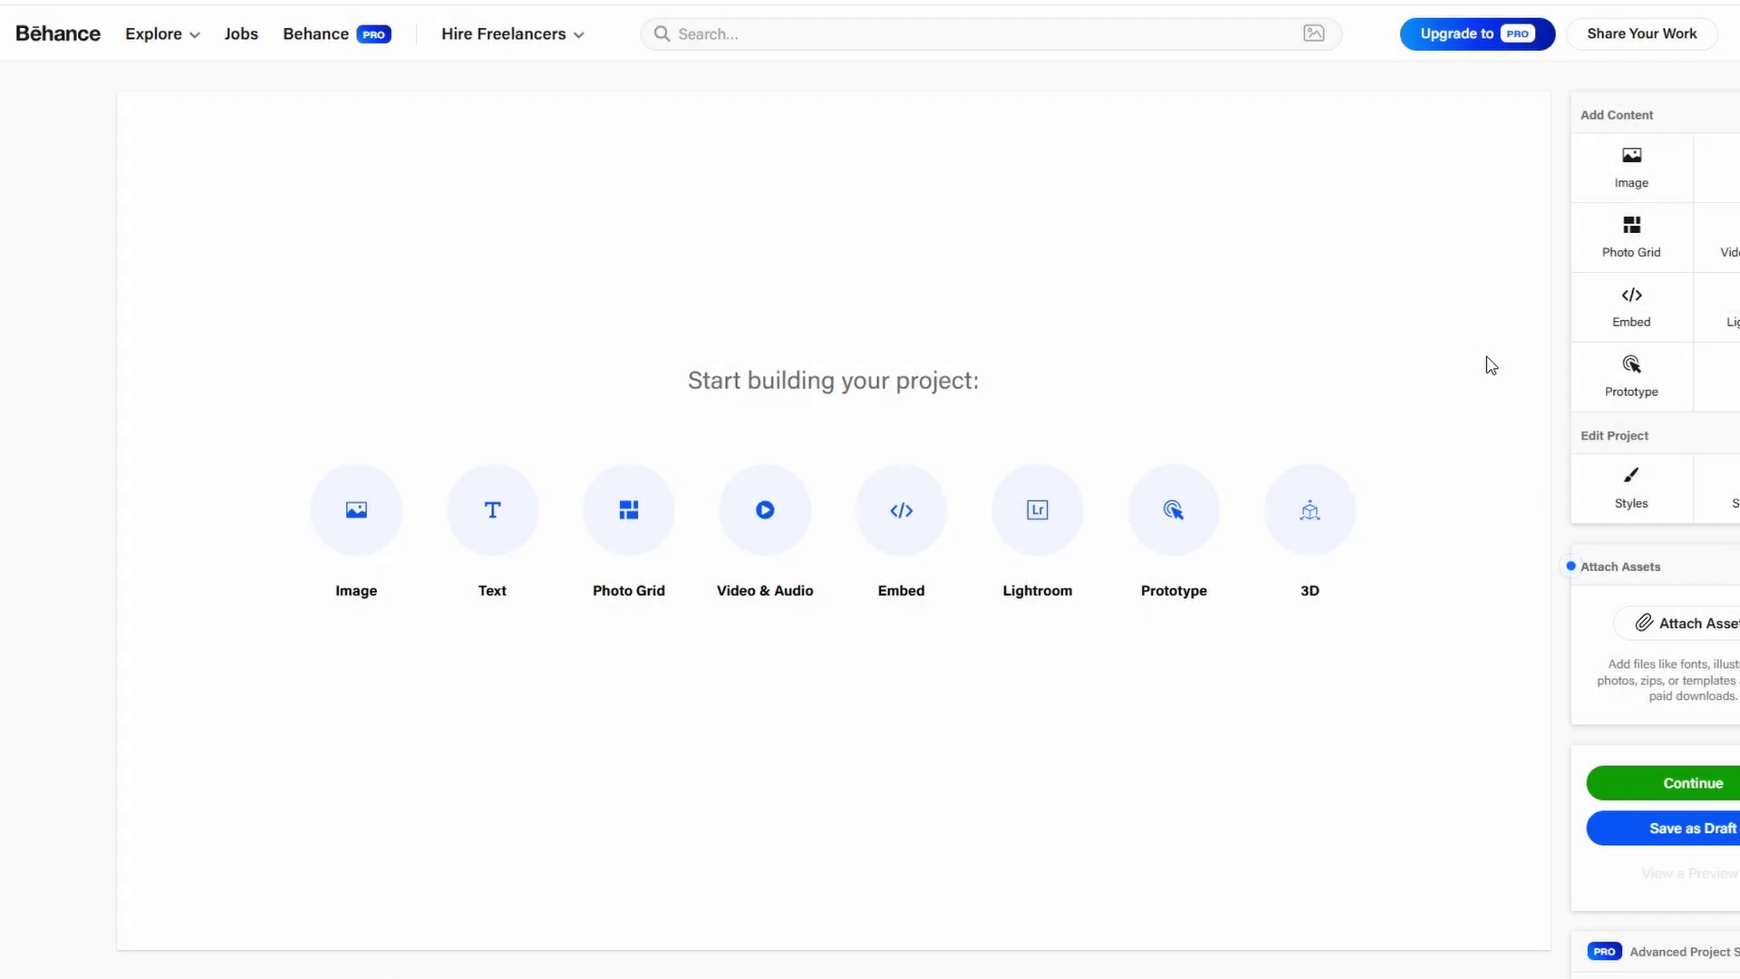
scroll(1491, 365, "down", 4)
scroll(1491, 366, "up", 4)
Step: Add a text block and type 'Enter text here..' into it
left_click(486, 497)
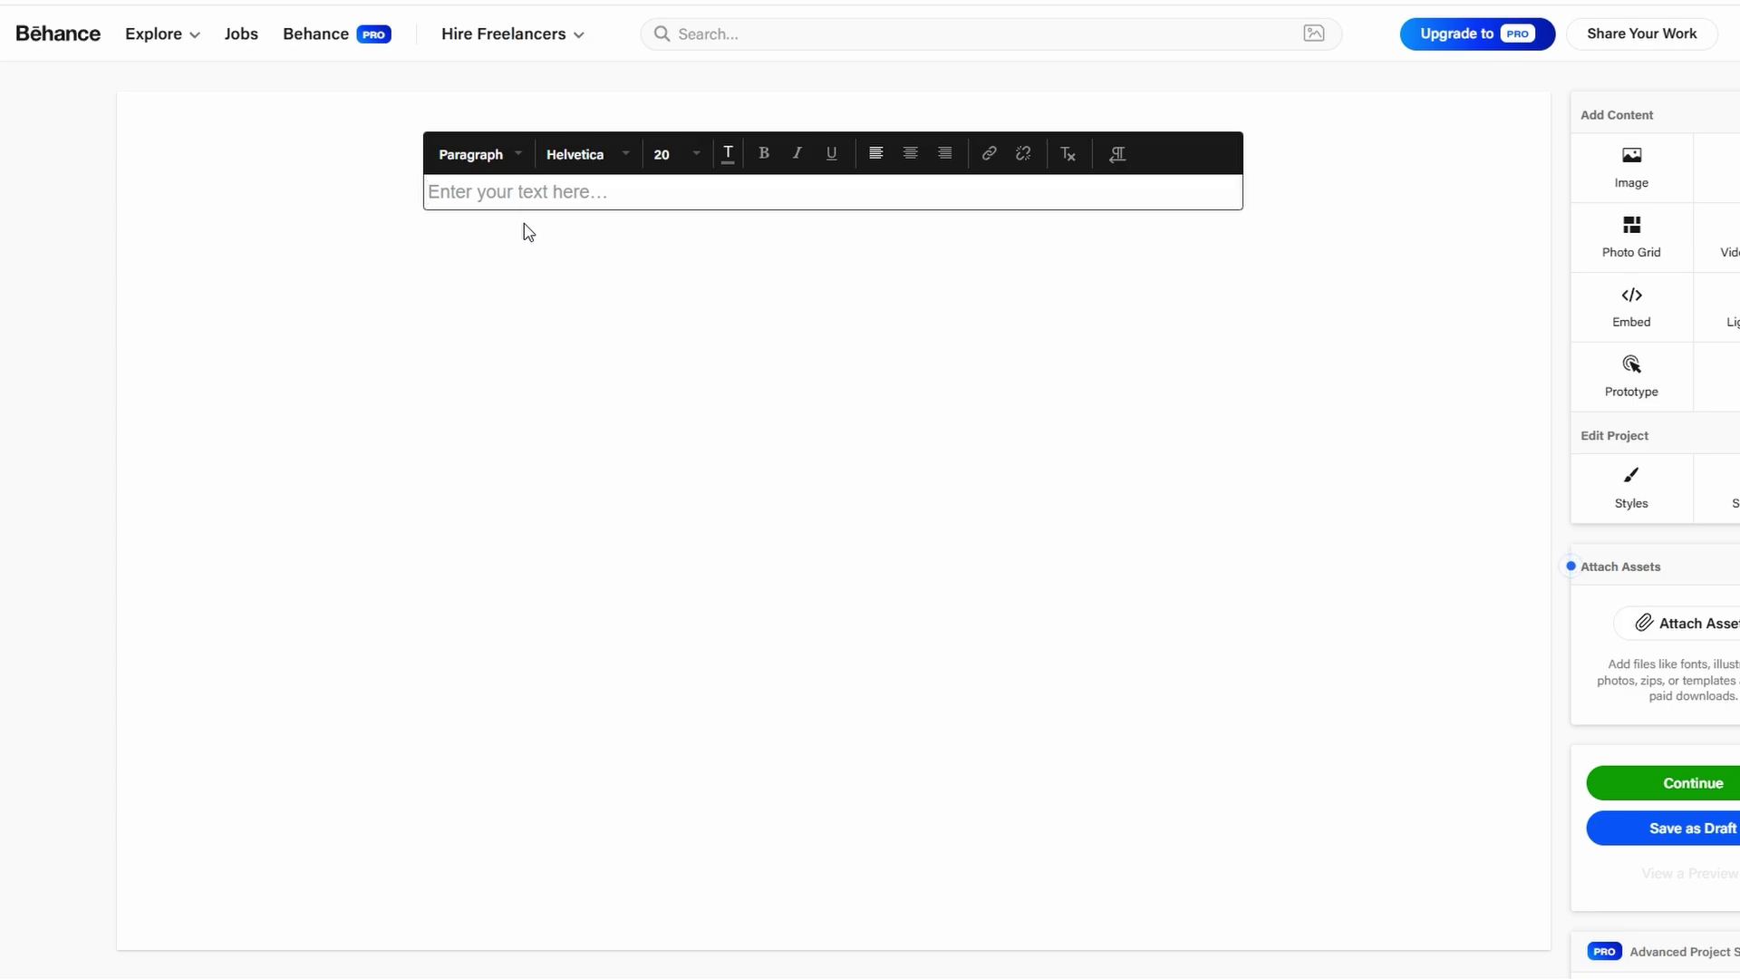
type("Enter ")
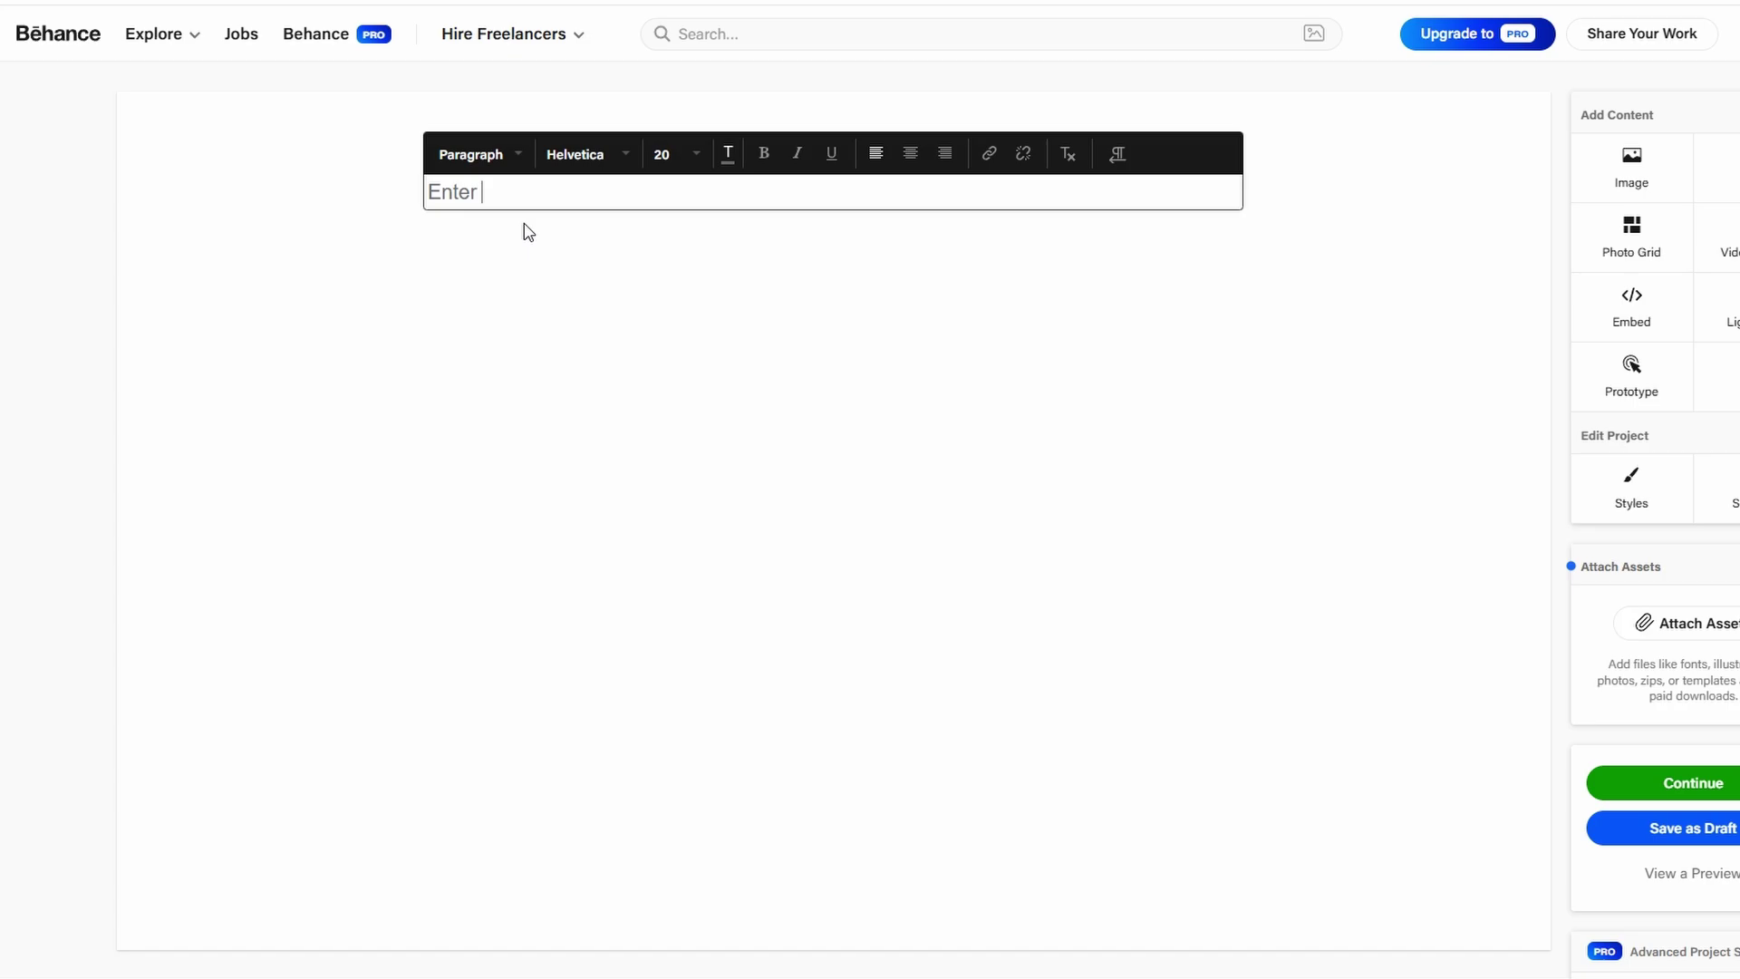
type("text here...")
Step: Make the text line a Subheader in Arial Black, after briefly trying Courier New
left_click(502, 156)
left_click(521, 240)
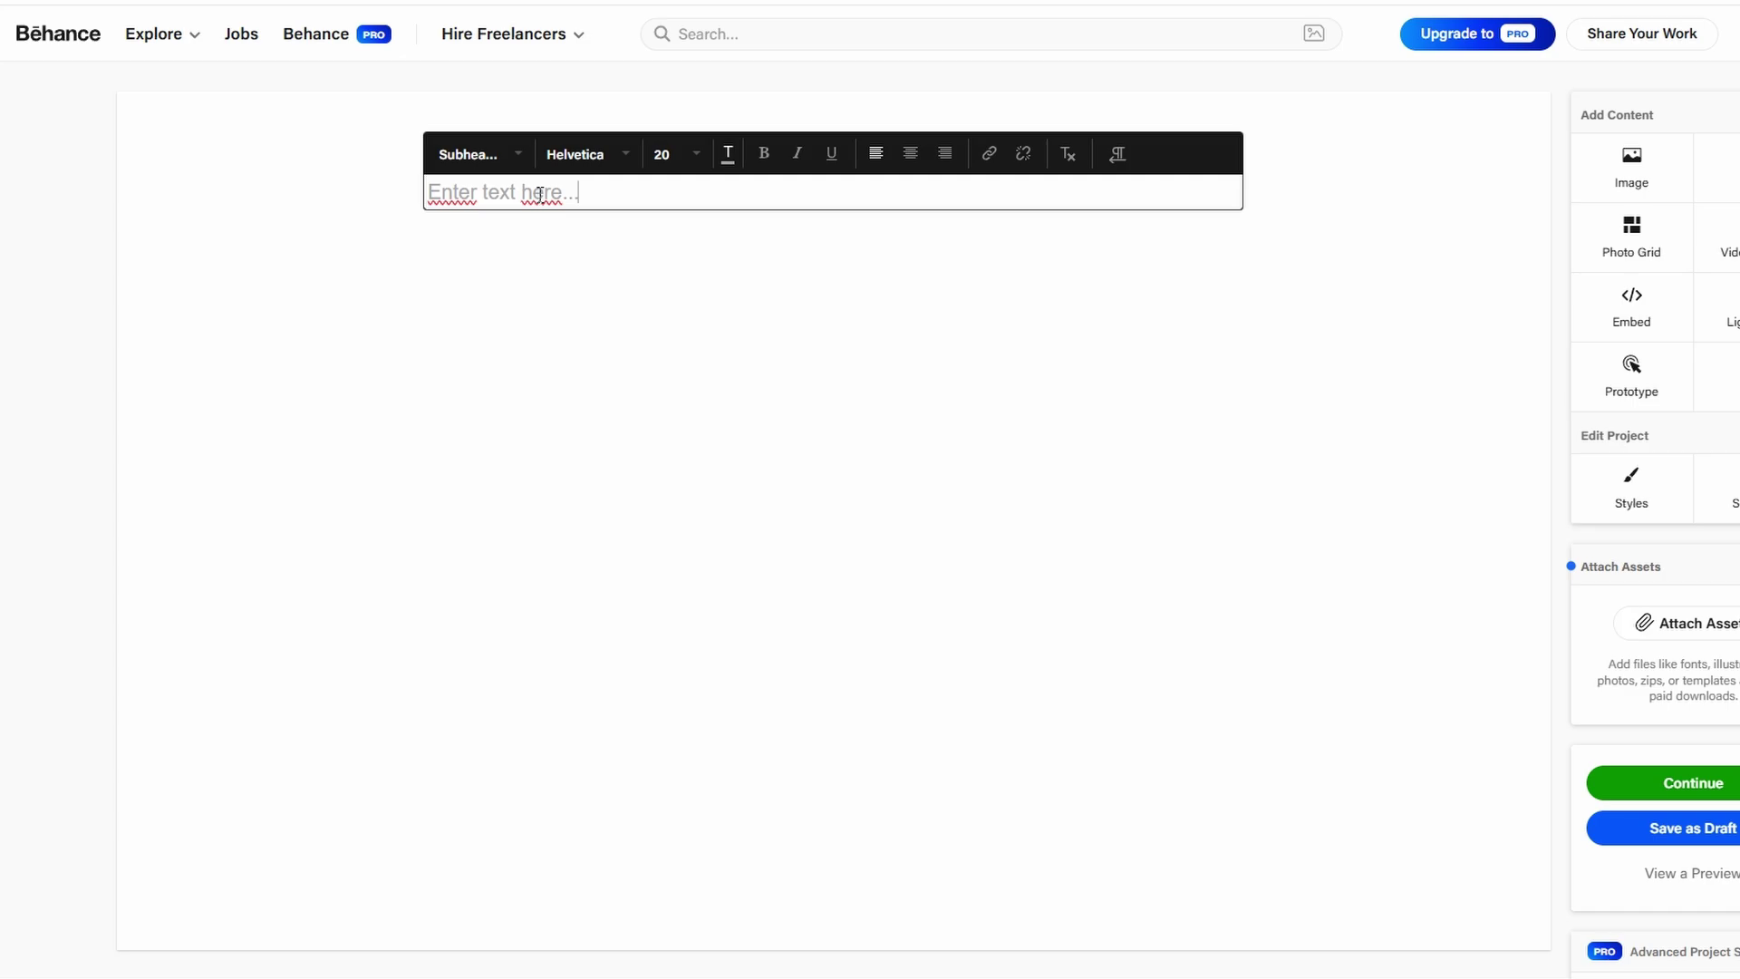
triple_click(542, 193)
left_click(615, 161)
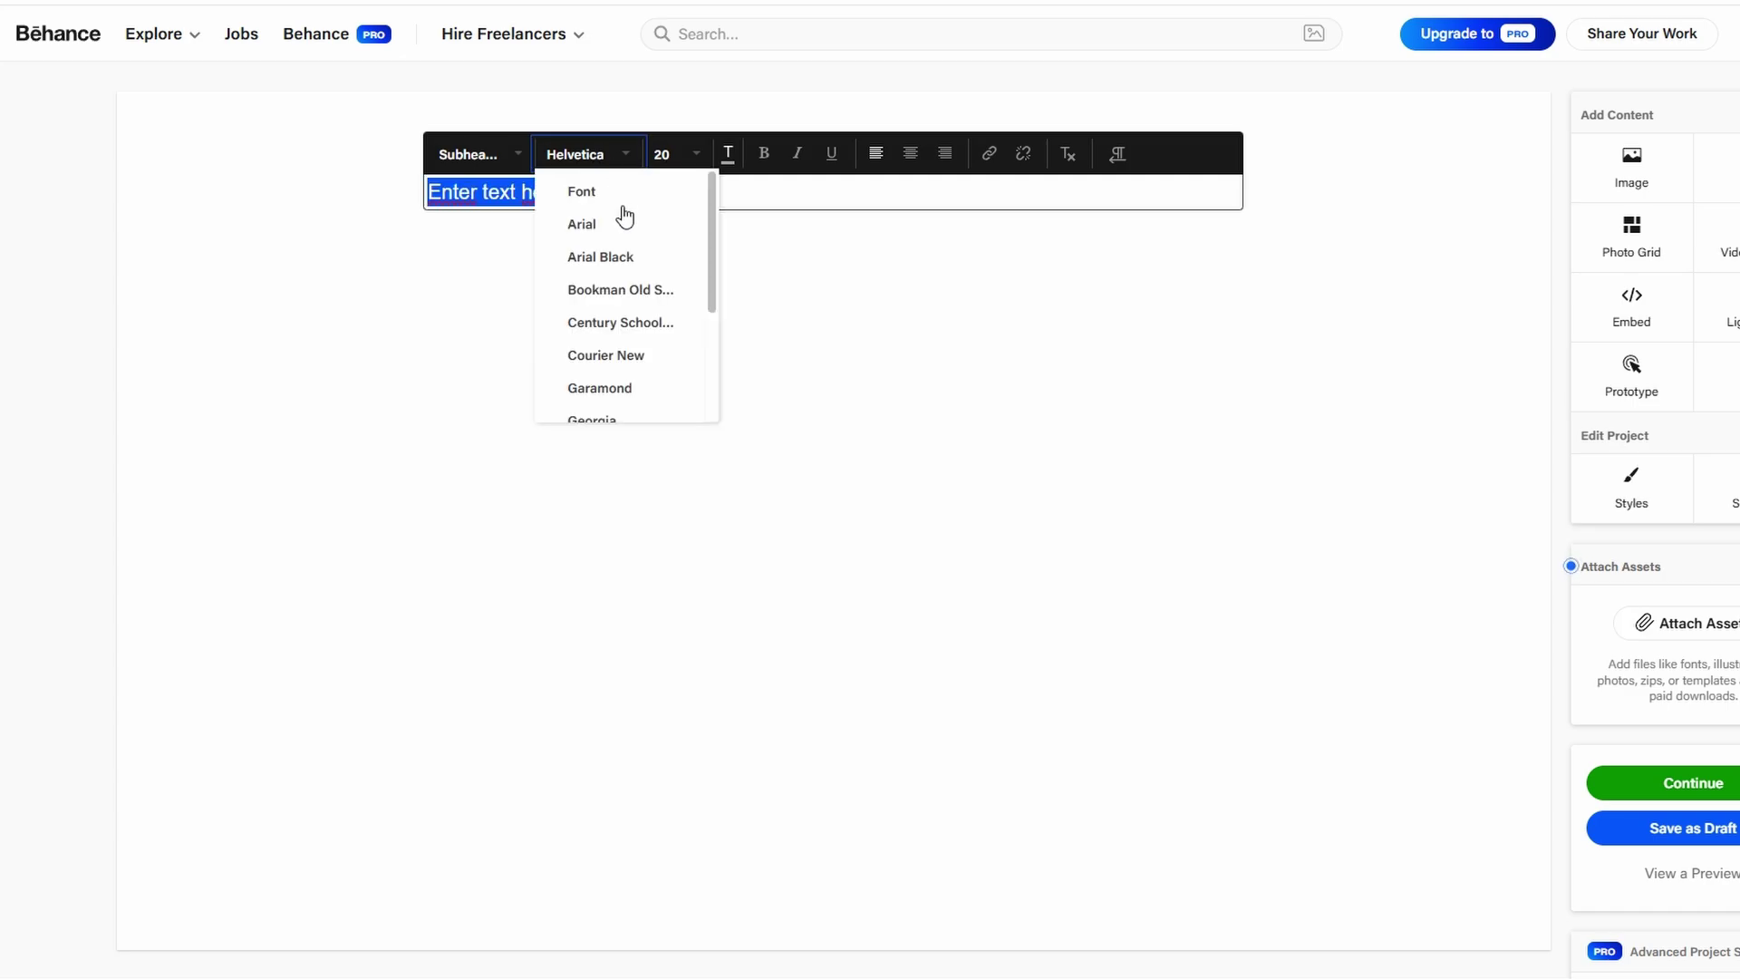
left_click(618, 265)
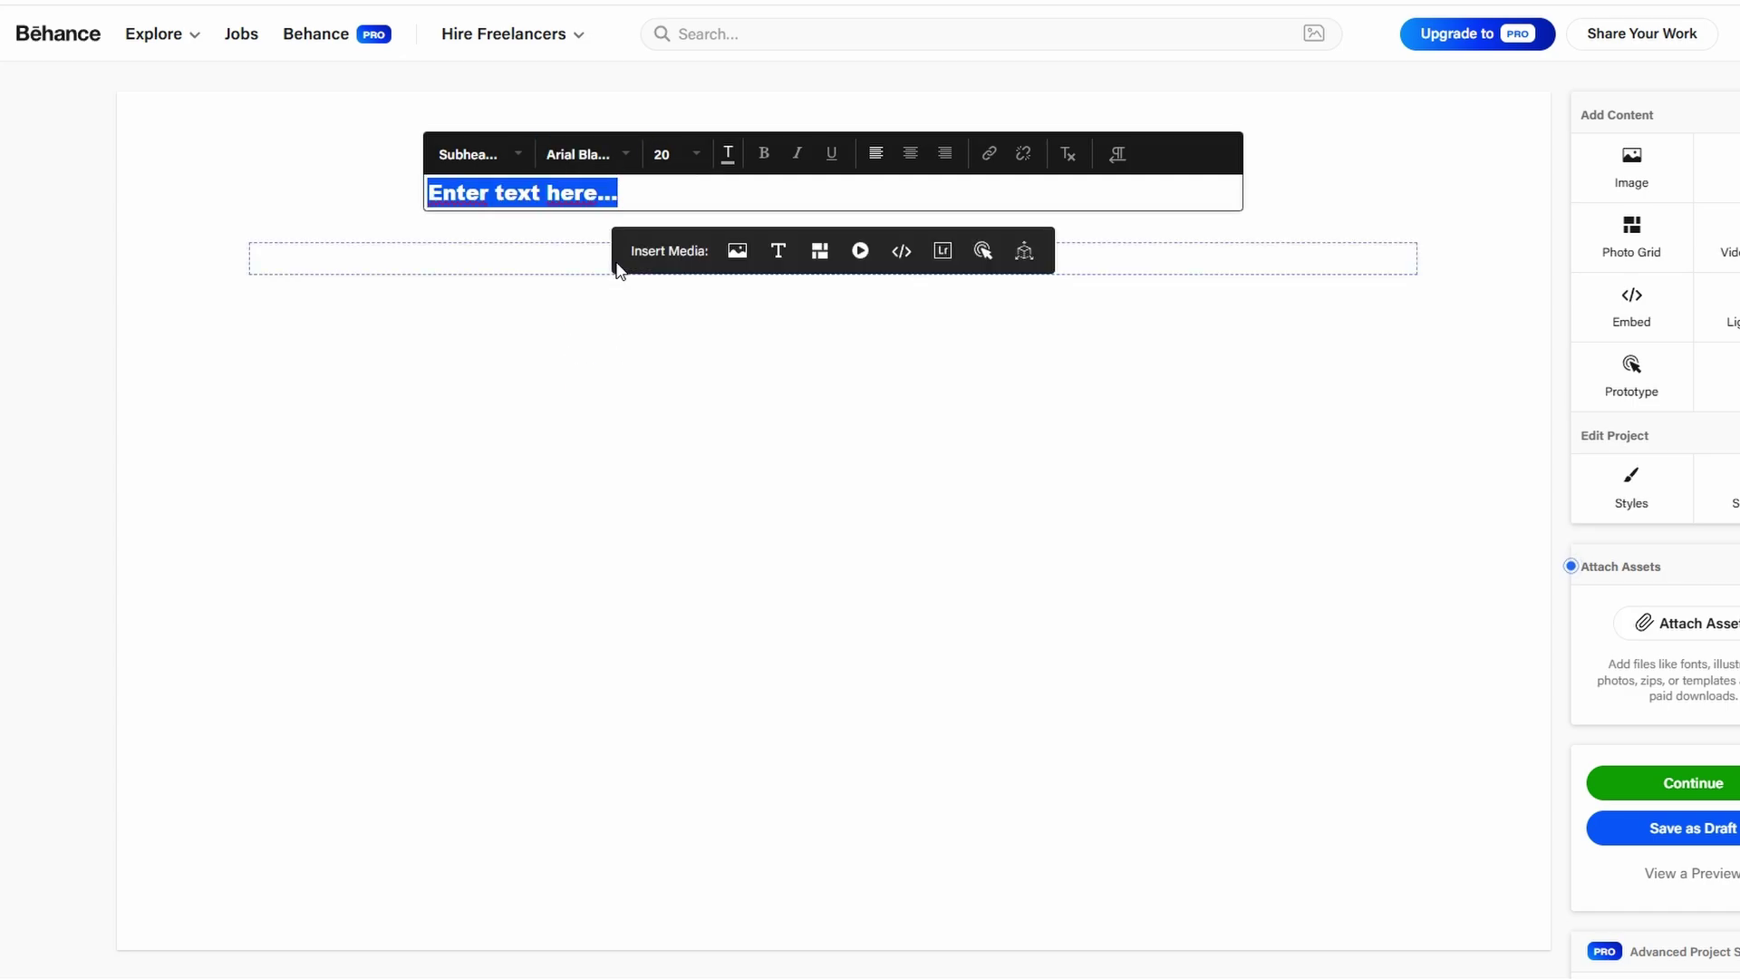
left_click(634, 162)
left_click(620, 357)
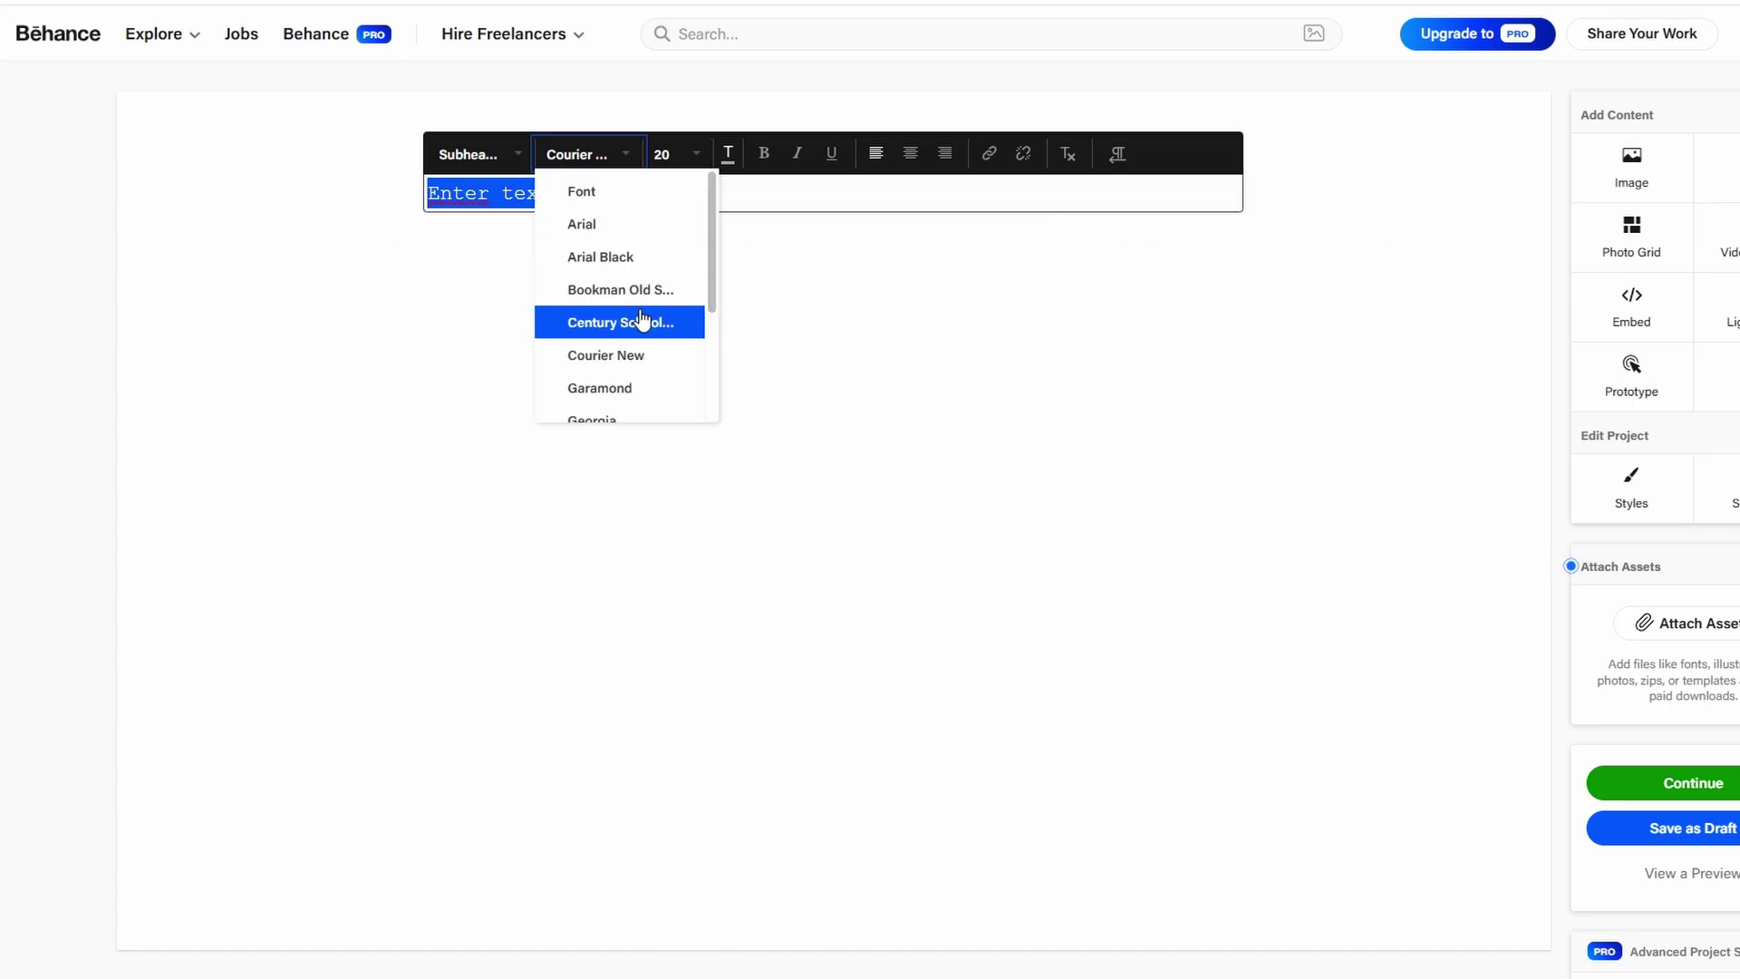
left_click(644, 258)
Step: Set the heading size to 30, then reselect it and check the colour options unchanged
left_click(711, 163)
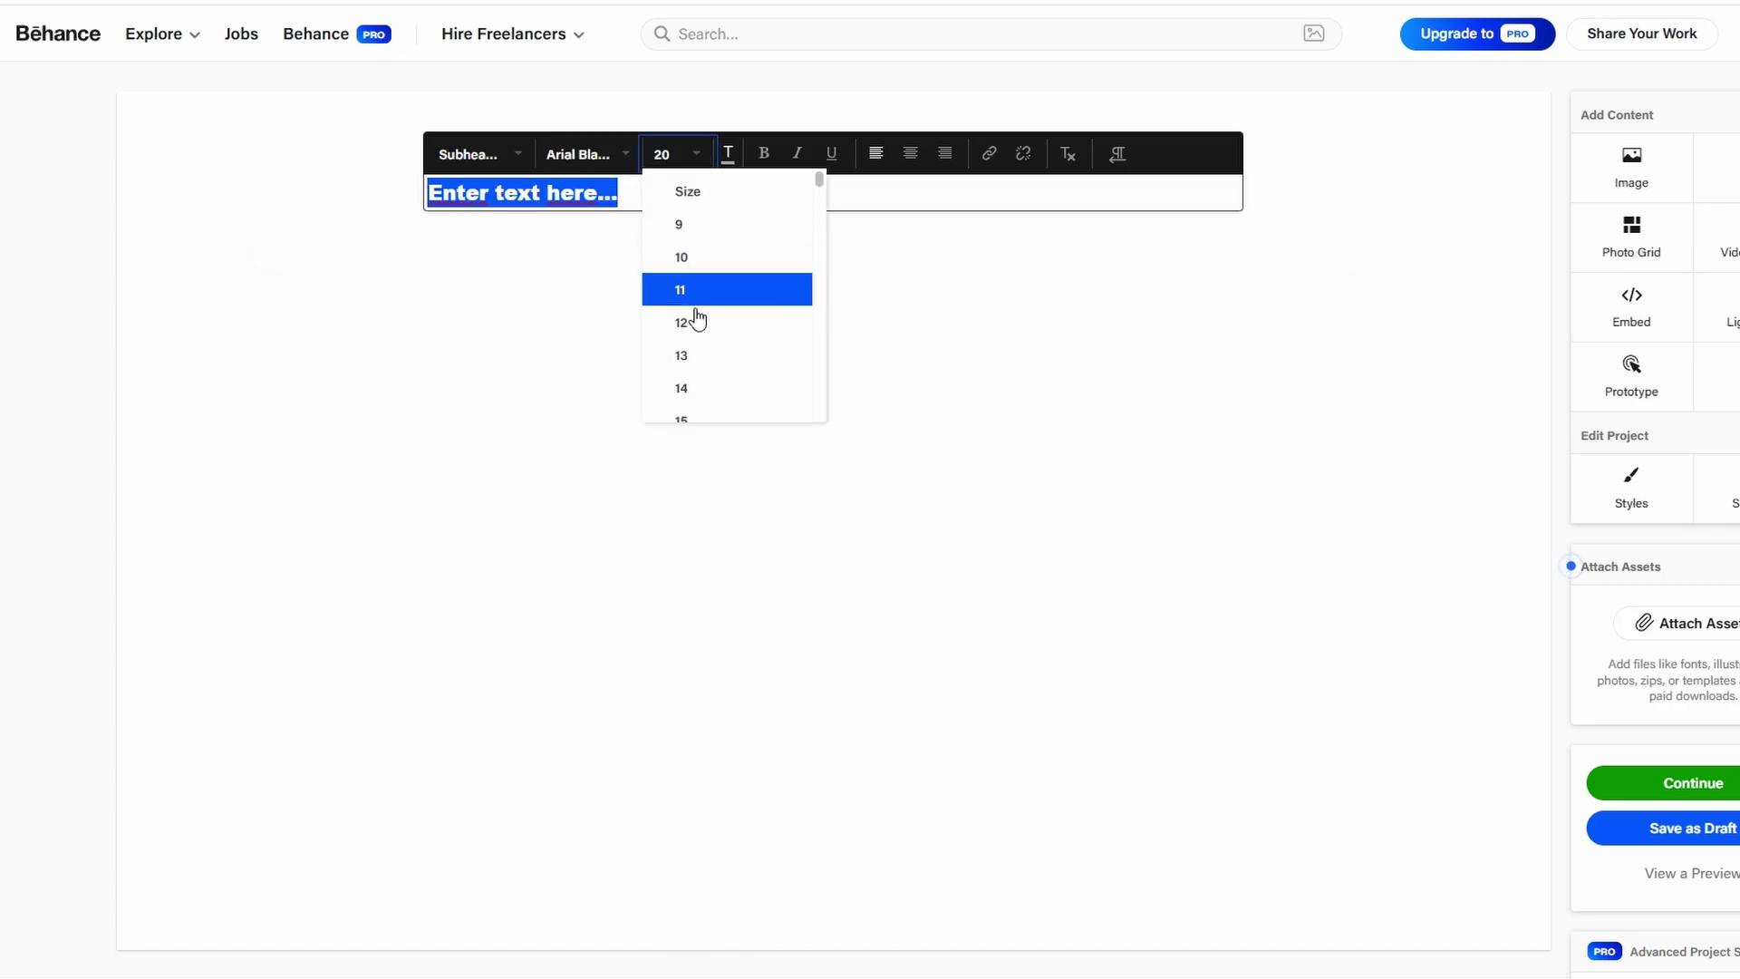
scroll(696, 327, "down", 5)
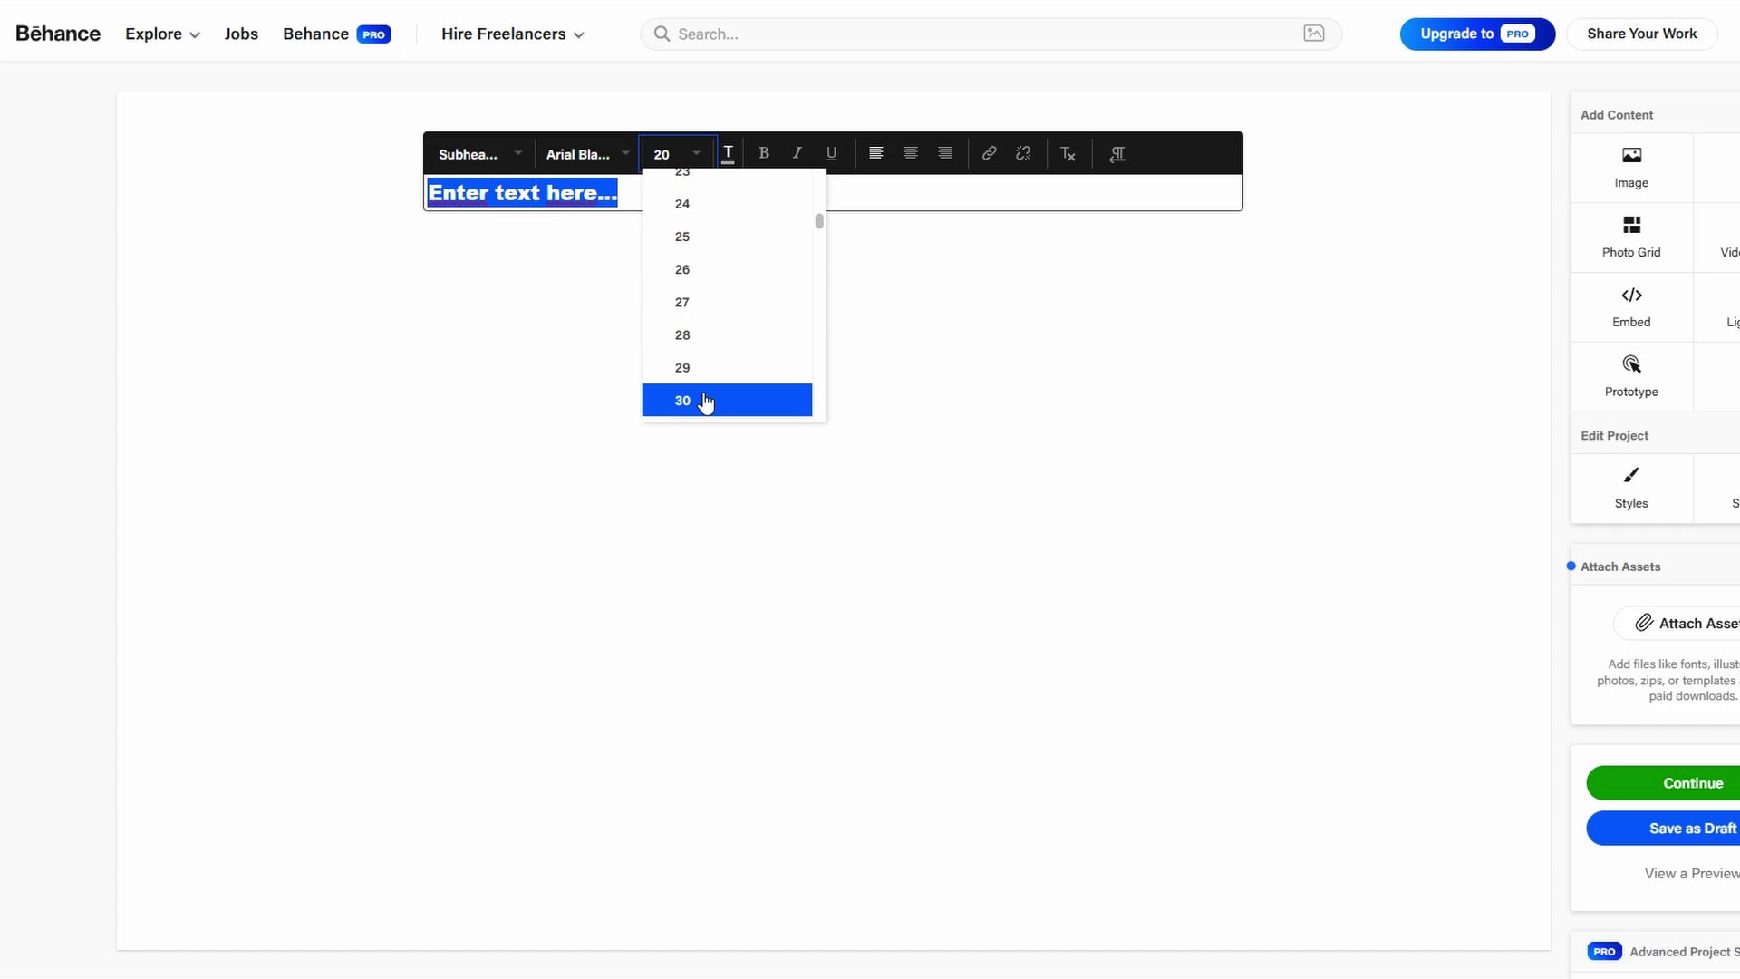
left_click(705, 400)
left_click(749, 211)
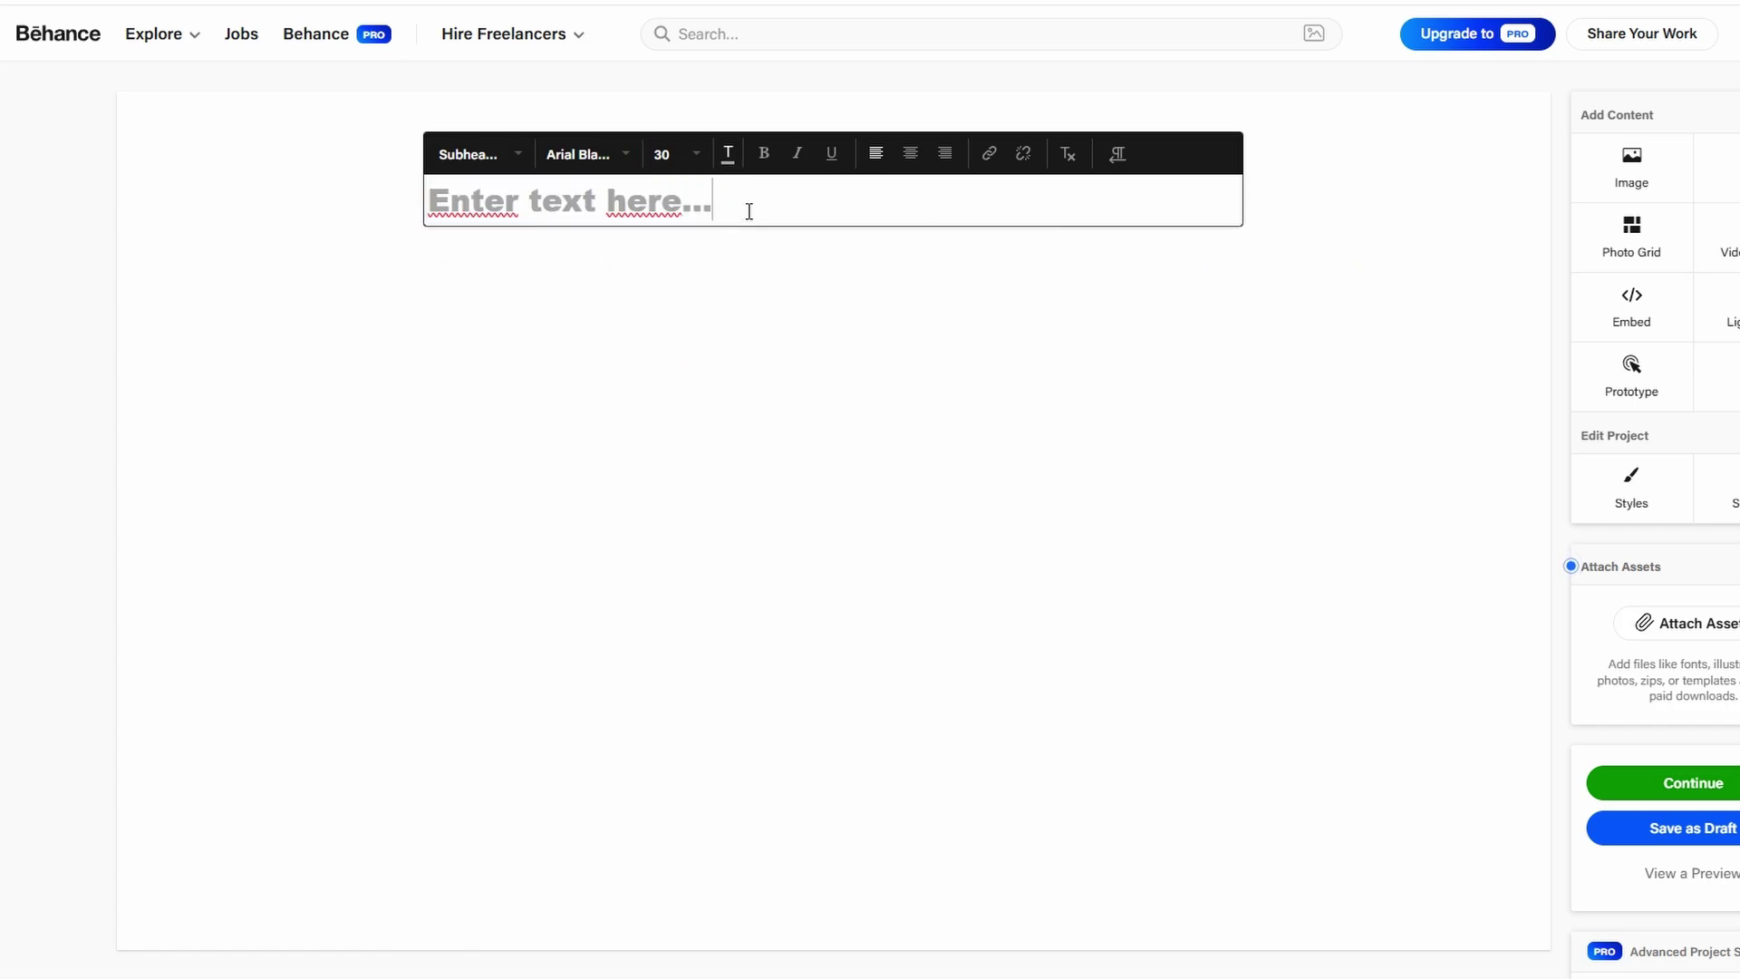
left_click_drag(704, 210, 426, 208)
left_click(727, 152)
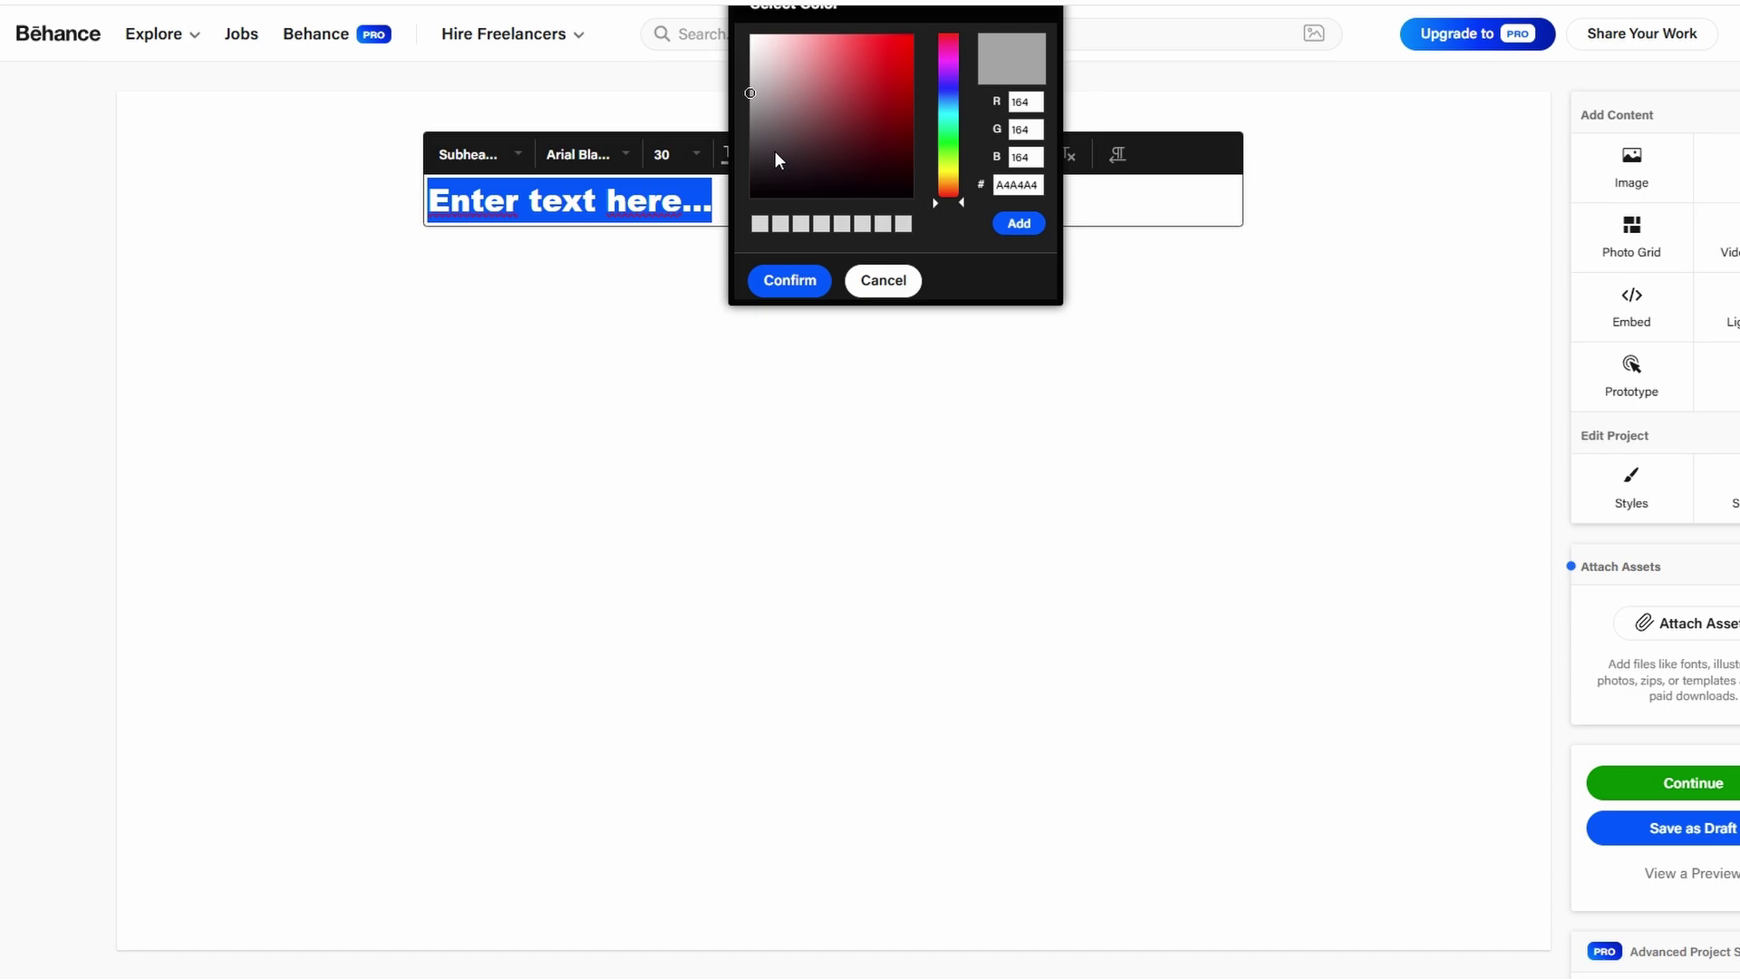
left_click(647, 200)
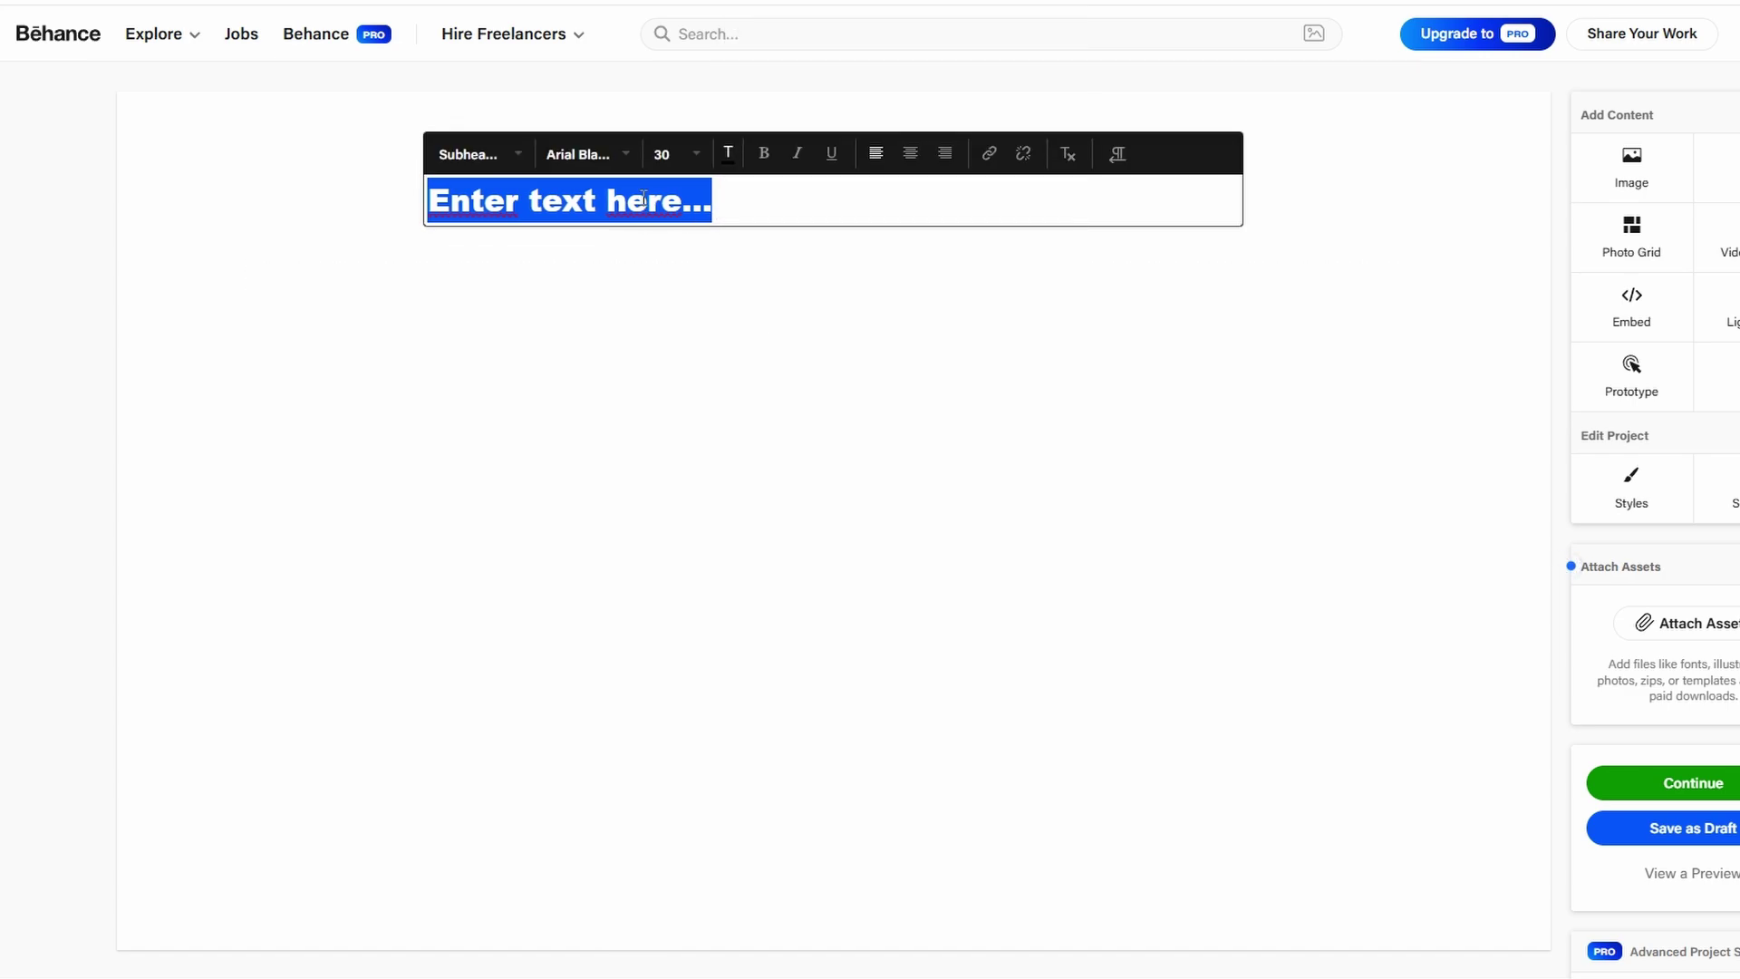
left_click(725, 205)
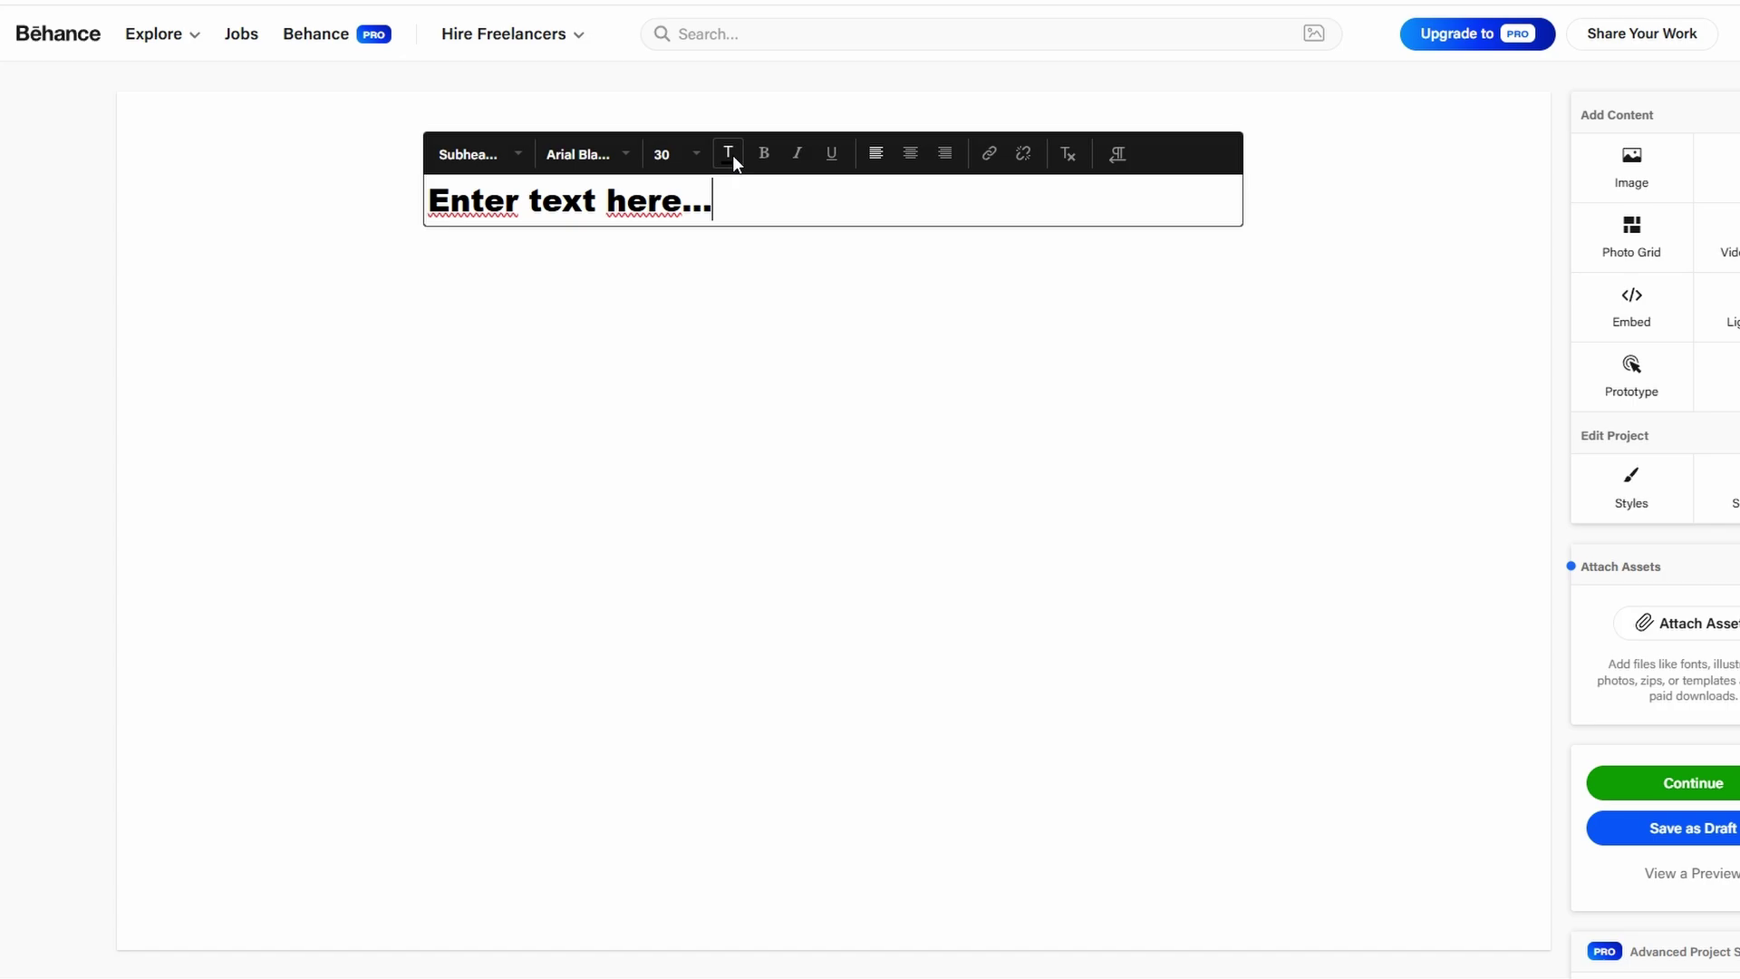
Step: Centre the heading after briefly trying right alignment
left_click(909, 167)
left_click(943, 164)
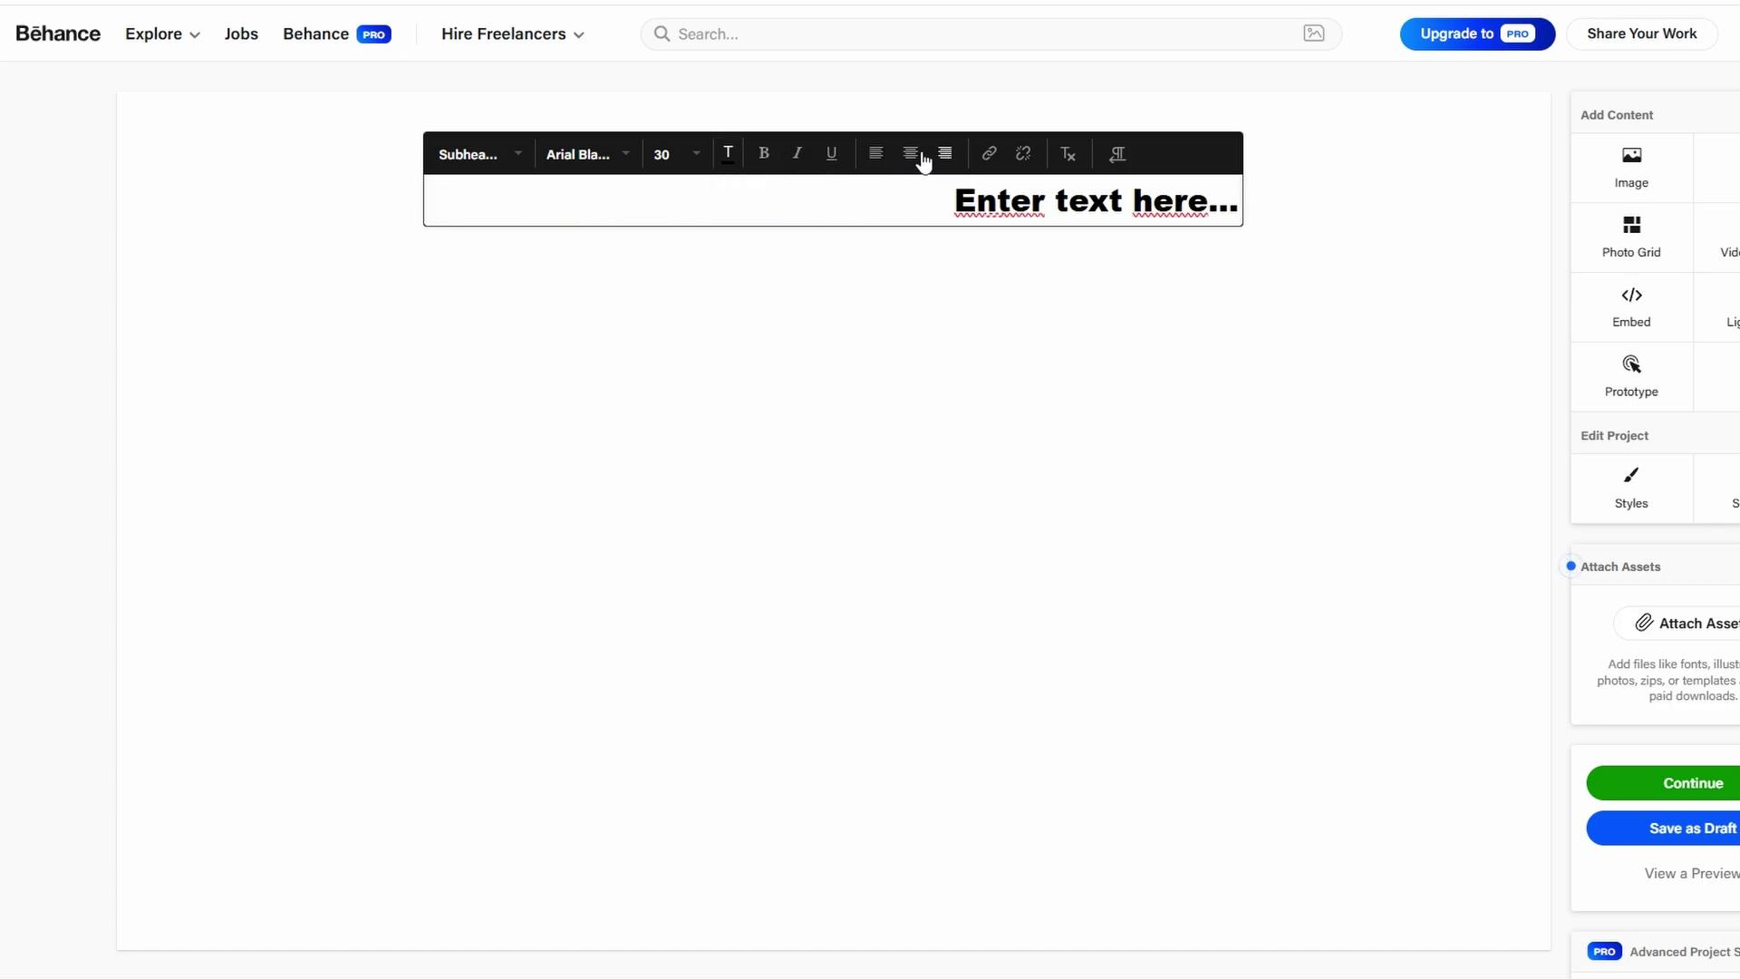
left_click(921, 156)
triple_click(848, 198)
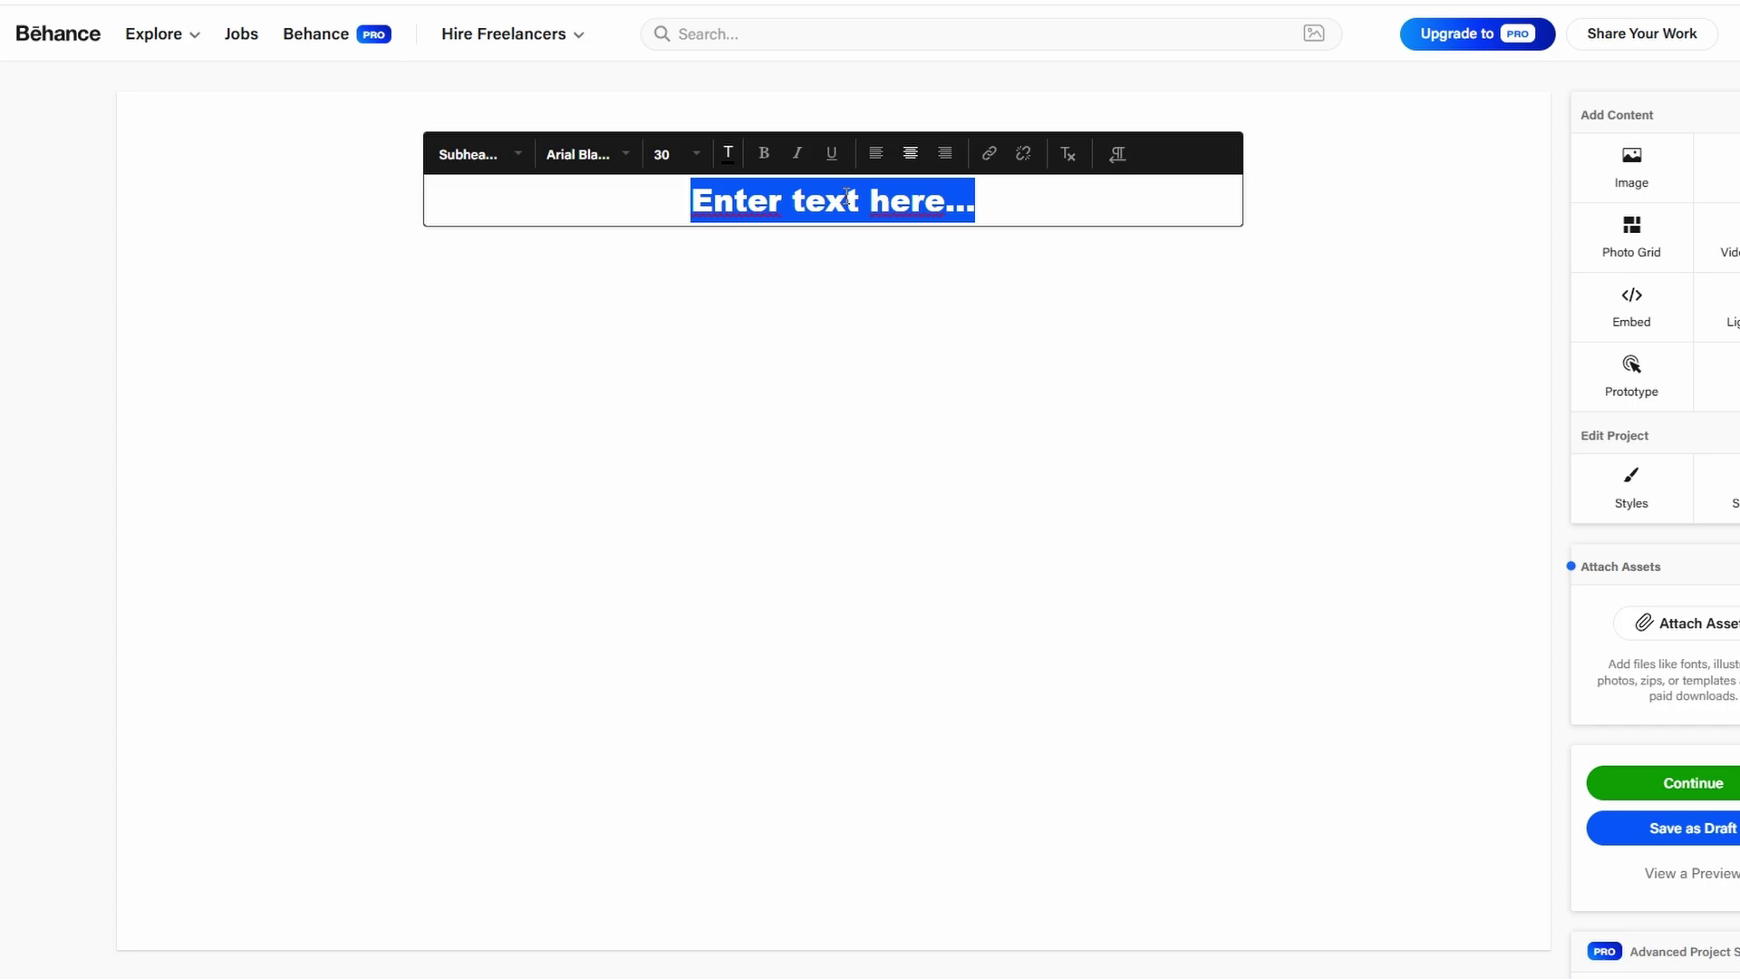
mouse_move(888, 253)
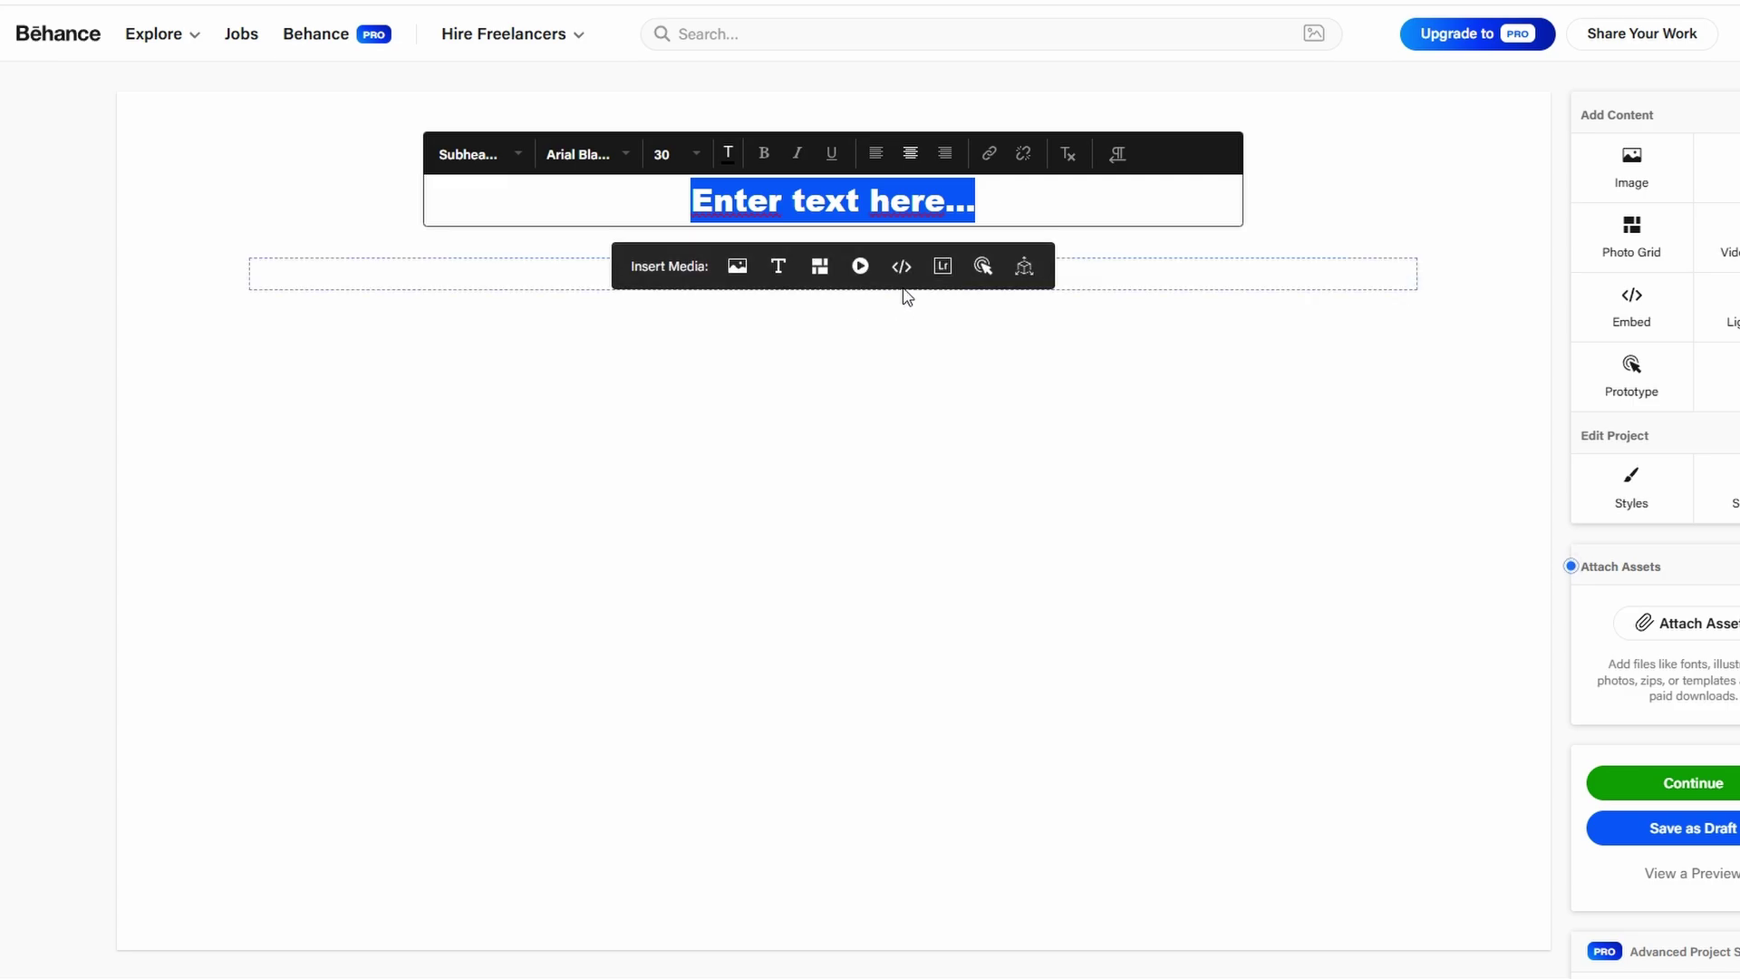
left_click(1003, 202)
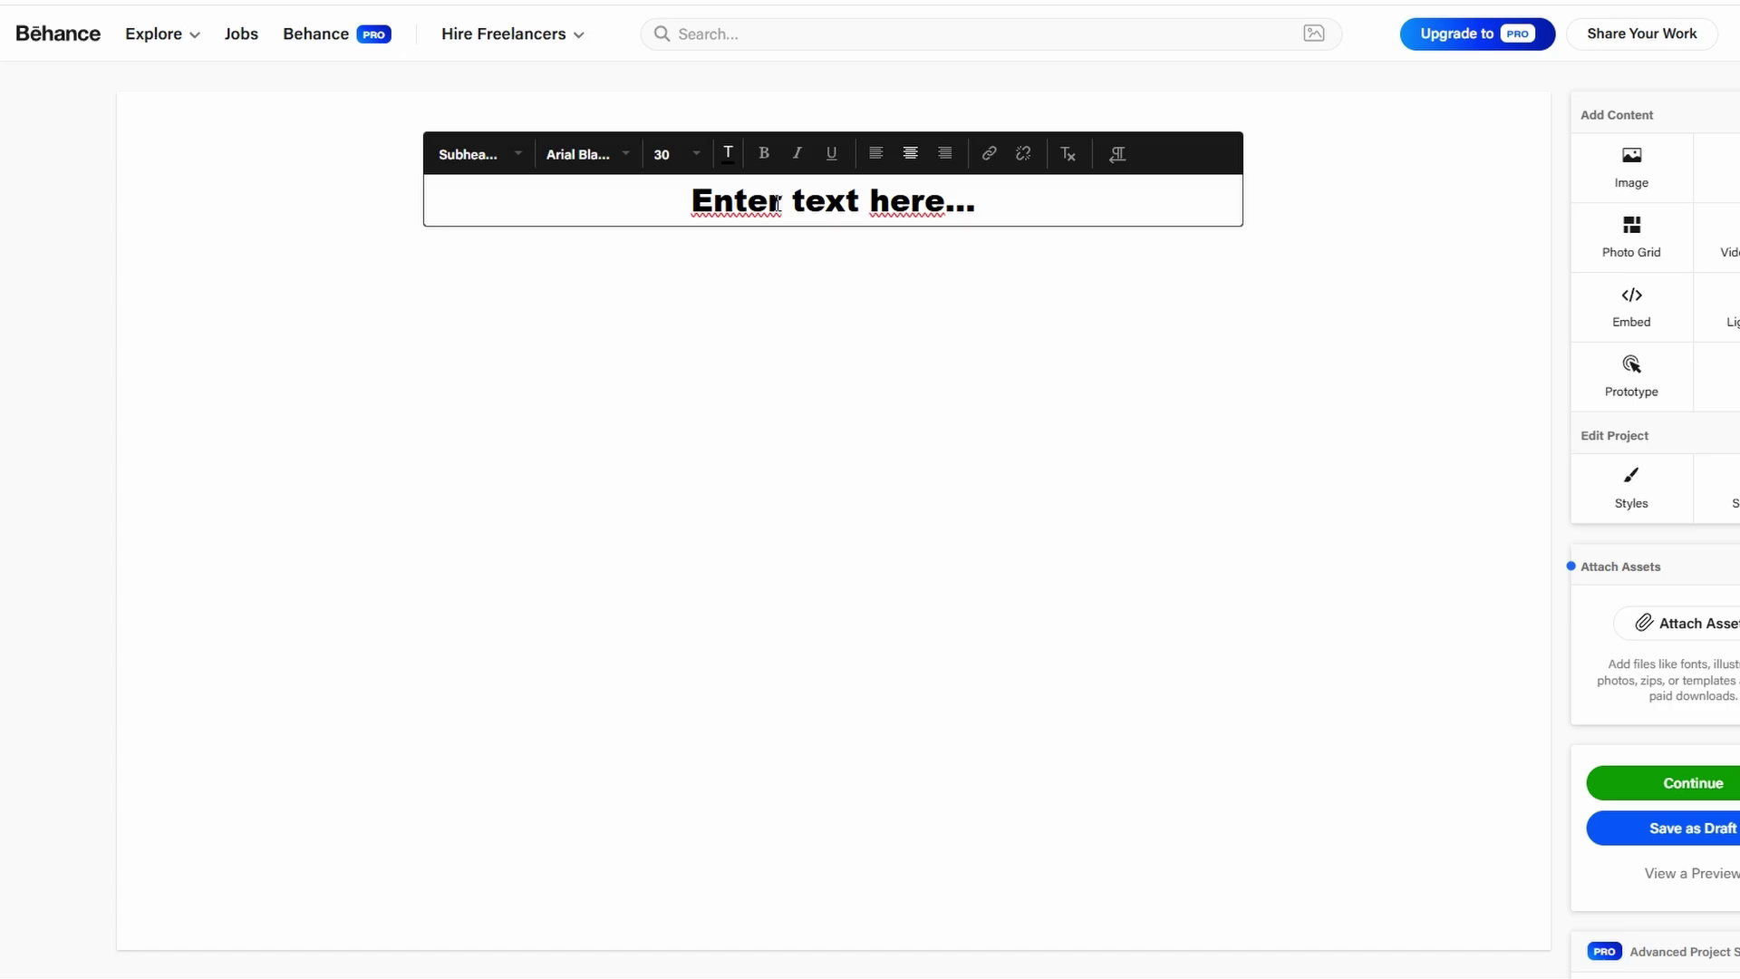
Step: Set the heading to Header style and give a new line beneath it Caption style
left_click(506, 165)
left_click(508, 184)
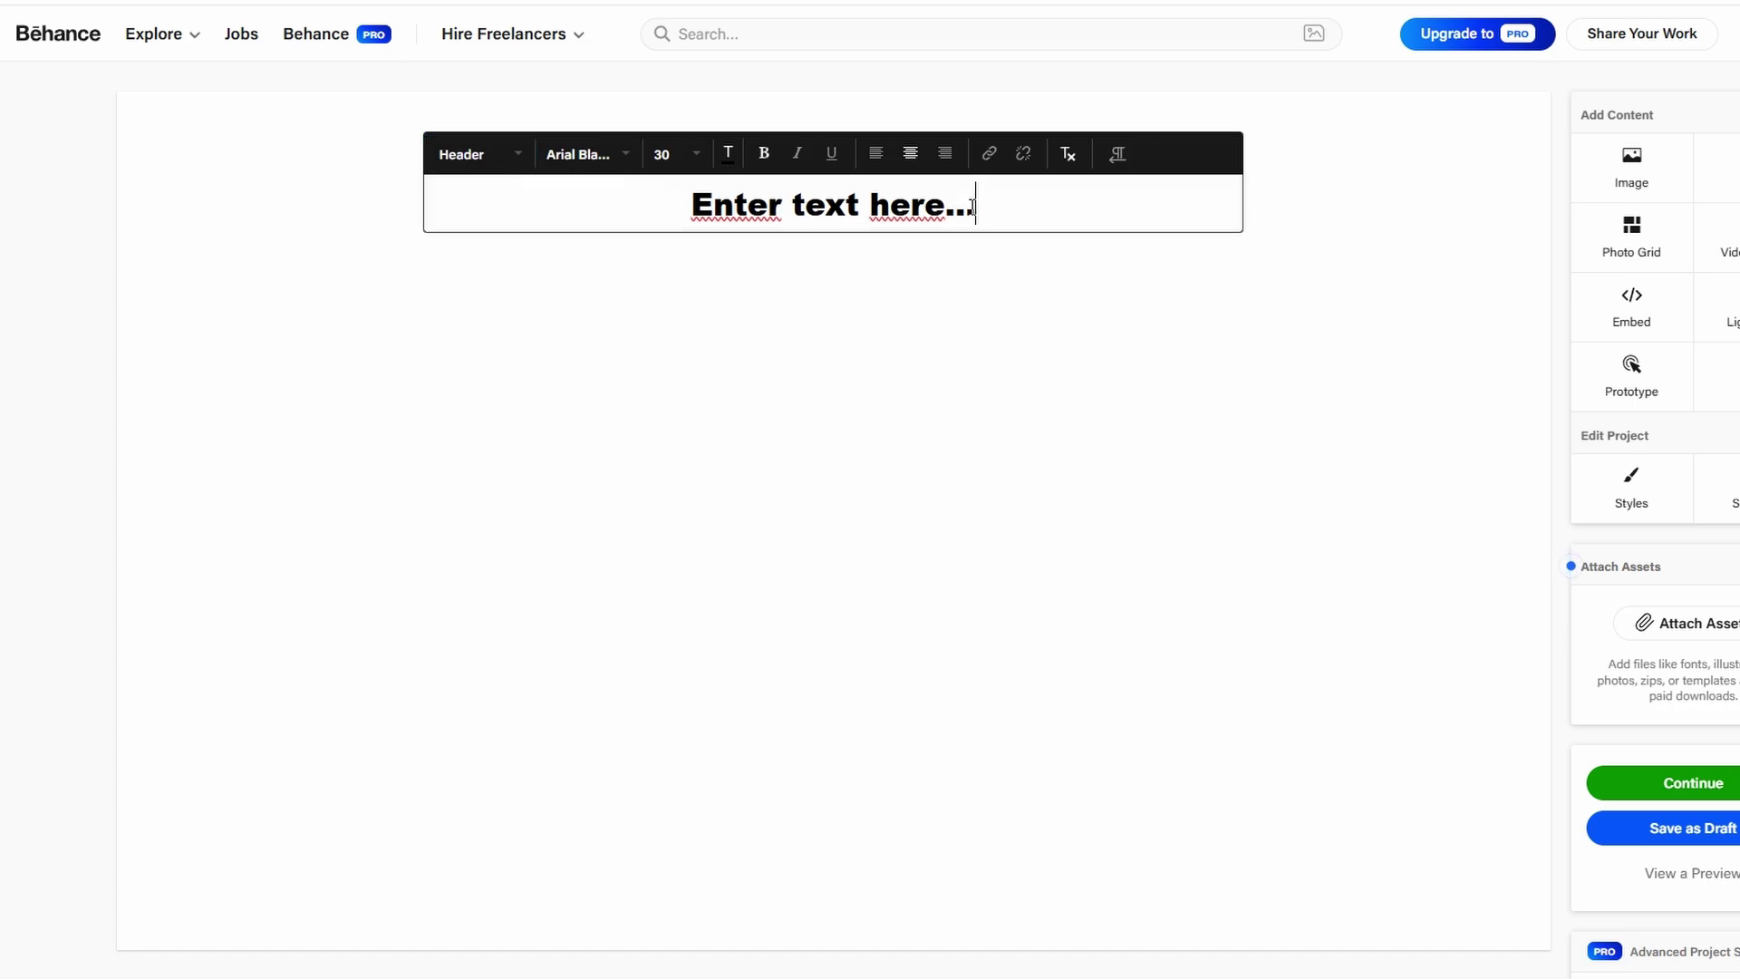
key("Return")
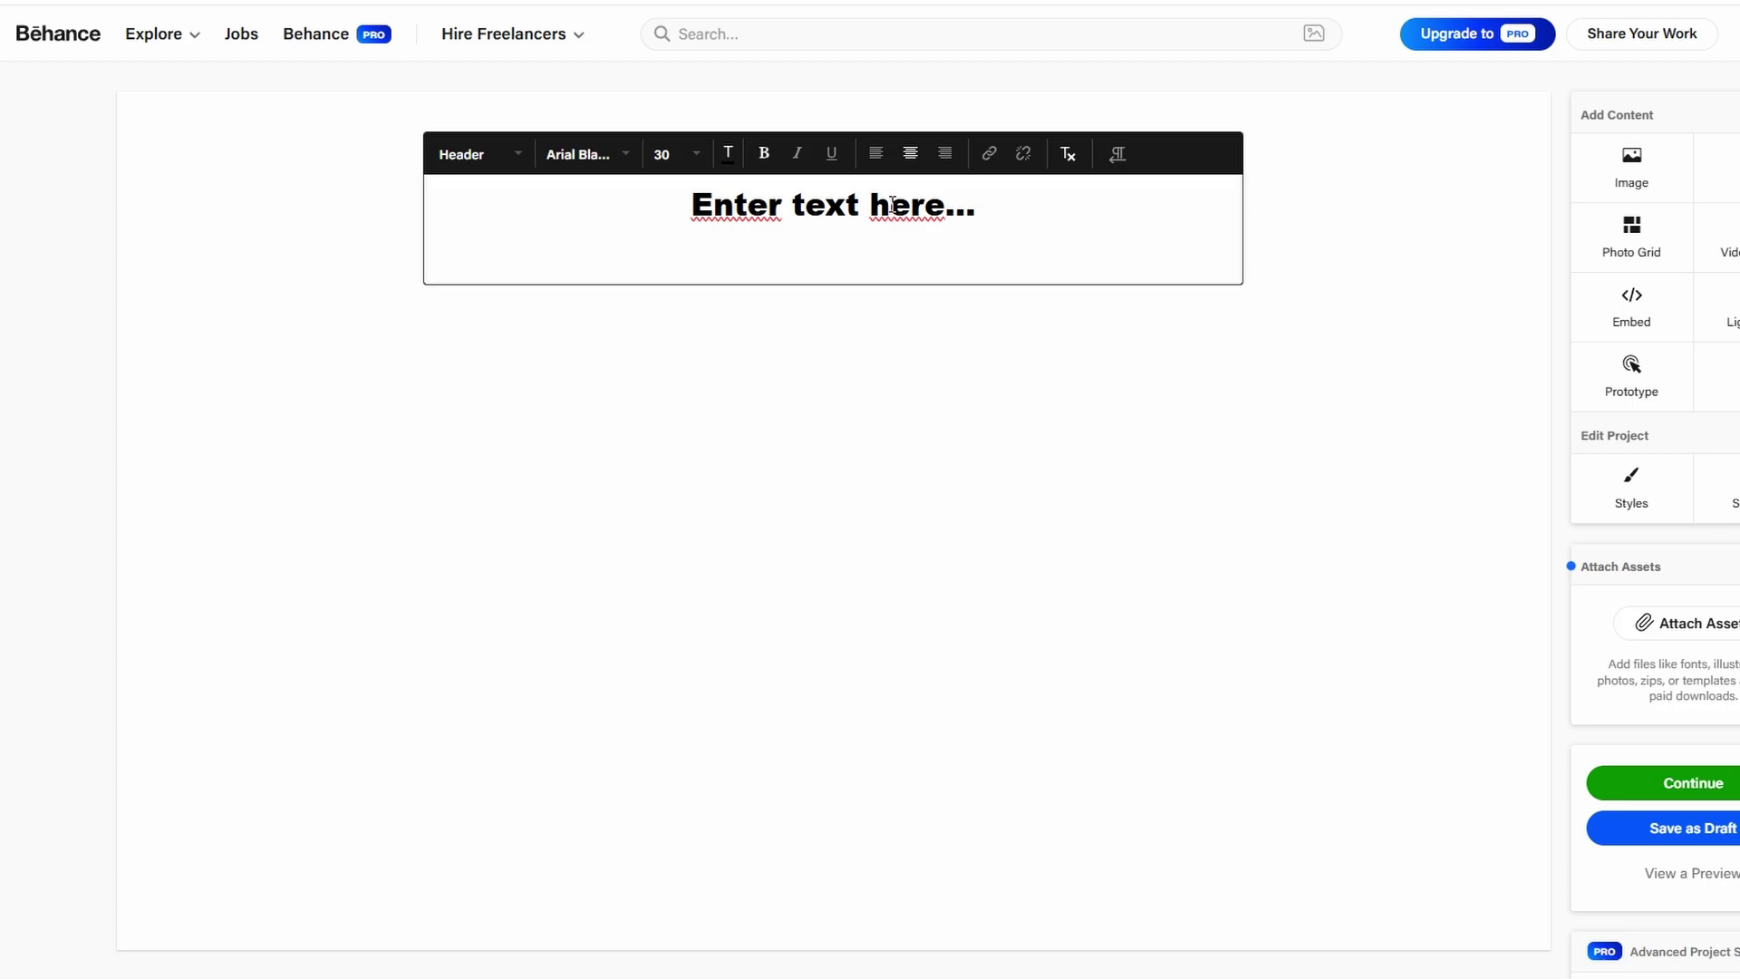
left_click(522, 168)
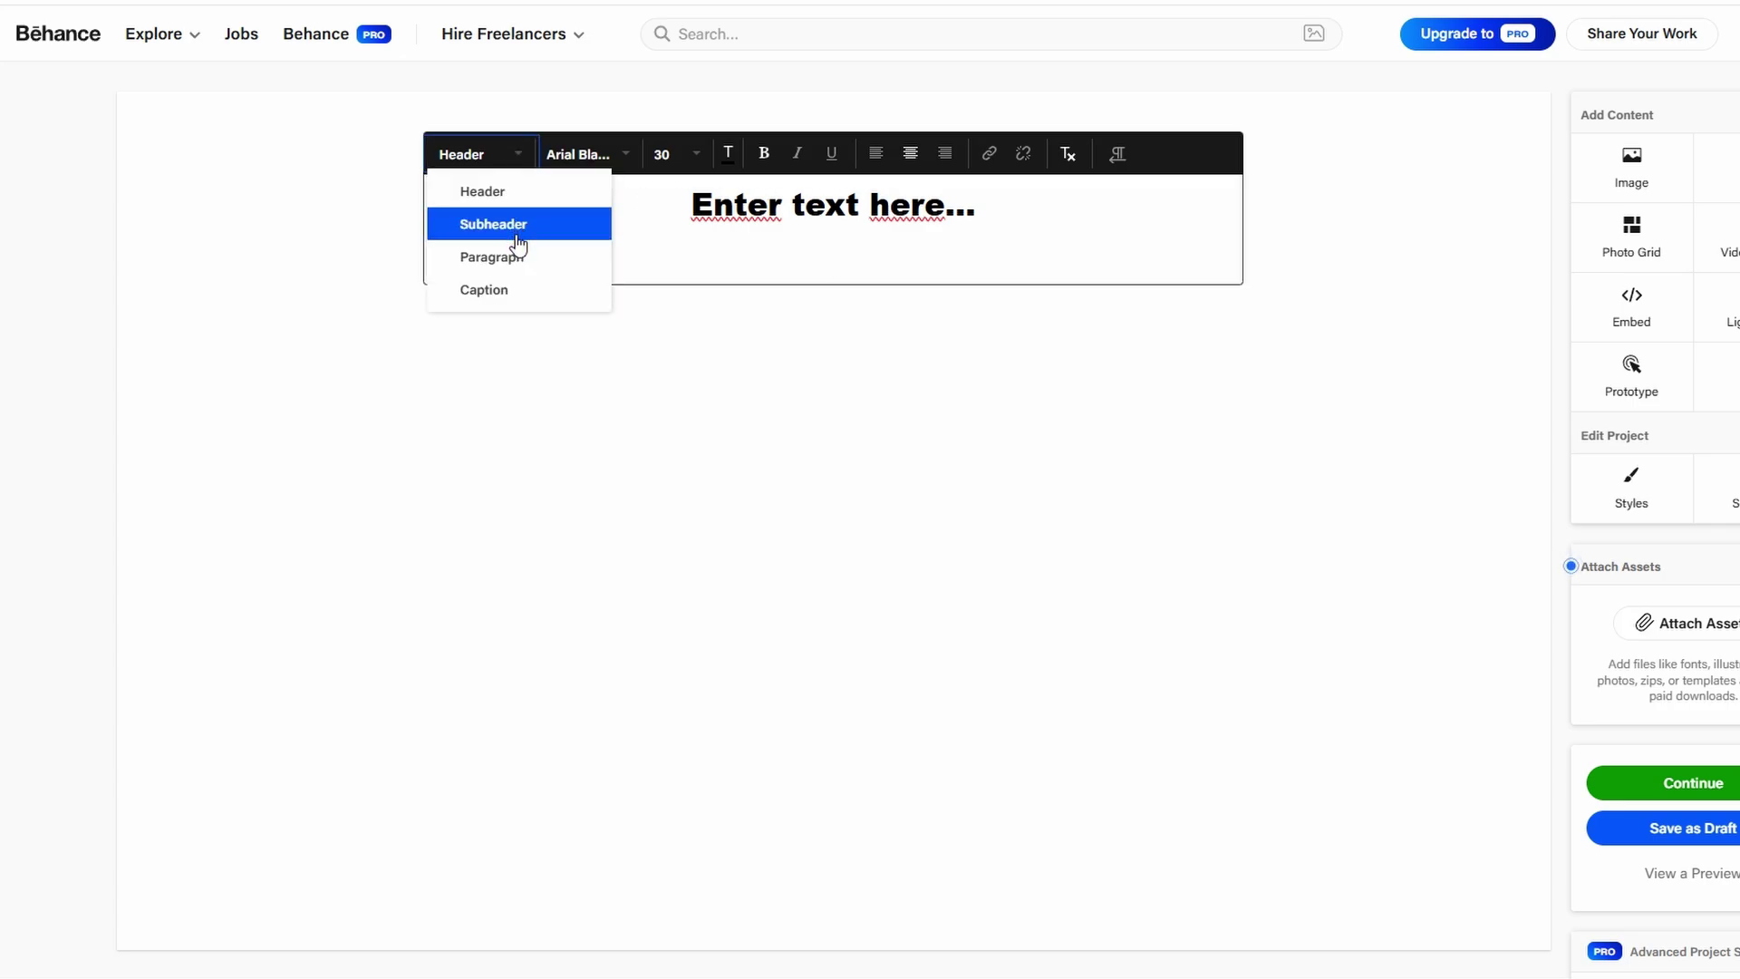
left_click(509, 257)
left_click(494, 170)
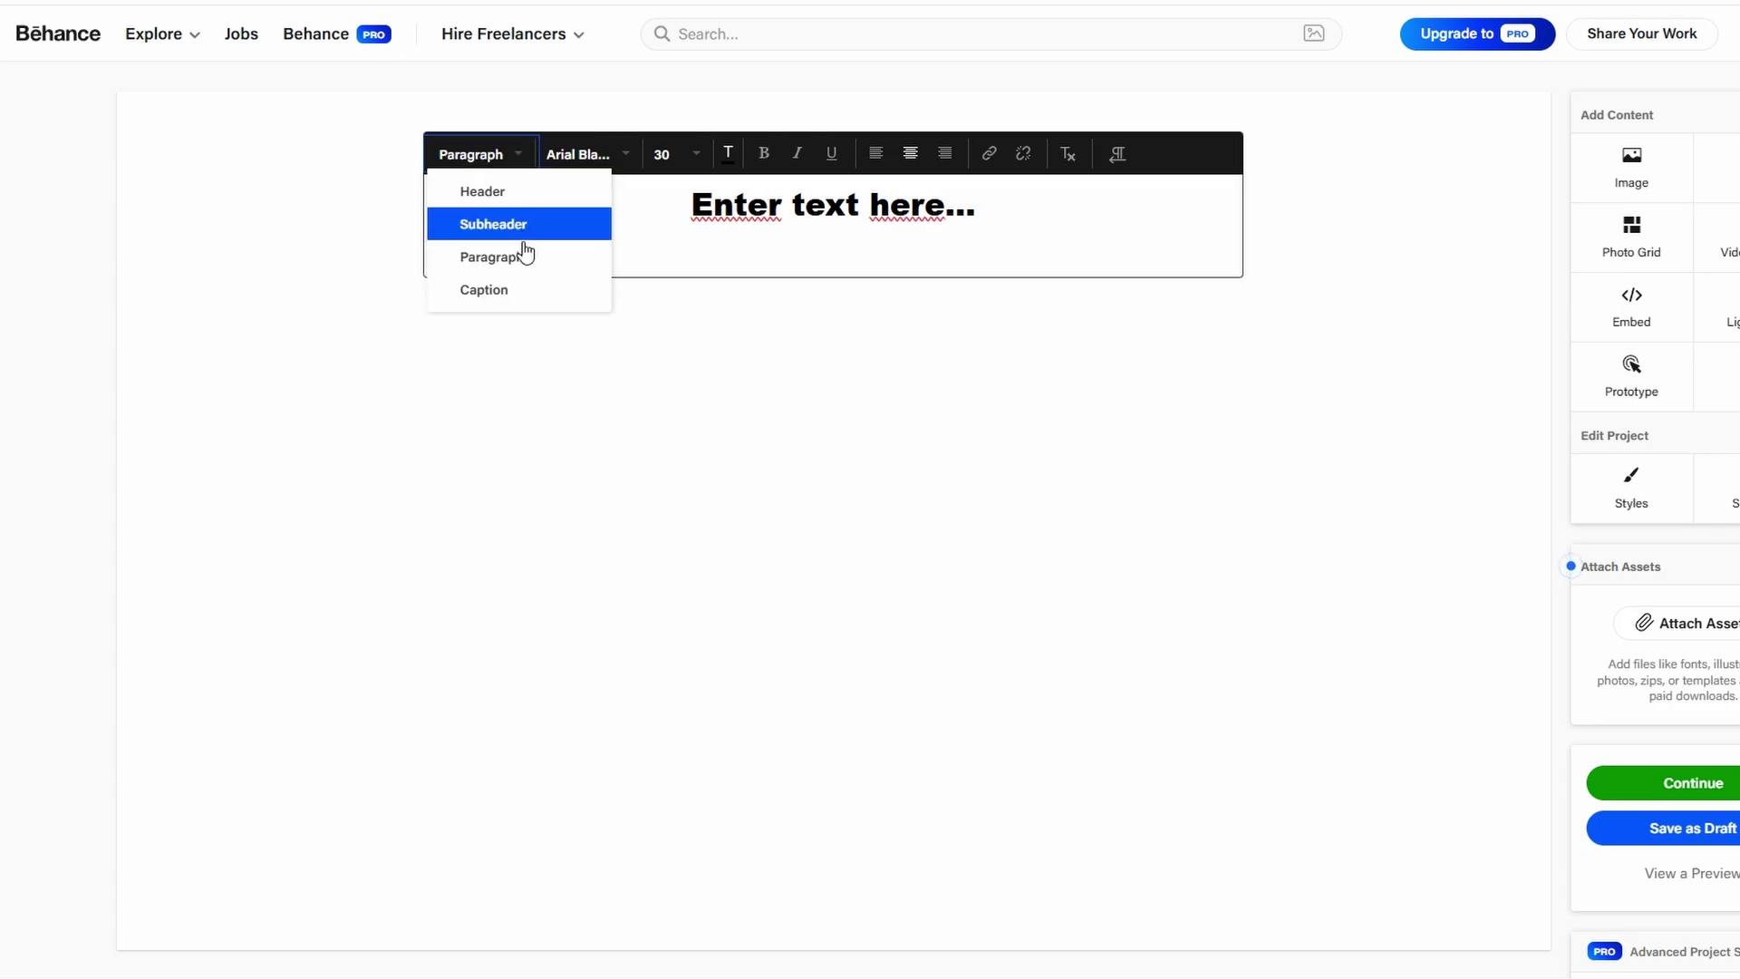
left_click(525, 227)
left_click(509, 171)
left_click(496, 292)
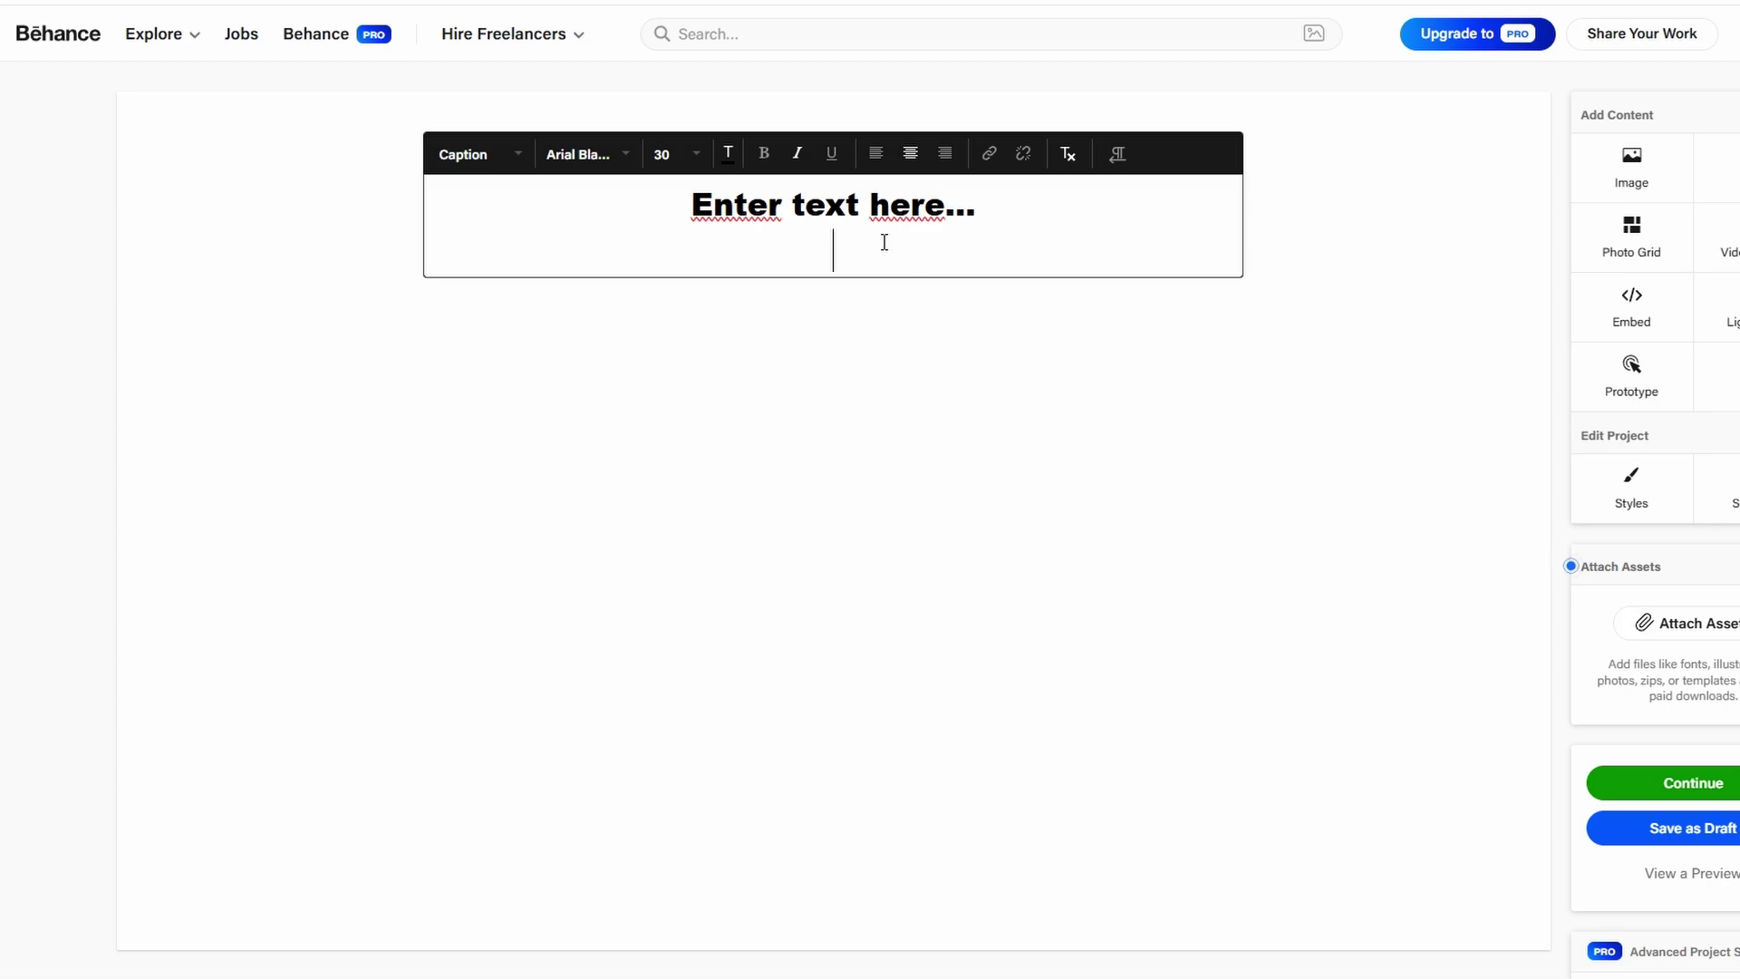
mouse_move(872, 334)
Step: Deselect the text block by clicking the empty canvas
left_click(708, 384)
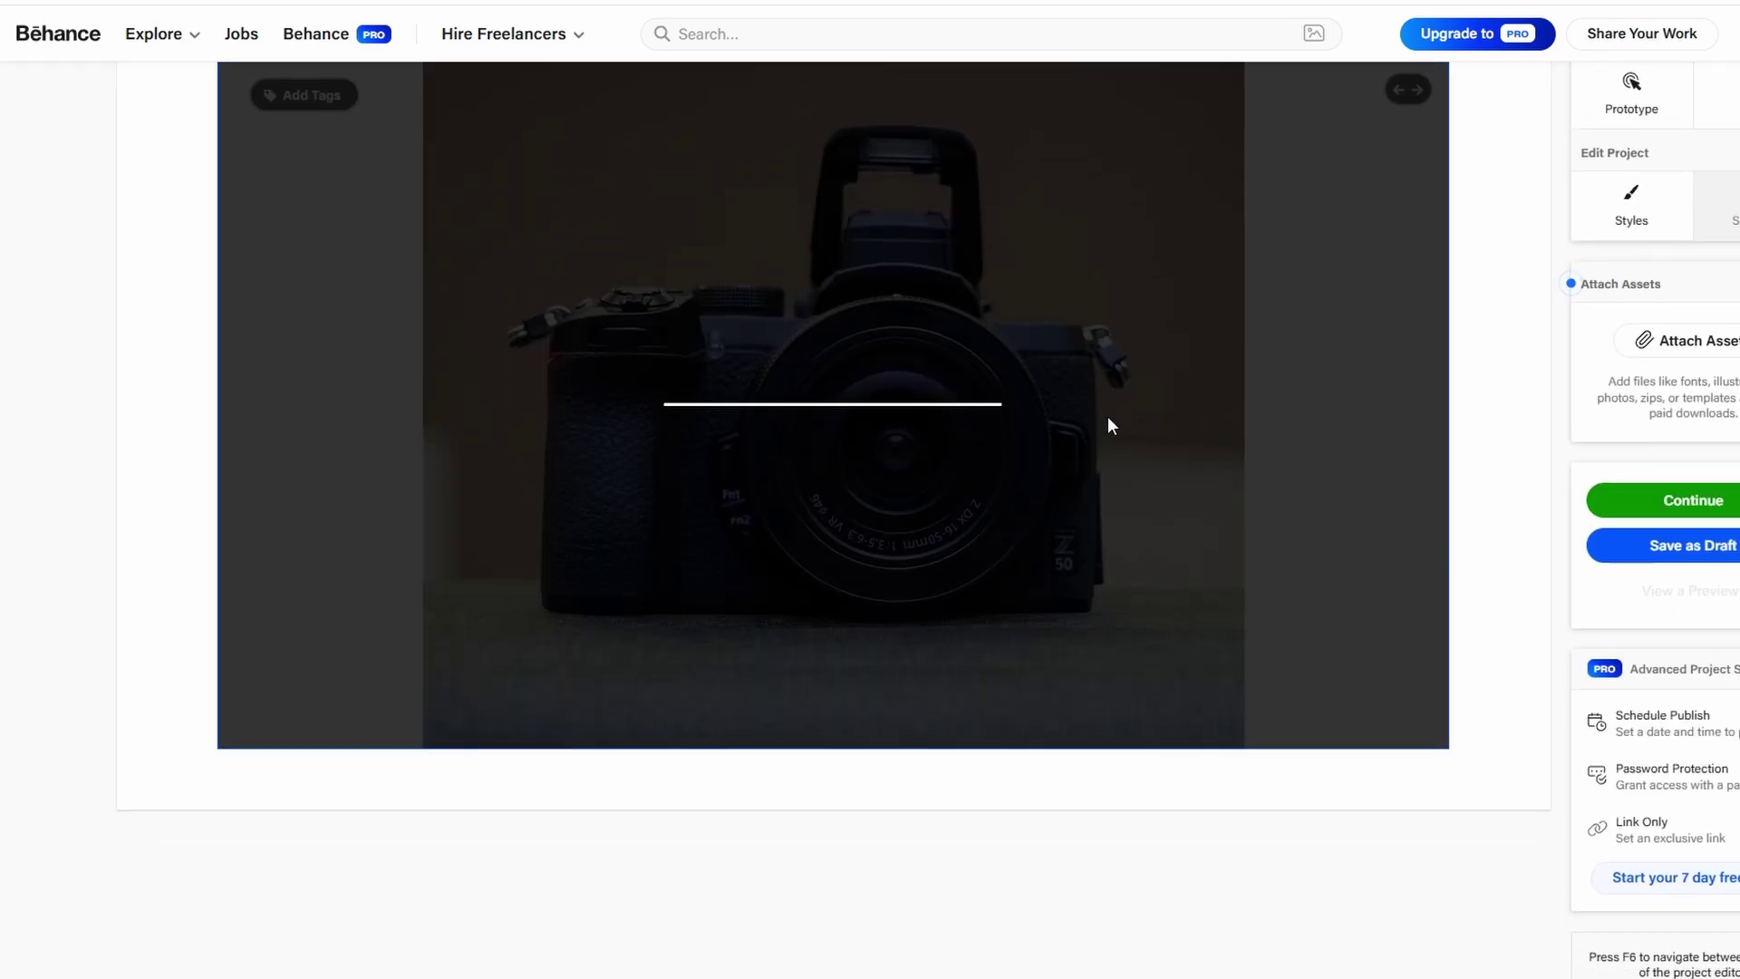
Step: Return to the uploaded camera photo and open its block options (caption, replace, delete)
scroll(567, 594, "up", 1)
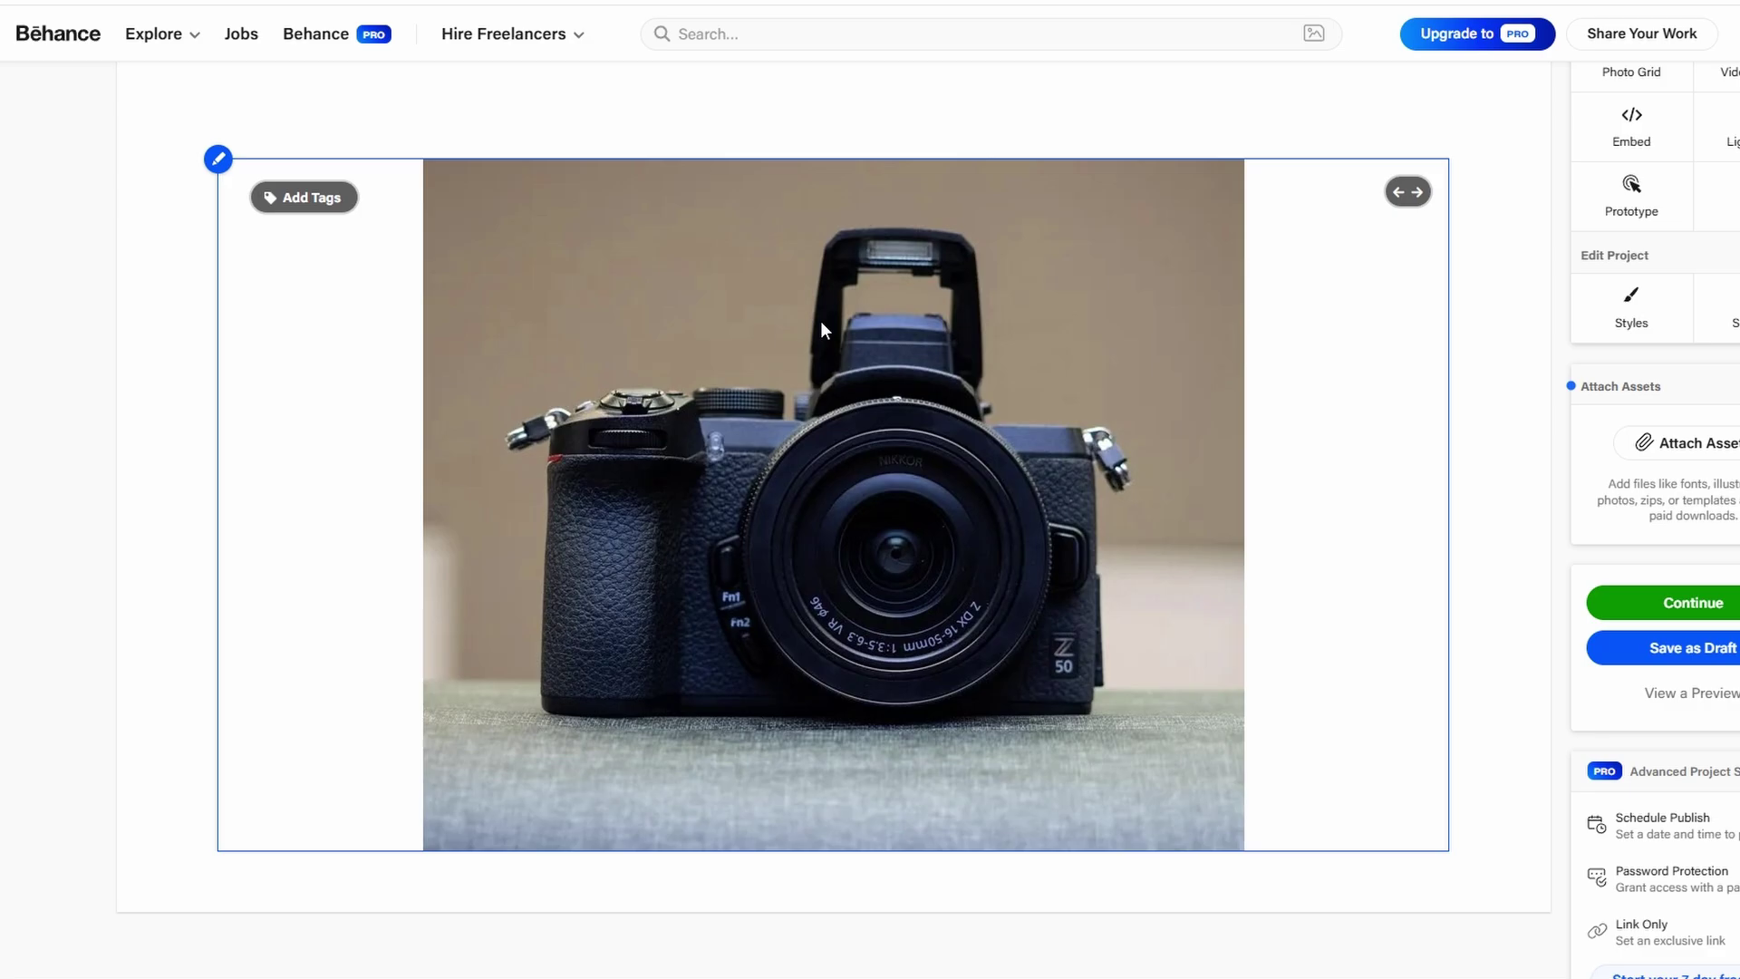
scroll(1116, 465, "up", 2)
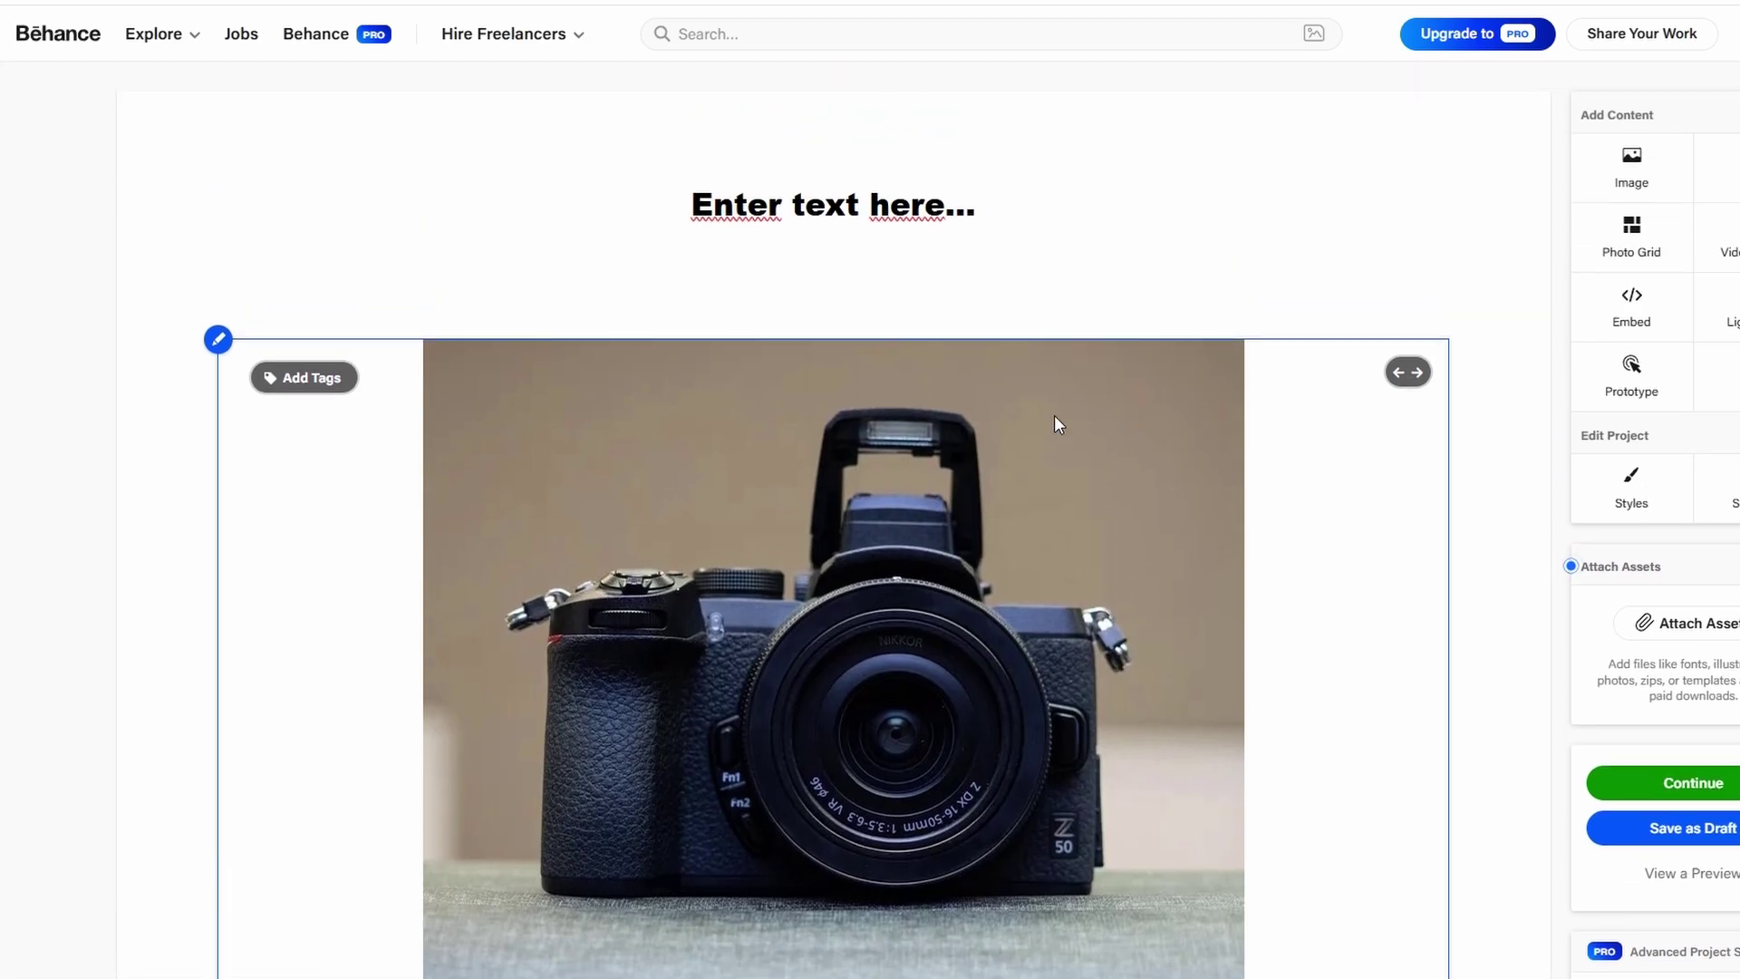
left_click(218, 340)
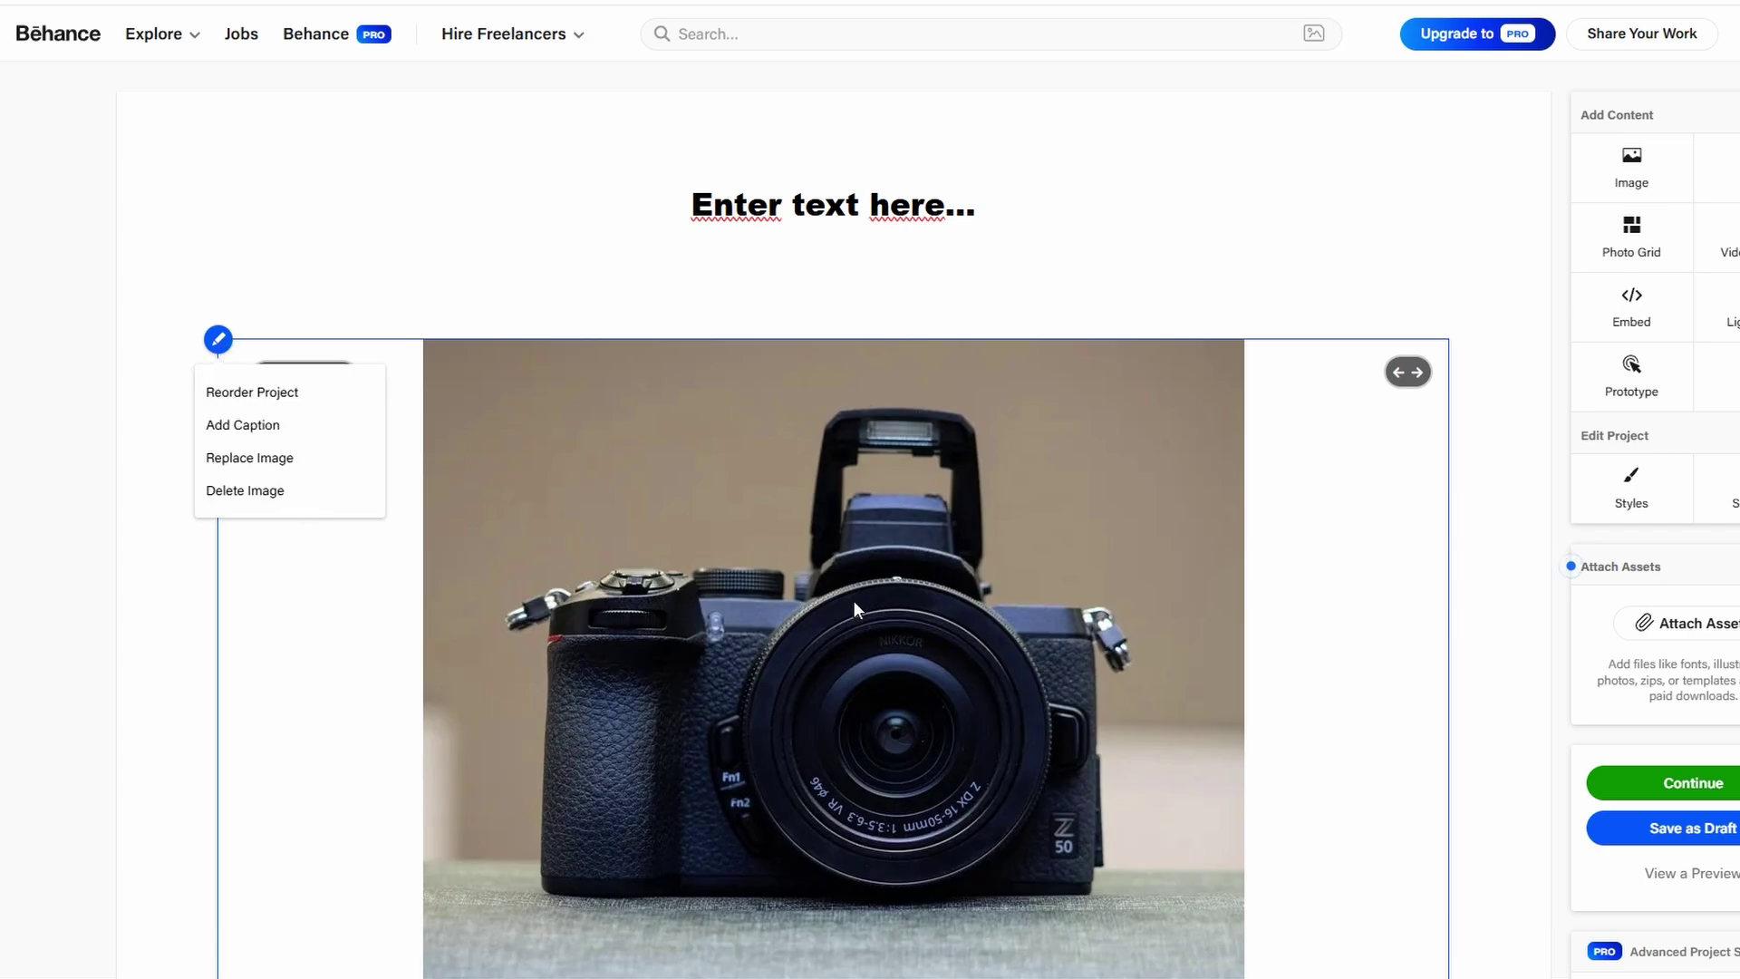
scroll(902, 490, "down", 1)
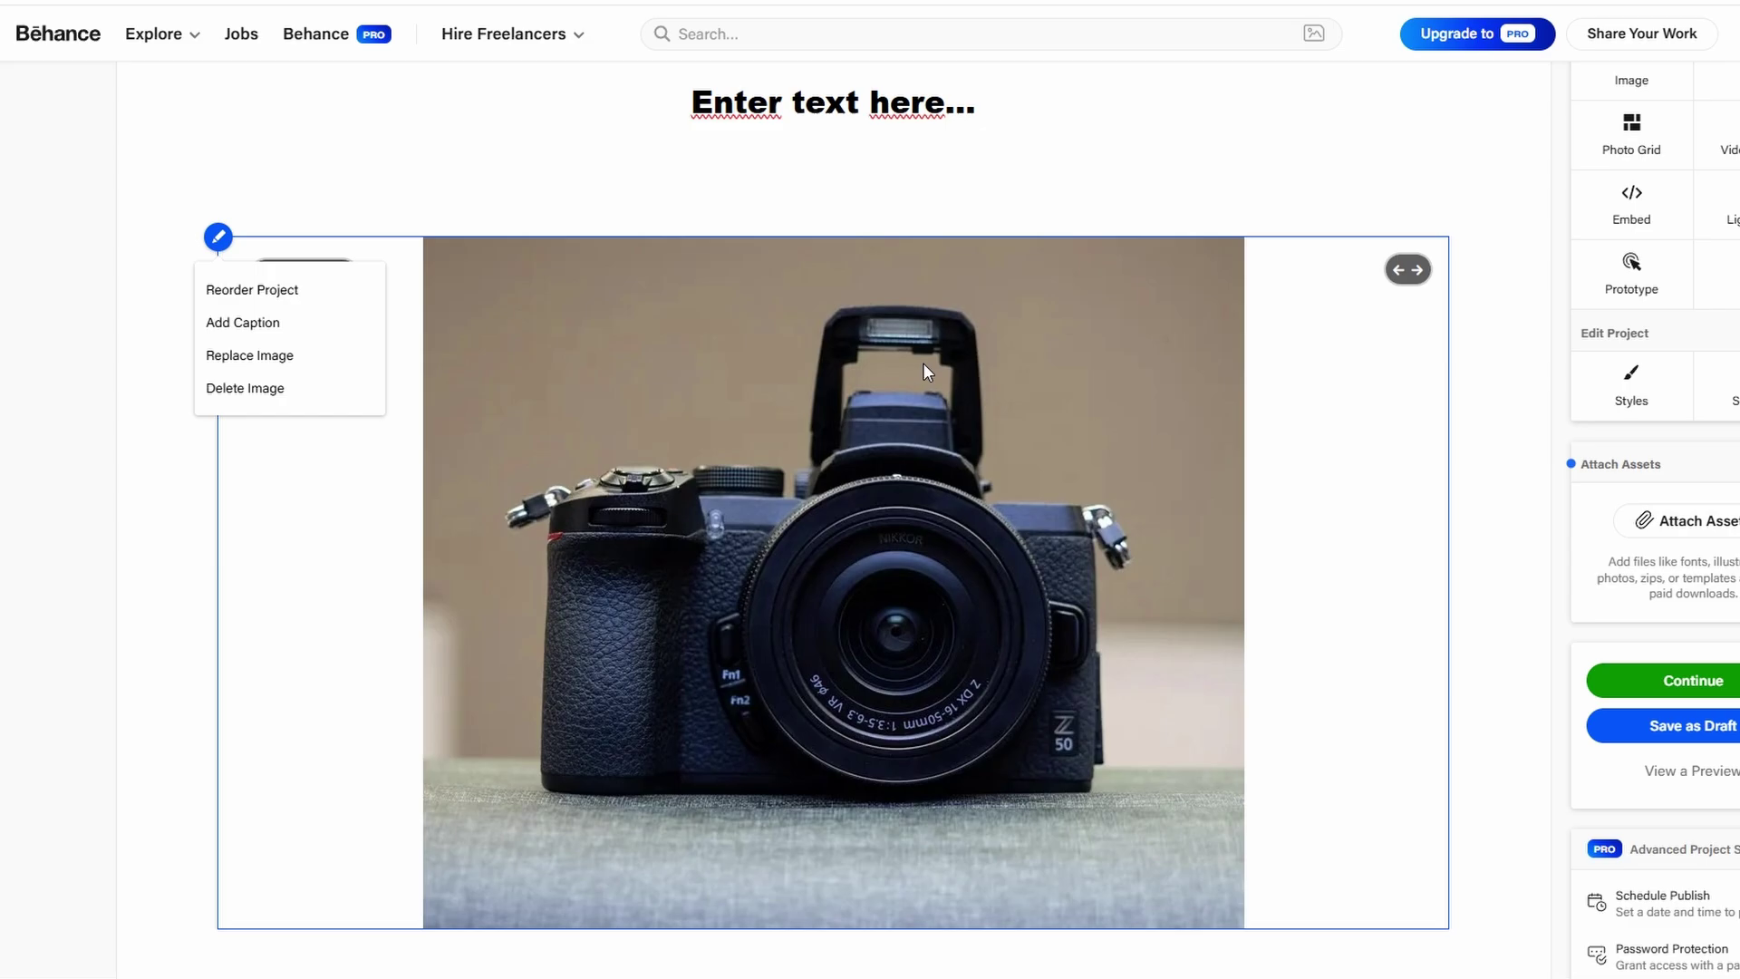
mouse_move(977, 195)
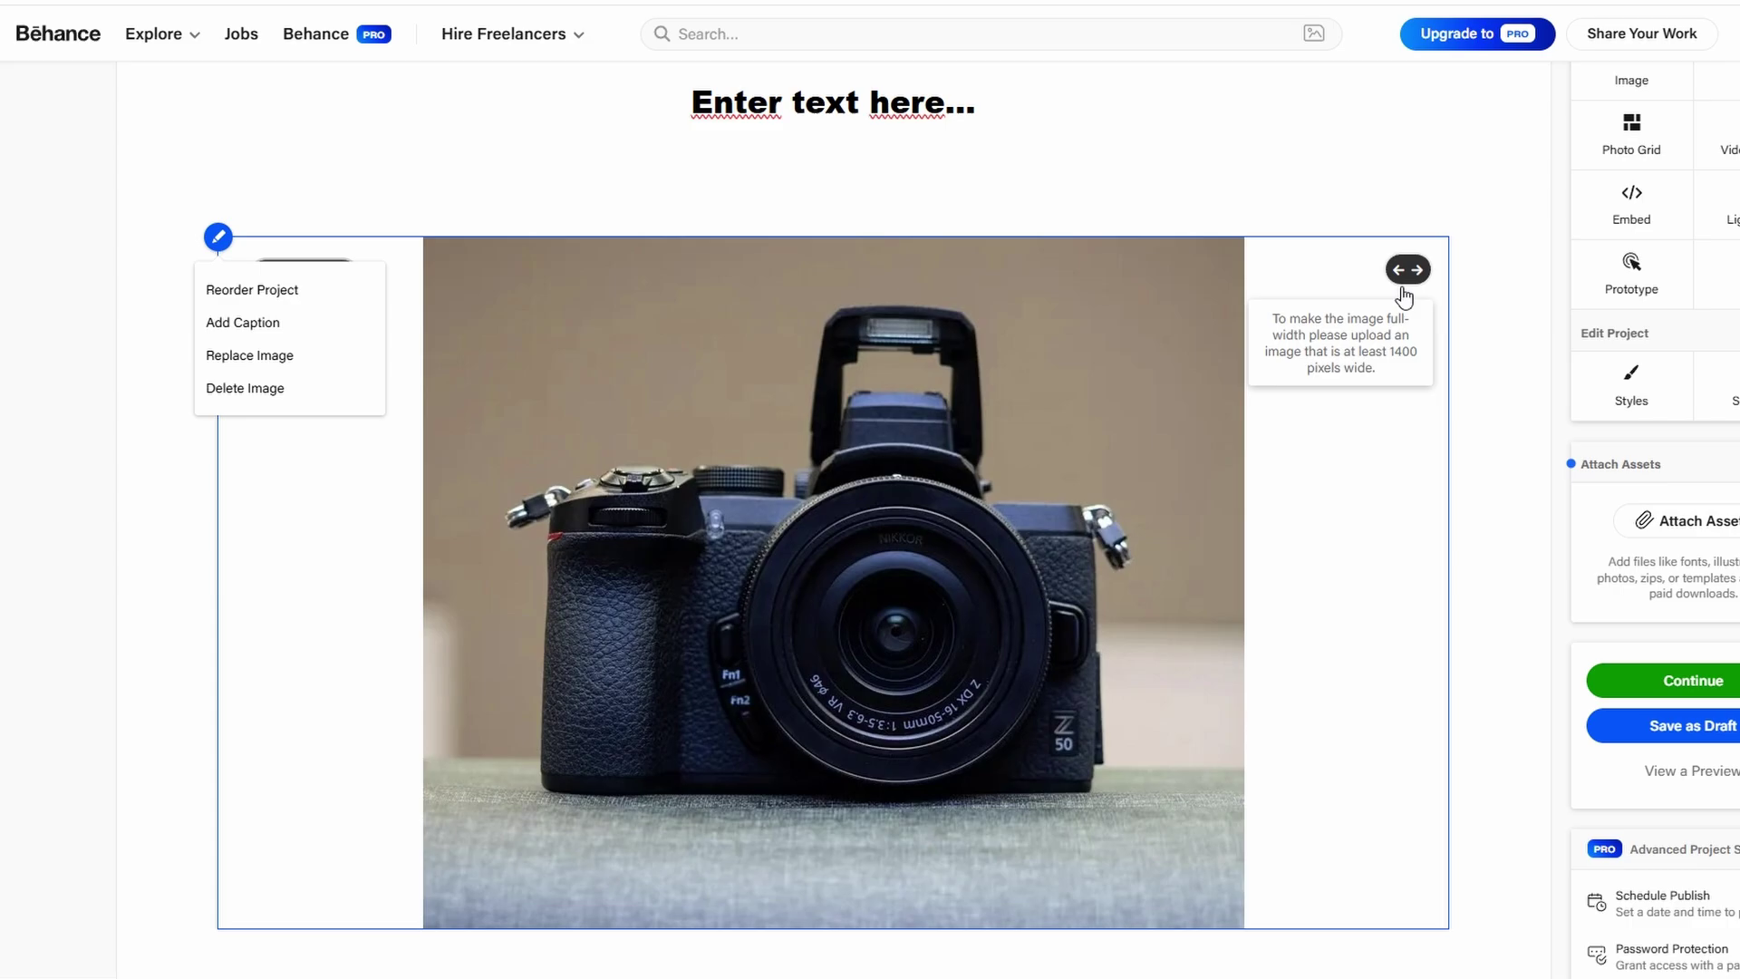
scroll(1015, 537, "down", 3)
scroll(890, 410, "up", 1)
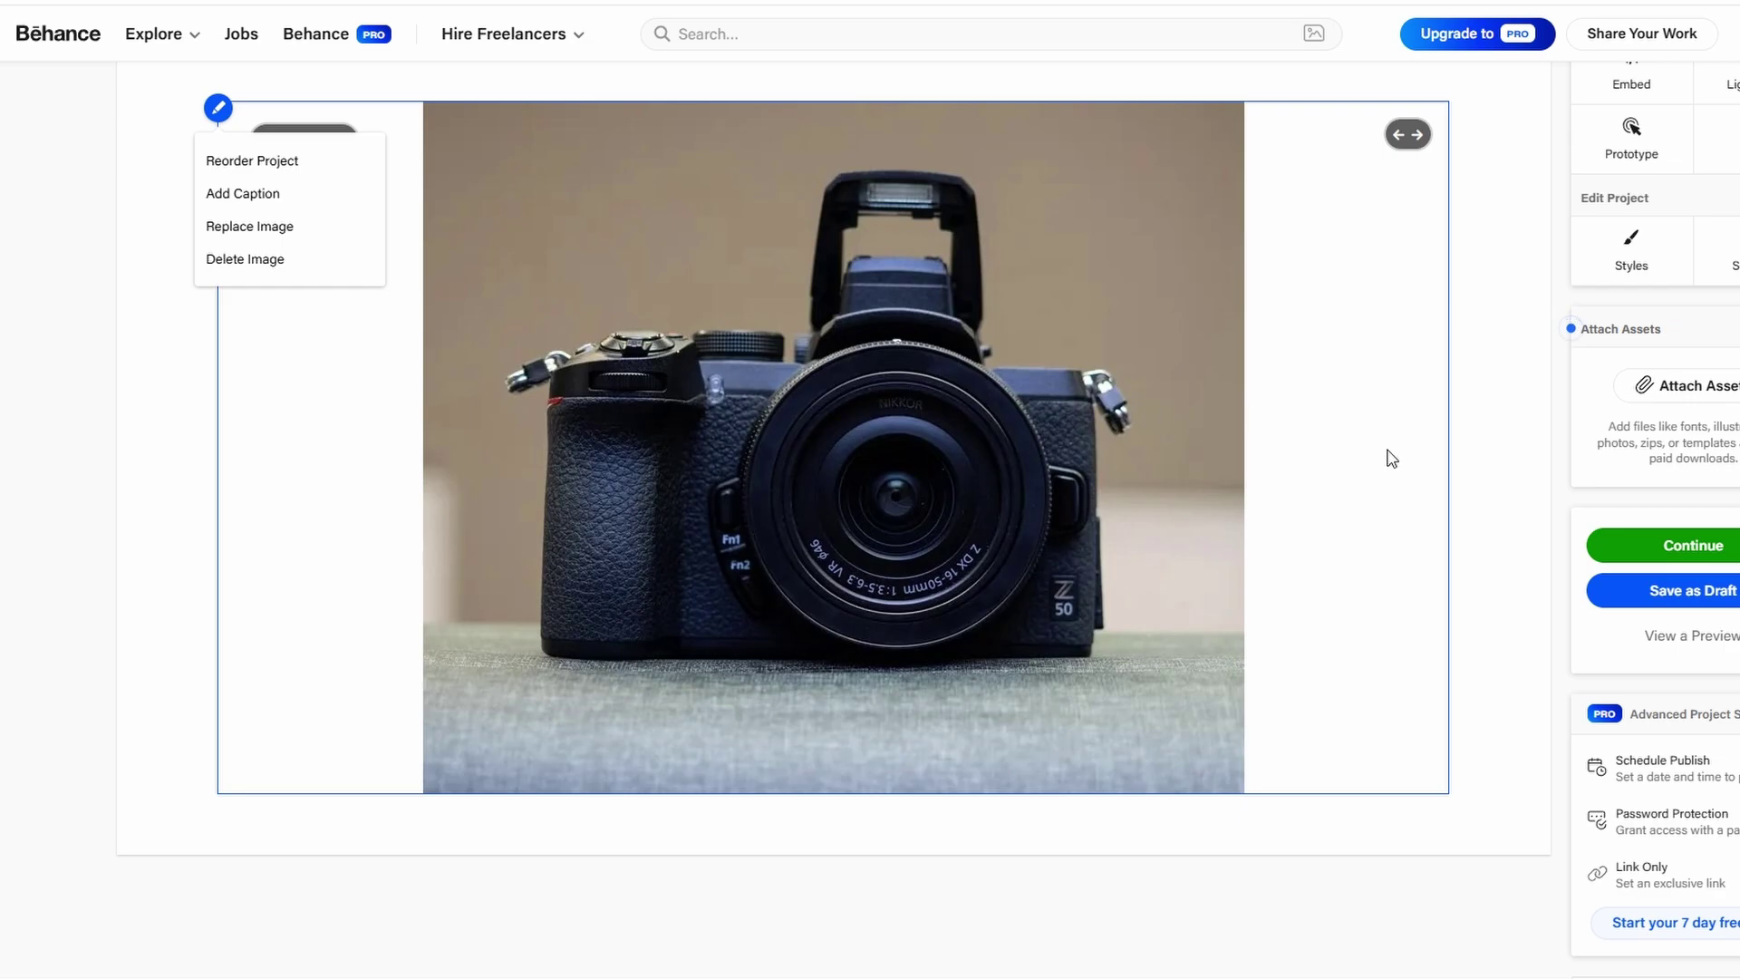
scroll(1386, 458, "up", 2)
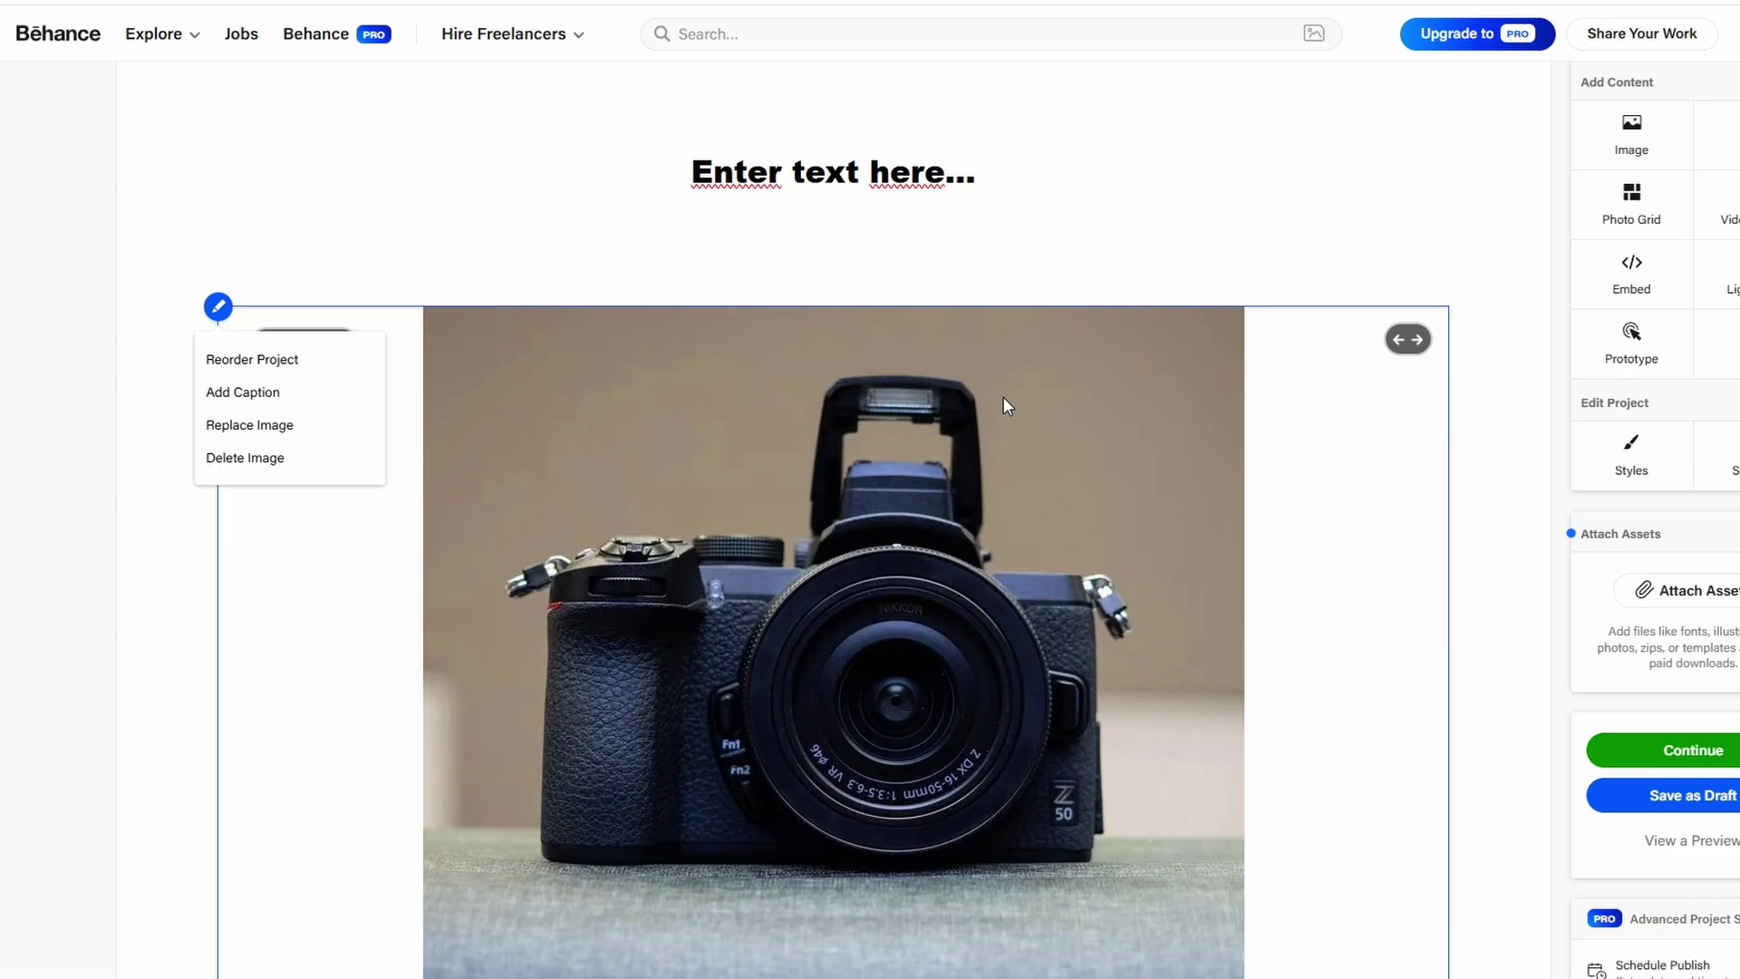
Step: Insert a Photo Grid block below the camera photo from the Add Content sidebar
left_click(1607, 201)
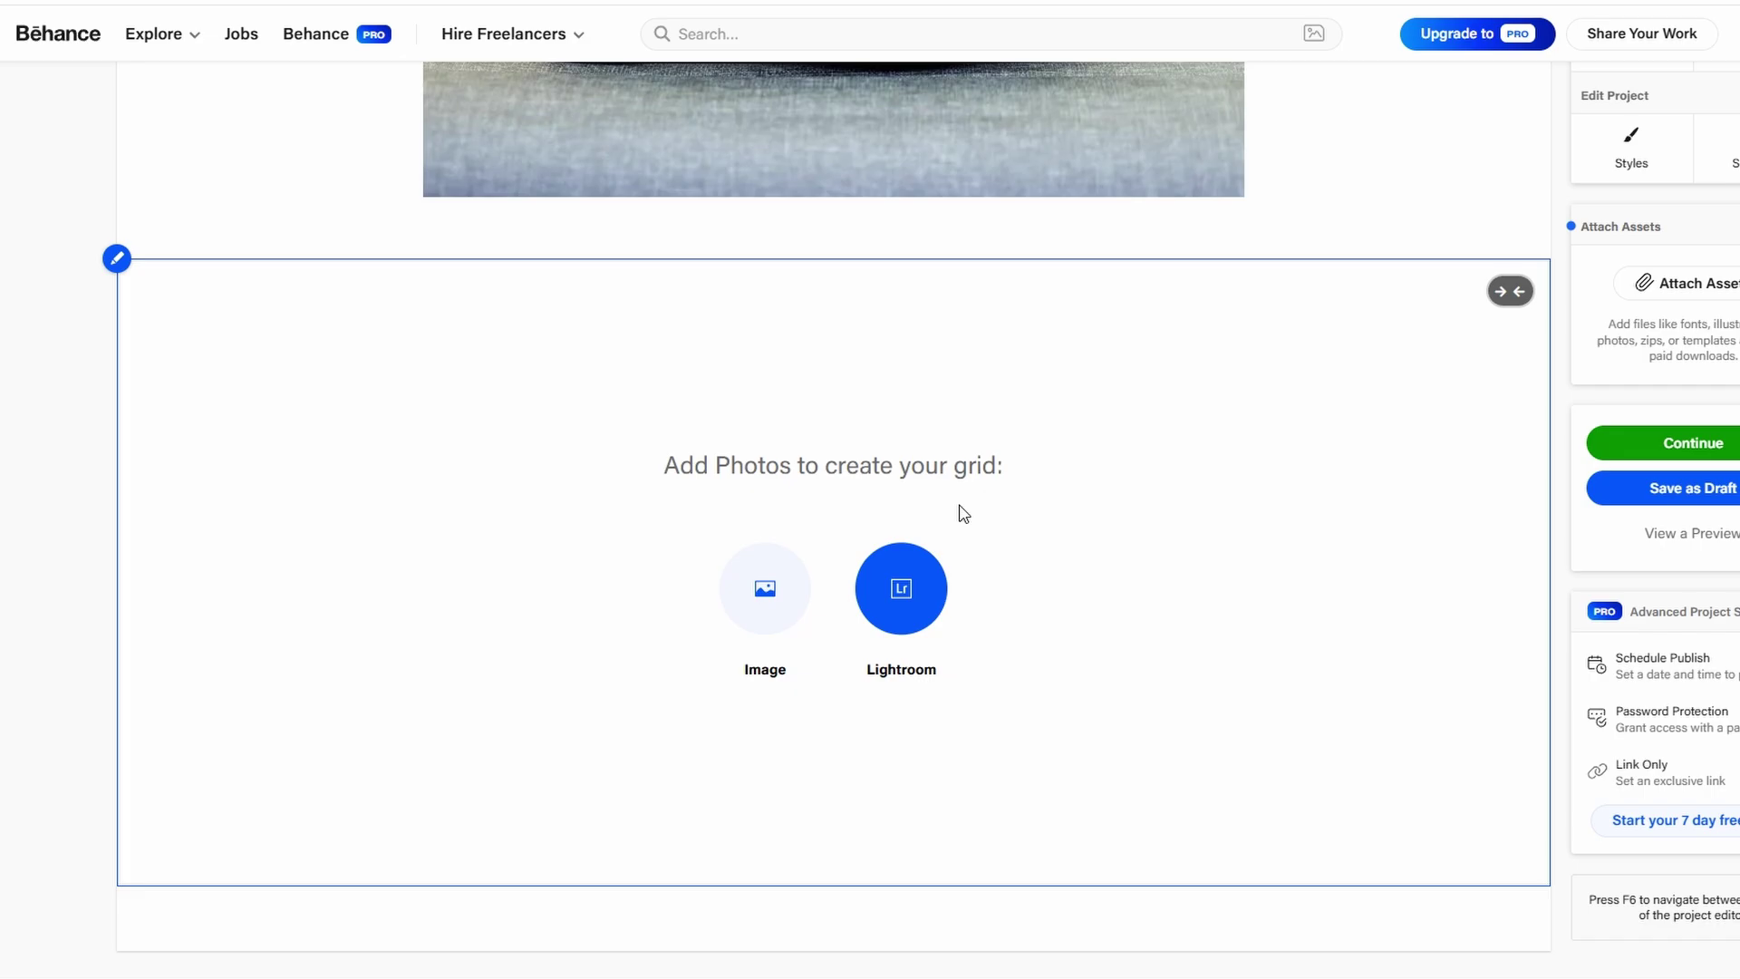
Step: Scroll back to the top of the draft and open the Embed Media dialog
scroll(961, 510, "up", 5)
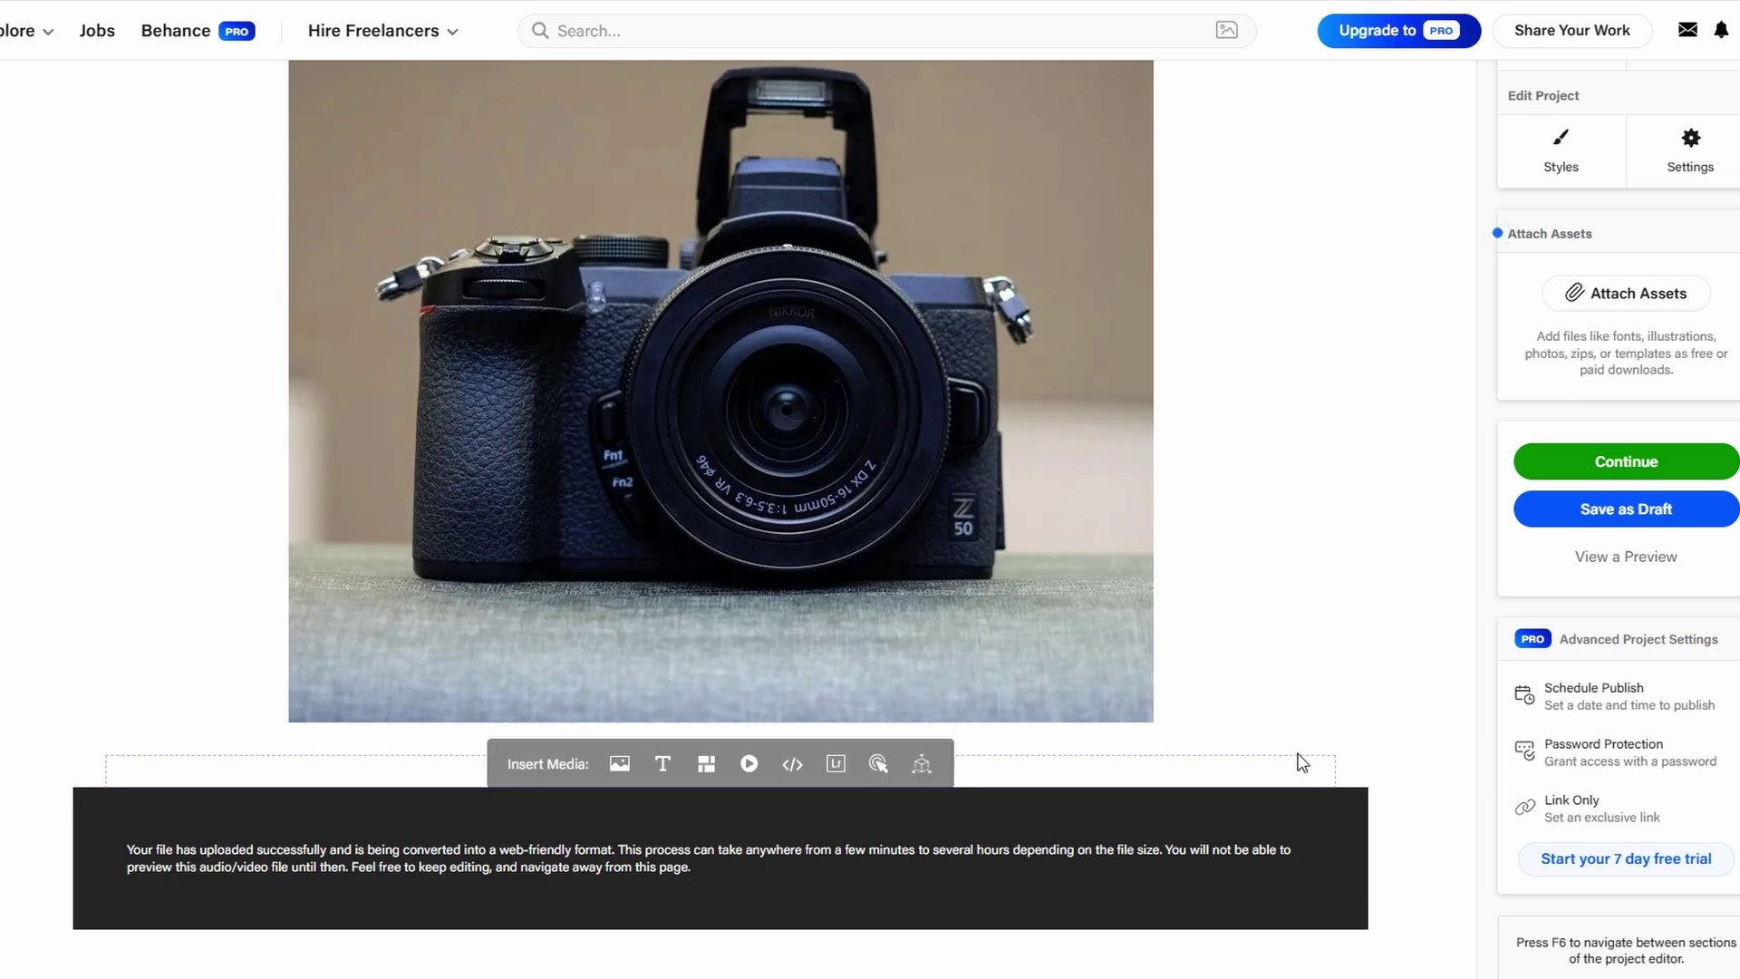
scroll(1365, 649, "up", 4)
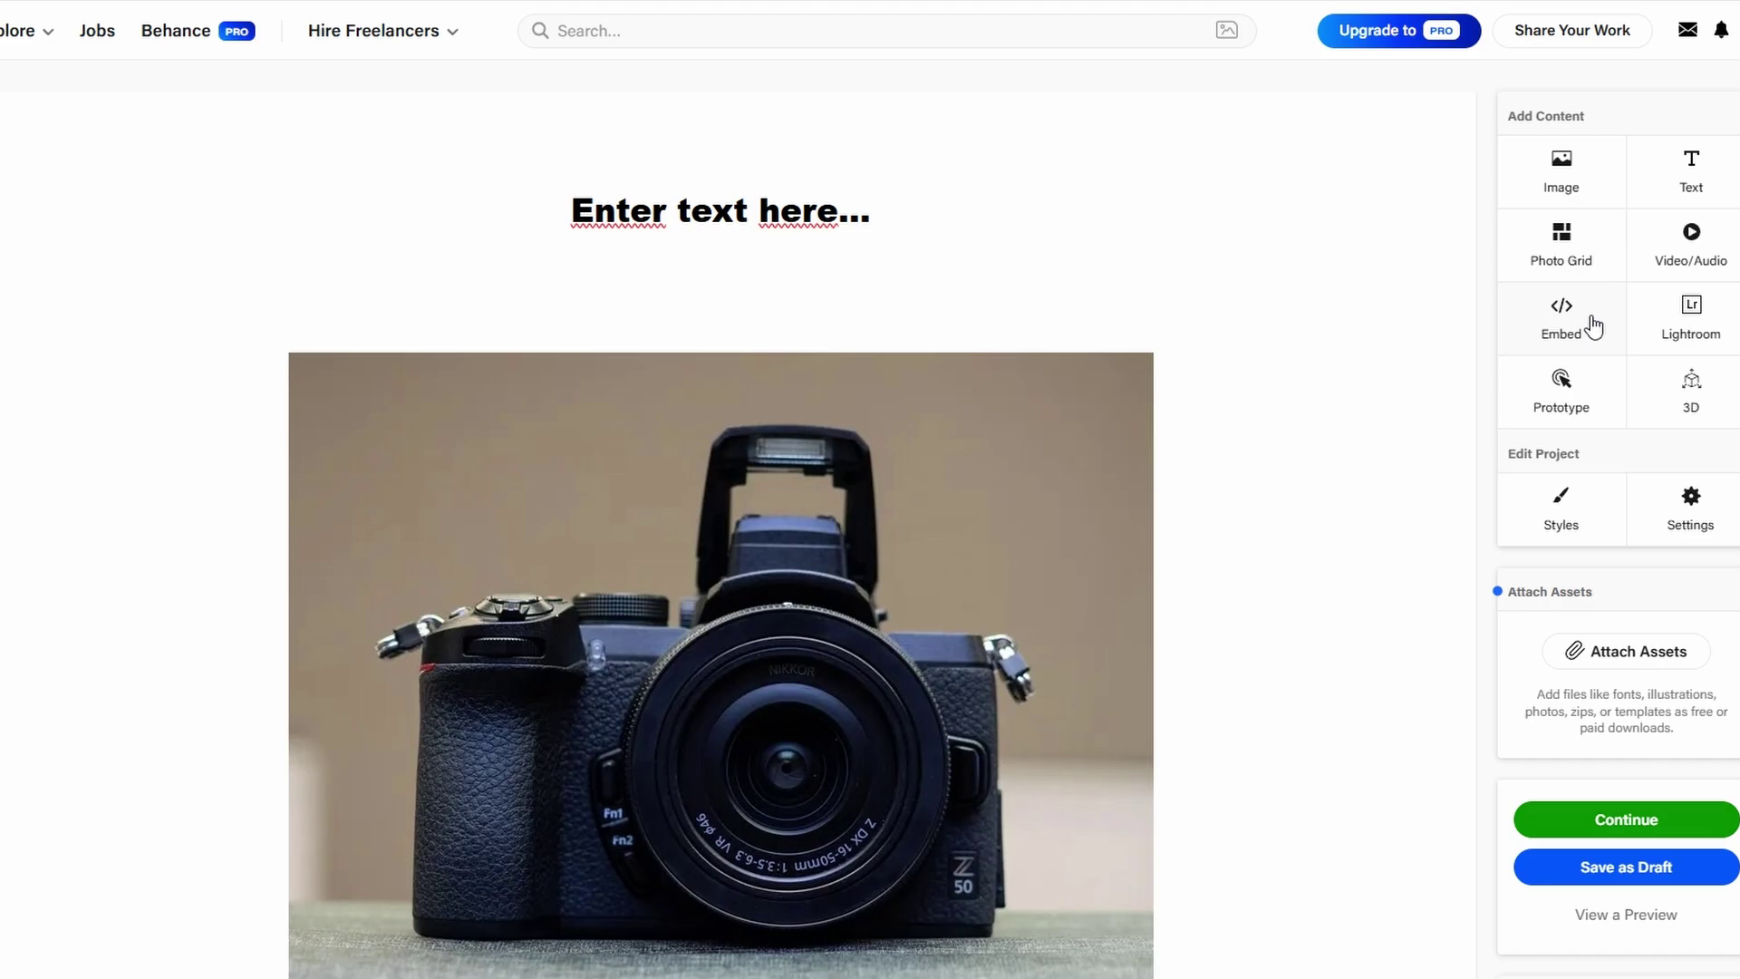
left_click(1594, 326)
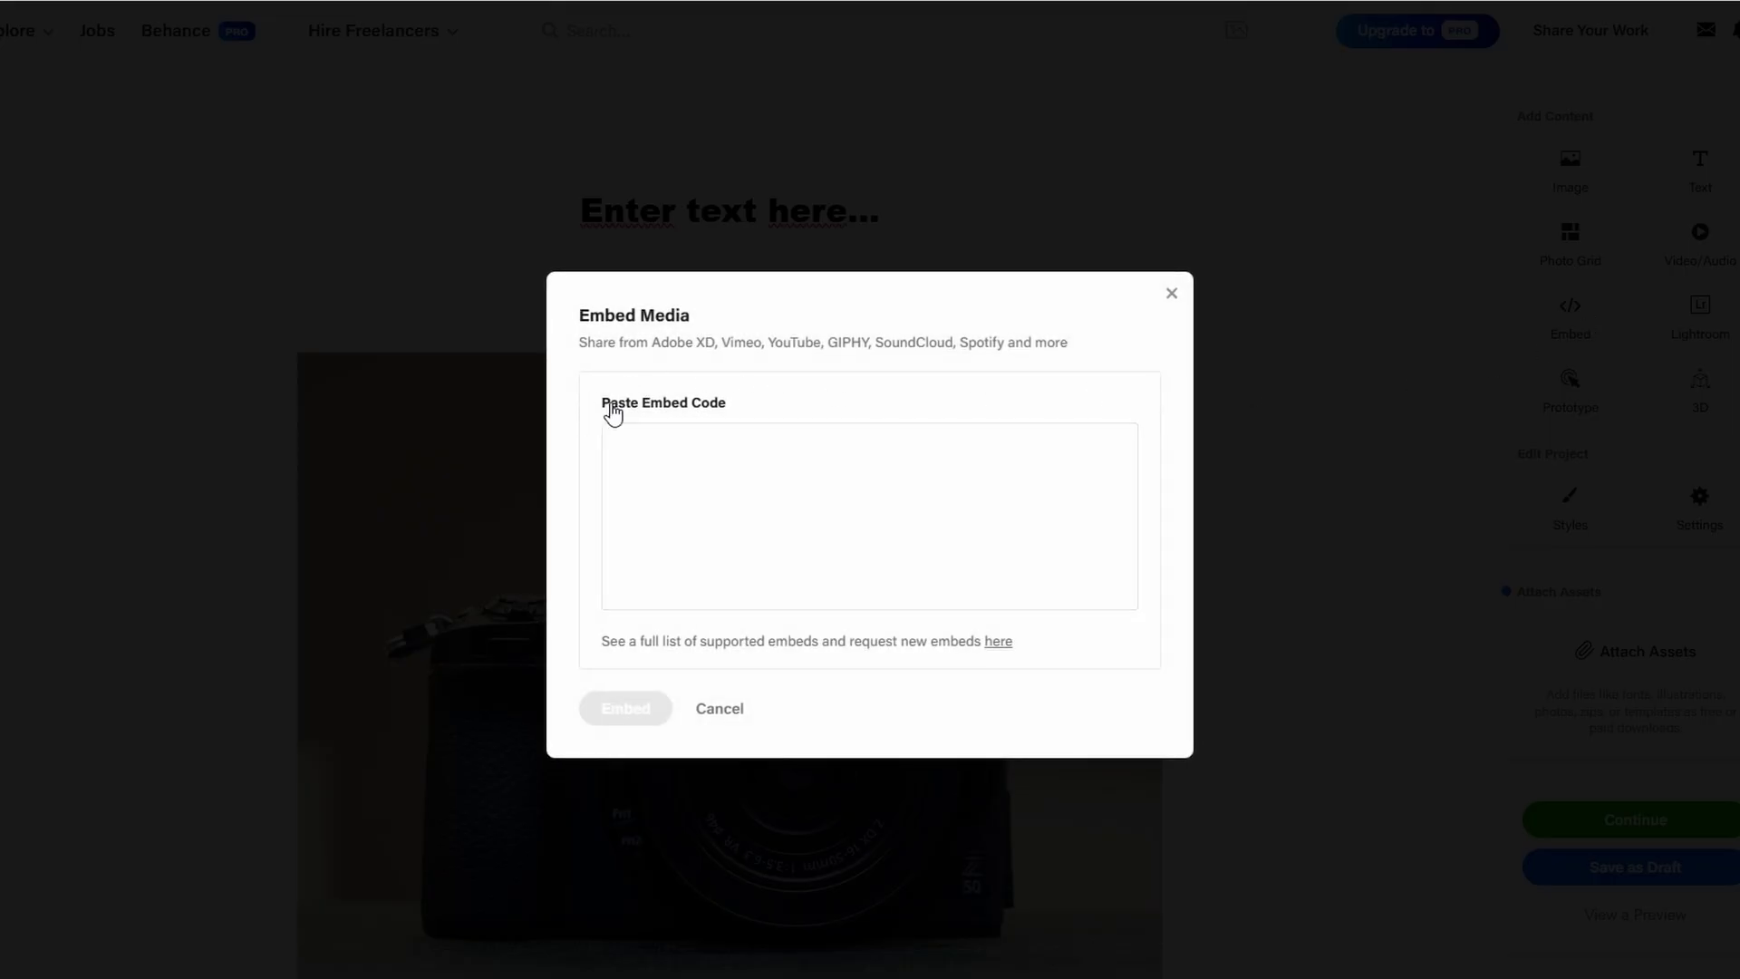
Step: Highlight the Paste Embed Code label and the YouTube and Vimeo supported sources
left_click_drag(605, 408, 777, 415)
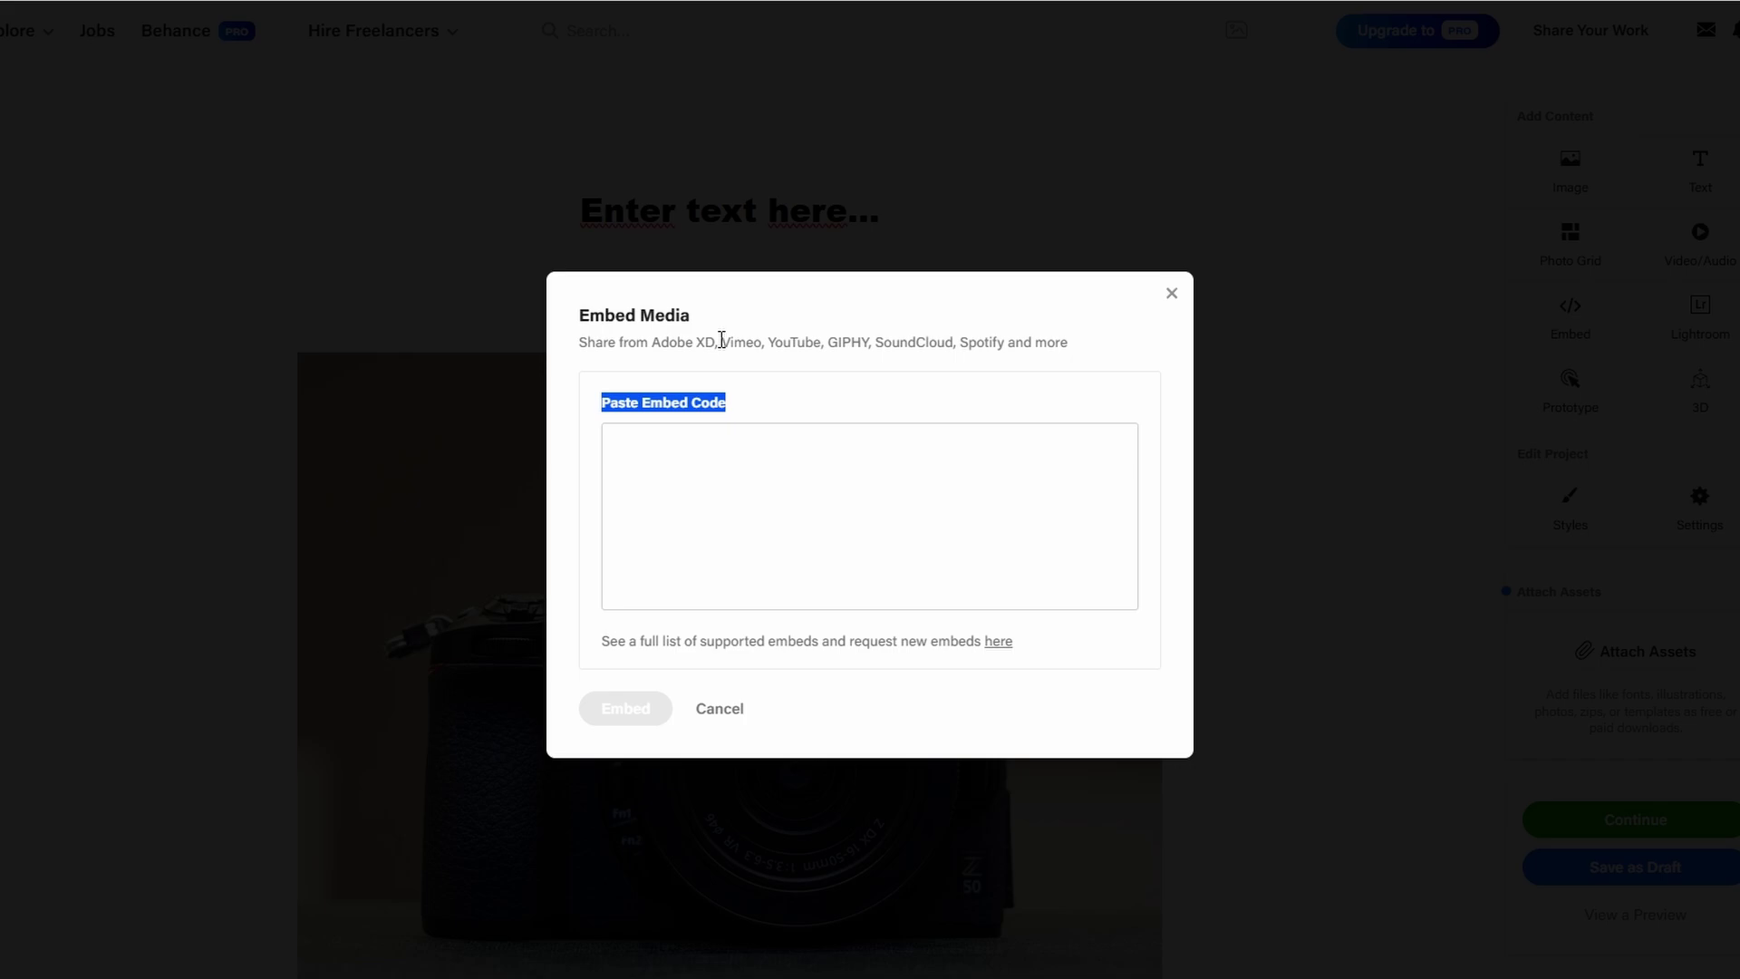
double_click(789, 340)
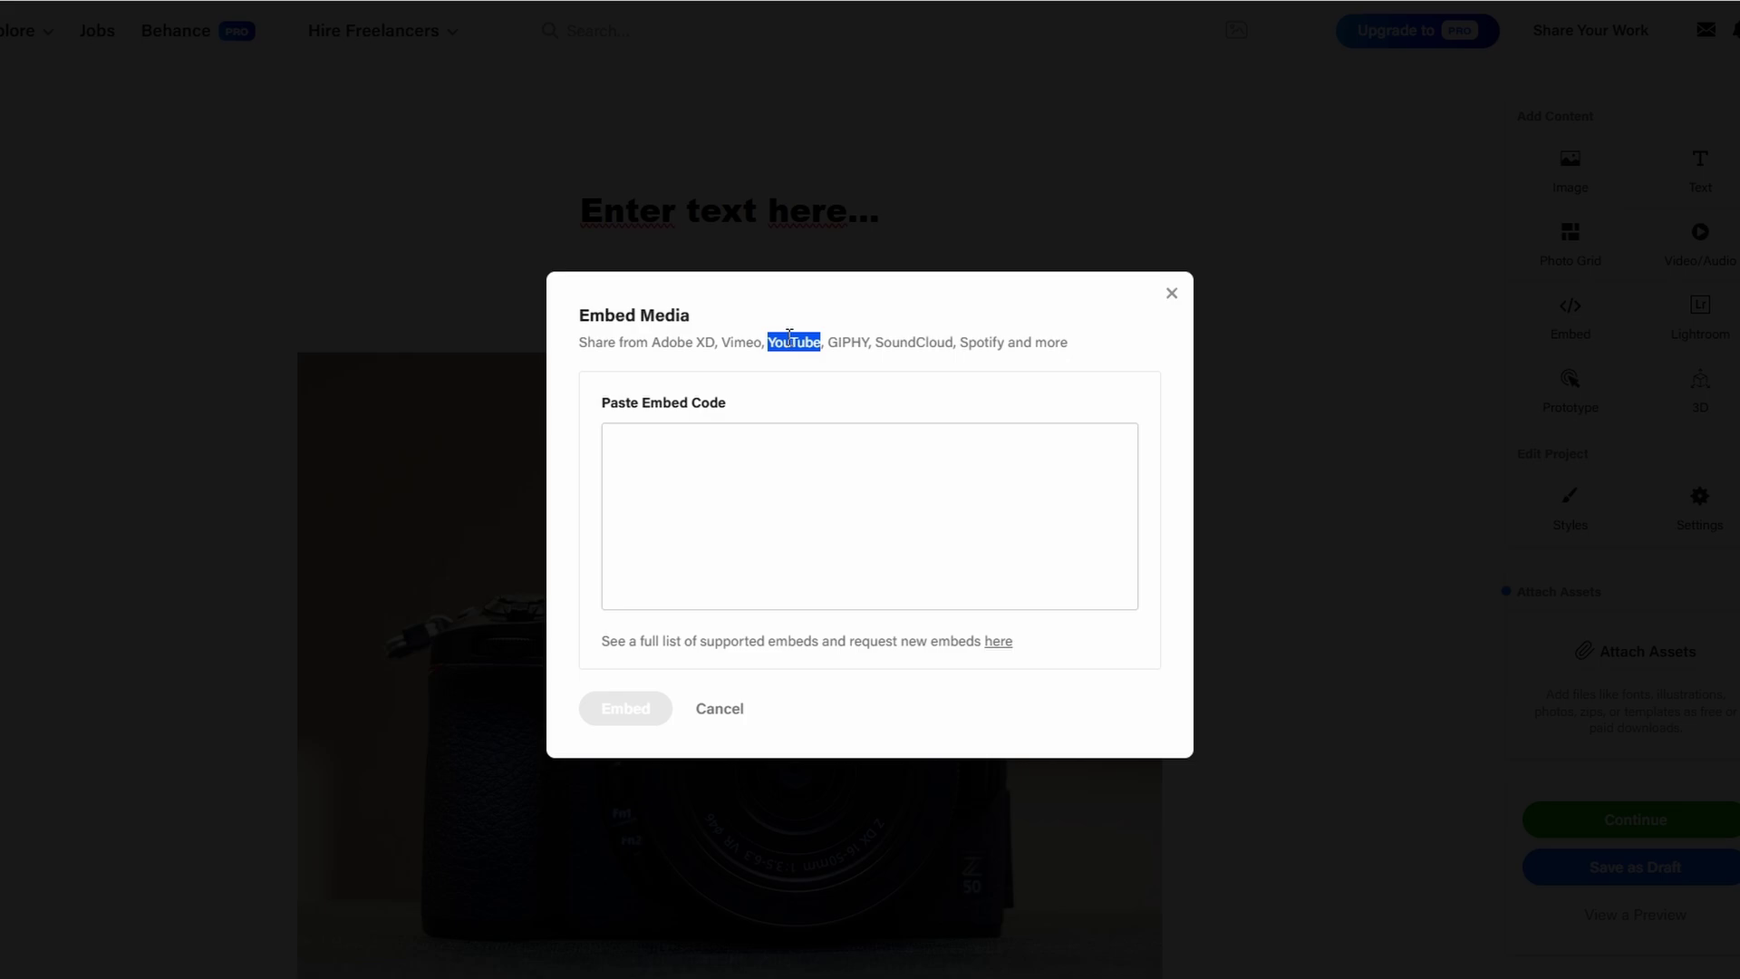
double_click(746, 339)
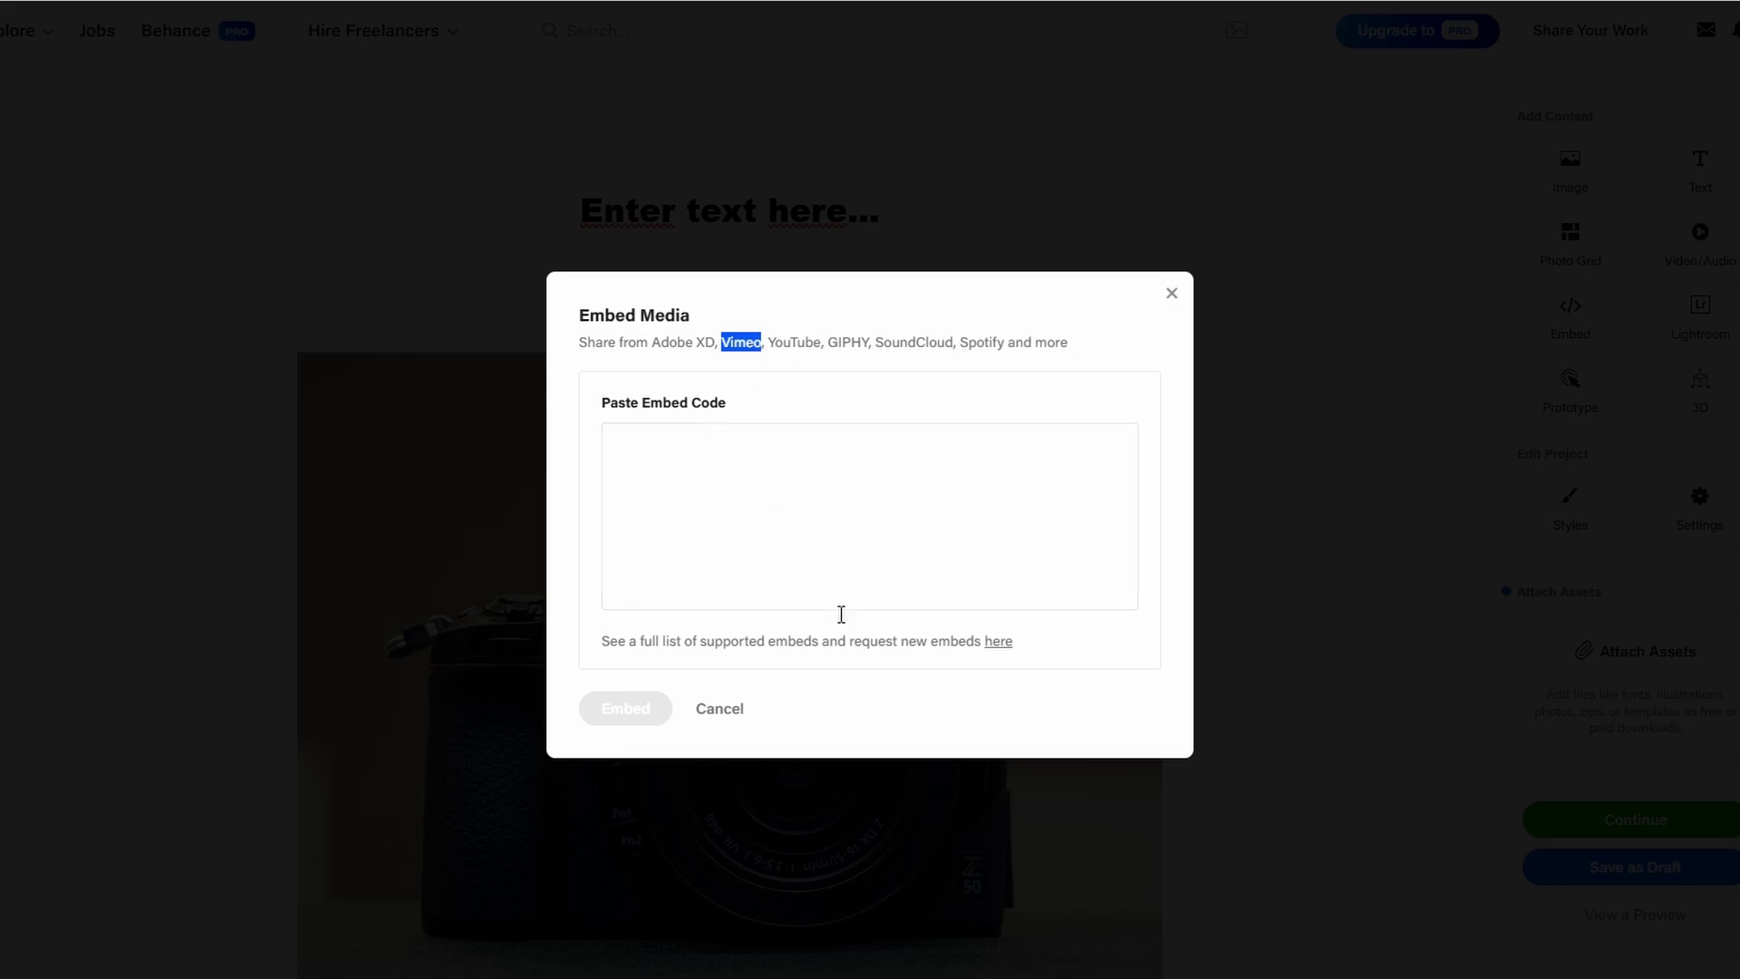
Step: Open the full list of supported embeds and scroll through it
left_click(999, 643)
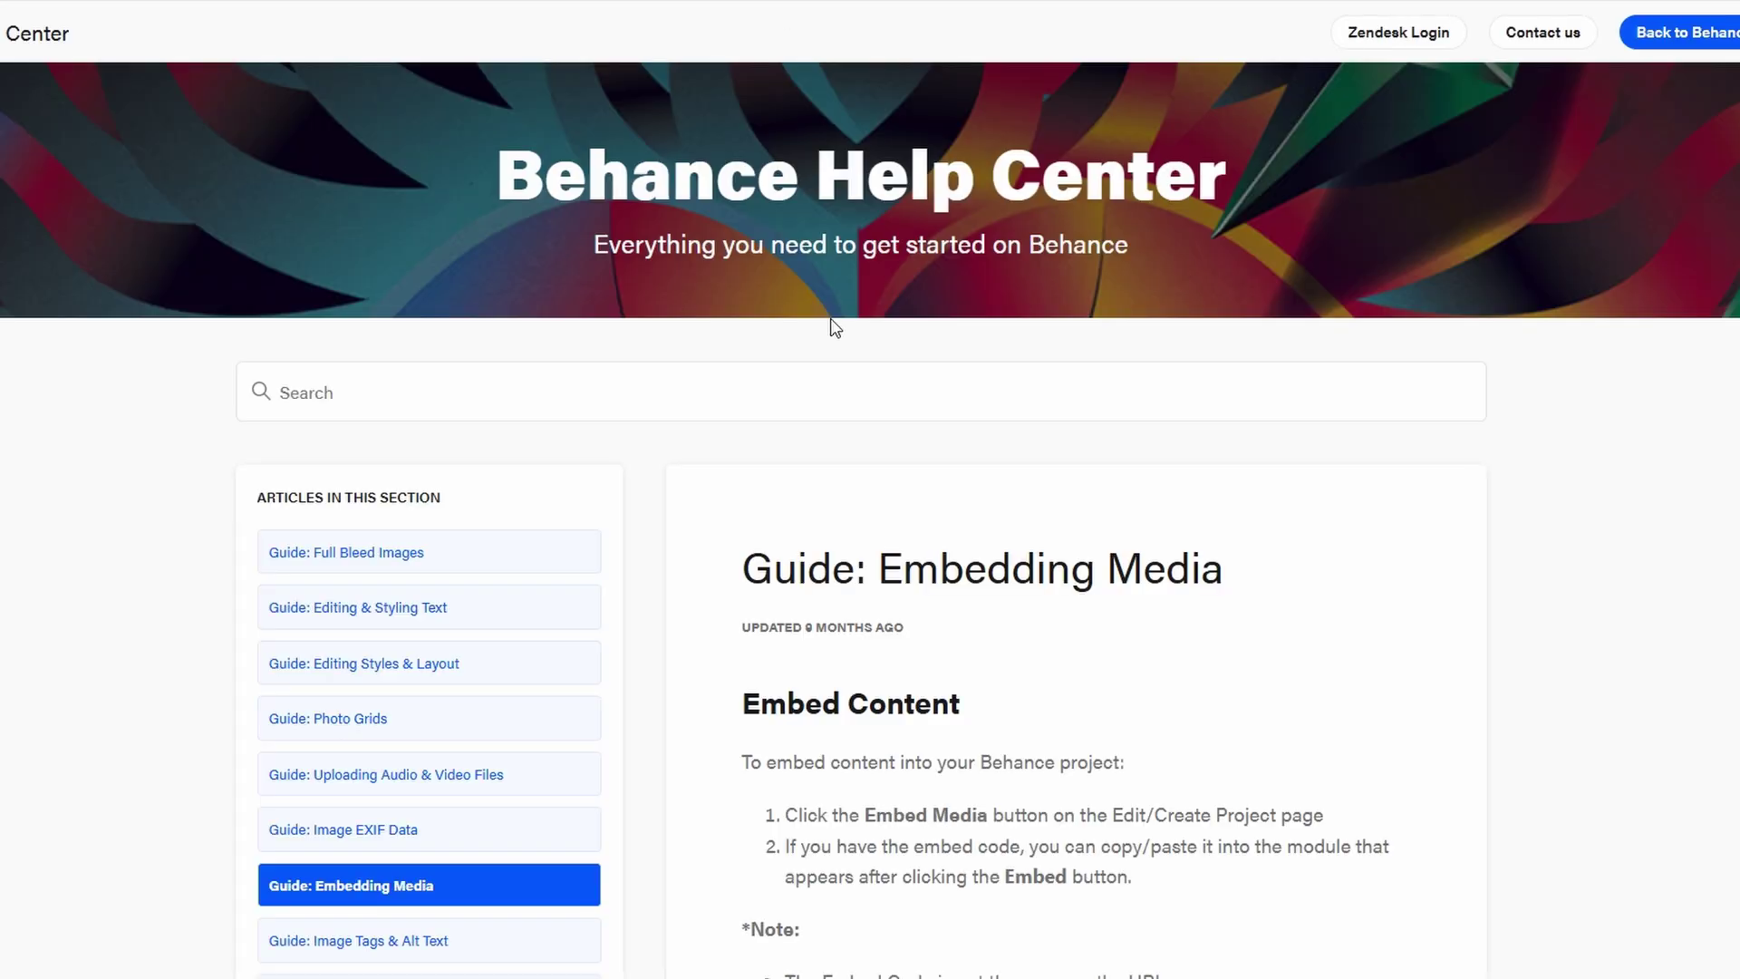
scroll(835, 328, "down", 4)
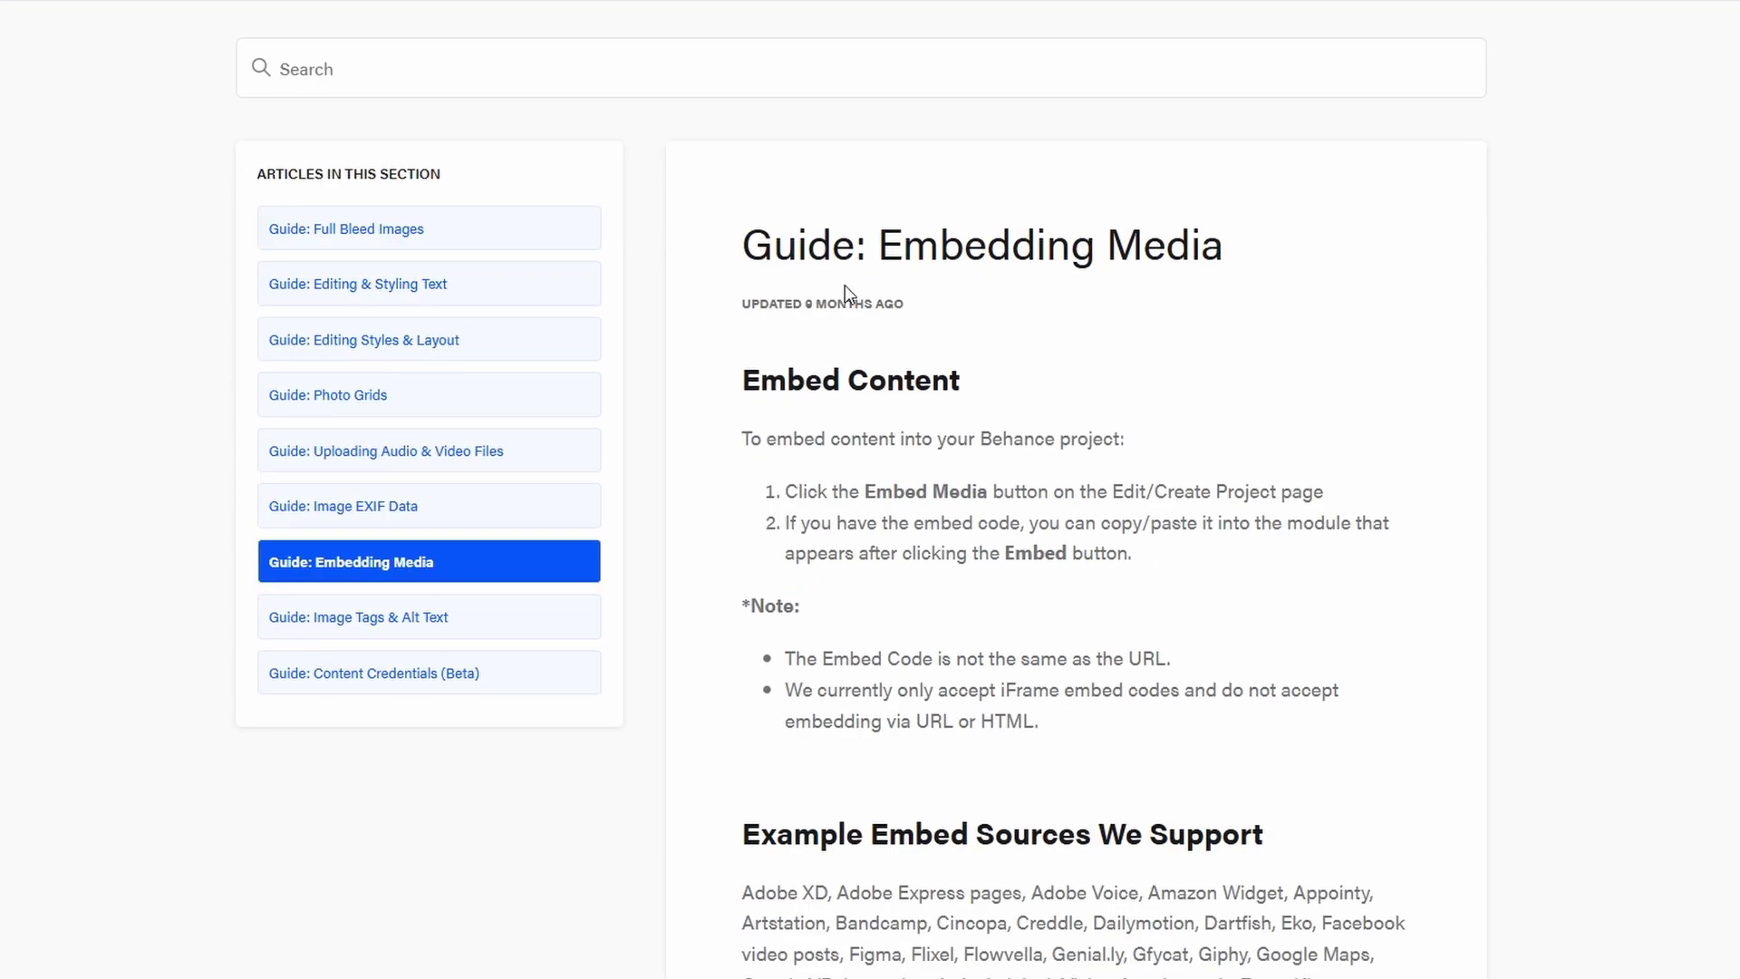
scroll(845, 284, "down", 5)
scroll(847, 287, "down", 1)
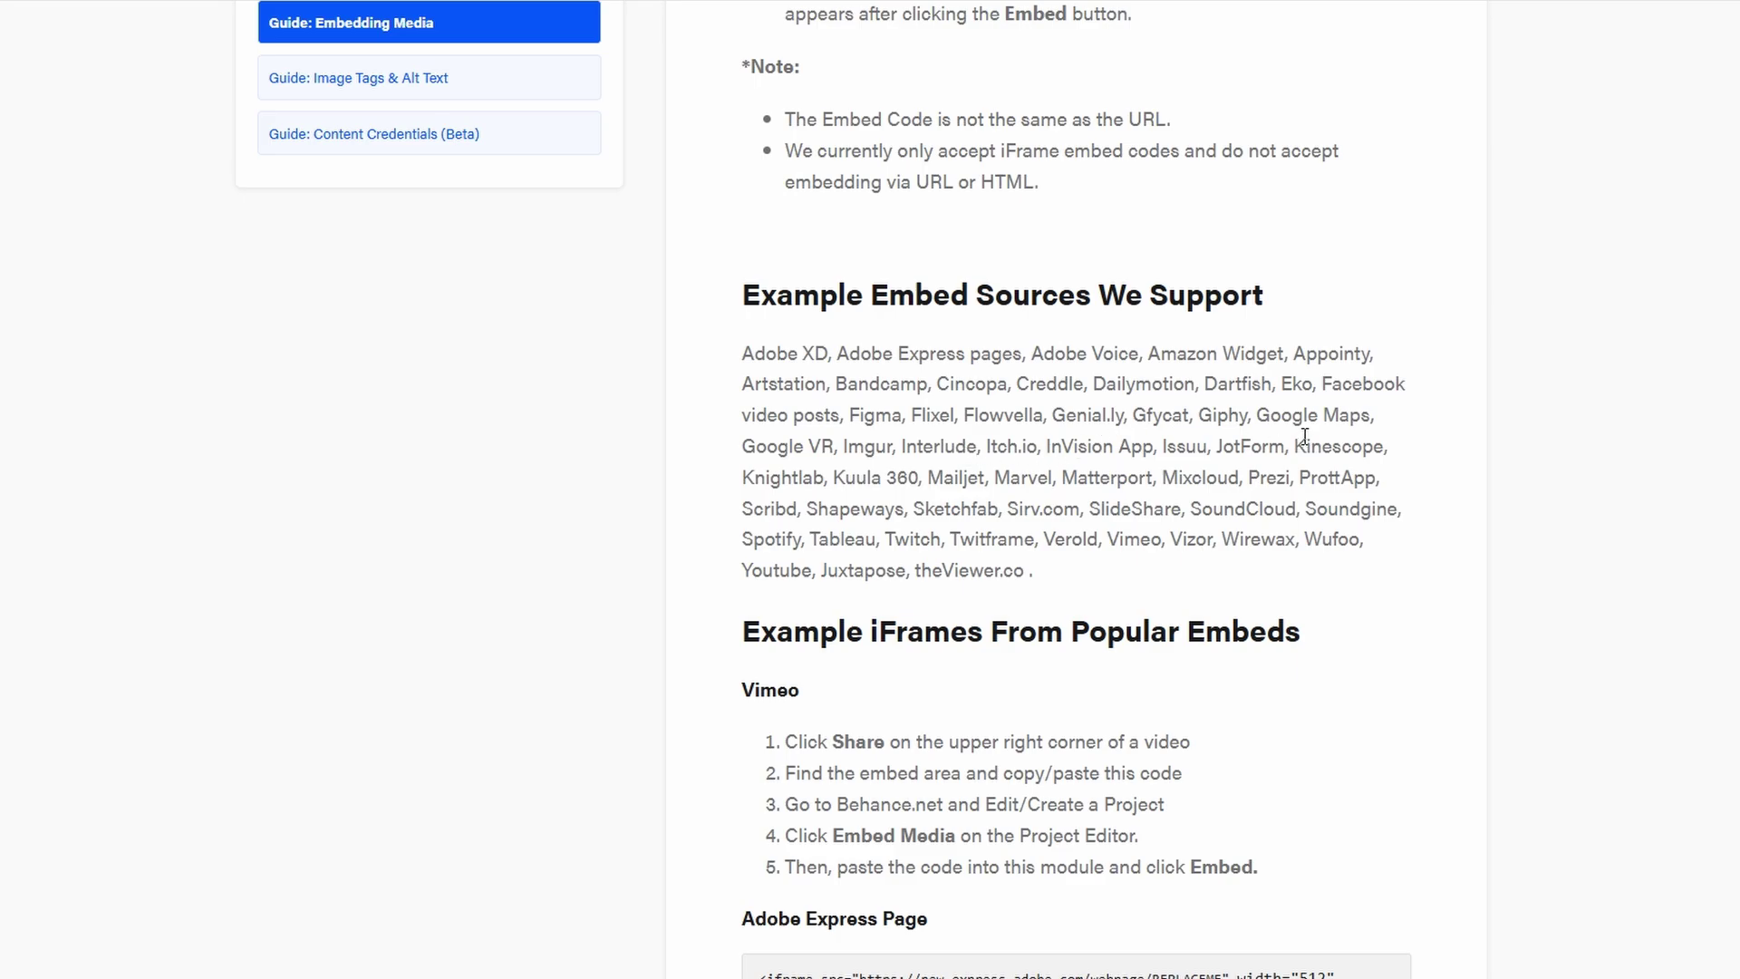
scroll(1304, 436, "down", 3)
scroll(1303, 427, "down", 4)
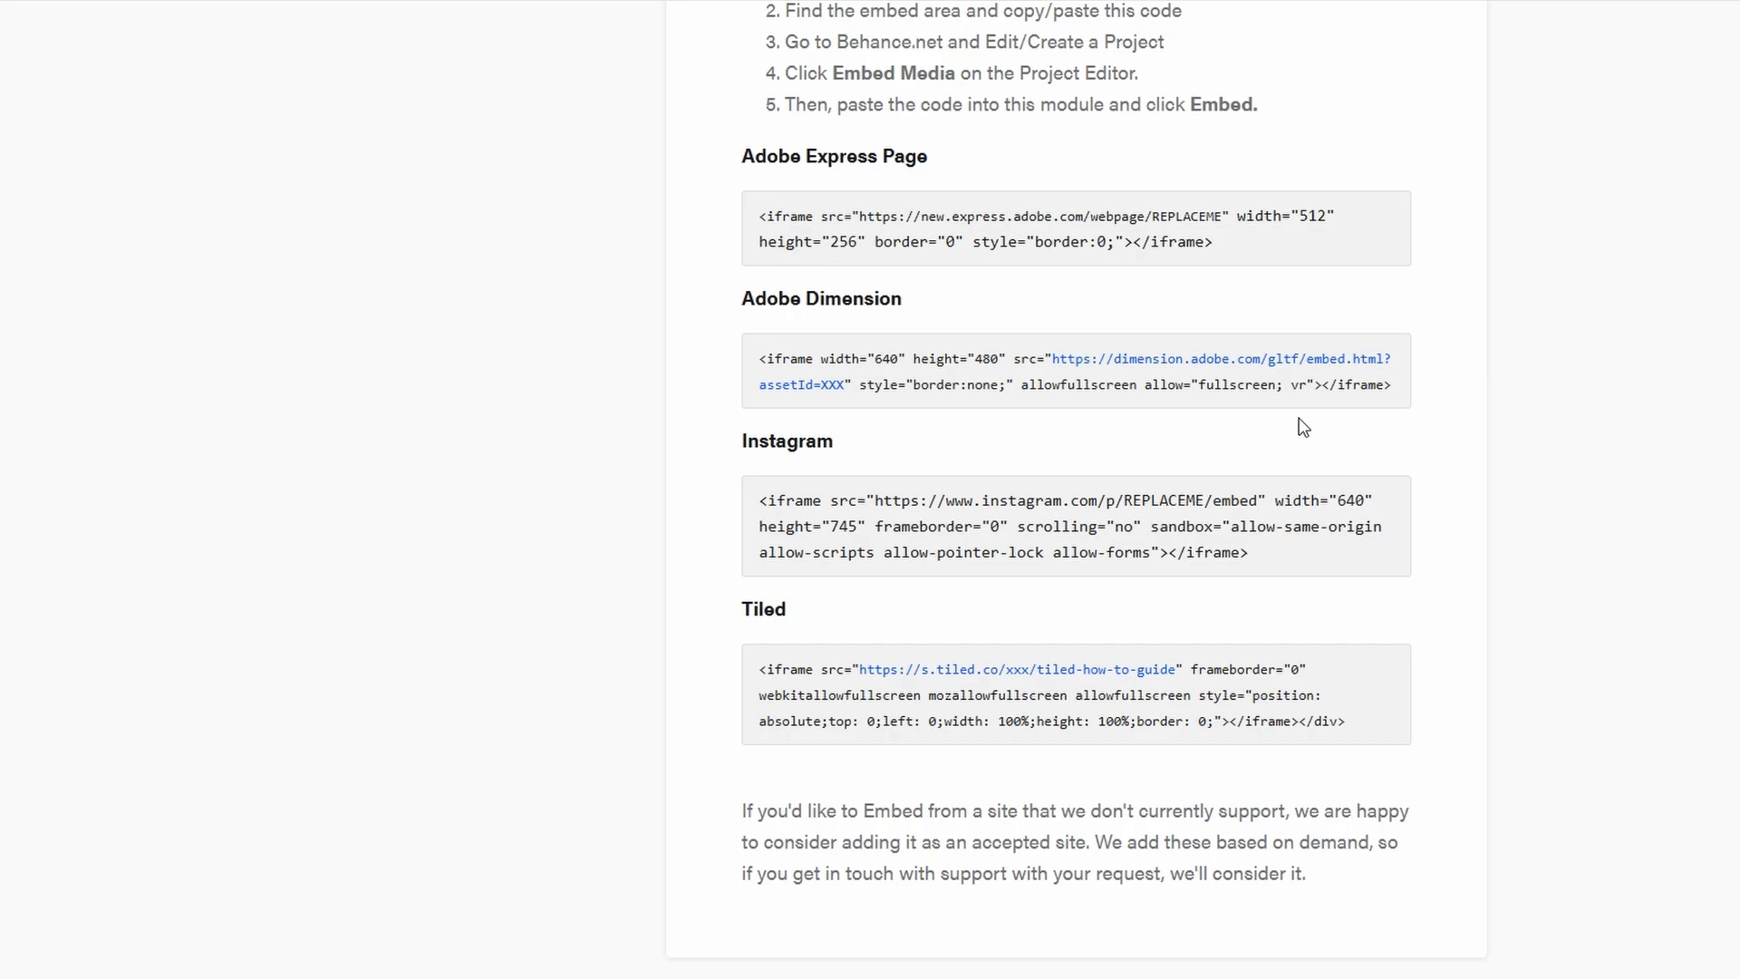
scroll(1304, 427, "up", 5)
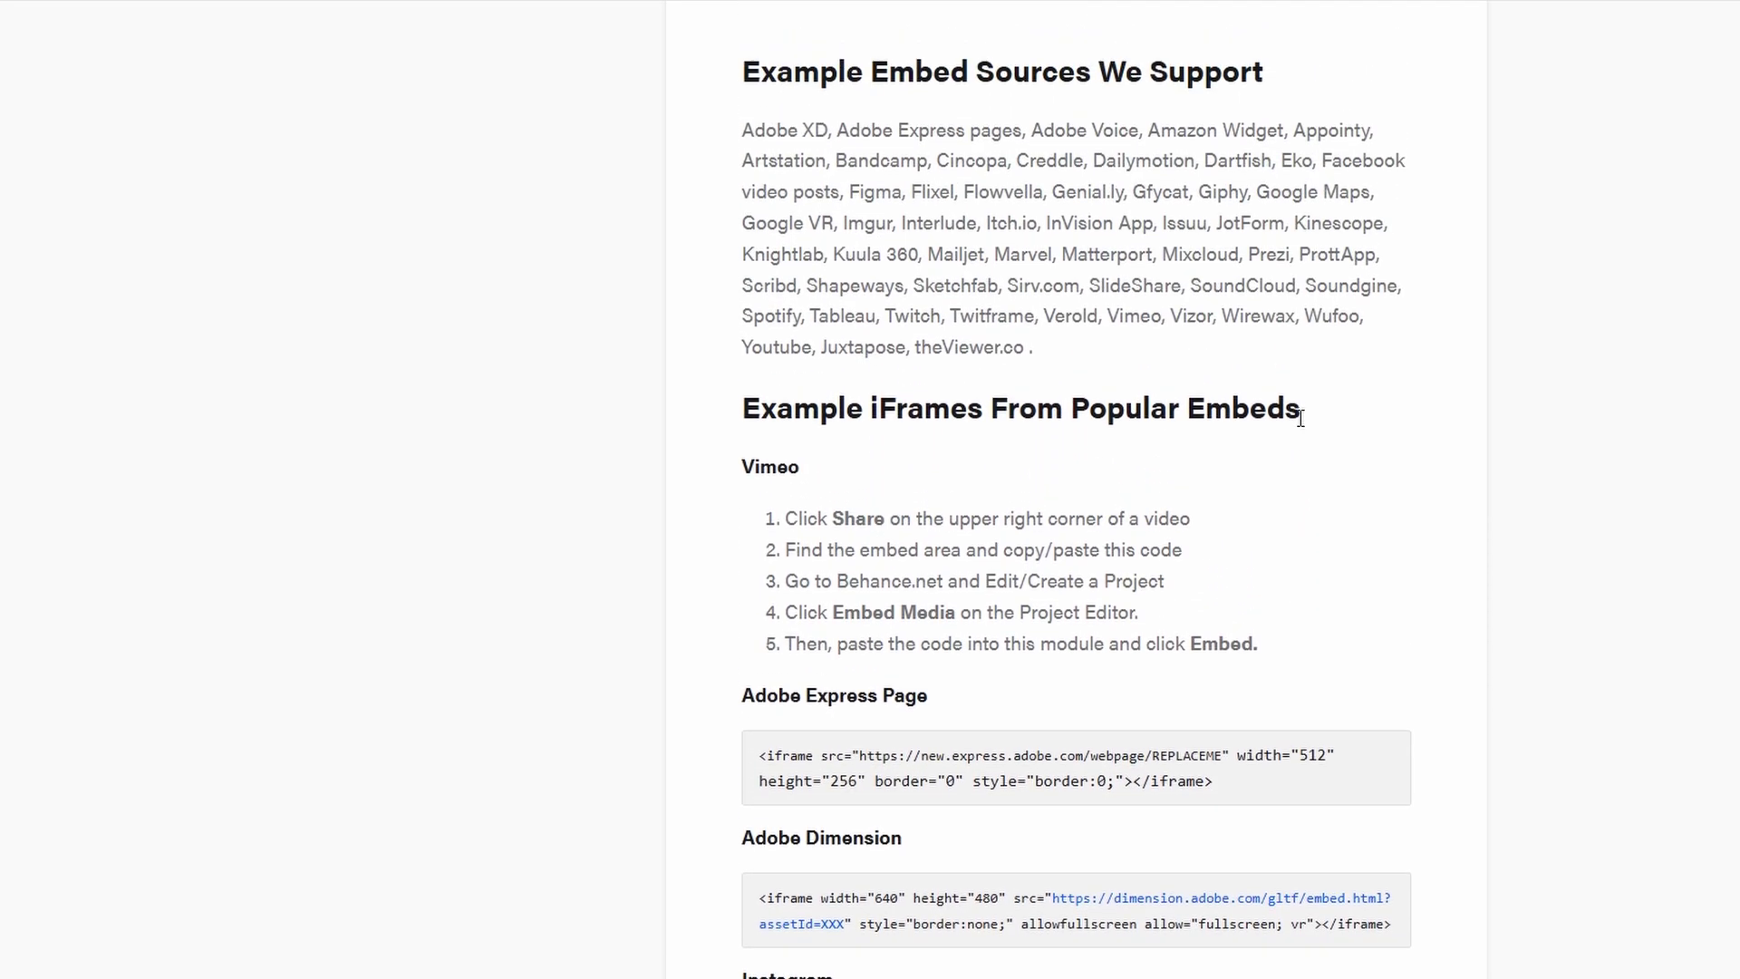
scroll(1303, 422, "up", 4)
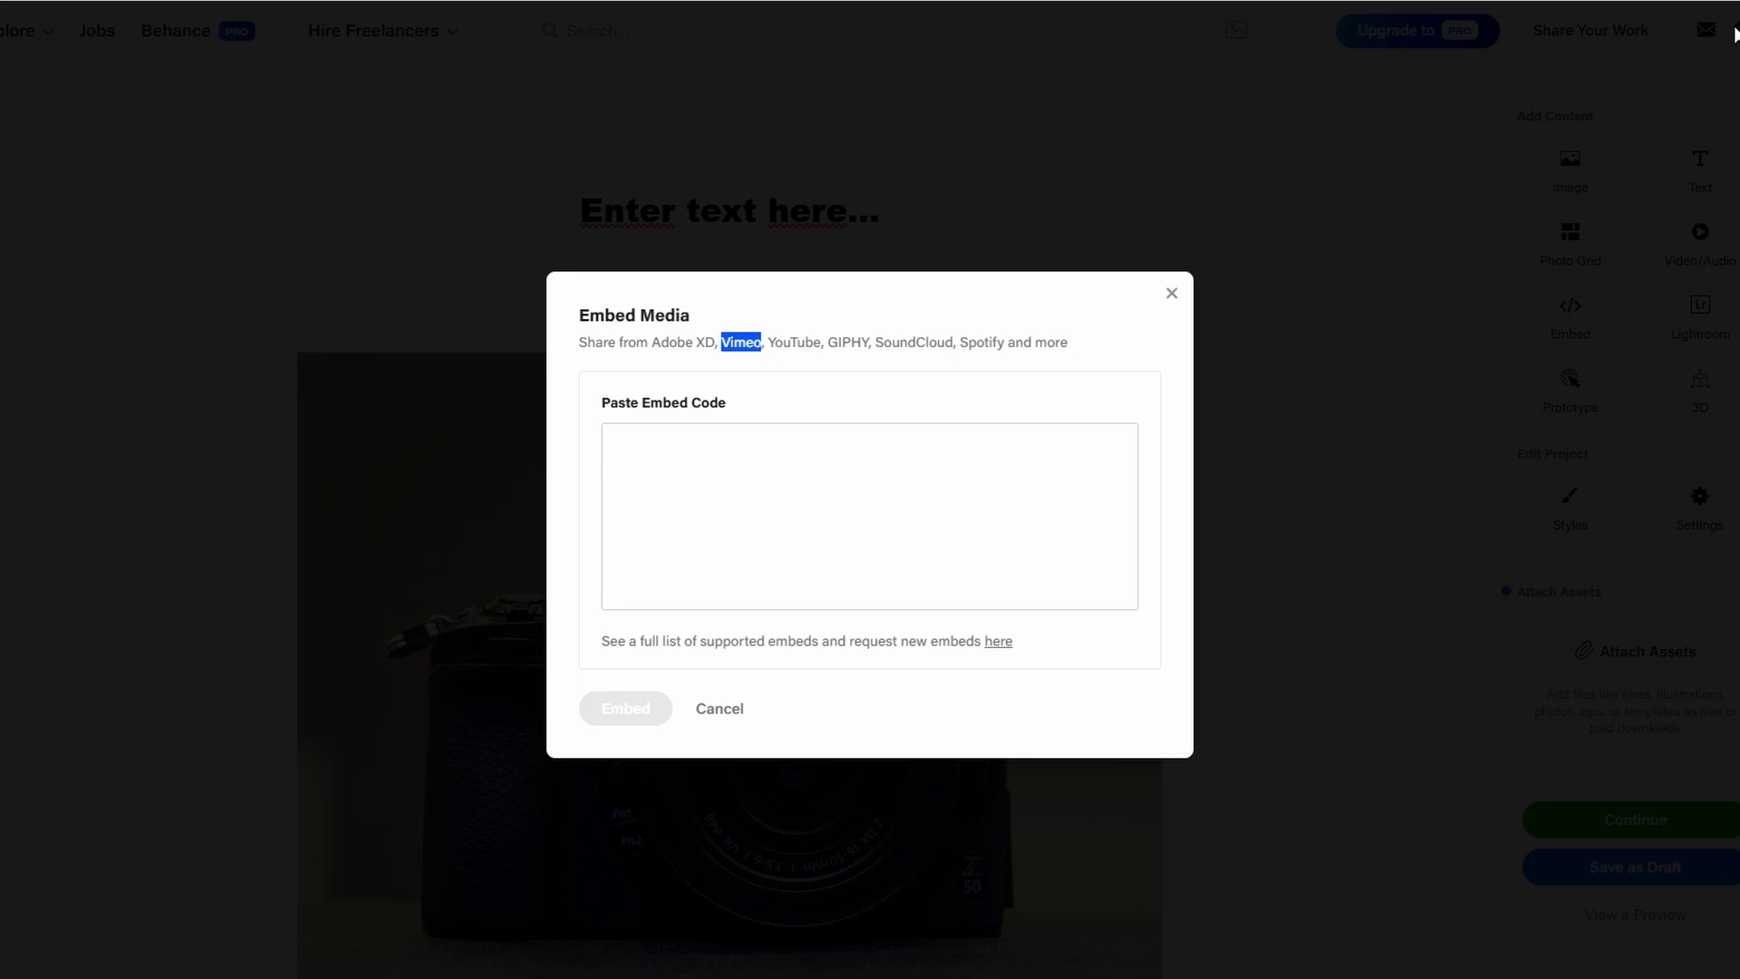
Step: Close Embed Media, then set the project background to a light pink in Styles and save
left_click(1172, 294)
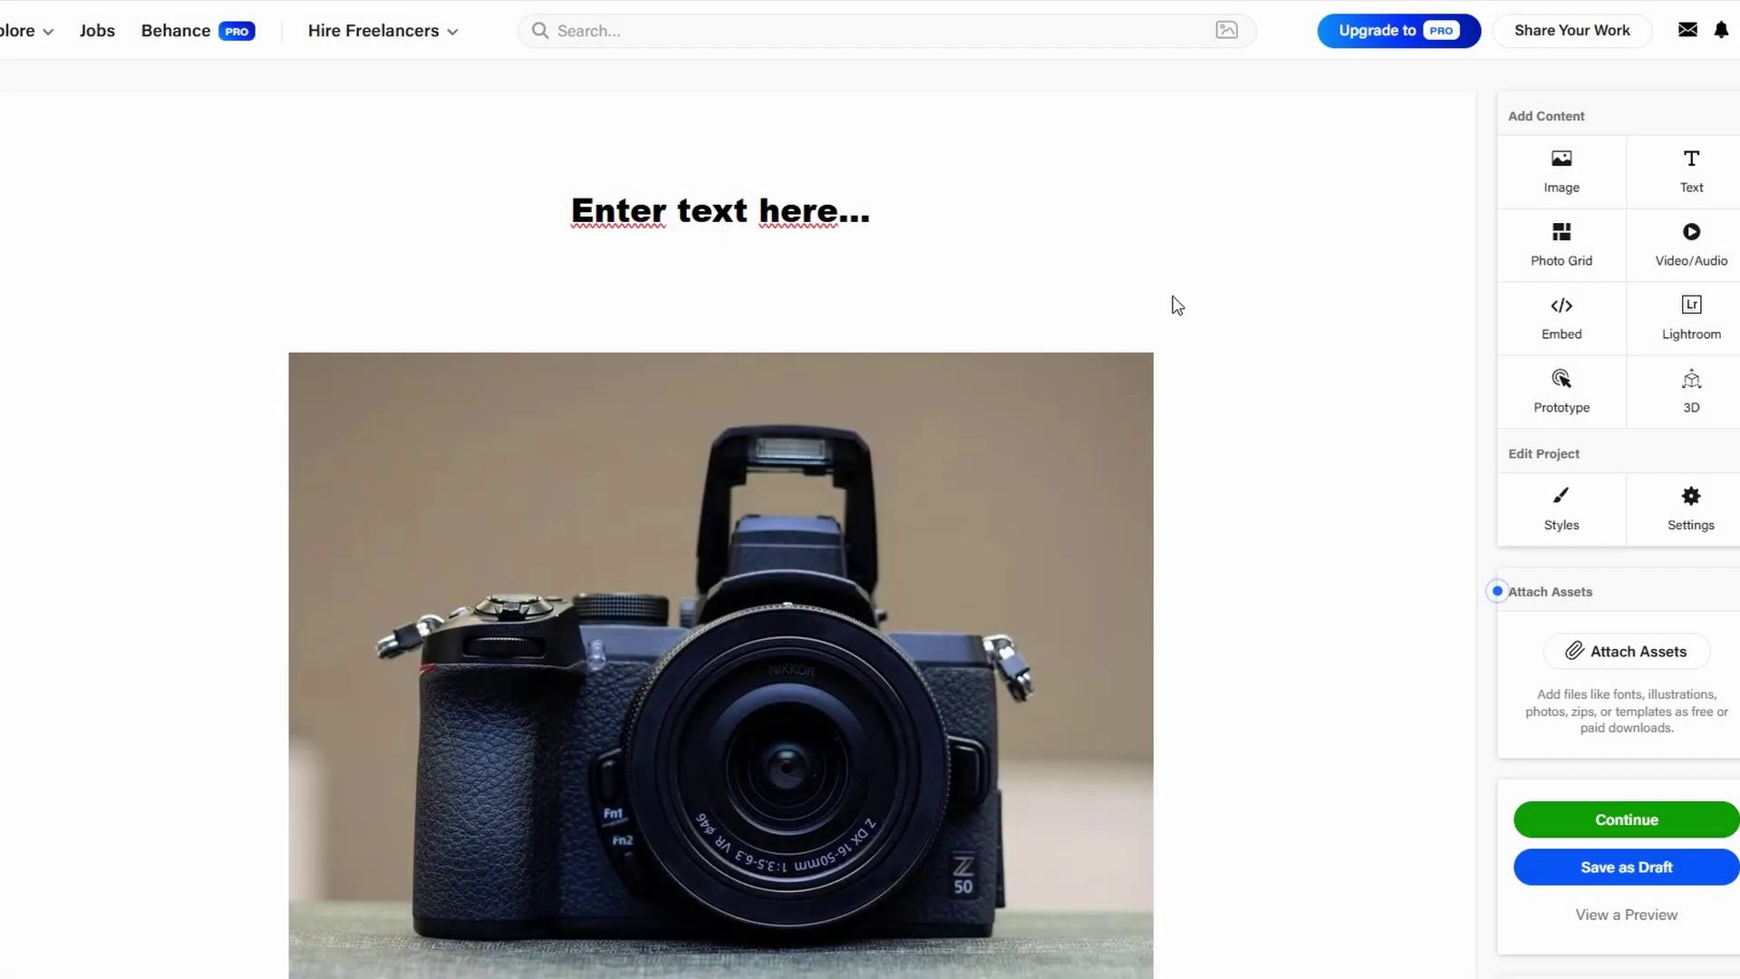
scroll(1172, 304, "down", 1)
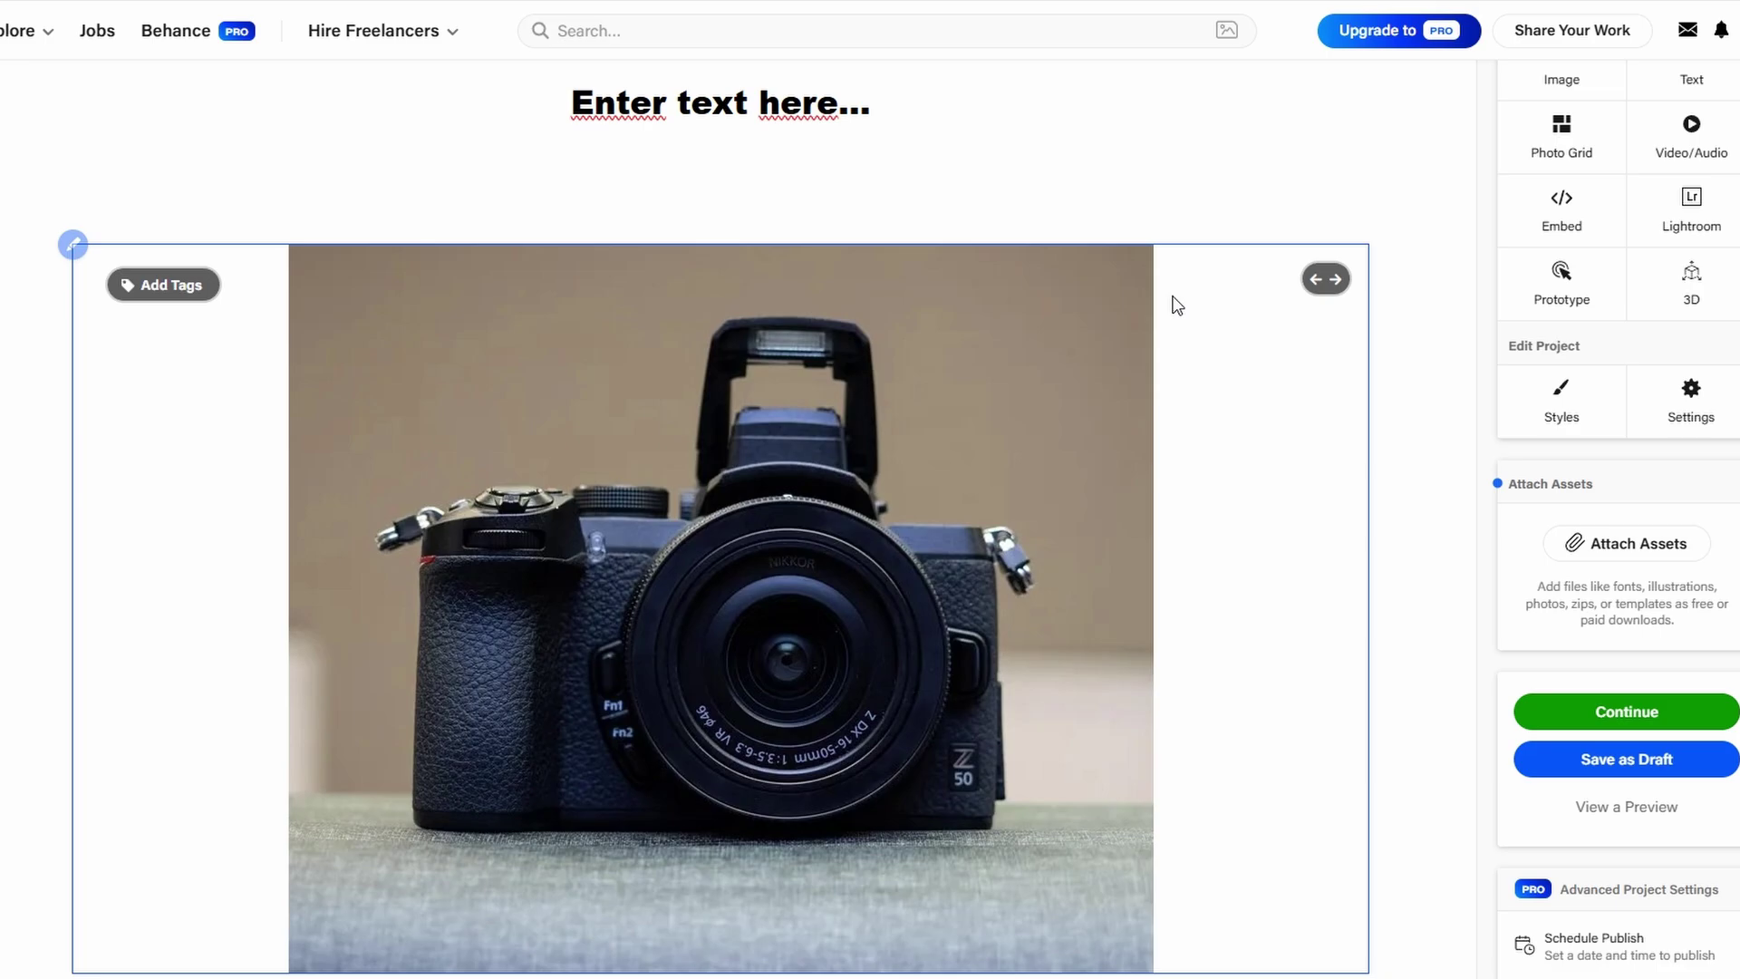
mouse_move(637, 225)
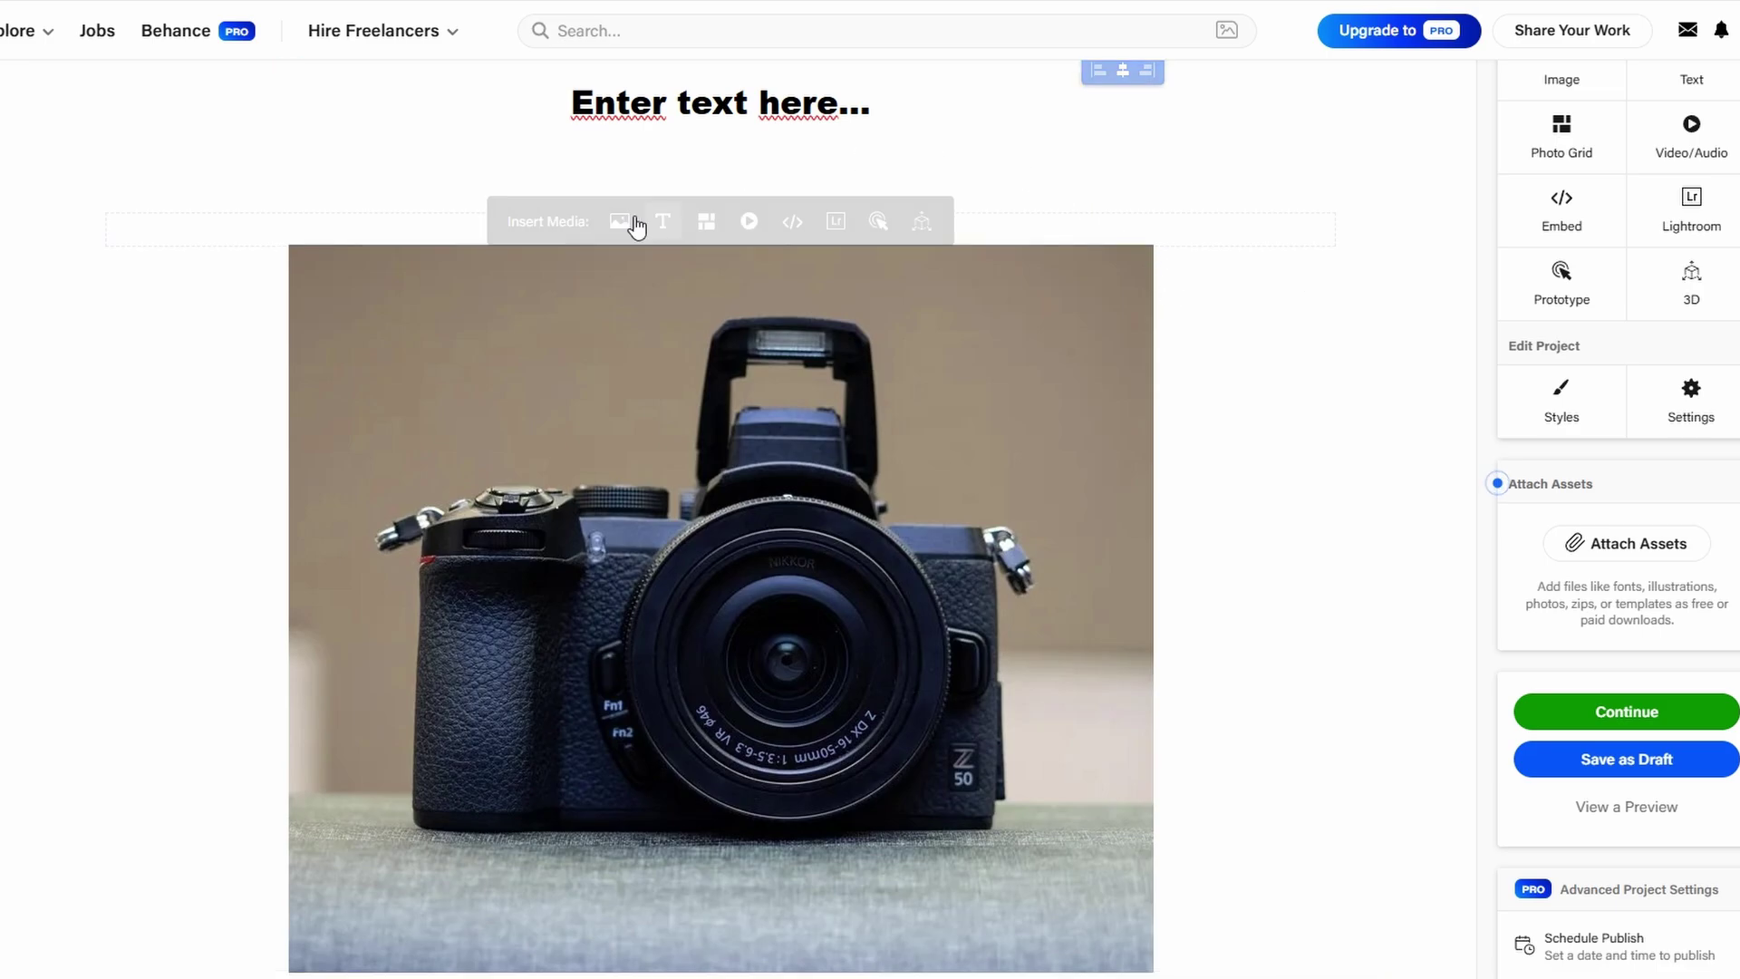
left_click(1544, 410)
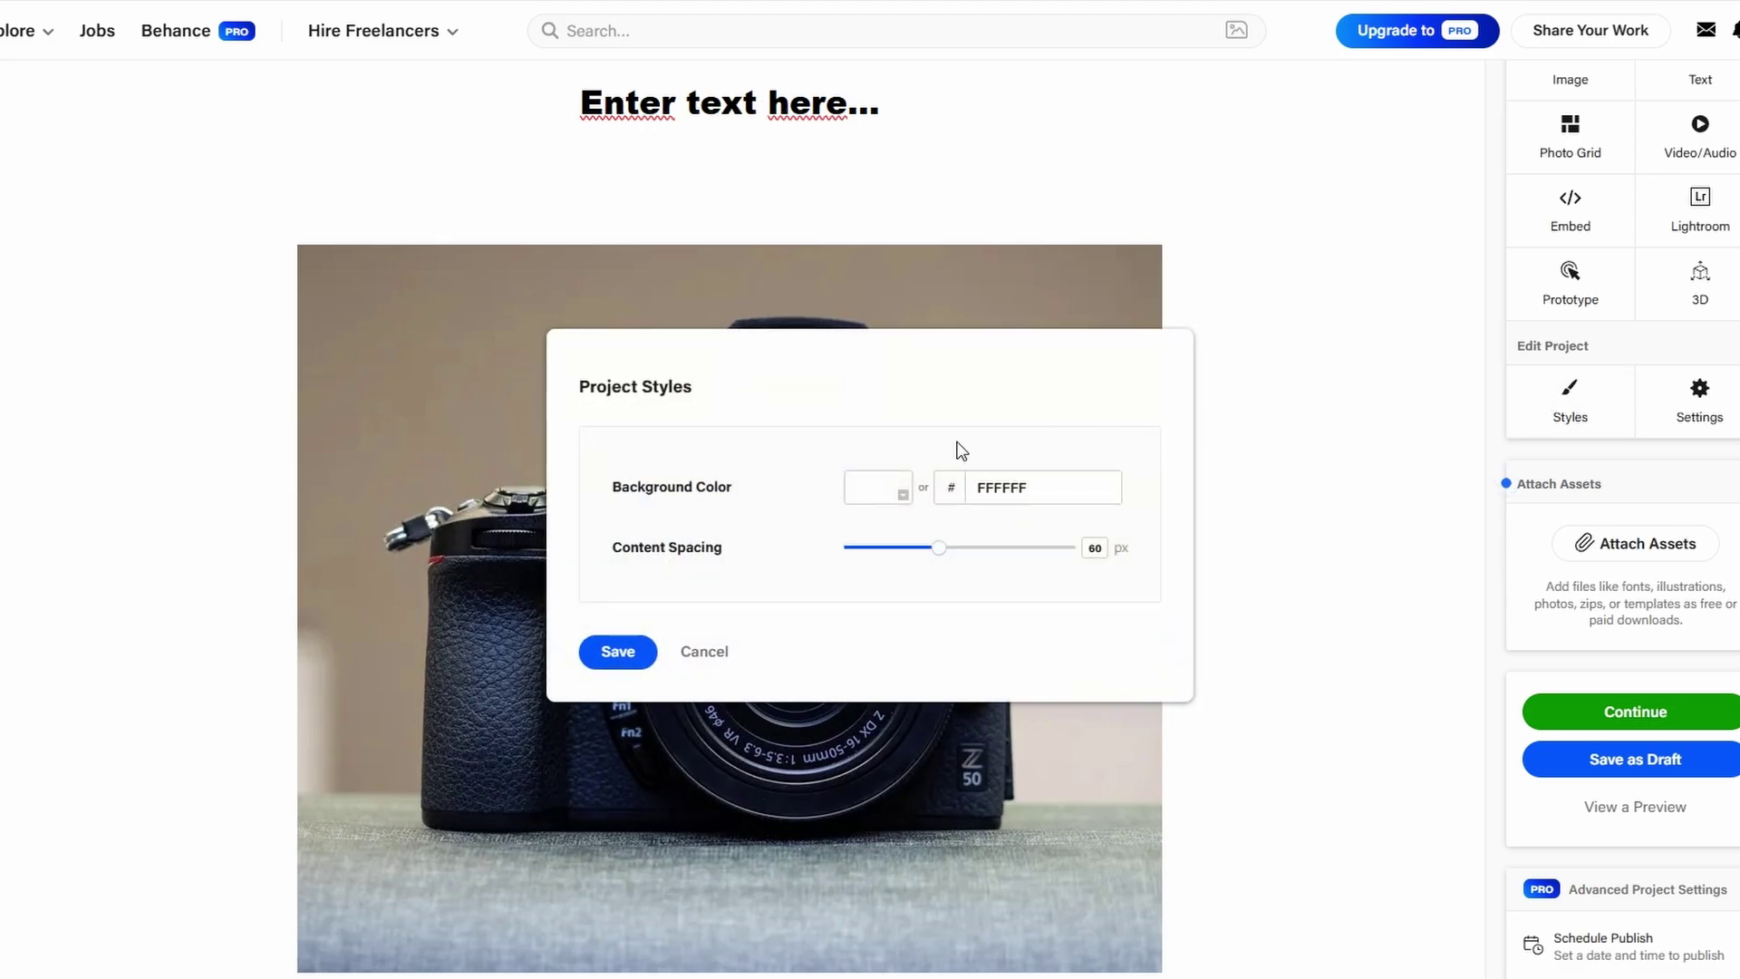
left_click(888, 494)
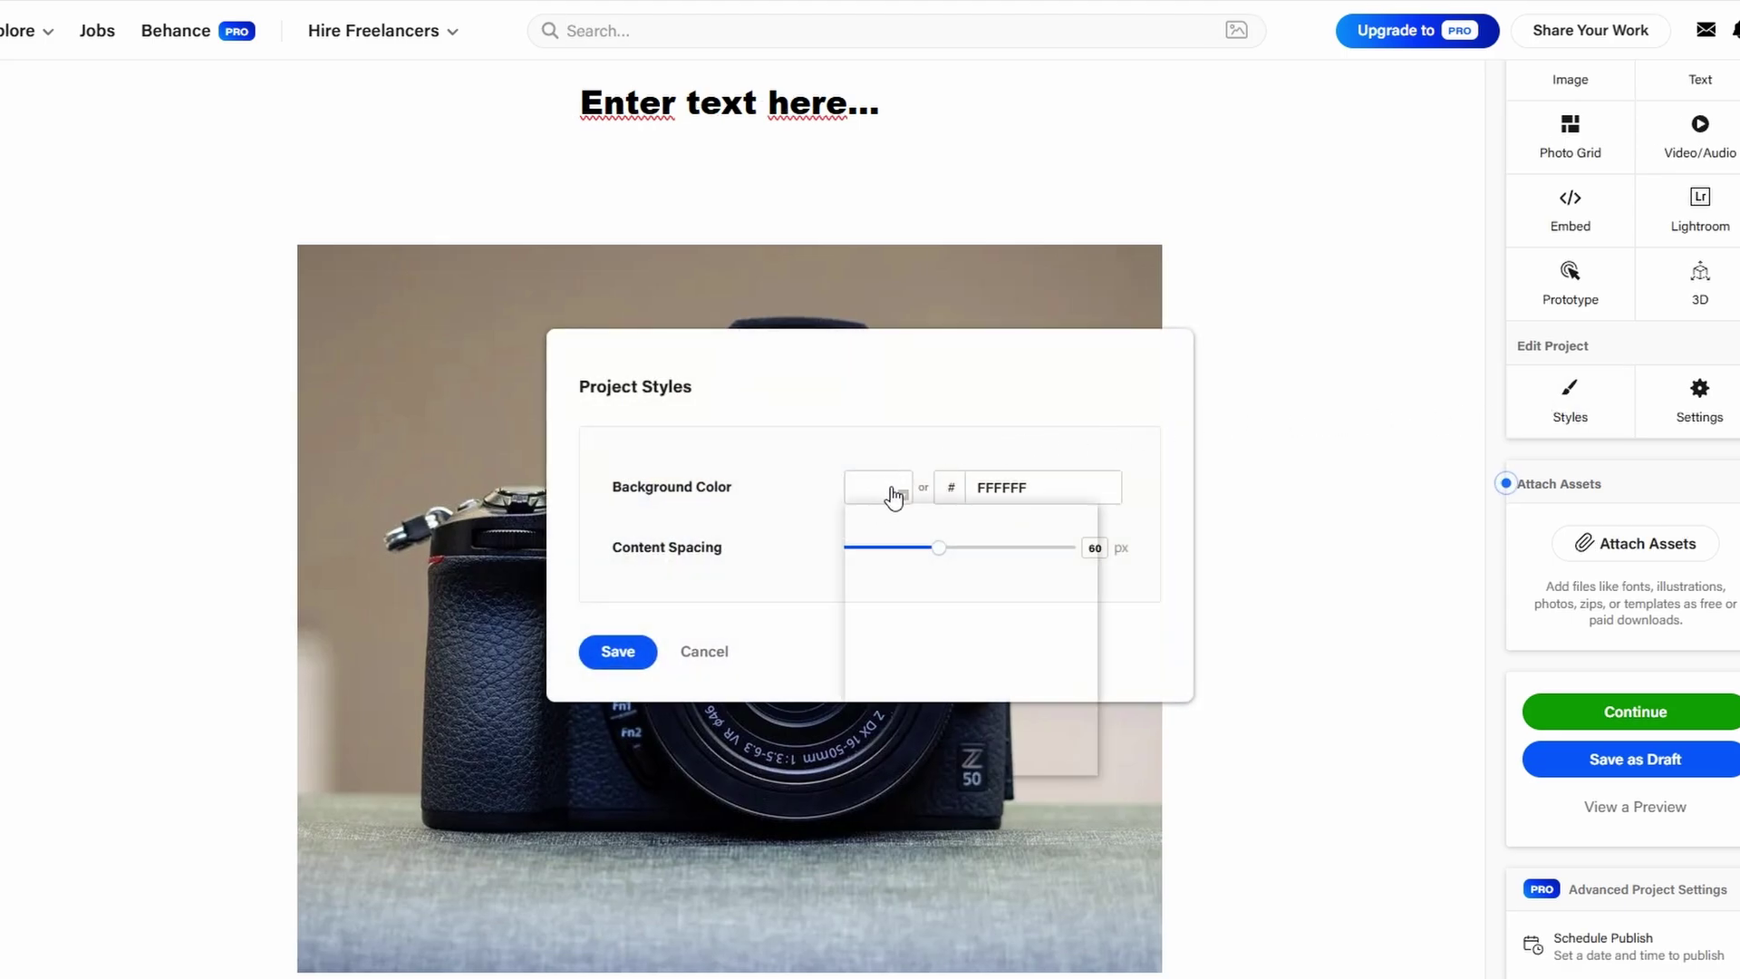
left_click(895, 529)
left_click_drag(896, 529, 870, 503)
left_click(622, 651)
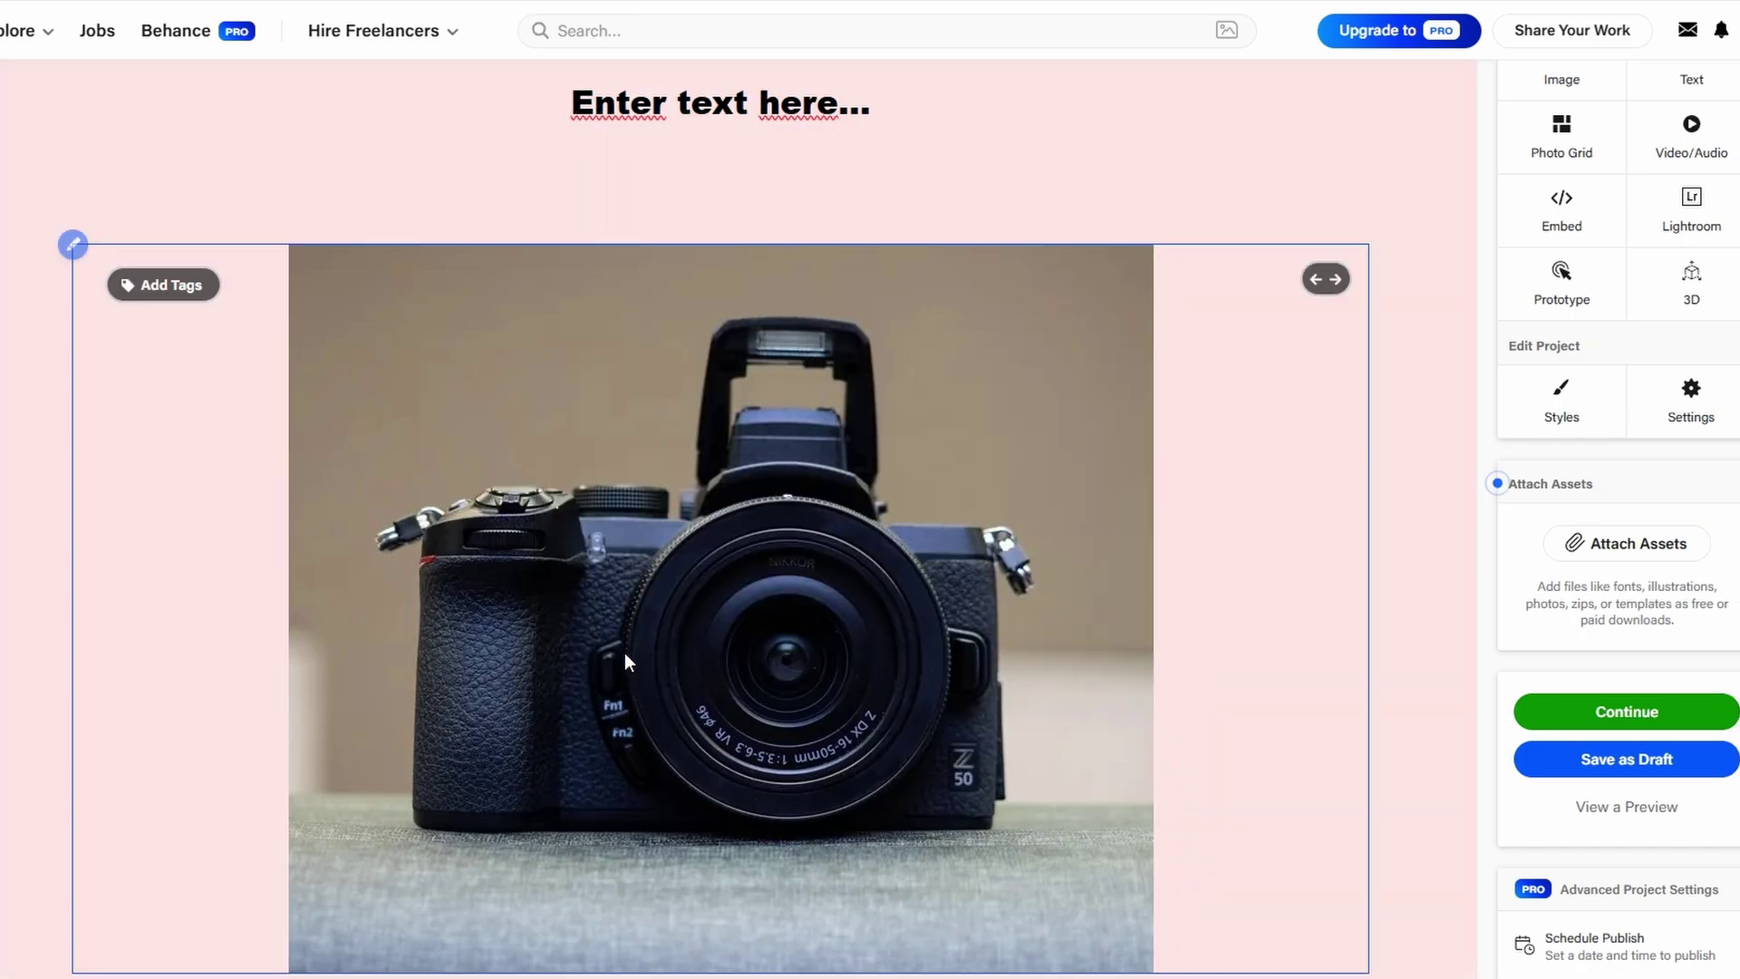
left_click(1668, 414)
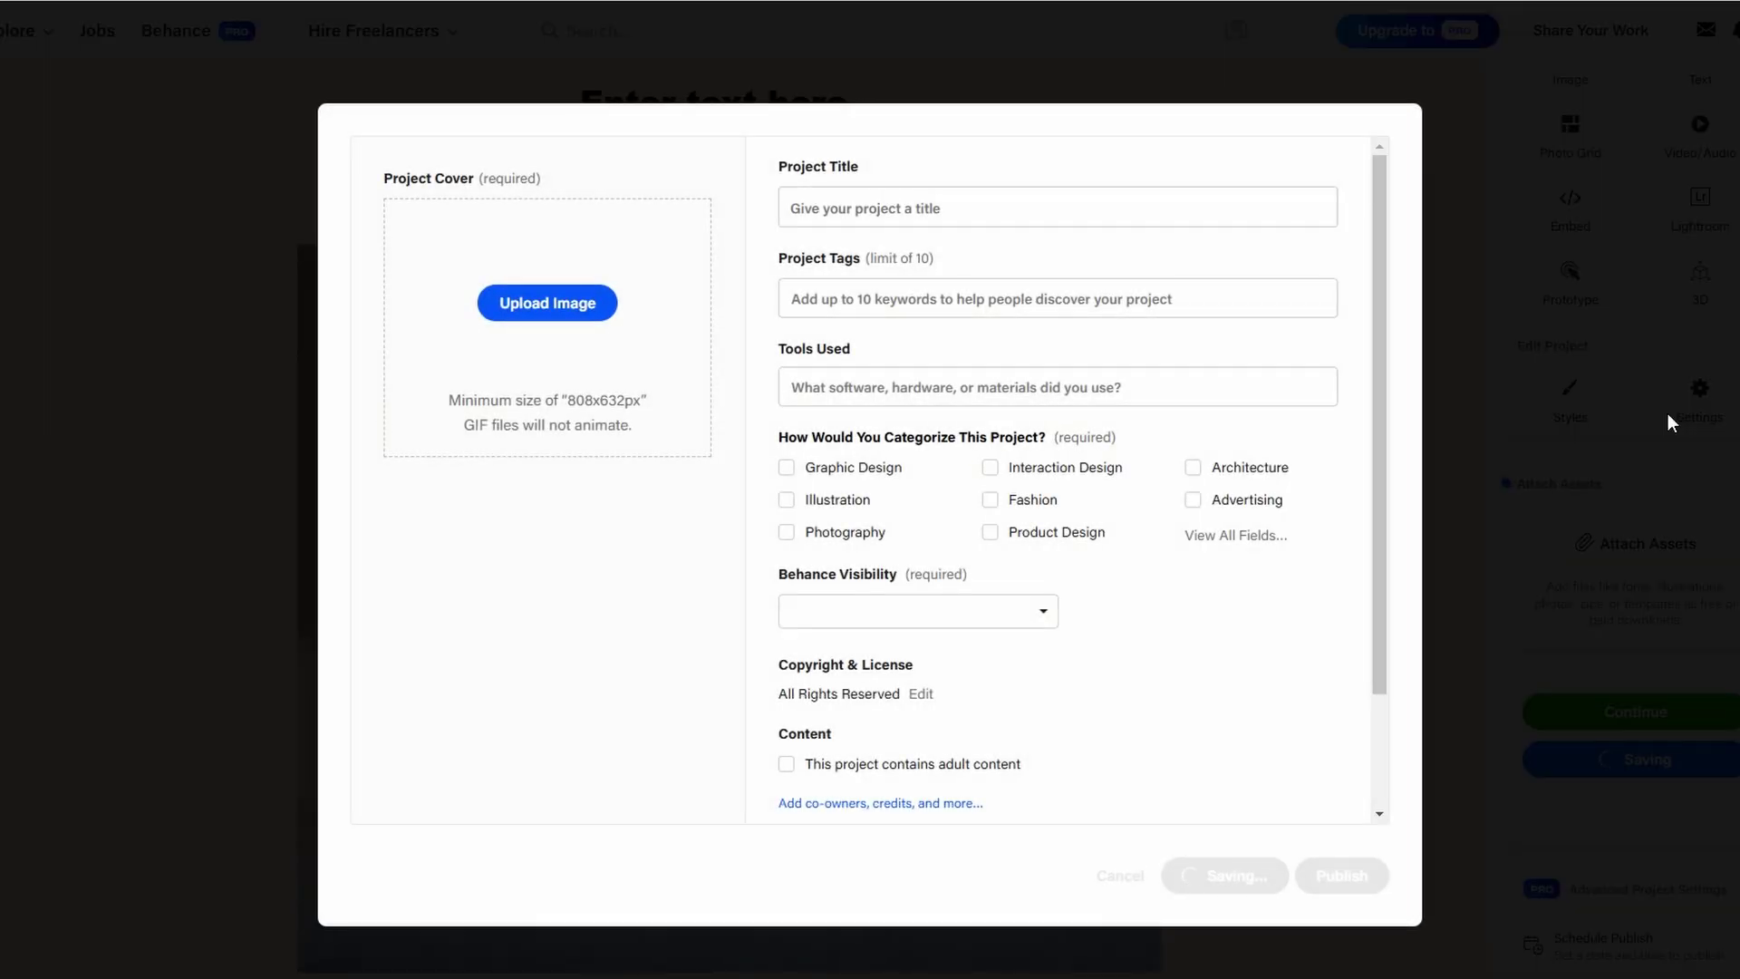
left_click(881, 207)
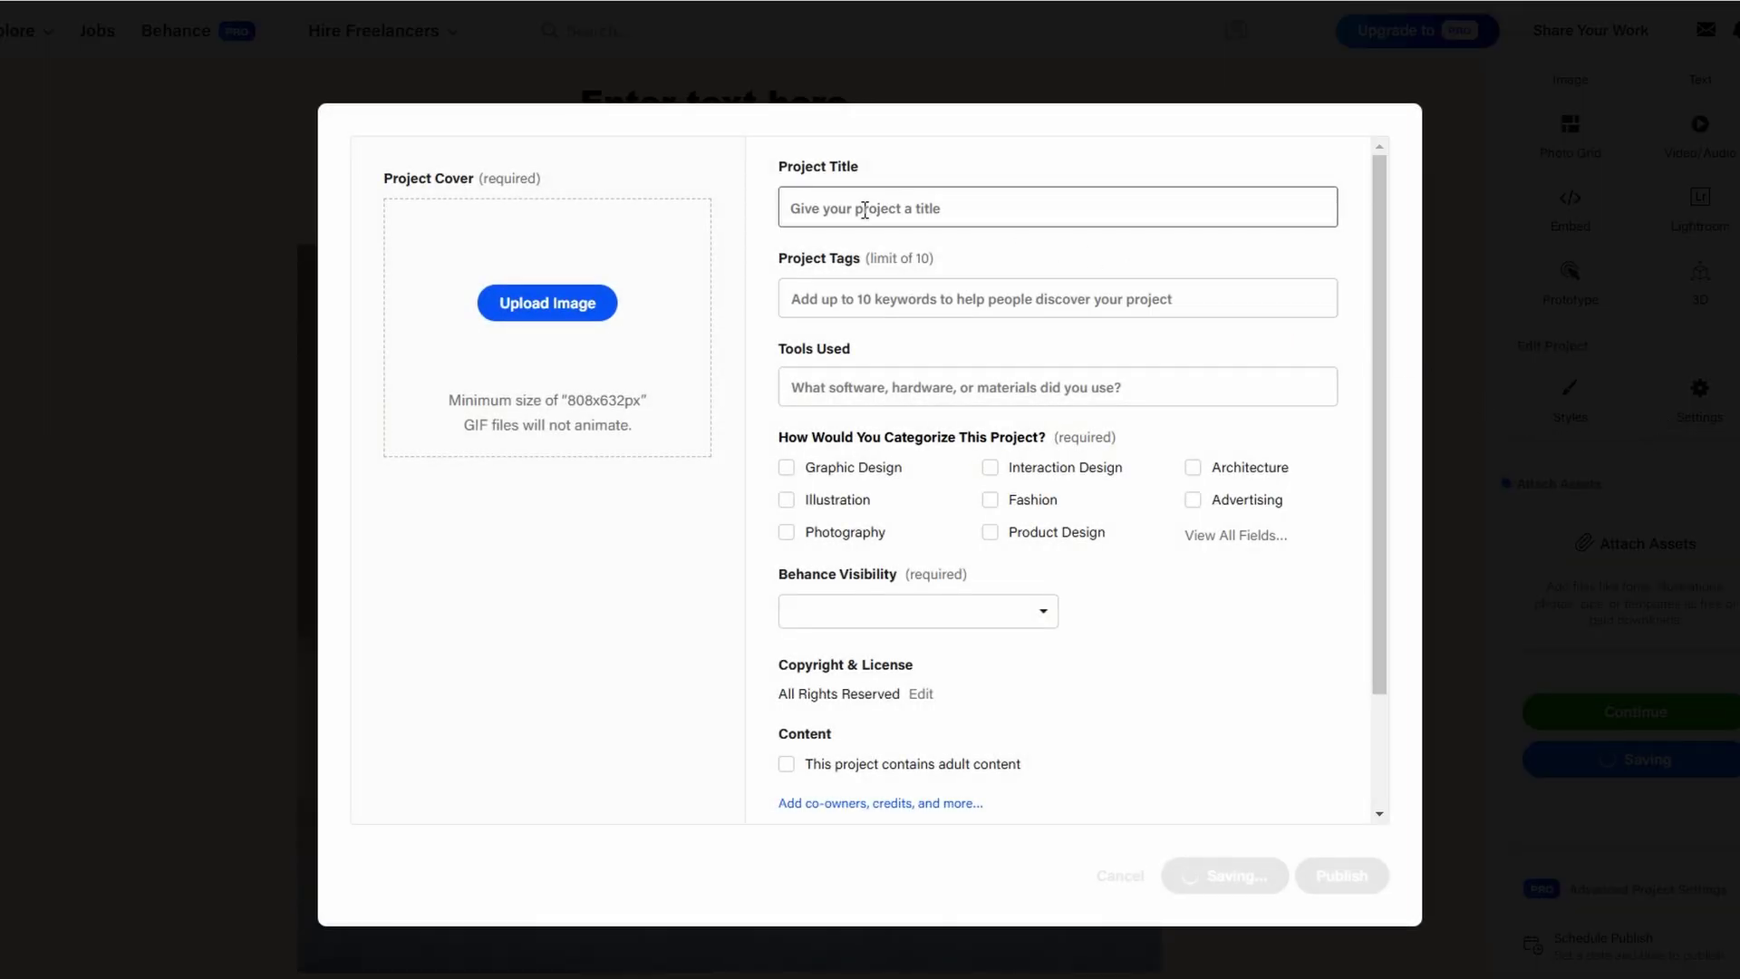
scroll(865, 209, "down", 2)
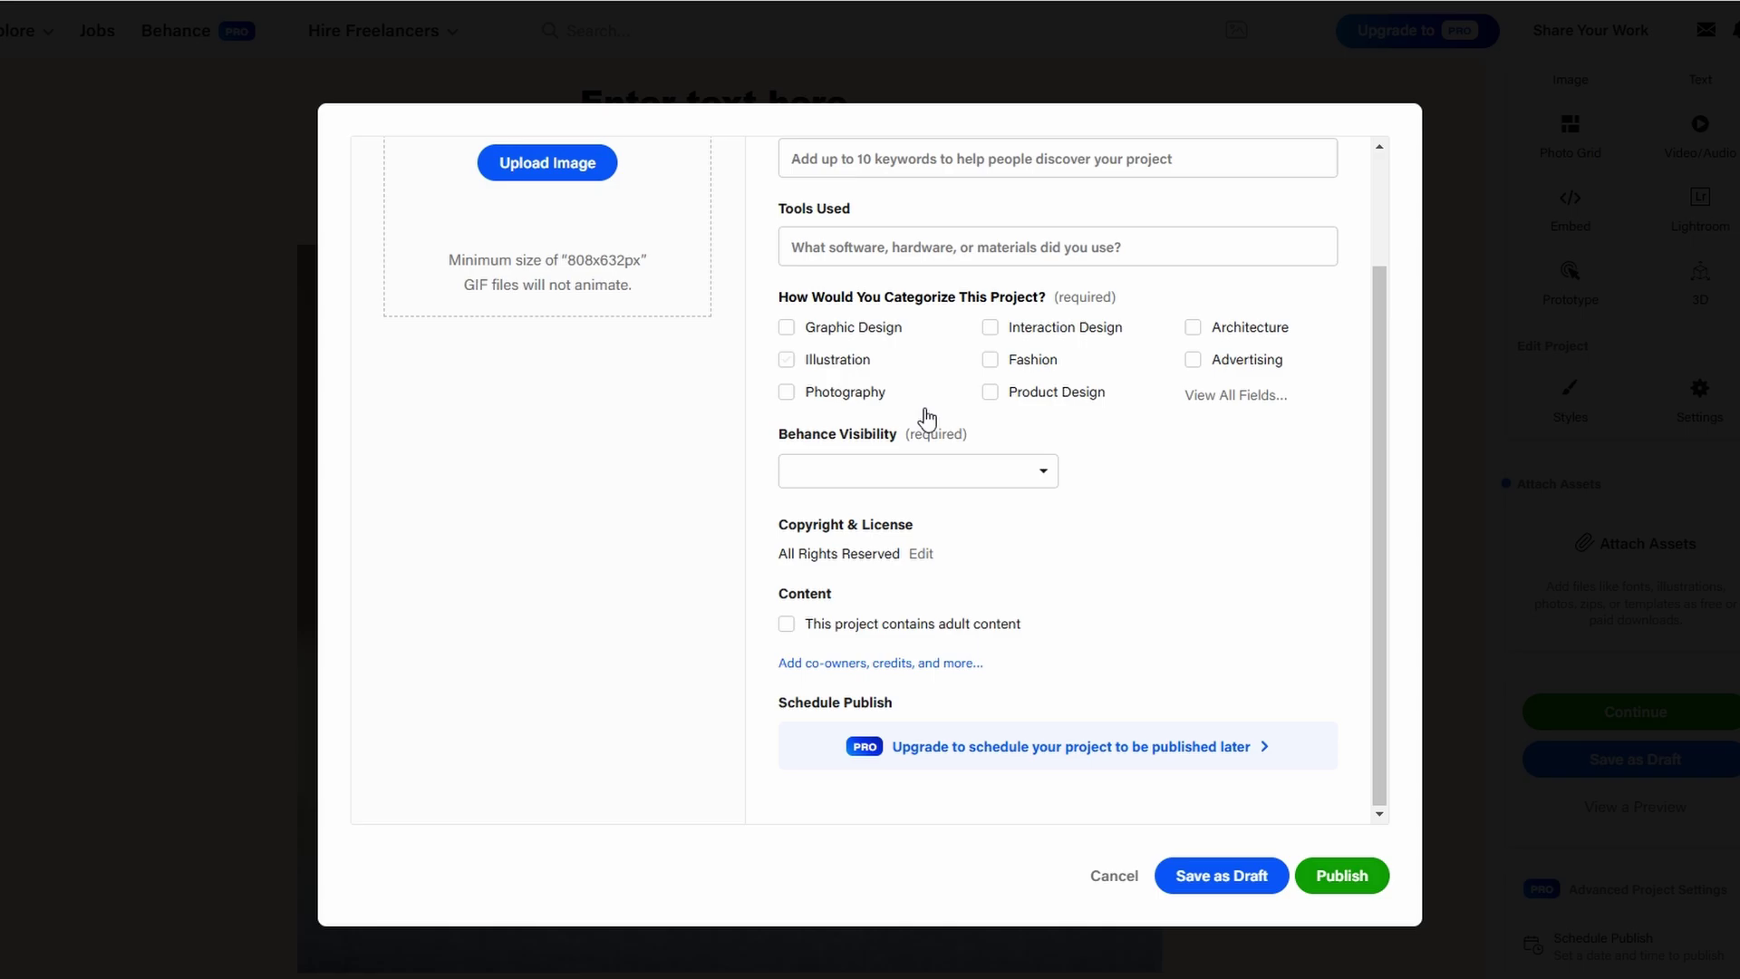
left_click(1129, 875)
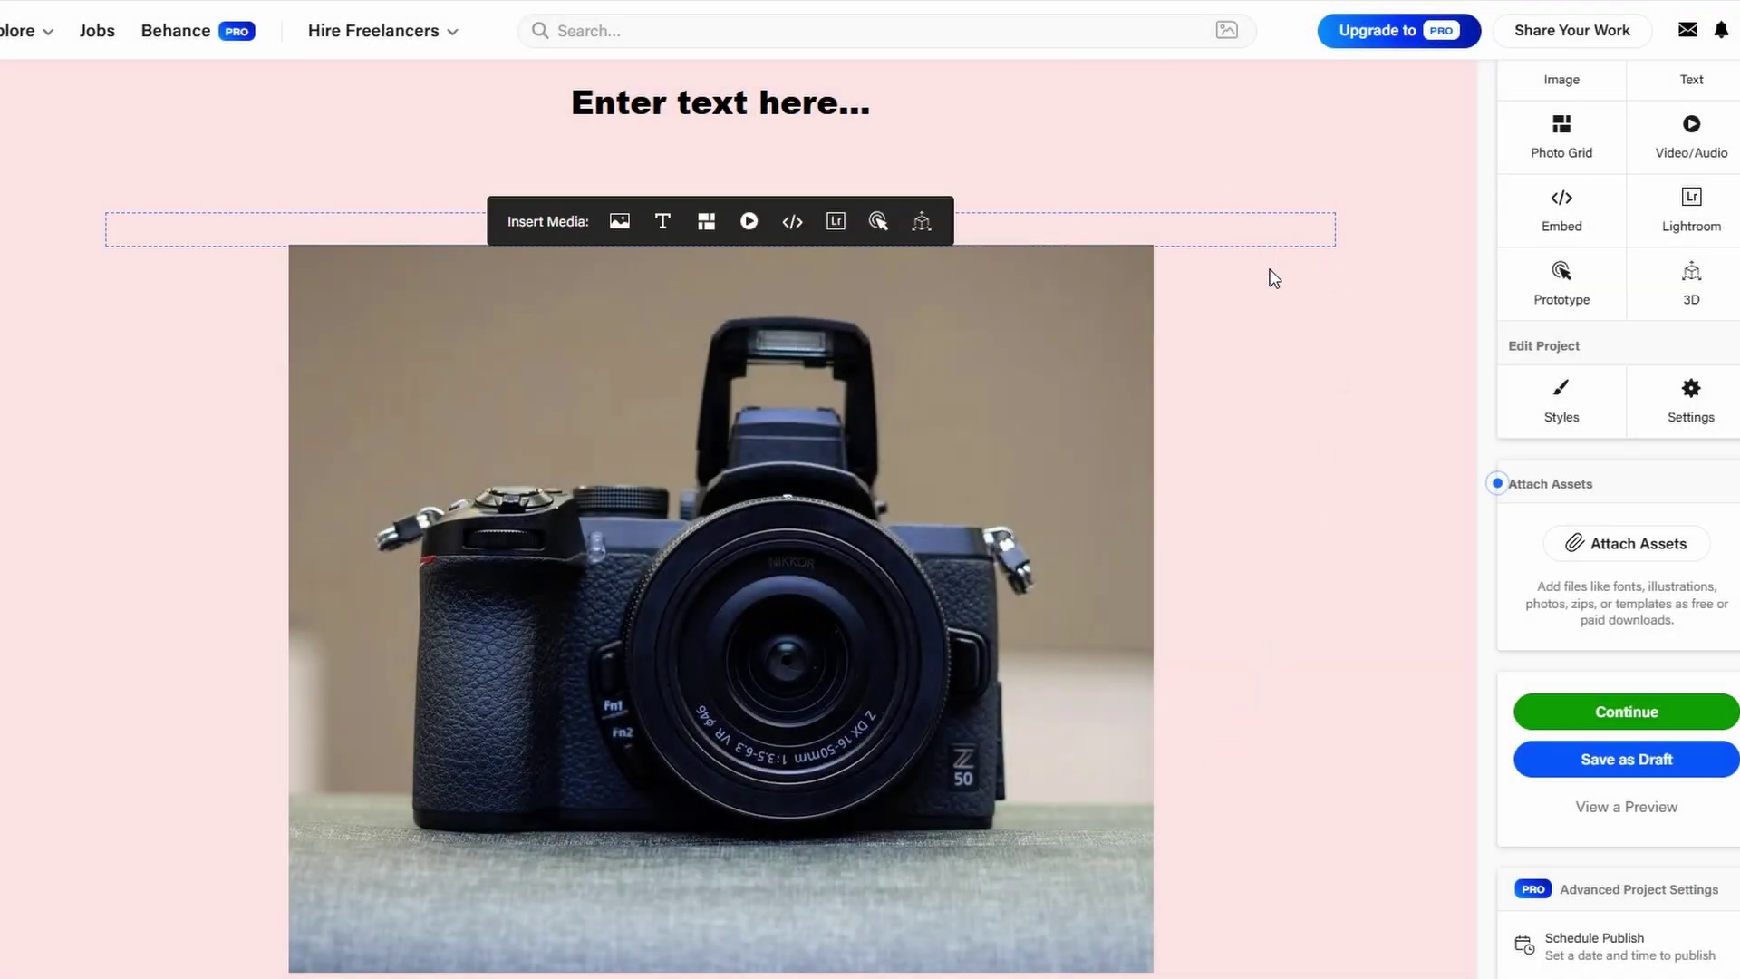
Step: Reduce content spacing to 54 px and change the background to pale blue E5EEFF
left_click(1545, 403)
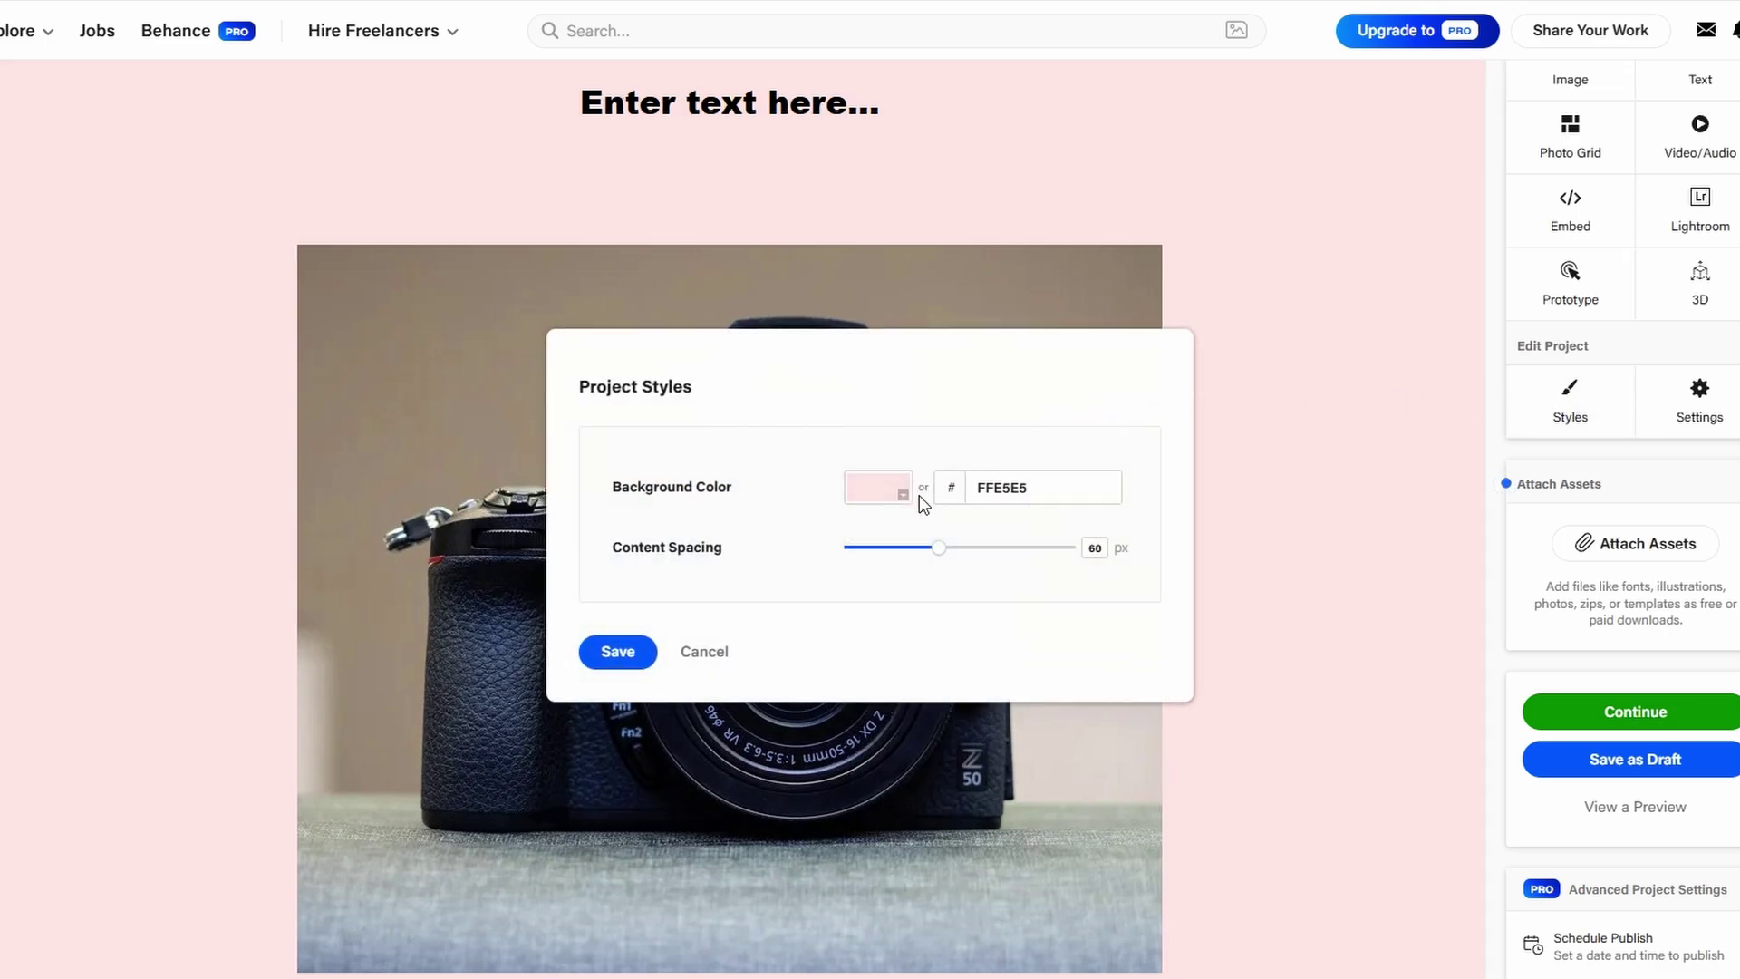
left_click(917, 549)
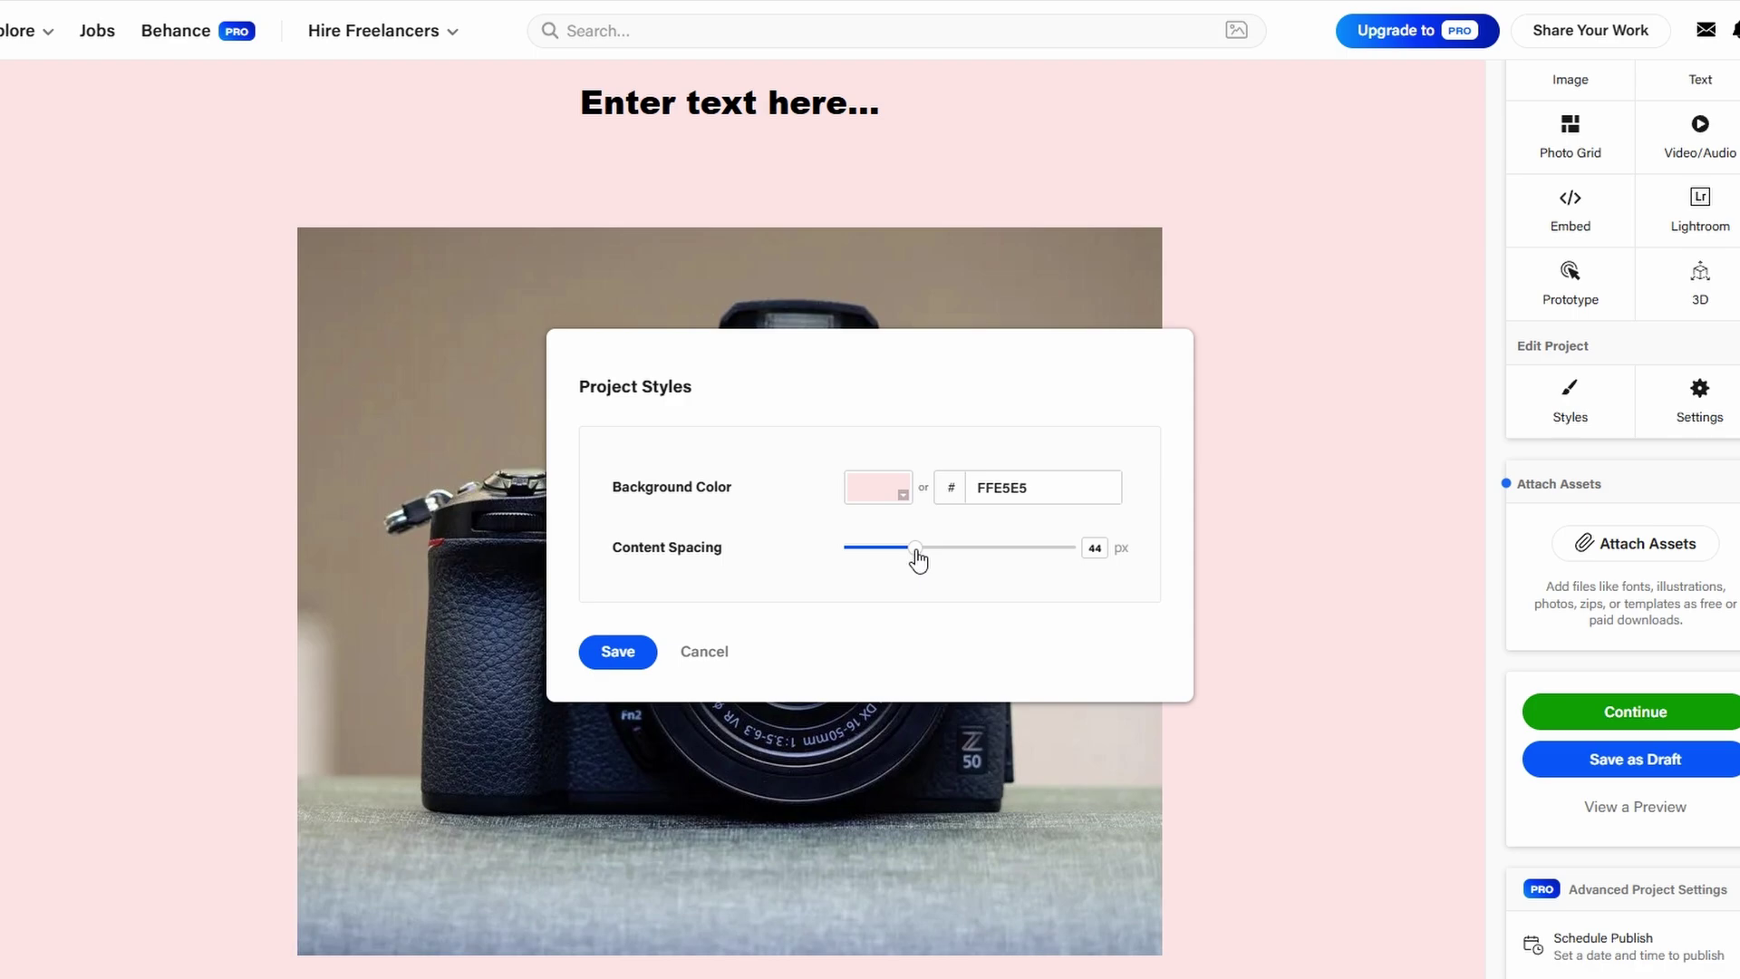
mouse_move(919, 559)
left_mouse_down()
mouse_move(862, 556)
mouse_move(951, 567)
mouse_move(934, 569)
left_mouse_up()
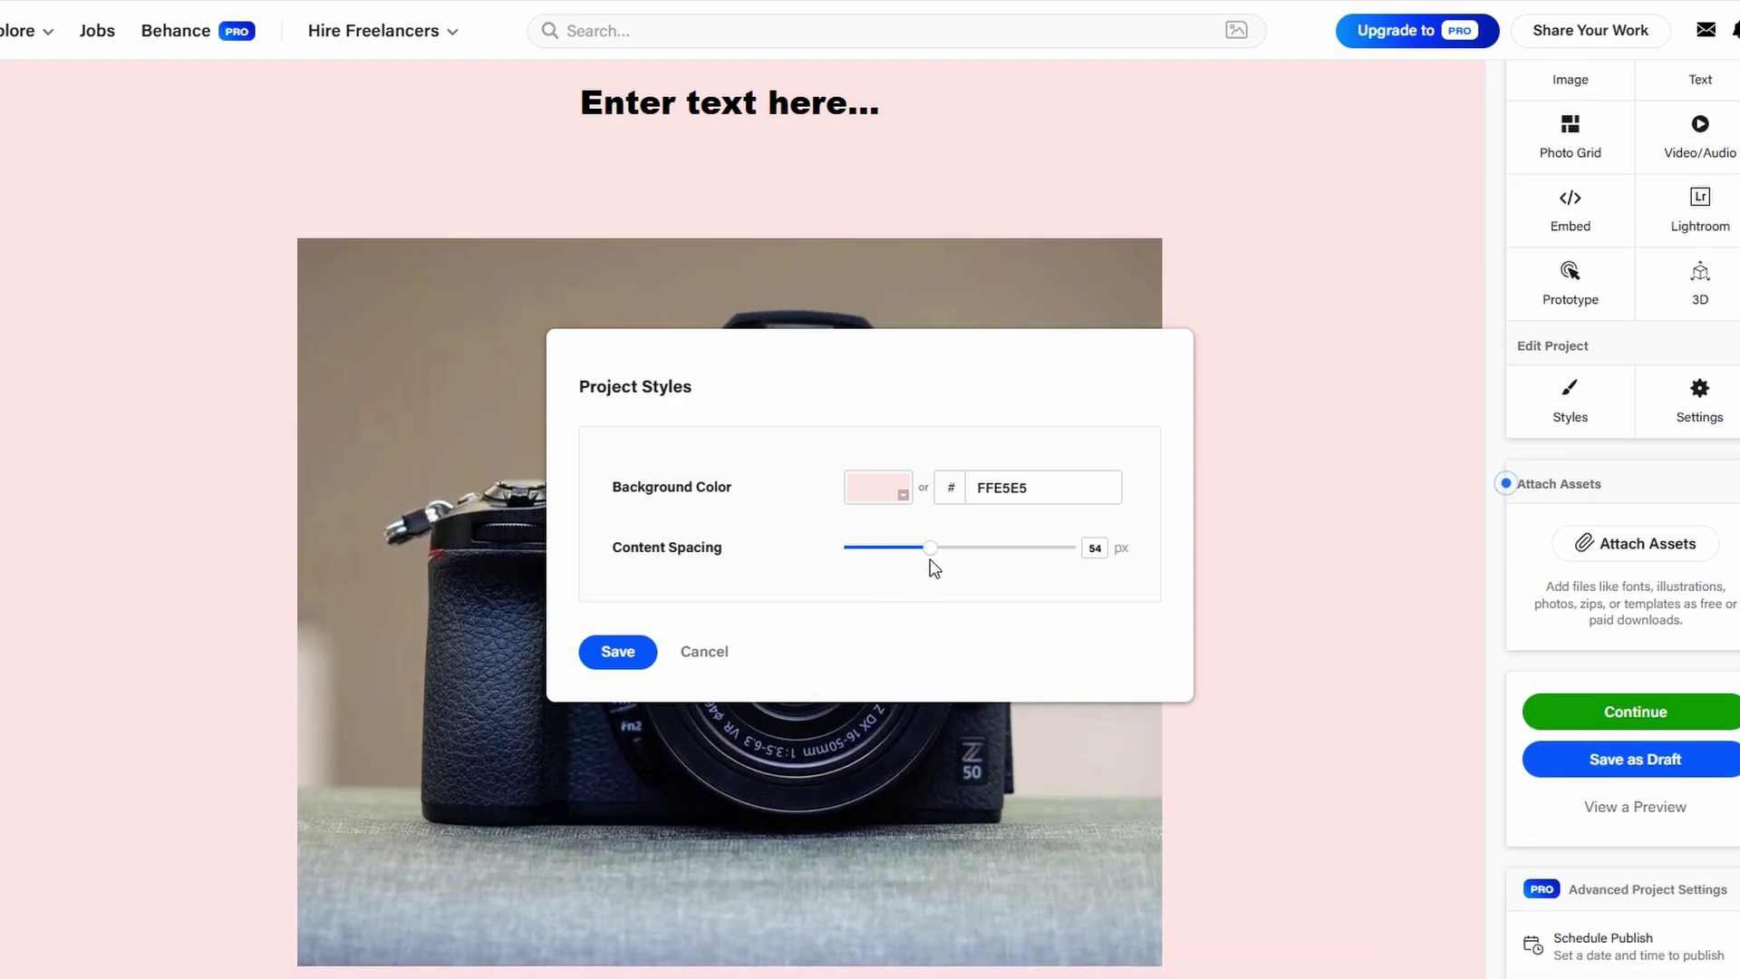
left_click(895, 491)
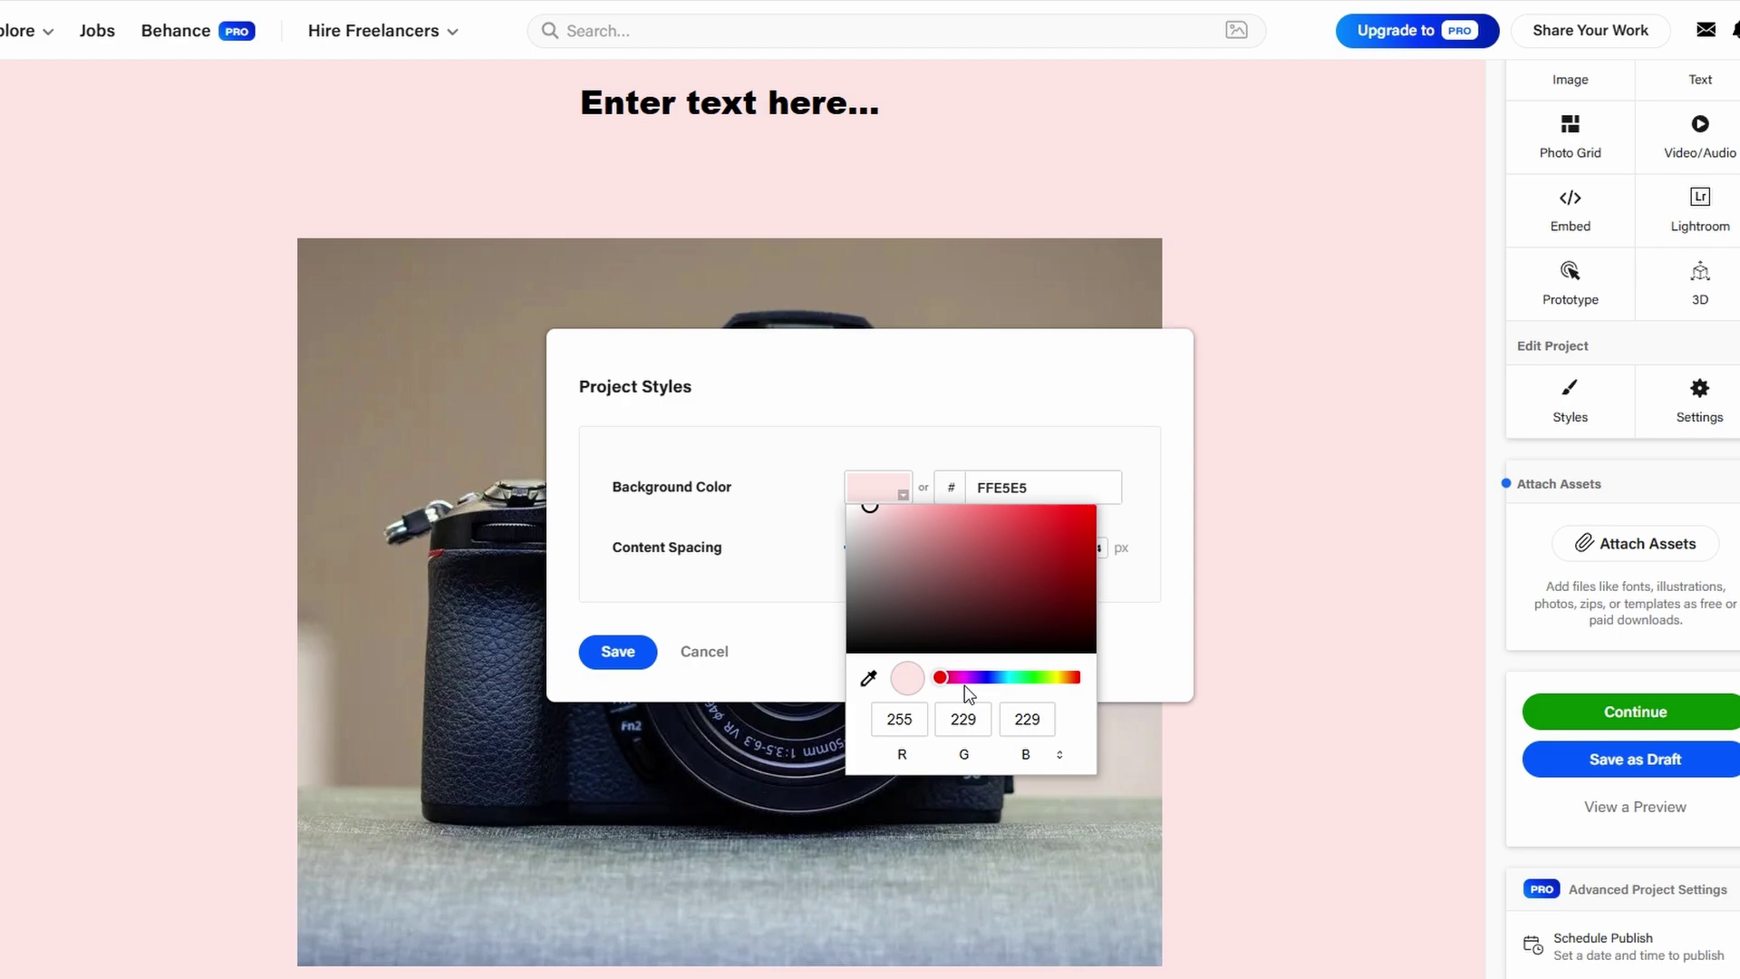
left_click_drag(943, 678, 997, 682)
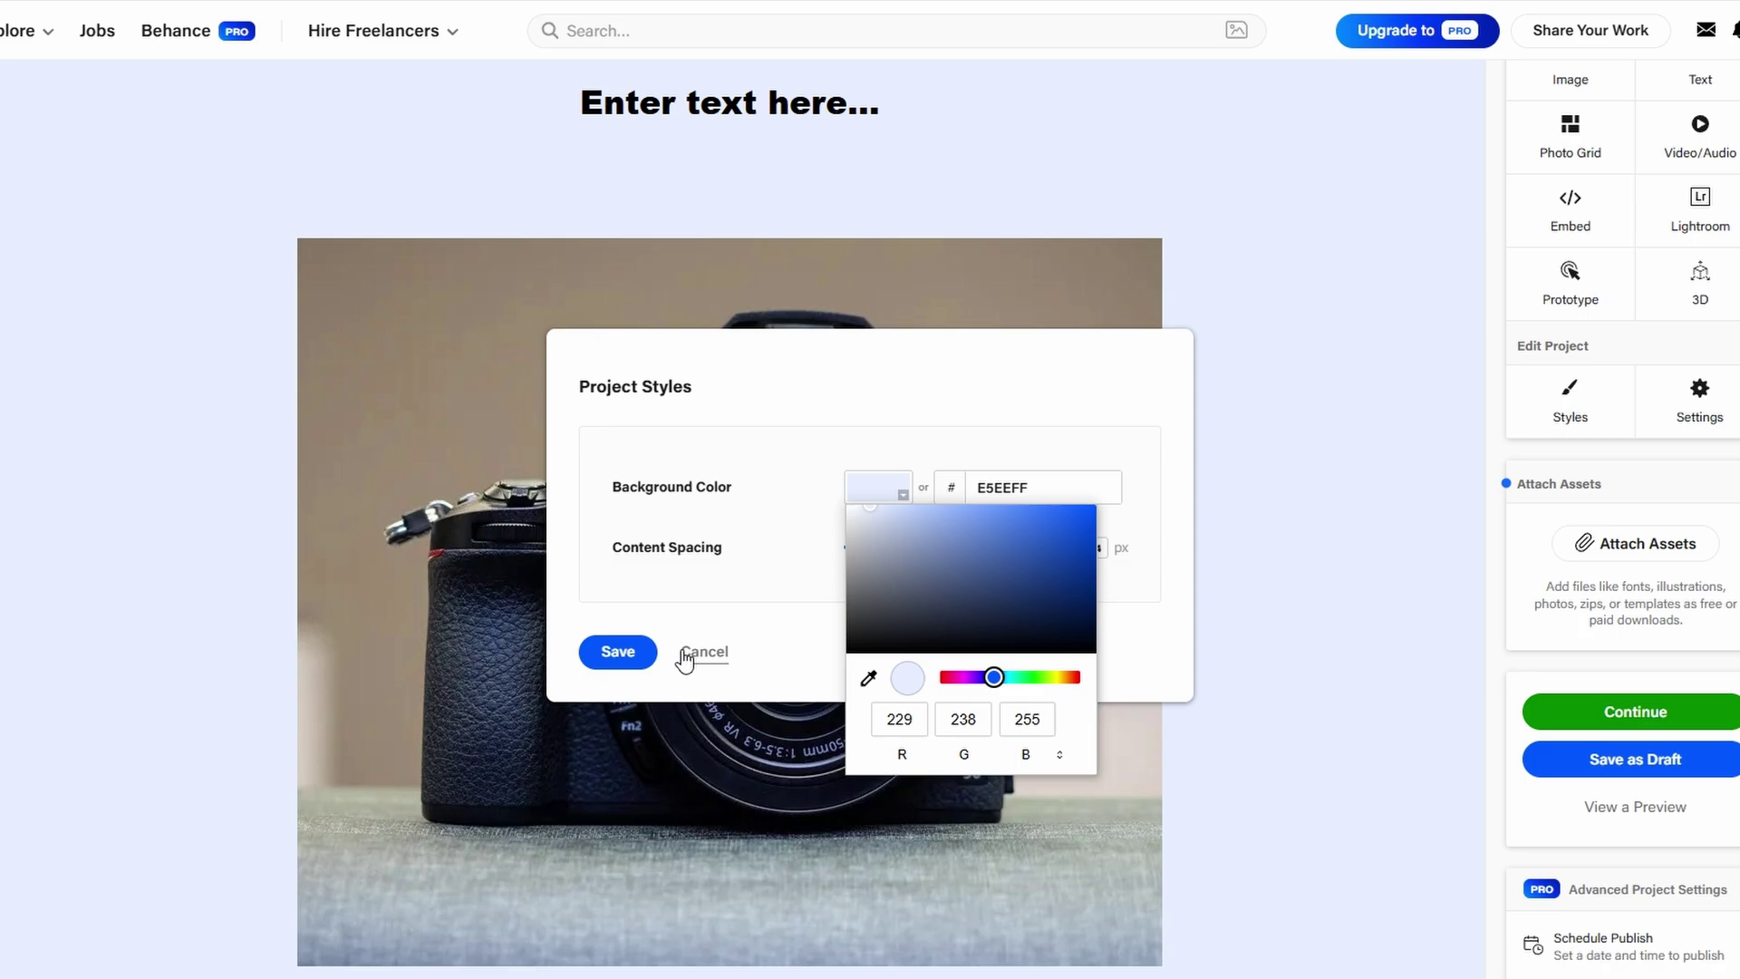
left_click(614, 652)
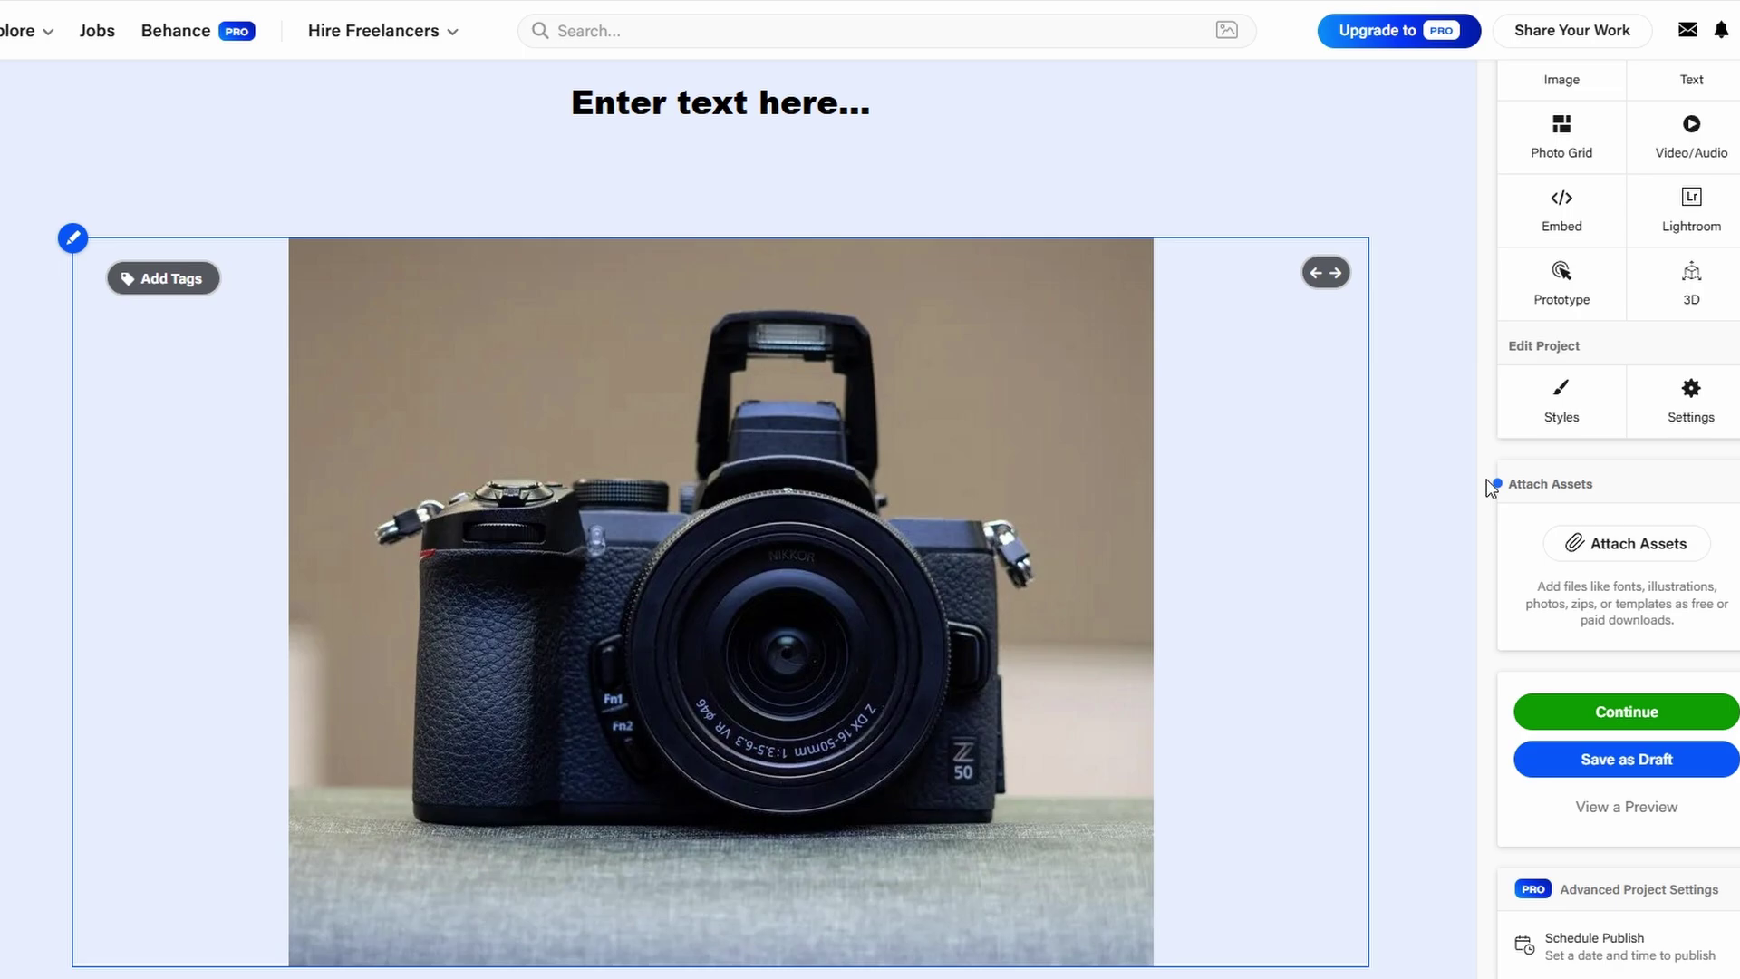
scroll(1487, 479, "down", 3)
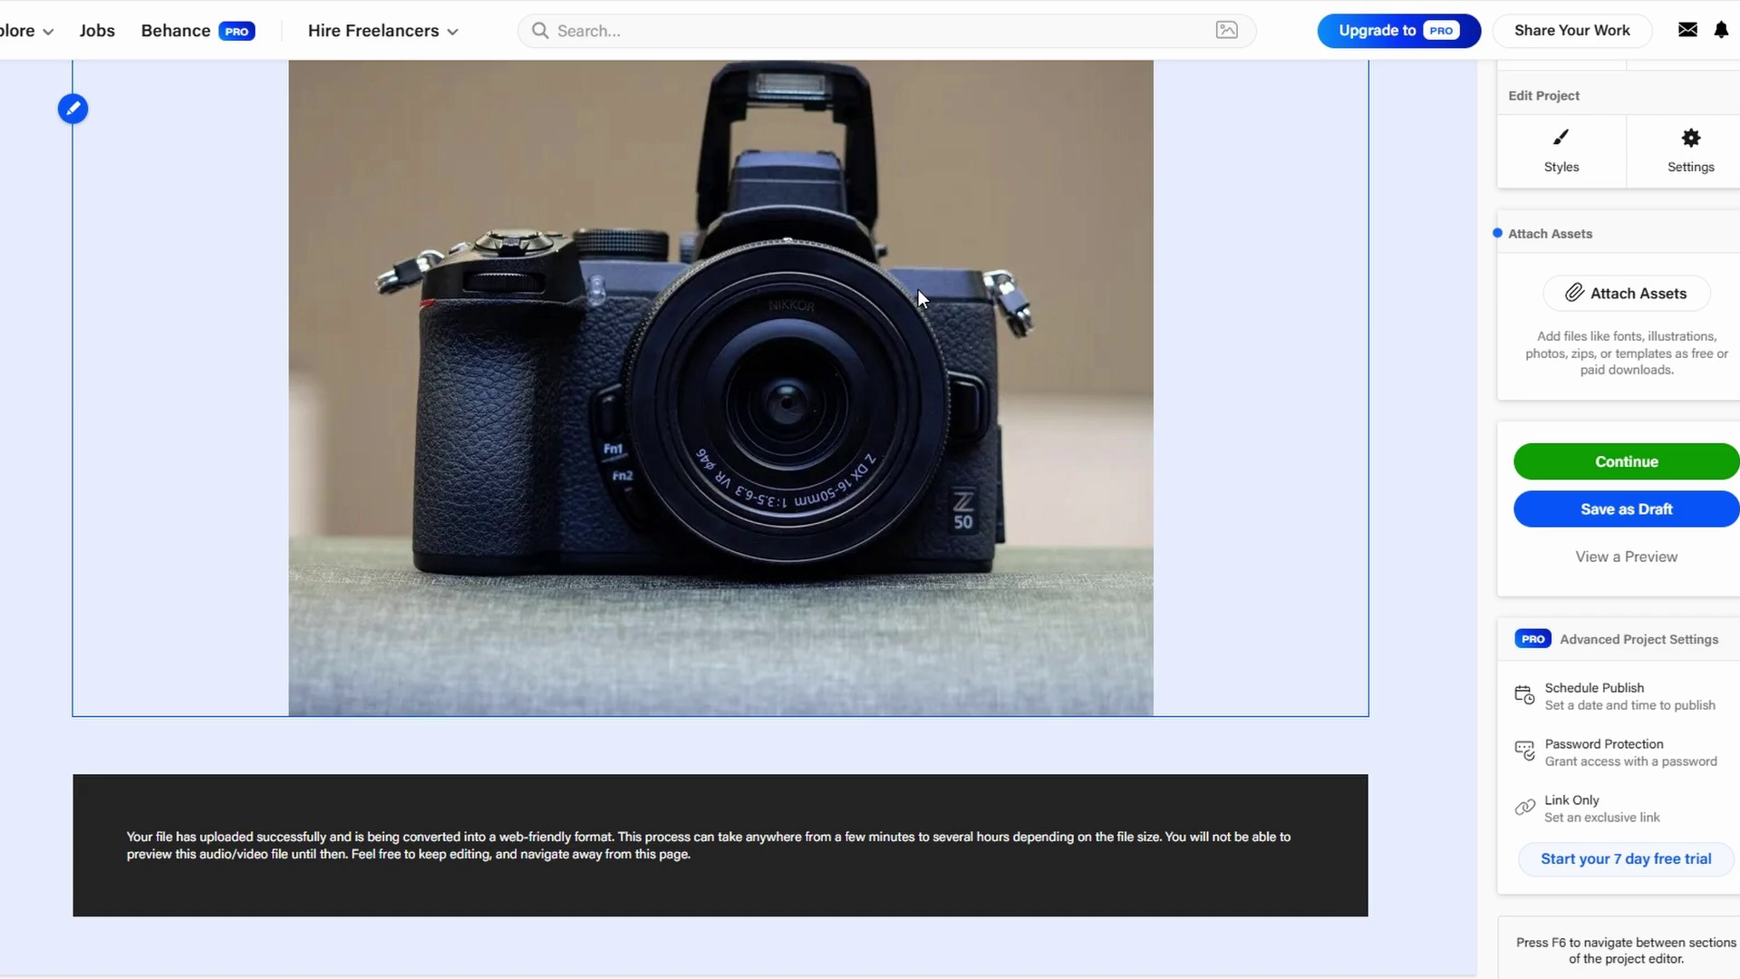
scroll(917, 290, "up", 3)
scroll(1050, 258, "up", 2)
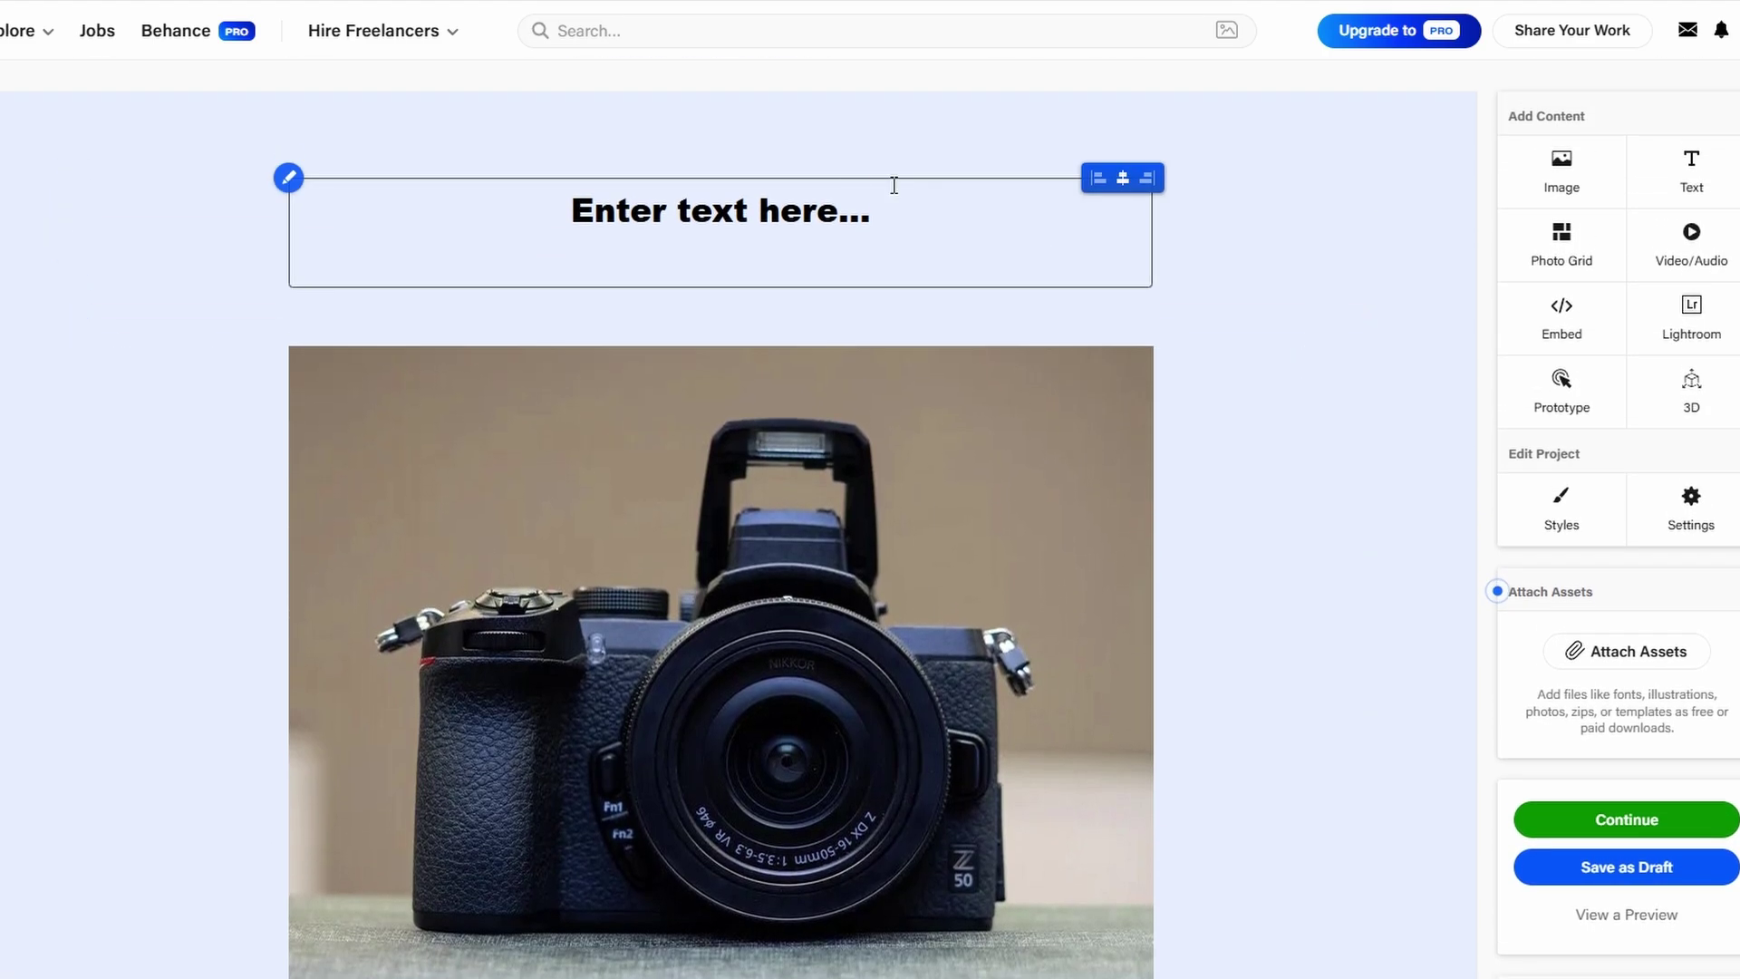
left_click(860, 216)
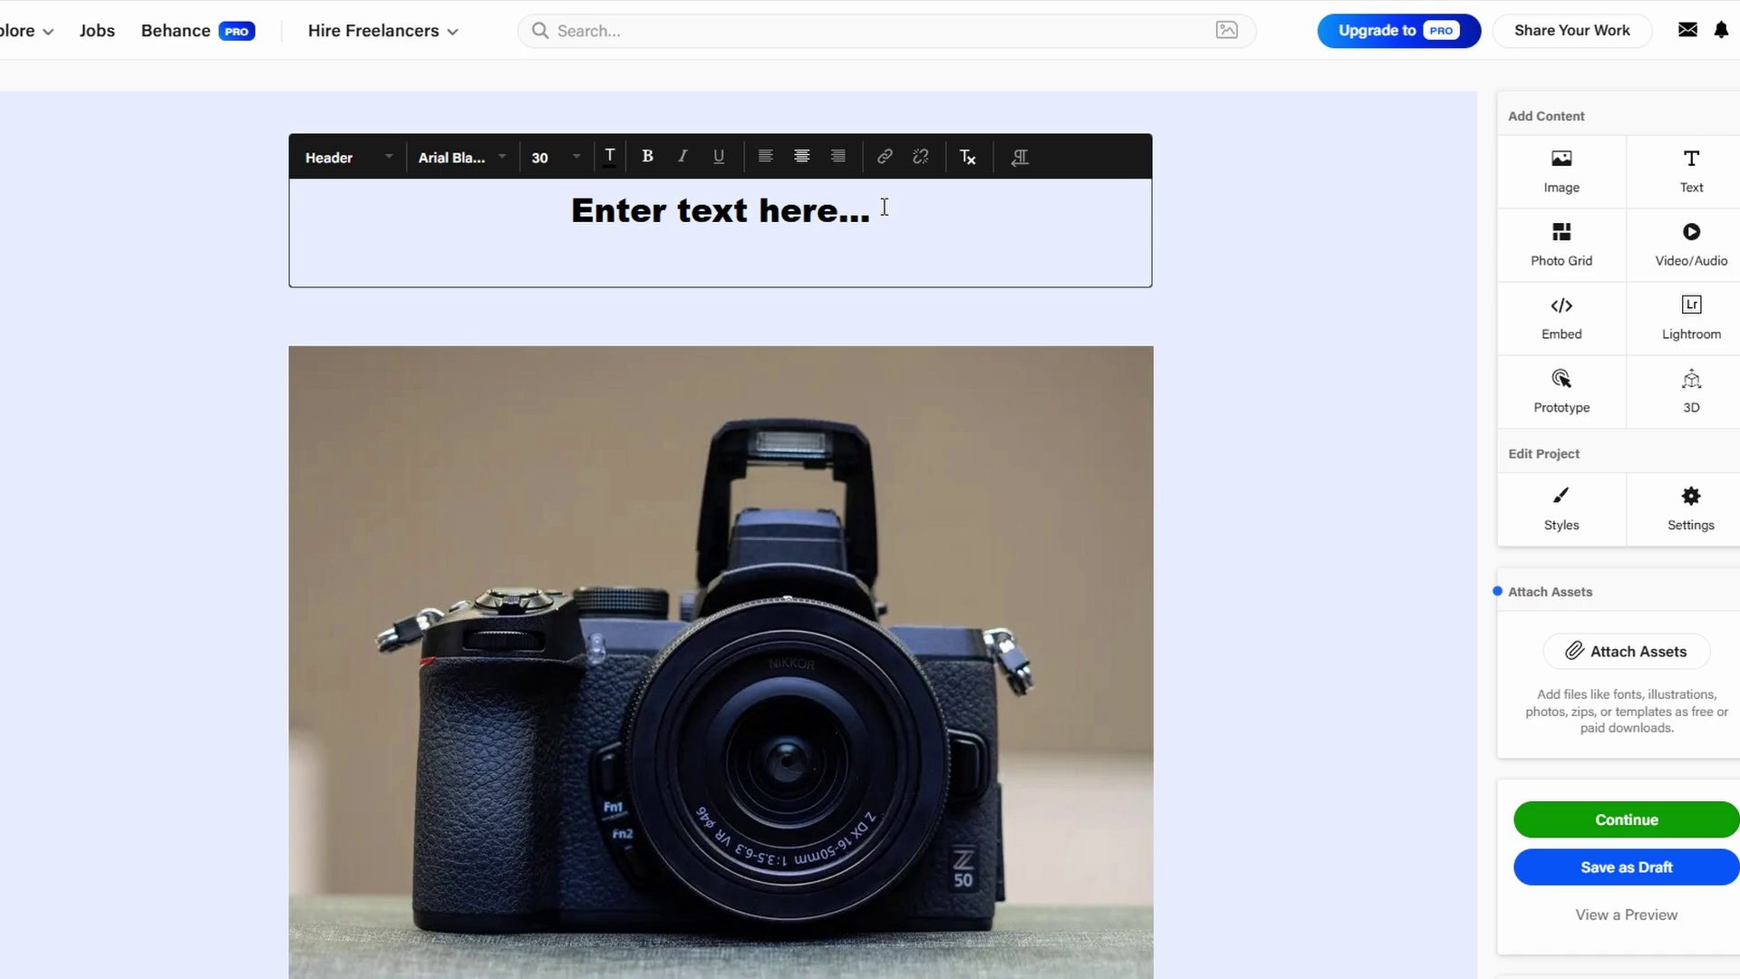
left_click(149, 302)
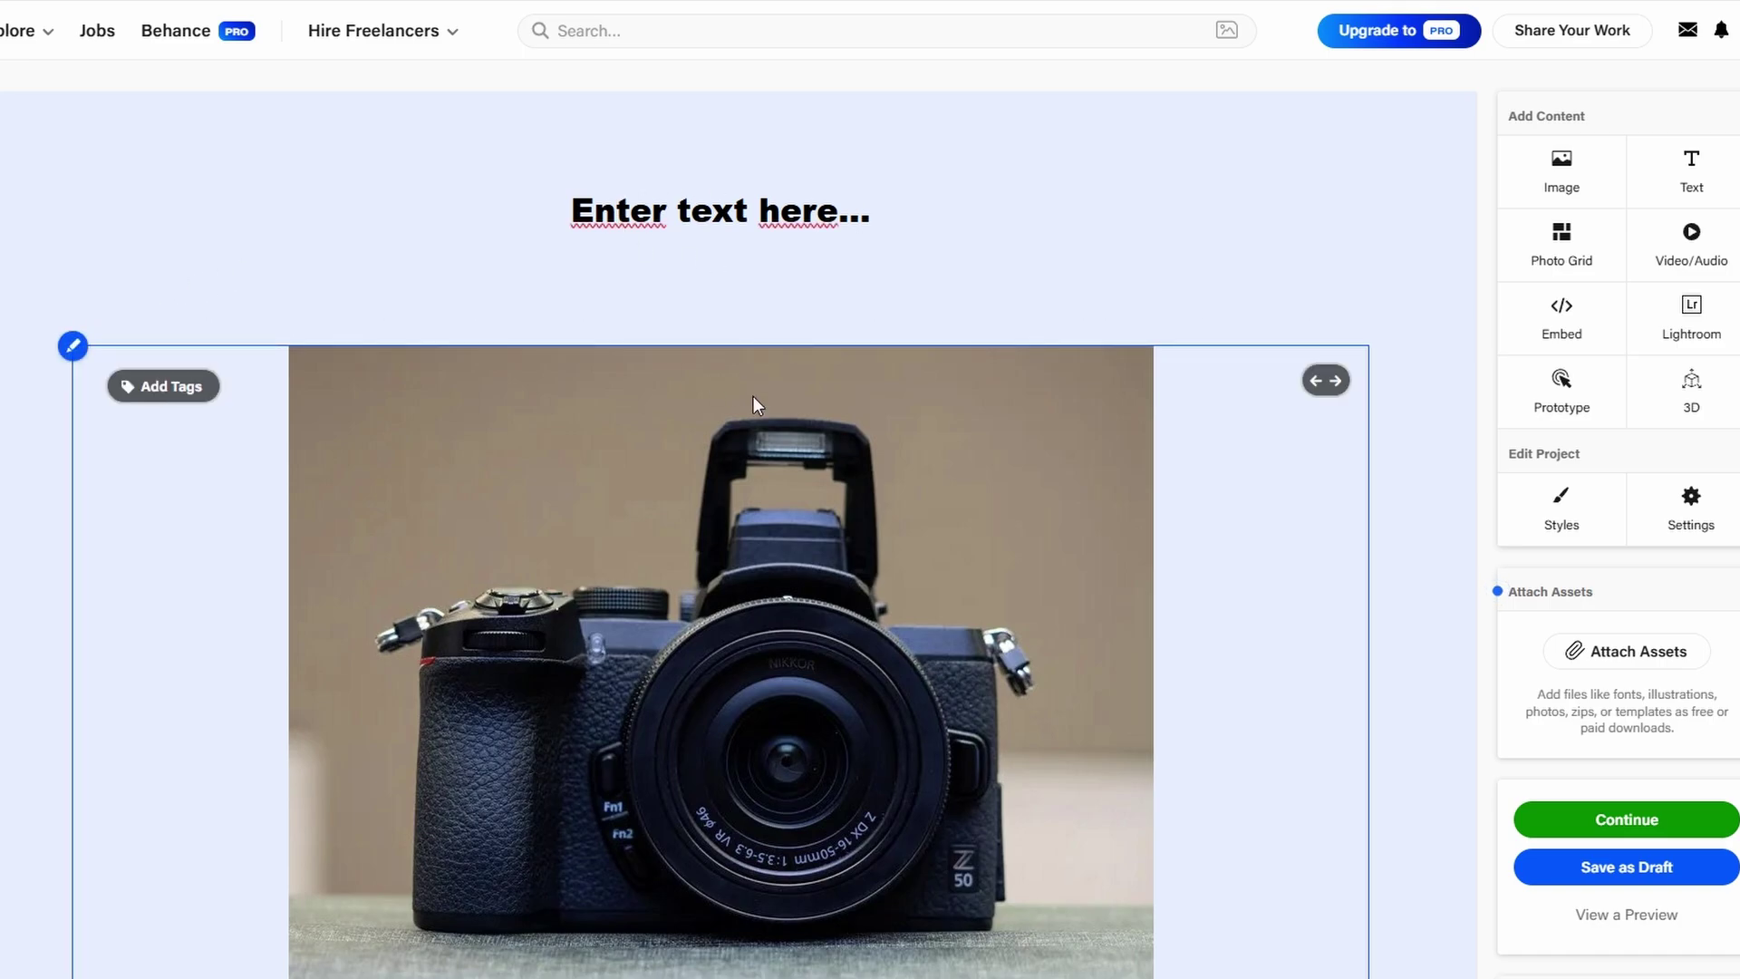
scroll(753, 393, "down", 2)
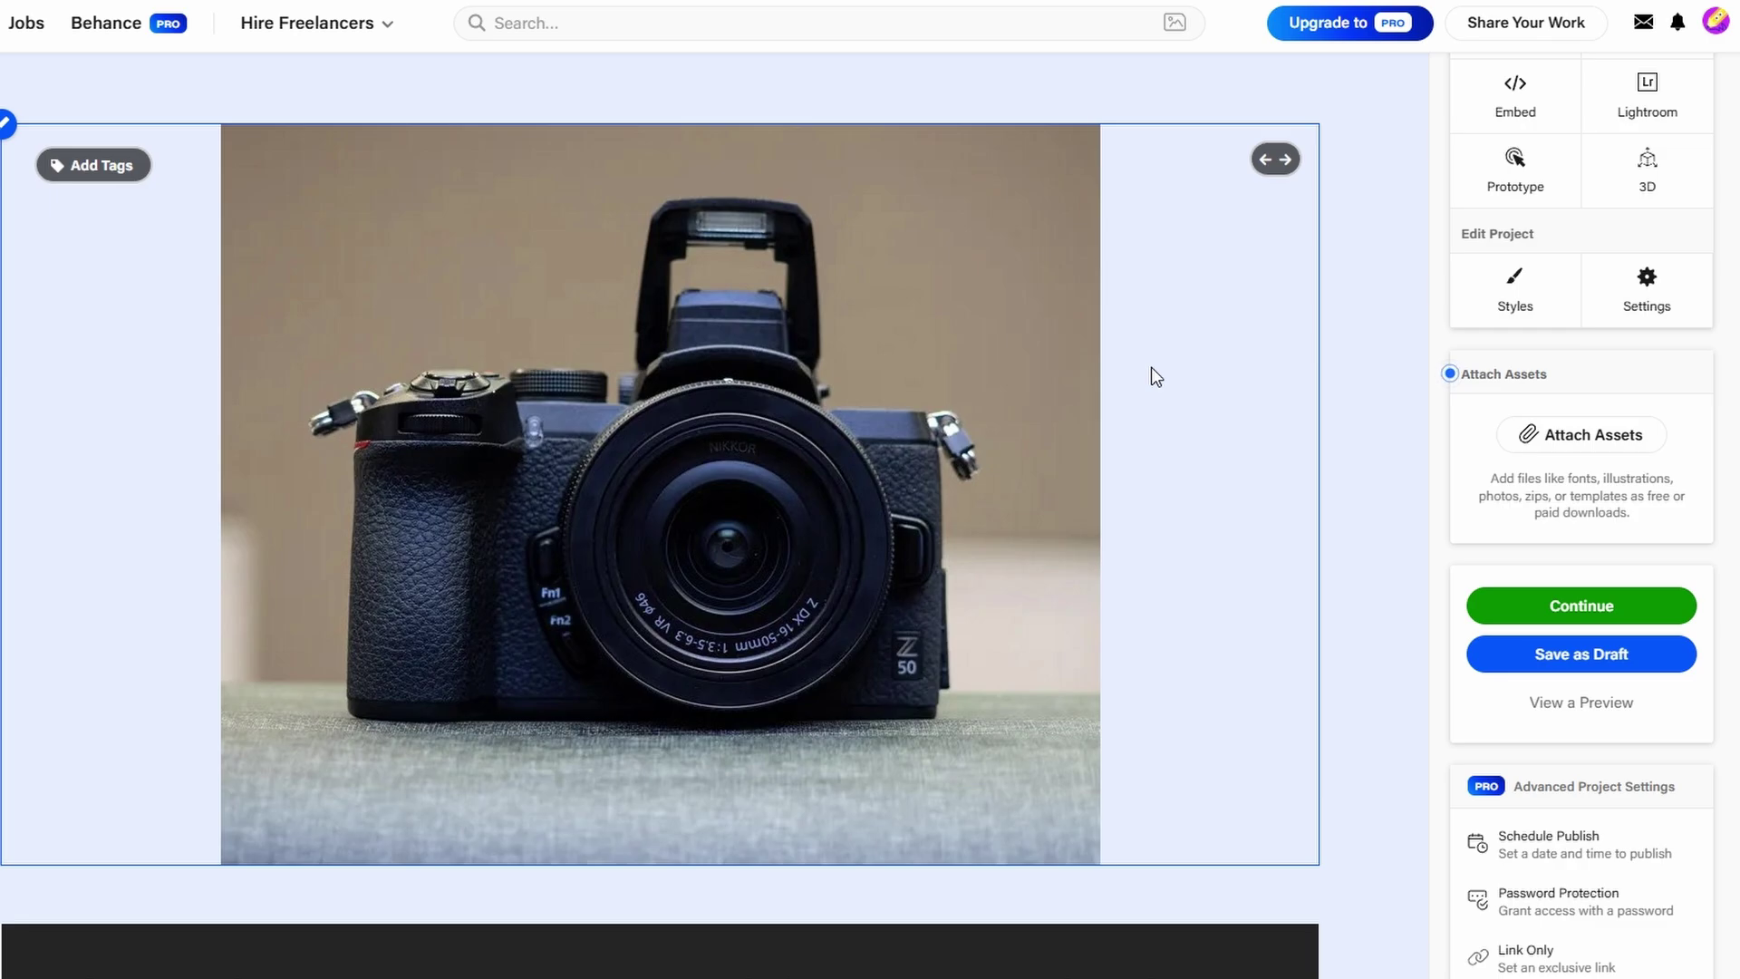
scroll(1151, 381, "up", 3)
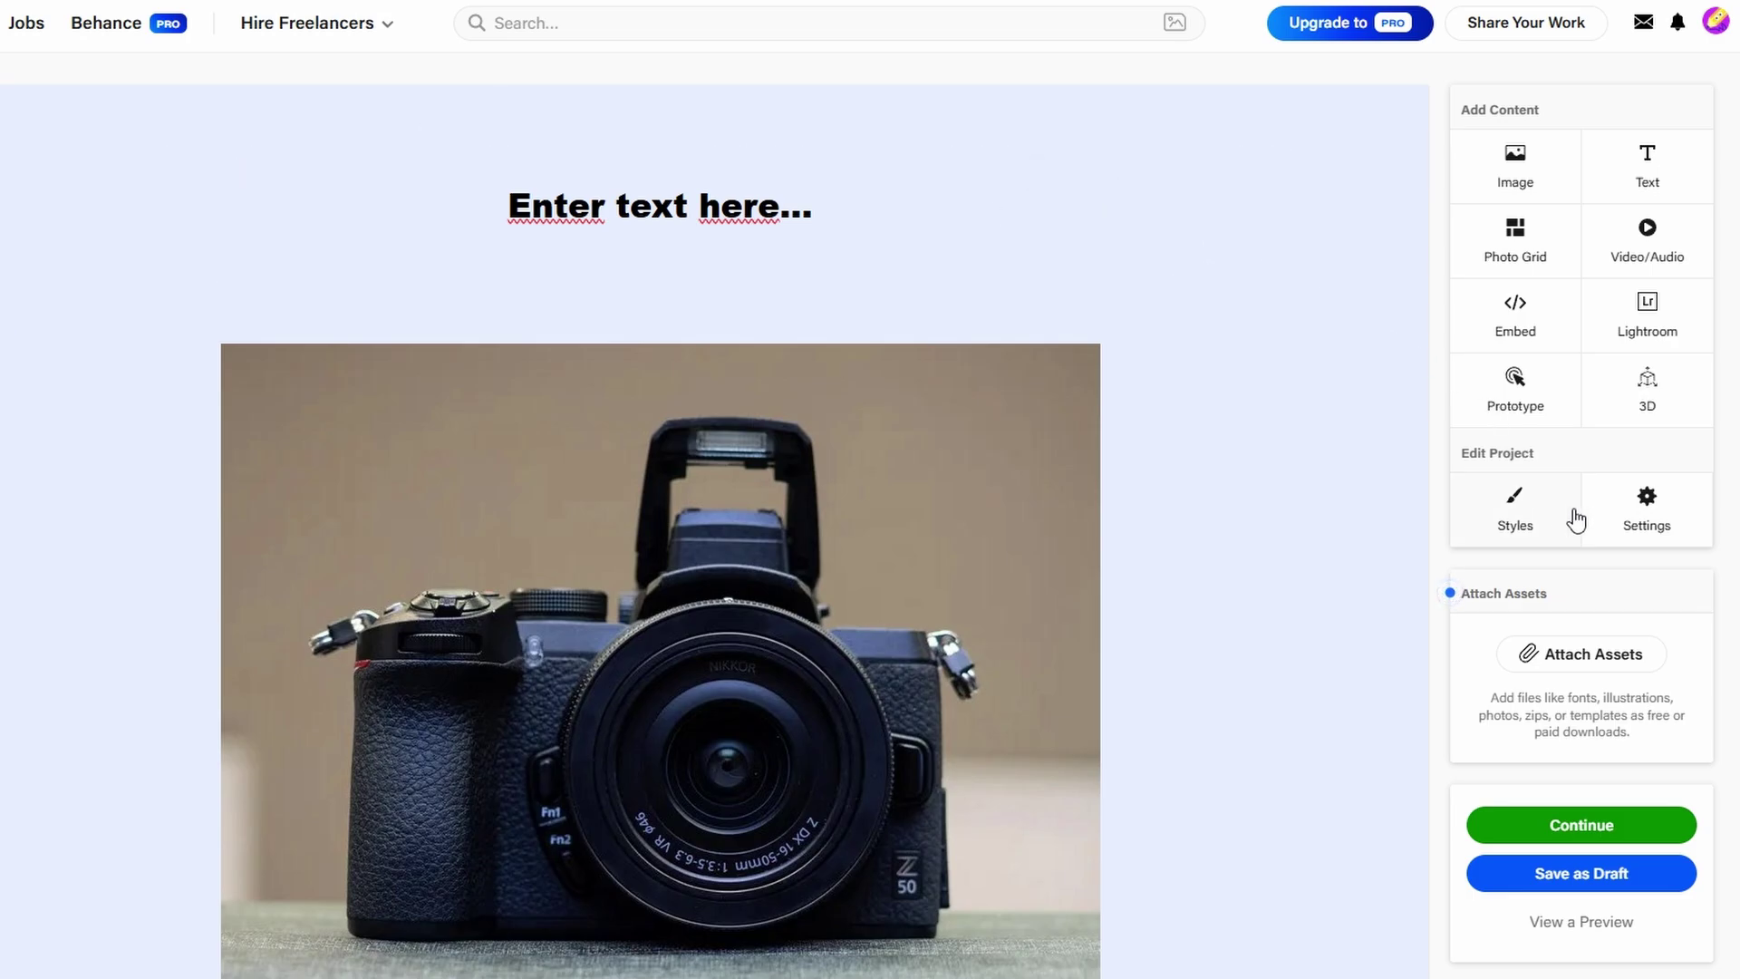
Step: Deepen the project background to a stronger light blue (BED4FE) and save
left_click(1512, 525)
left_click(816, 490)
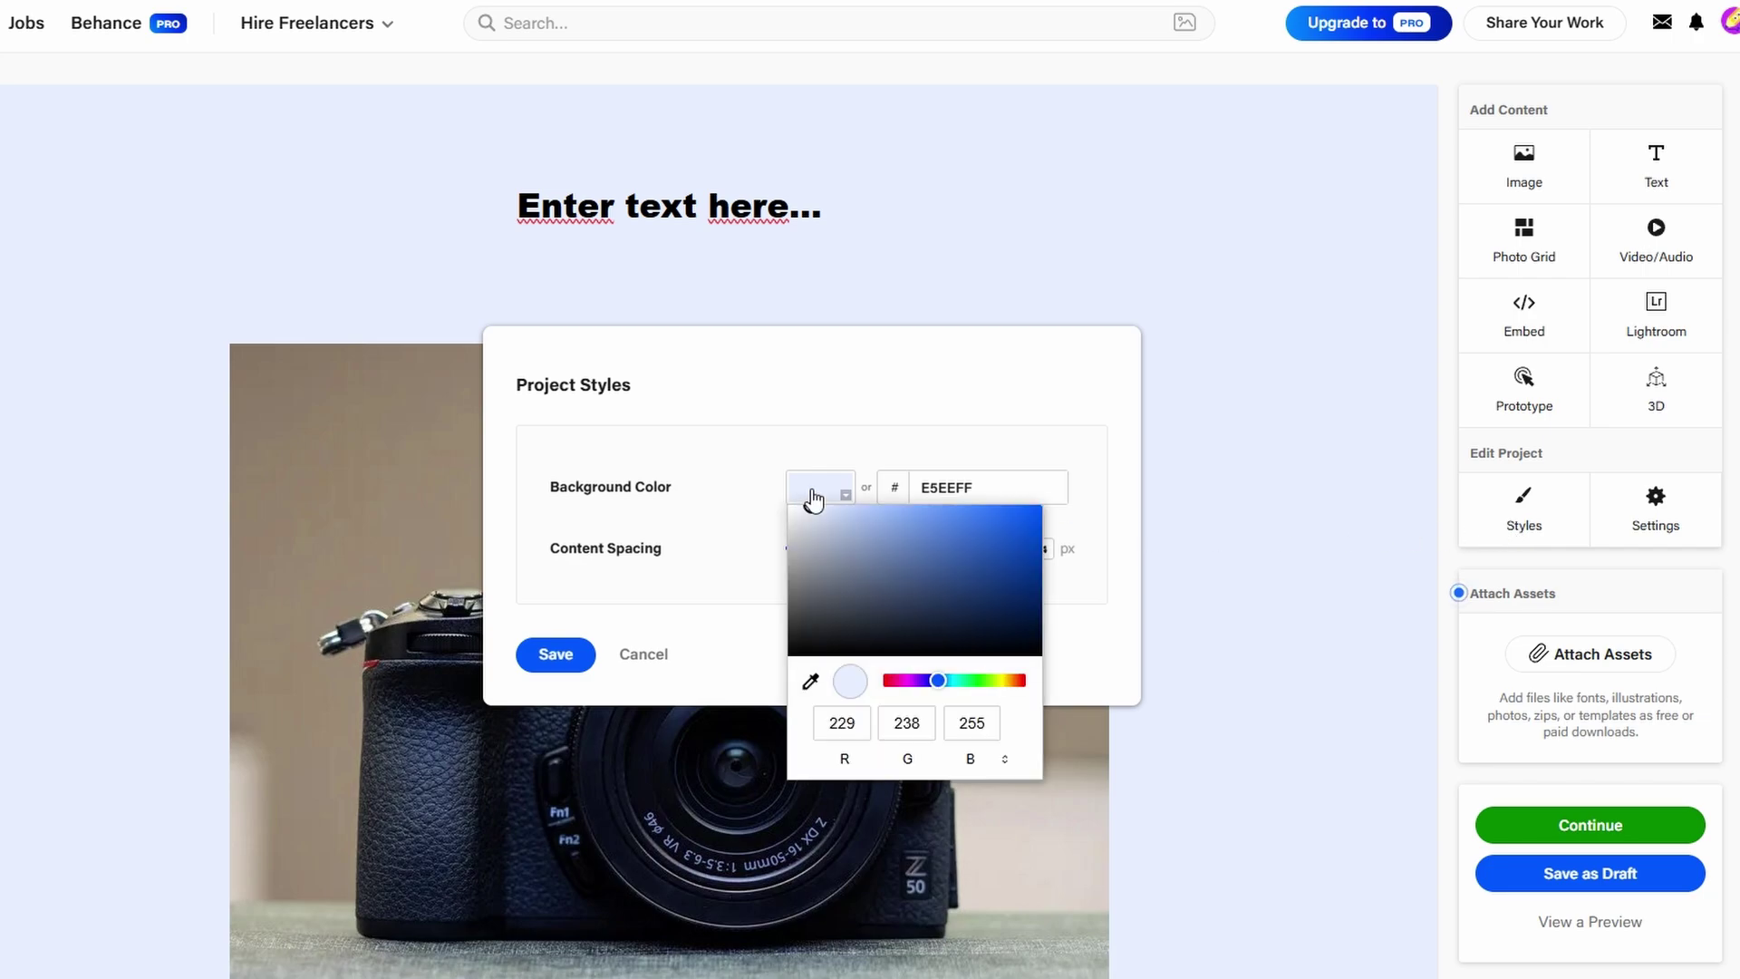
left_click(820, 532)
mouse_move(819, 532)
left_mouse_down()
mouse_move(796, 567)
mouse_move(762, 575)
mouse_move(1035, 520)
mouse_move(878, 536)
mouse_move(854, 495)
left_mouse_up()
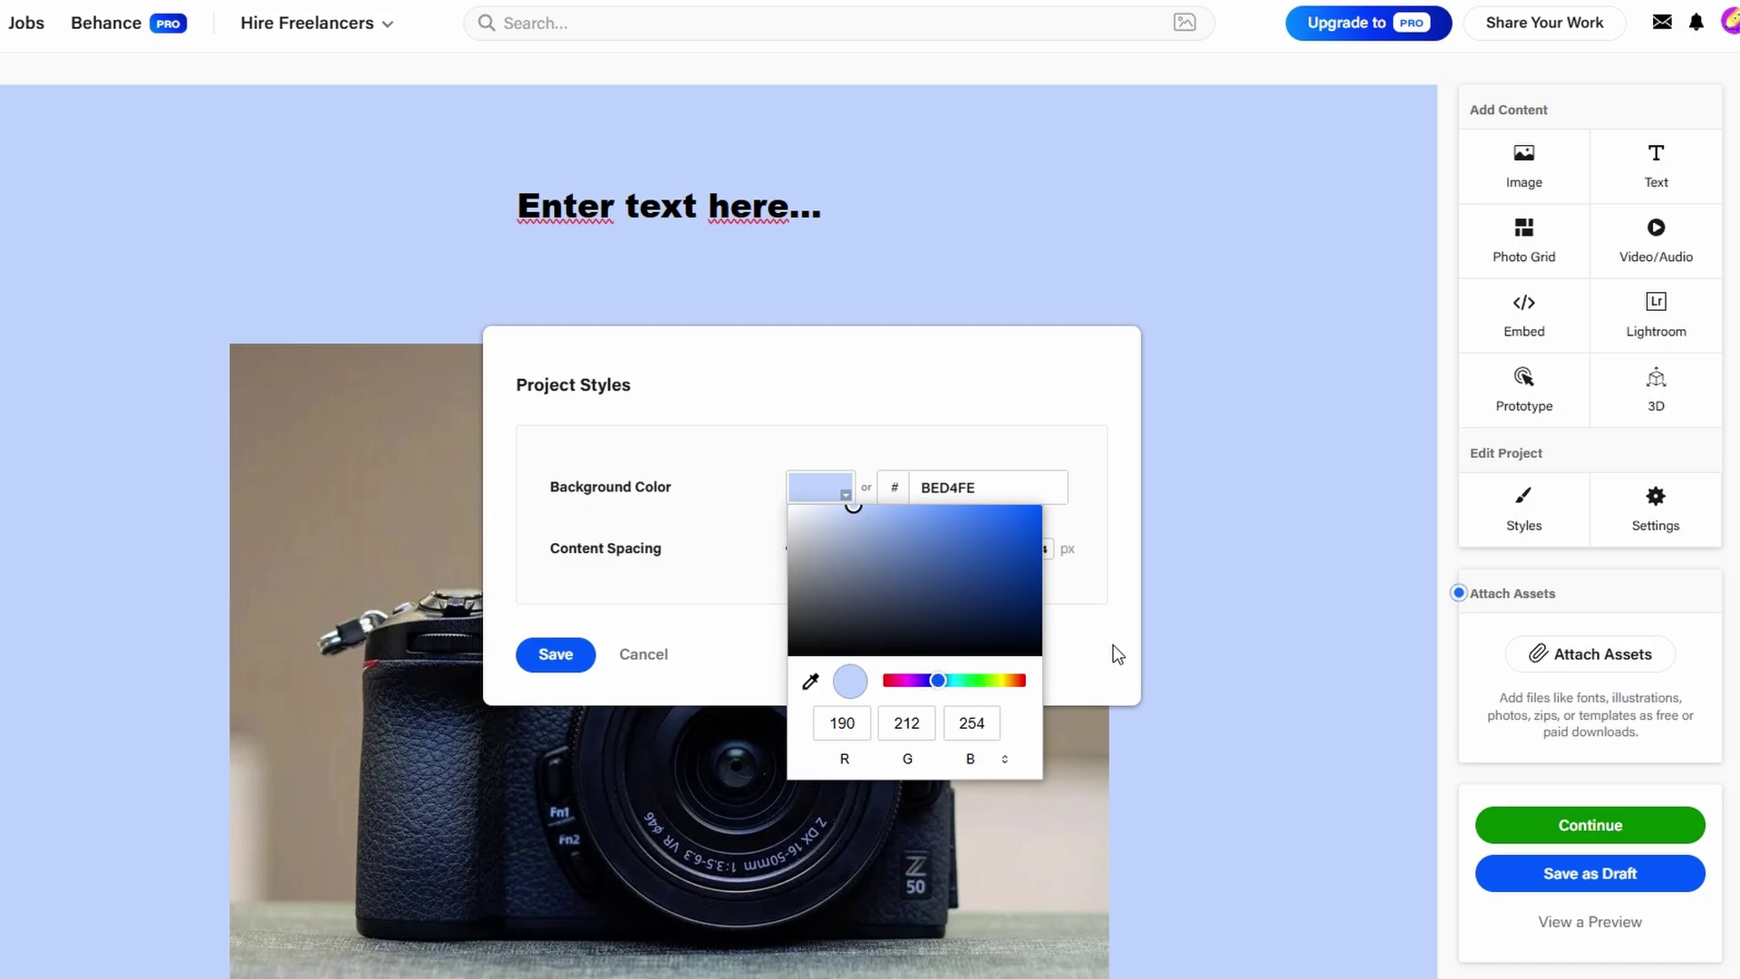
left_click(568, 657)
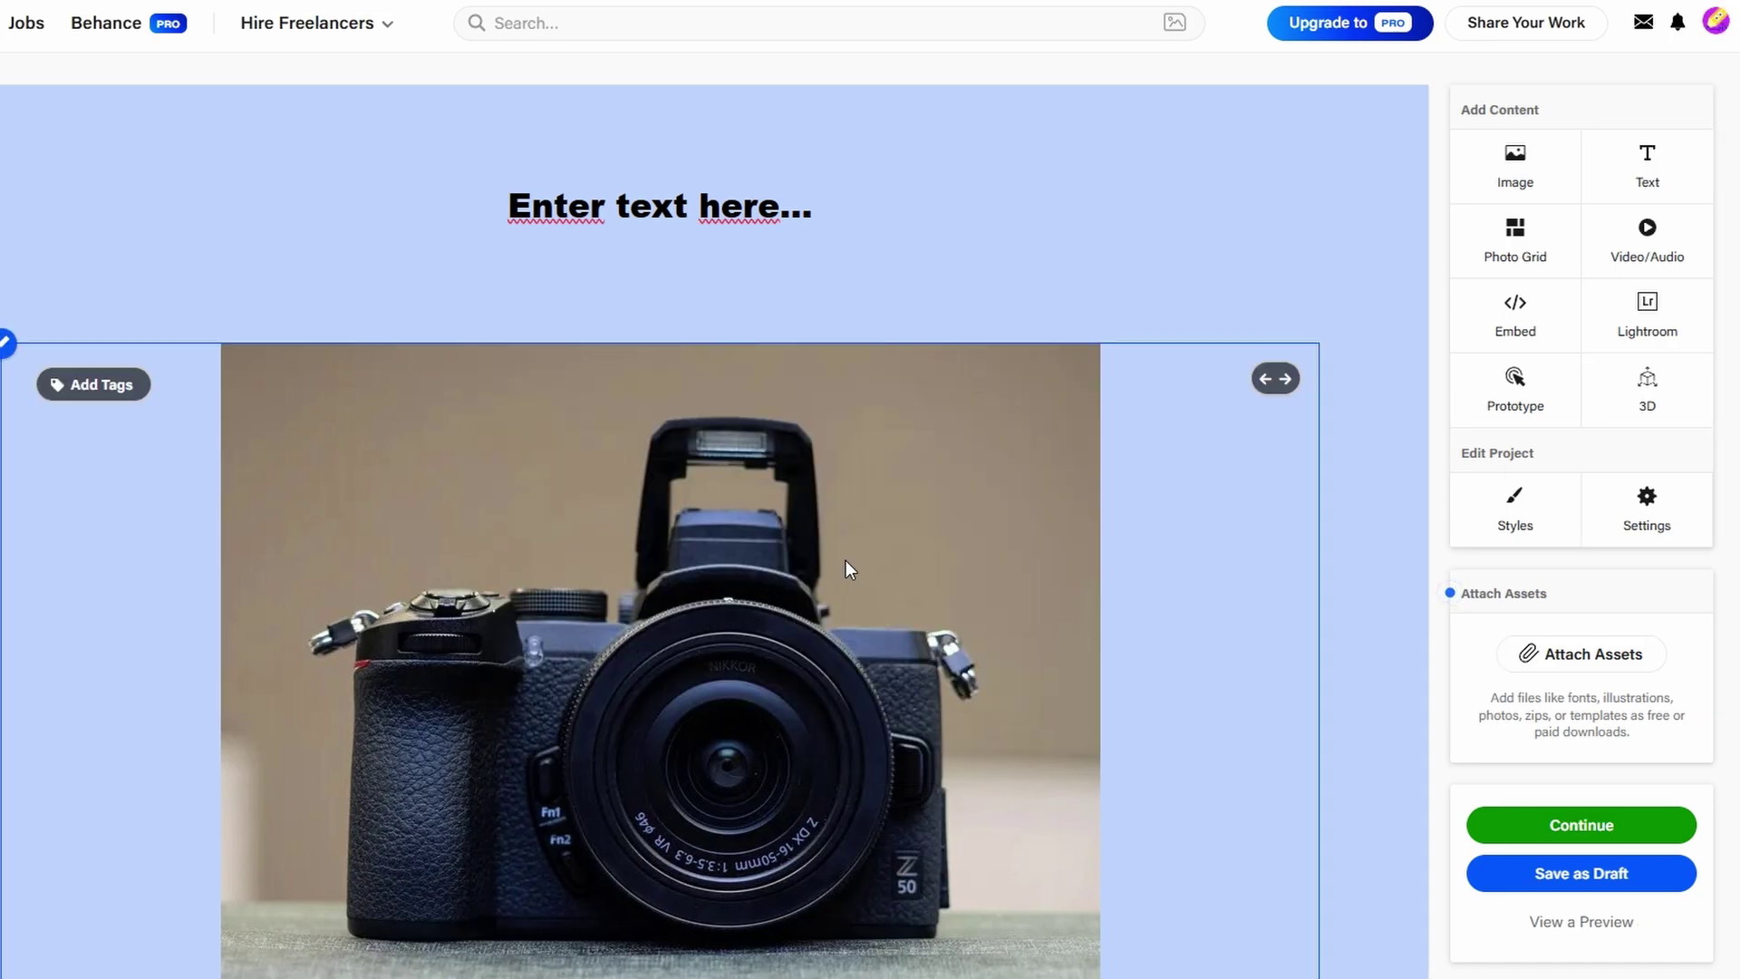
Step: Widen the content spacing to 150 px and save the styles
left_click(1501, 508)
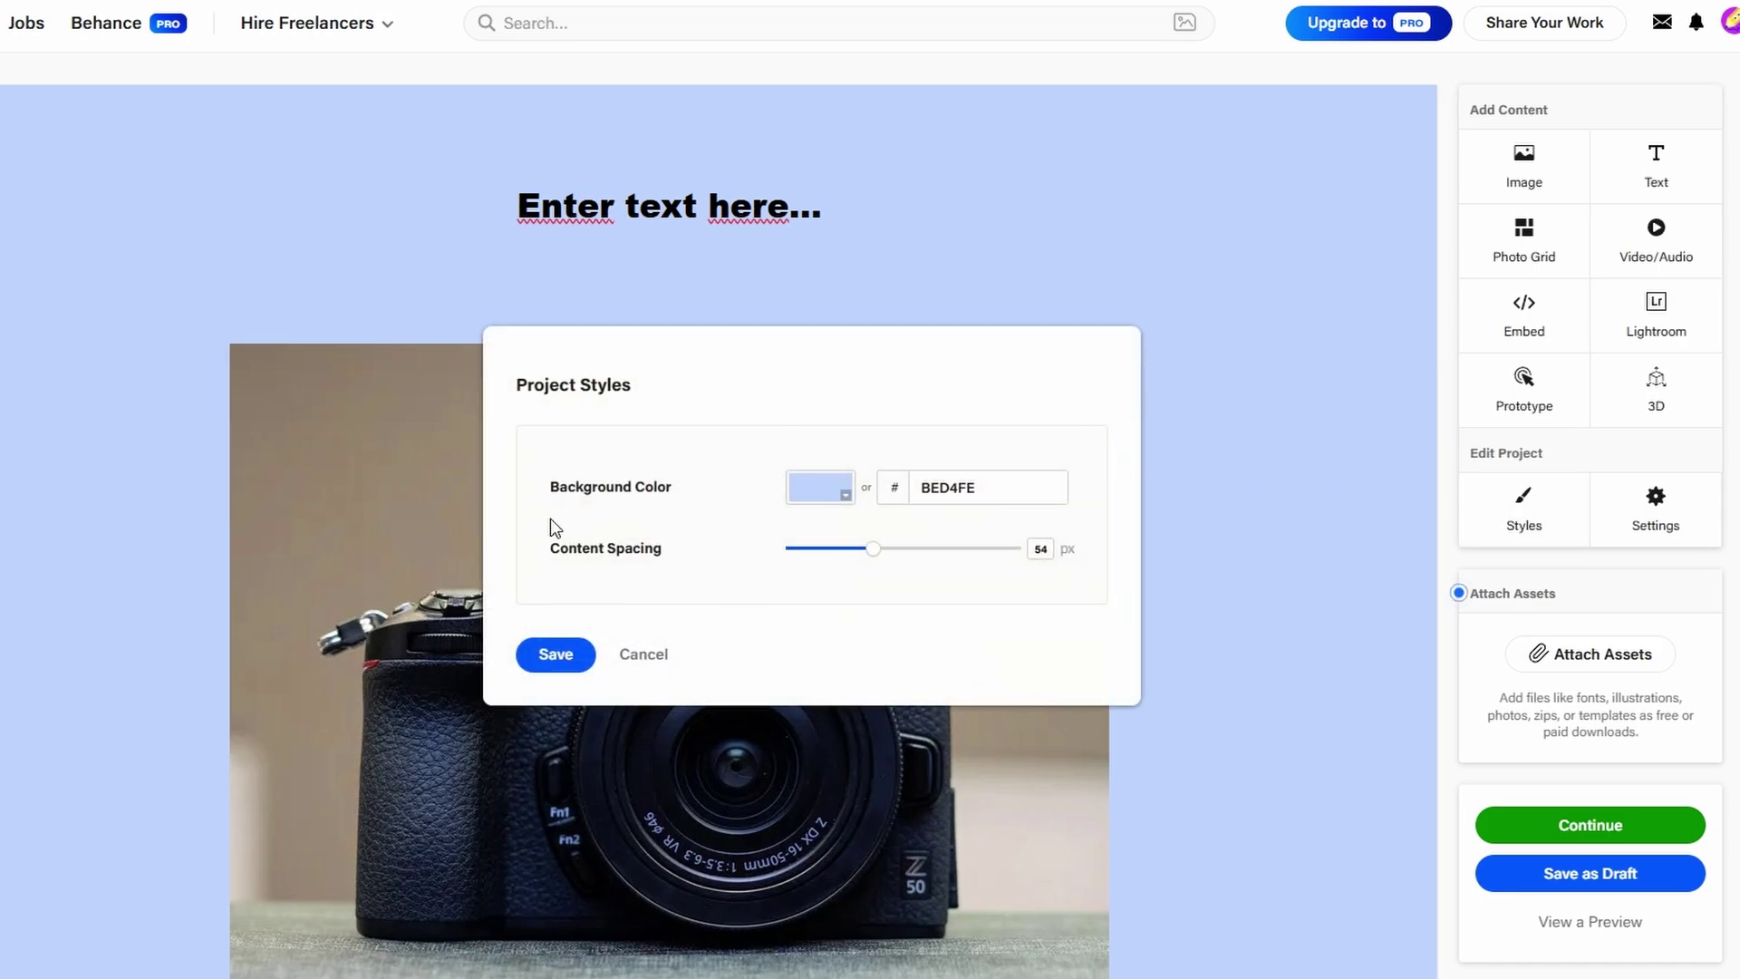
left_click_drag(876, 554, 736, 575)
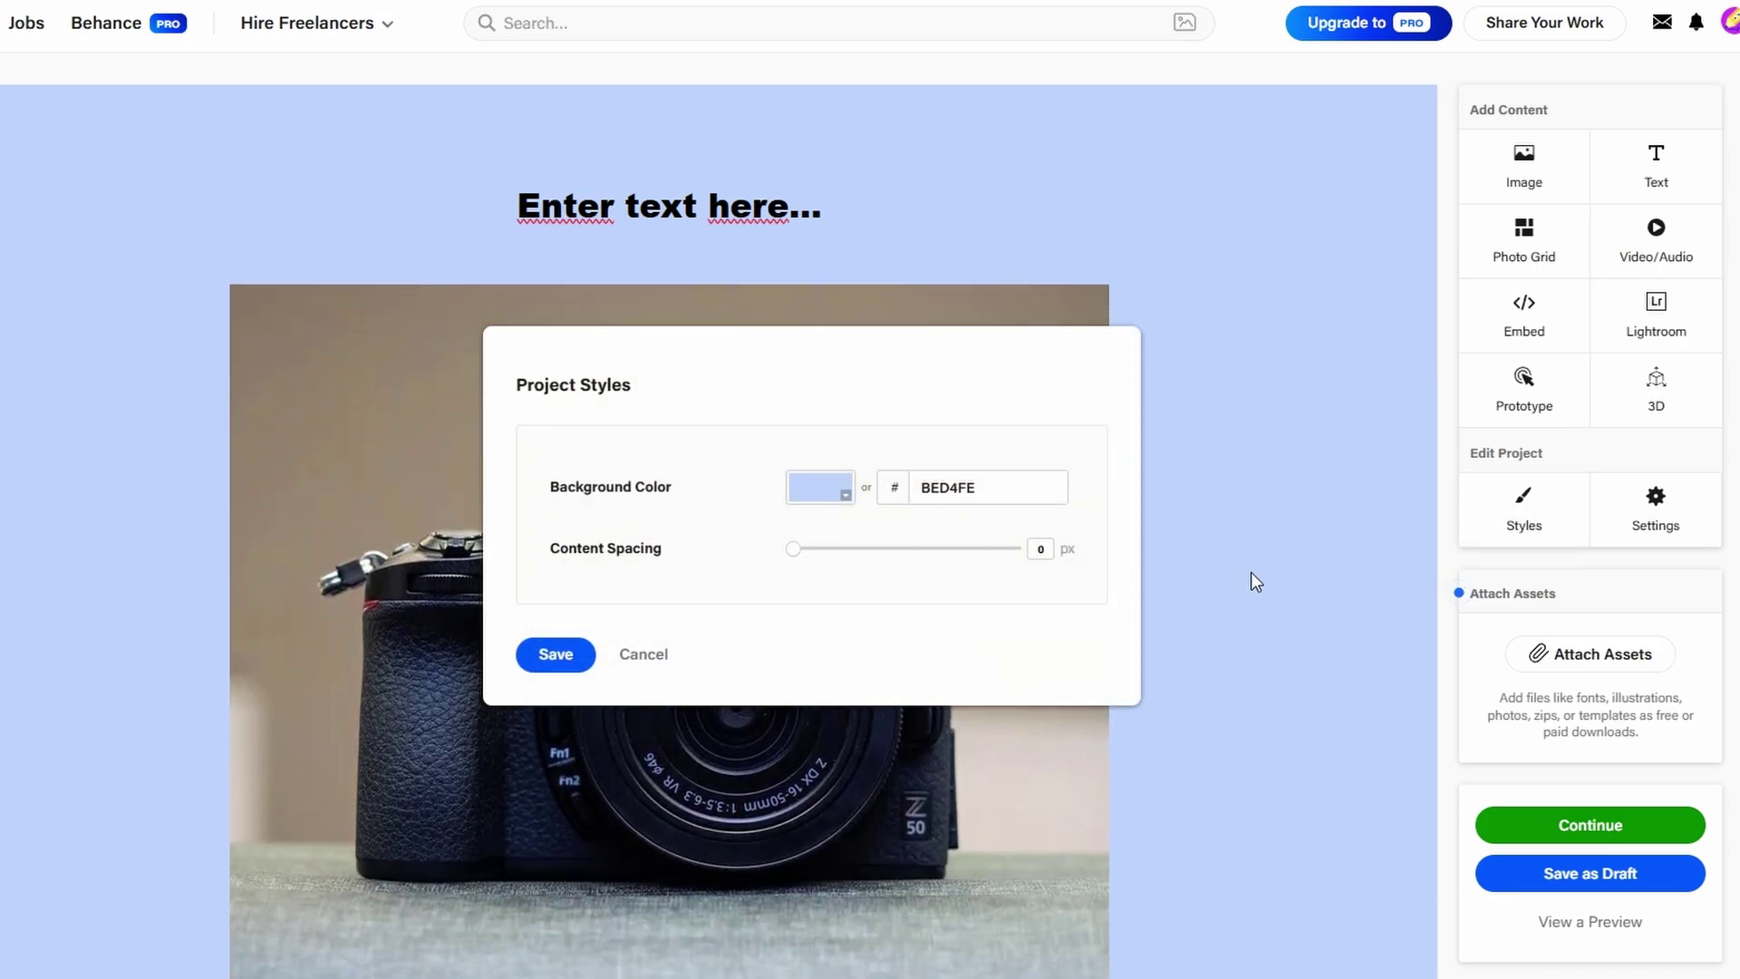
left_click_drag(792, 550, 1083, 553)
left_click(566, 656)
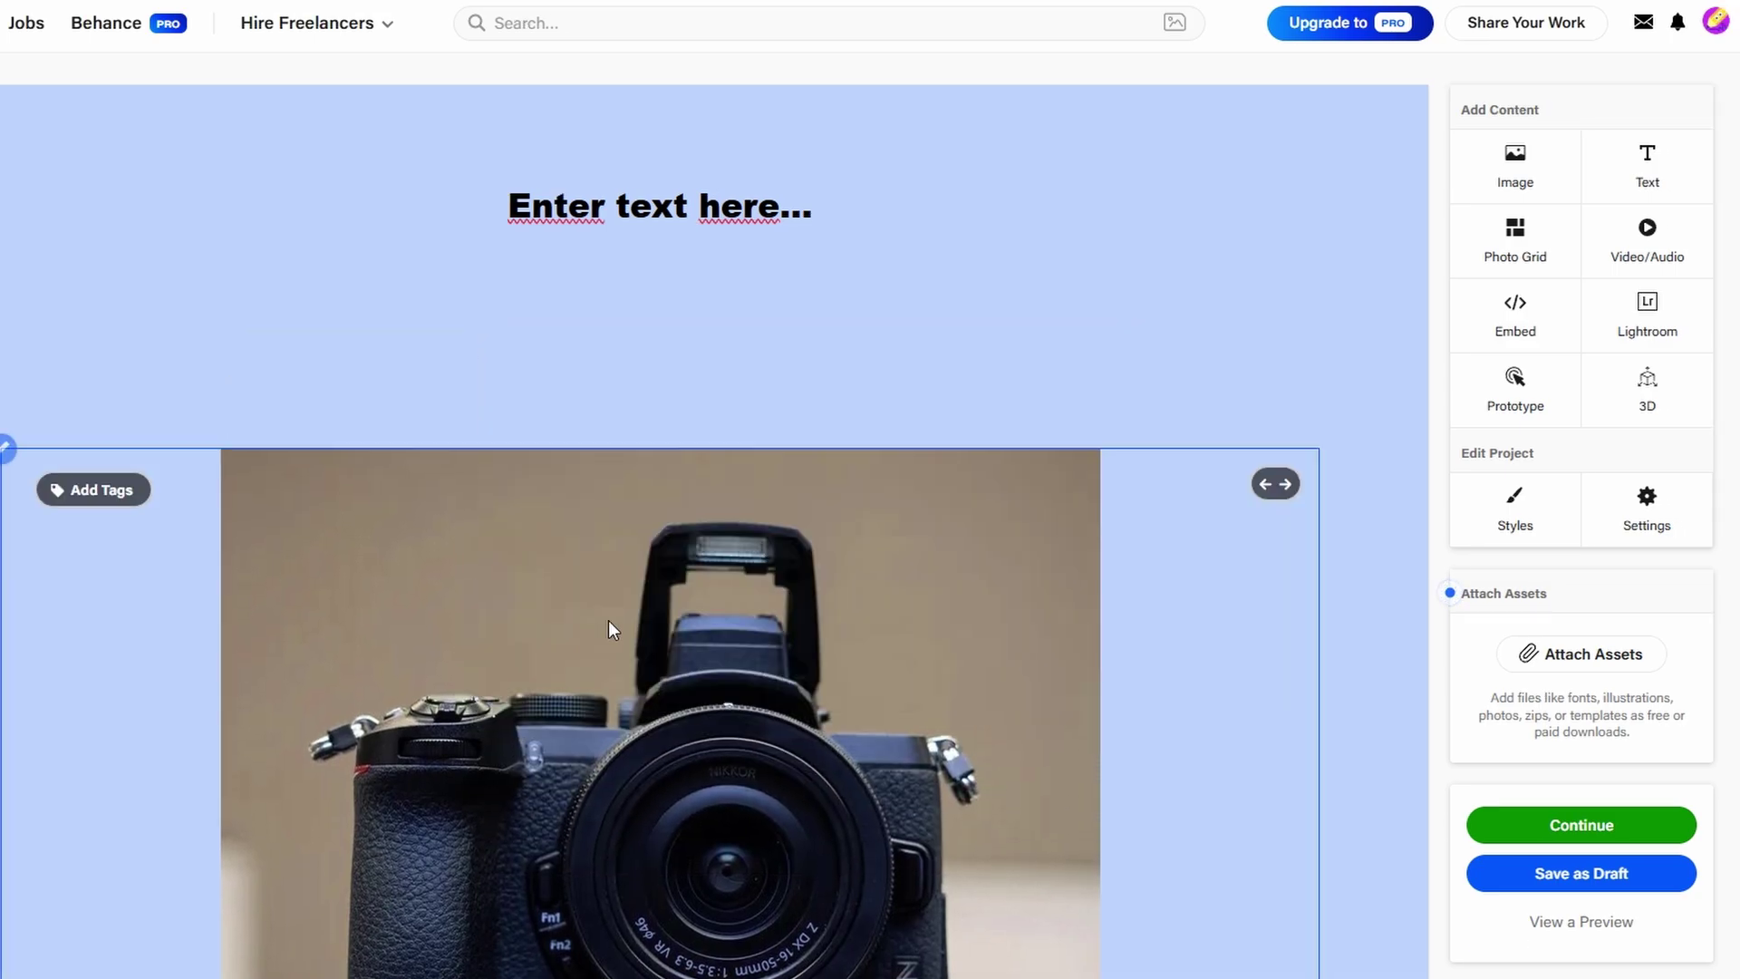
Step: Scroll down to the video block and delete the video from the draft
scroll(725, 471, "down", 3)
scroll(838, 306, "down", 3)
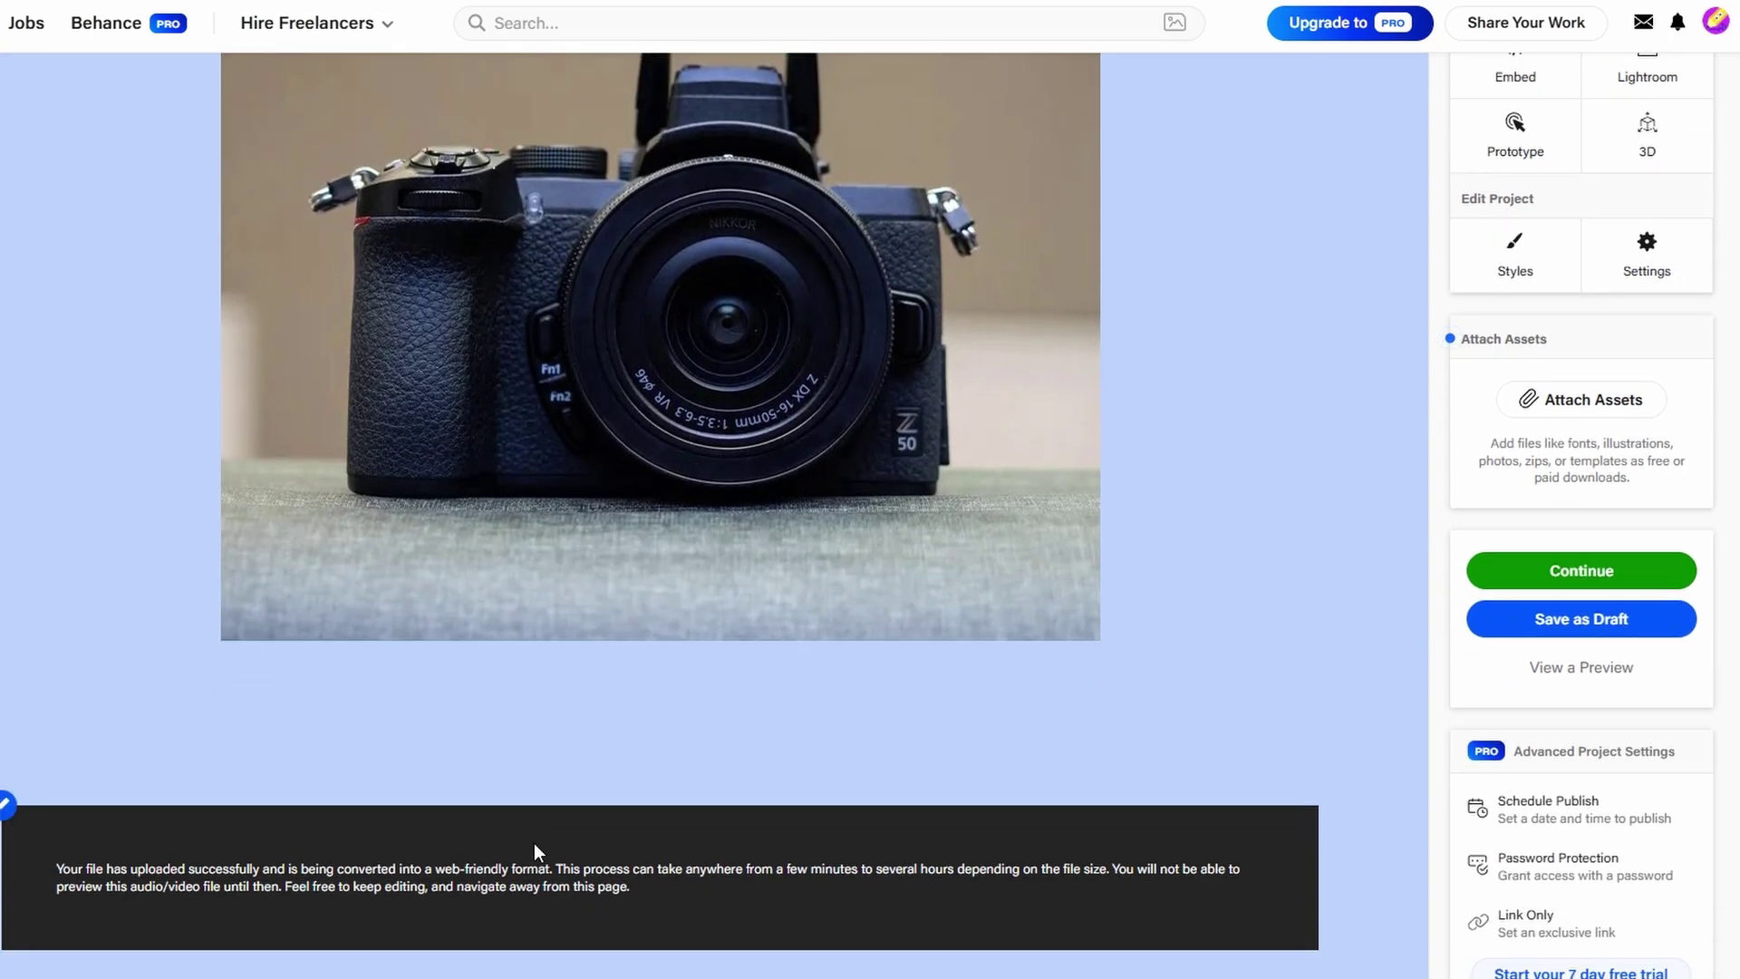
scroll(542, 826, "down", 1)
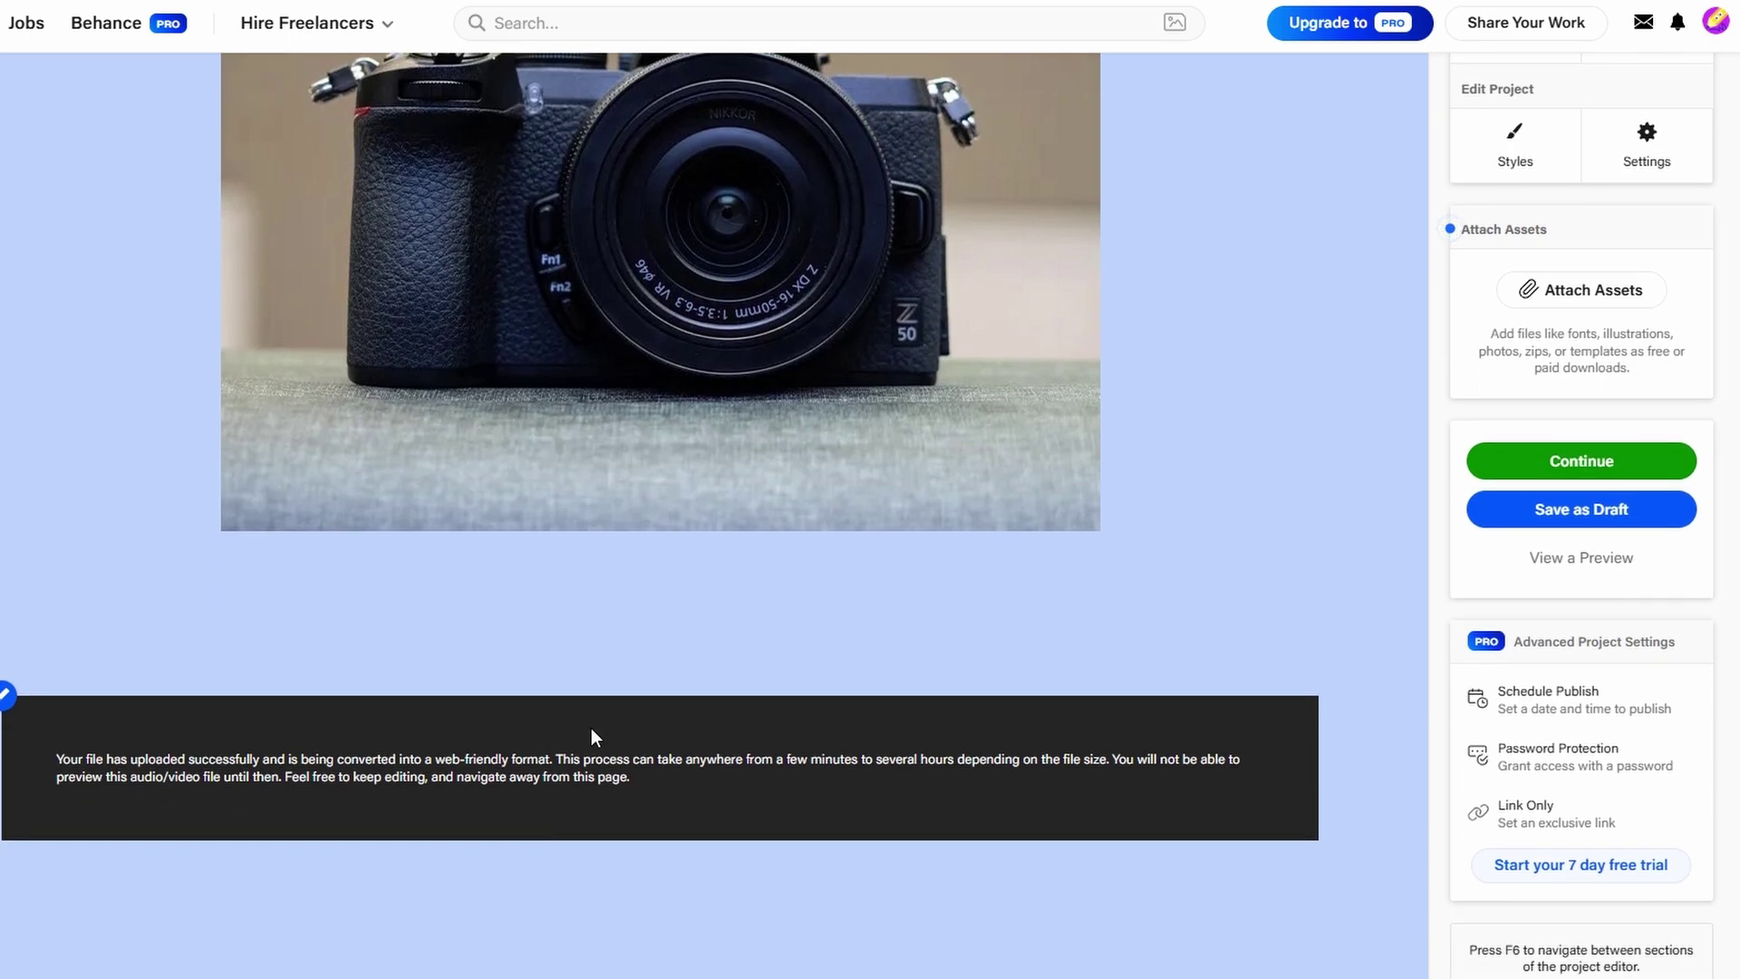
scroll(591, 727, "up", 3)
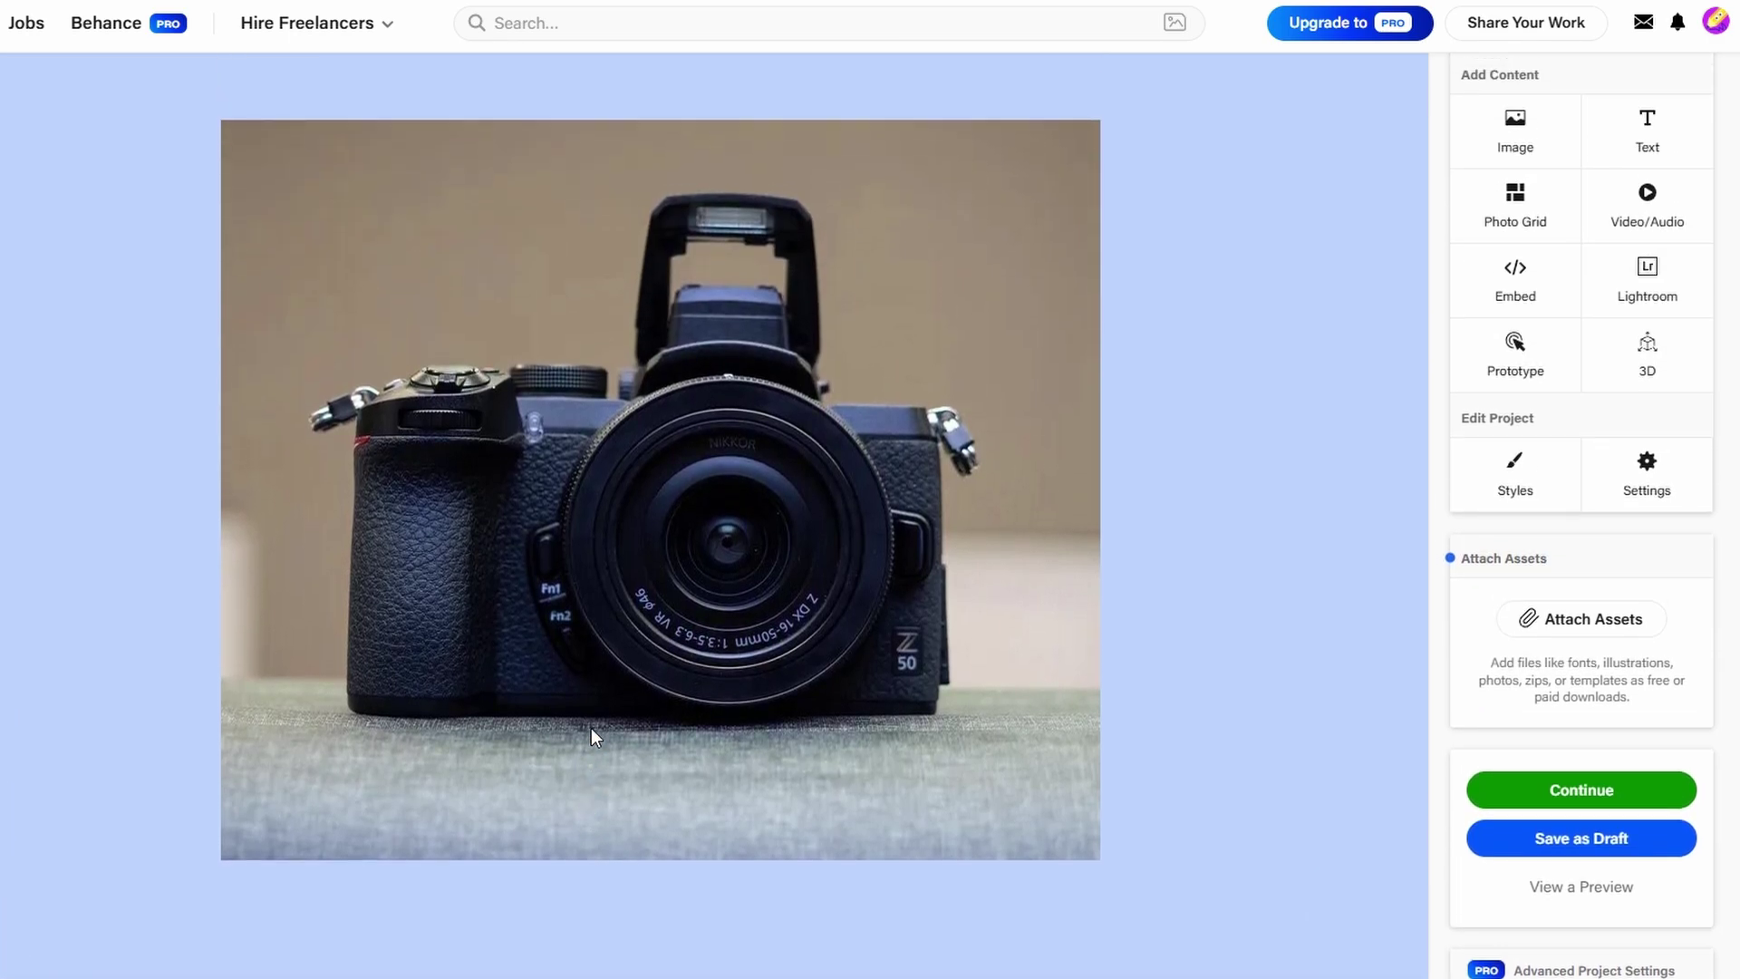
scroll(591, 727, "down", 3)
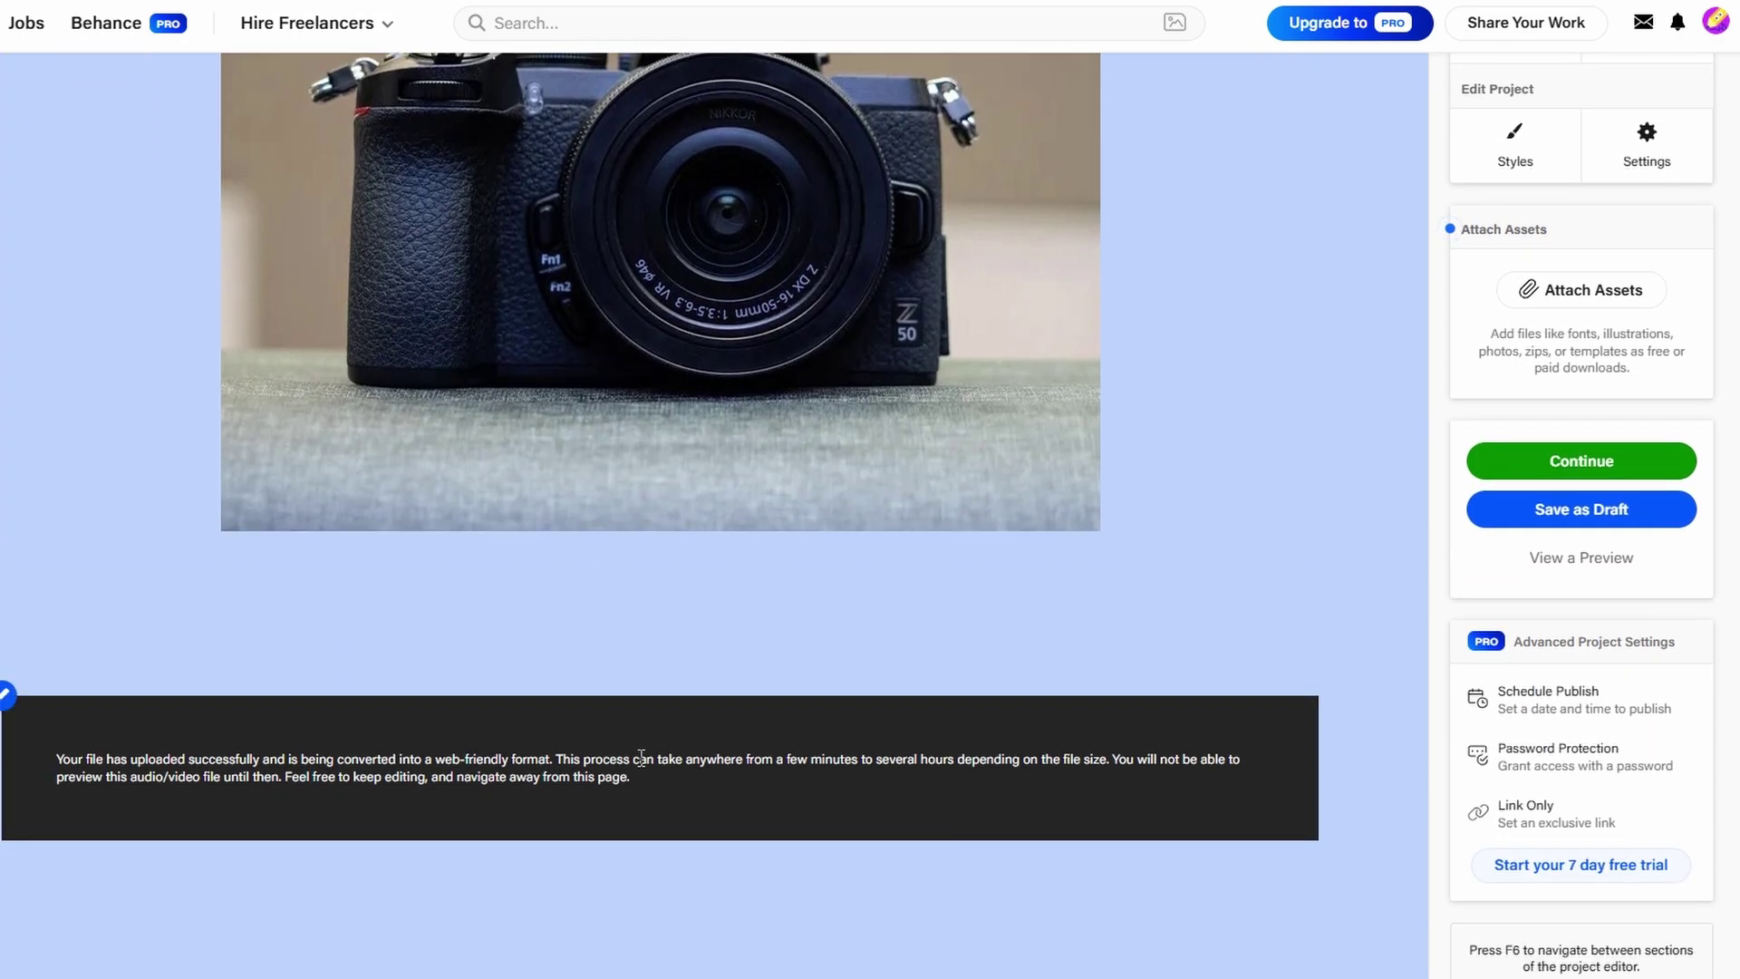
left_click(5, 696)
left_click(2, 859)
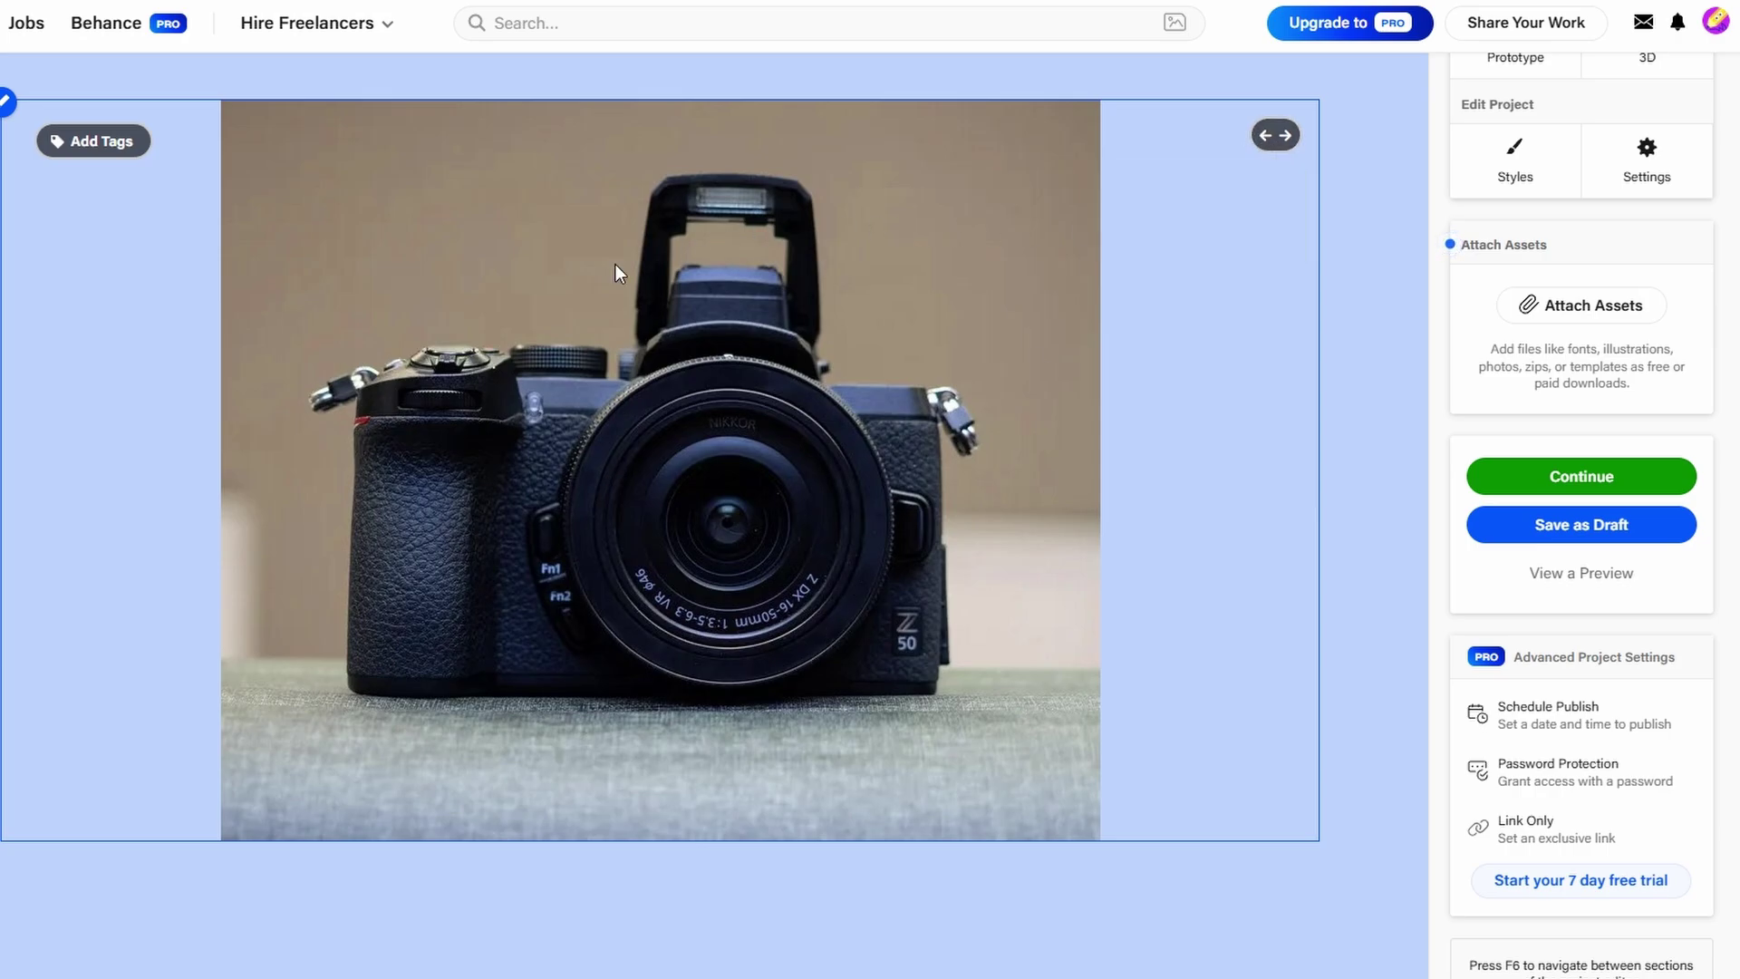
scroll(214, 323, "up", 3)
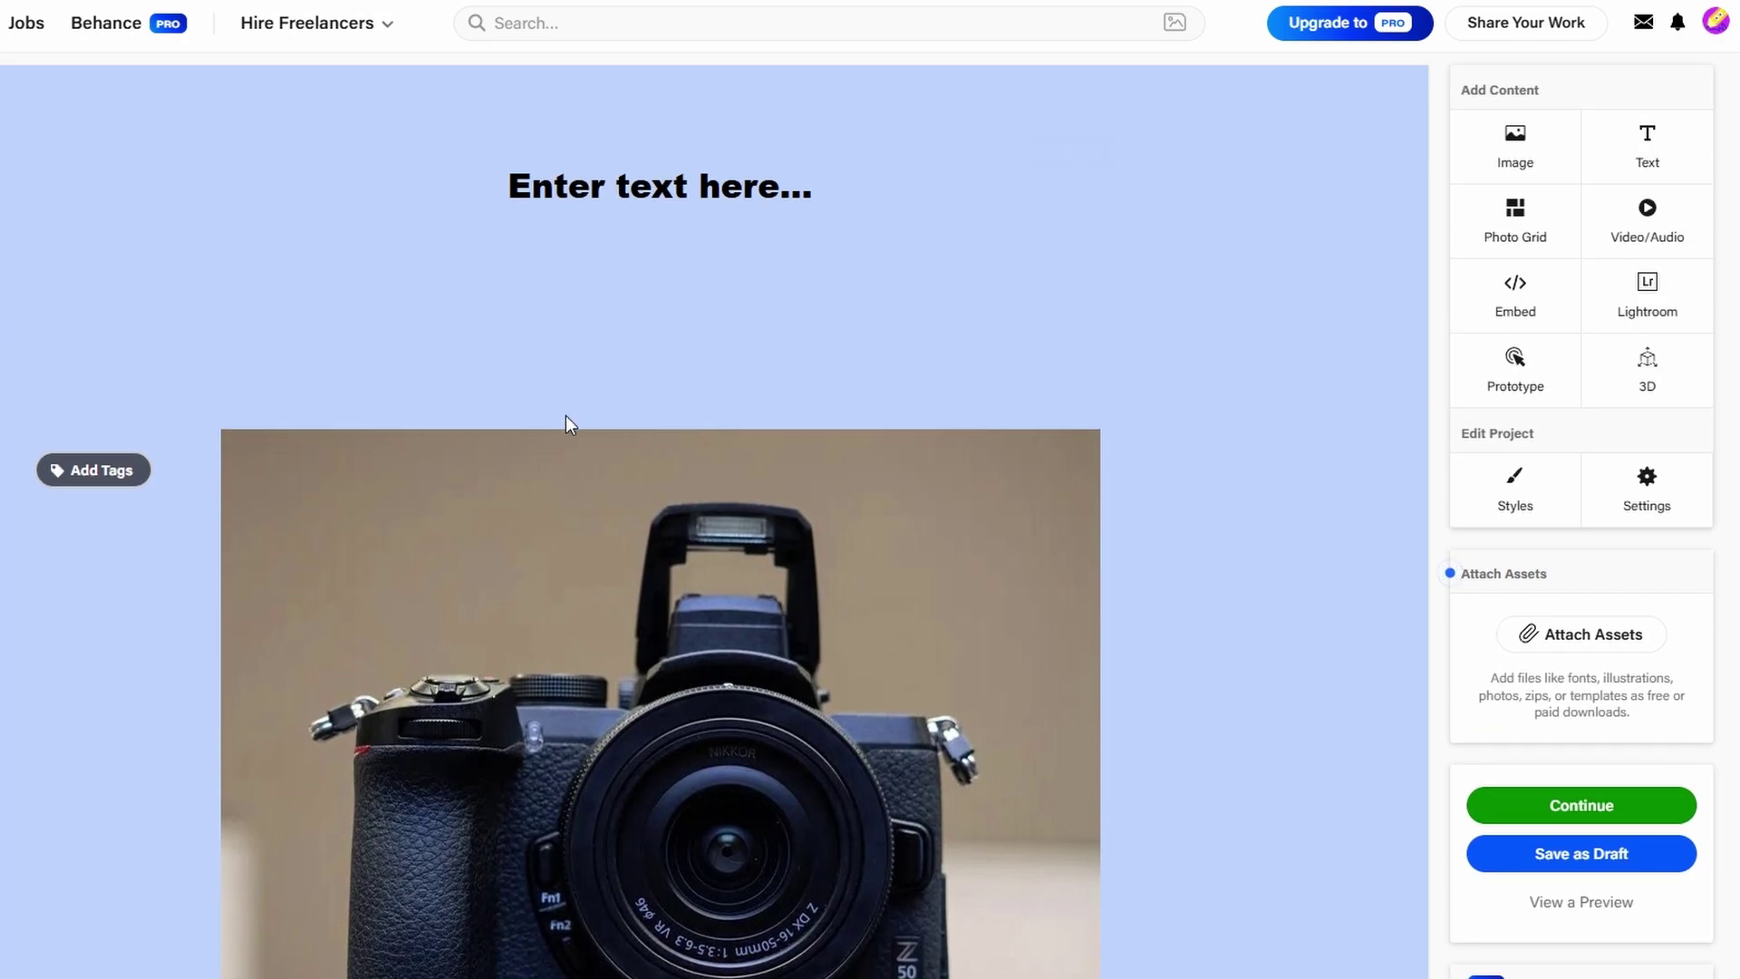
mouse_move(587, 370)
Step: Open the project Settings form and visit the Project Title and Tags fields, leaving them empty
left_click(1652, 472)
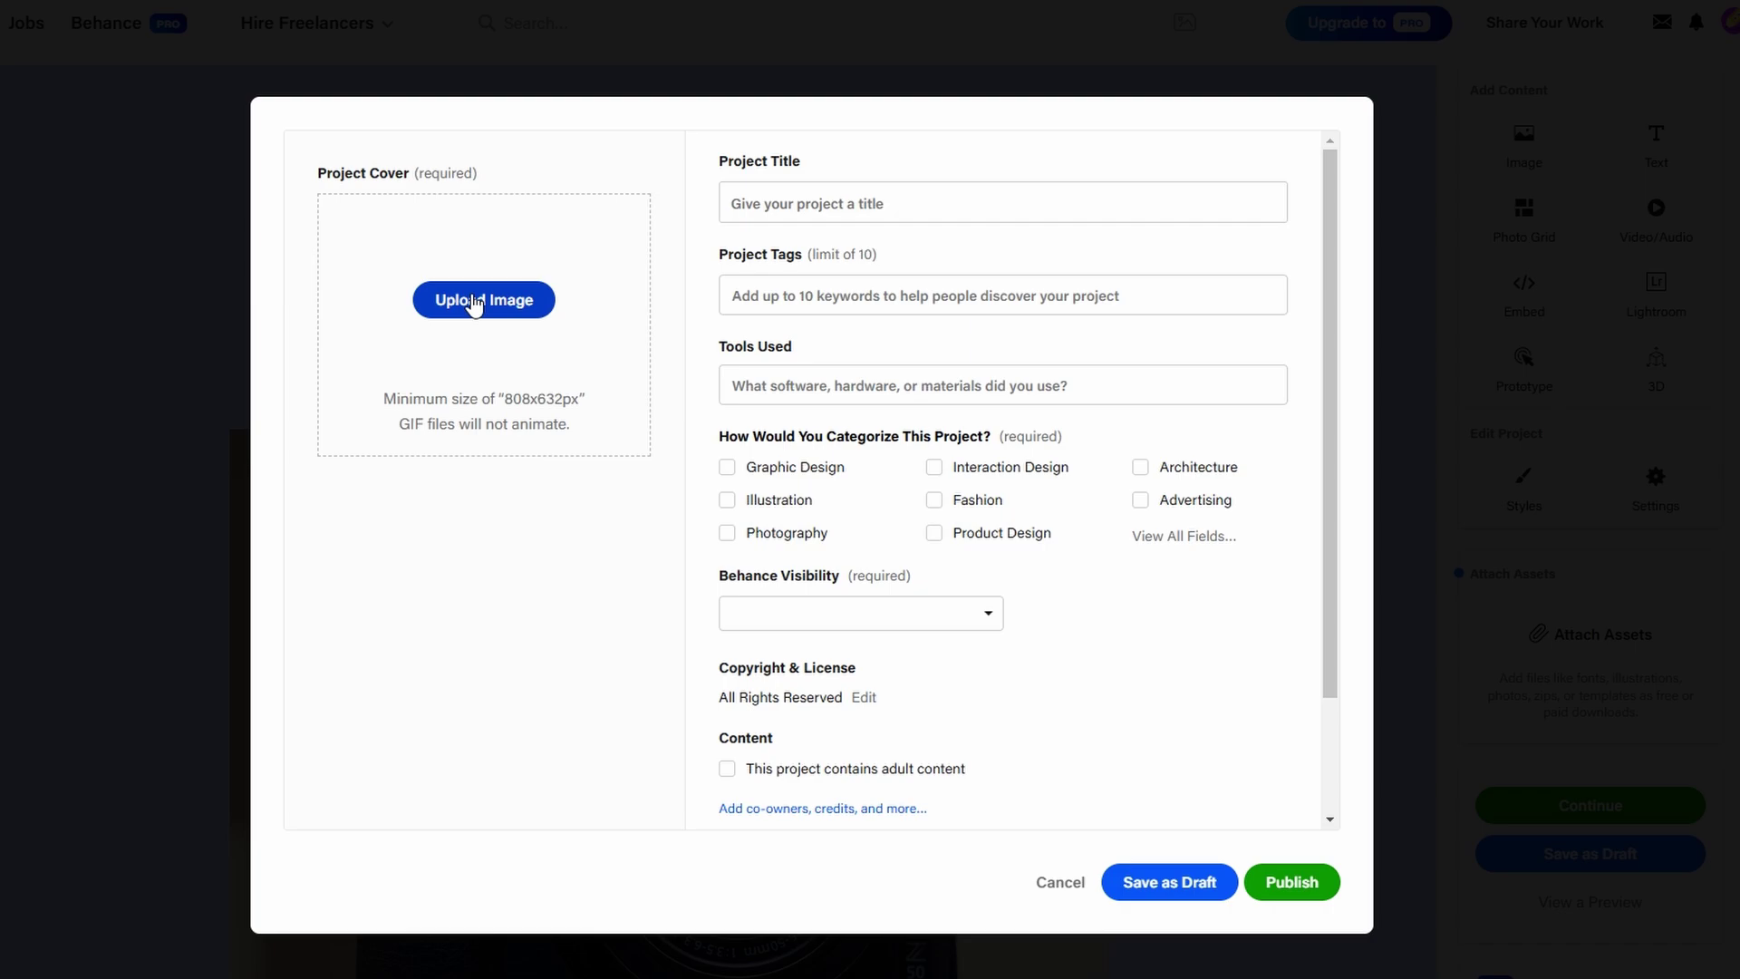
left_click(813, 204)
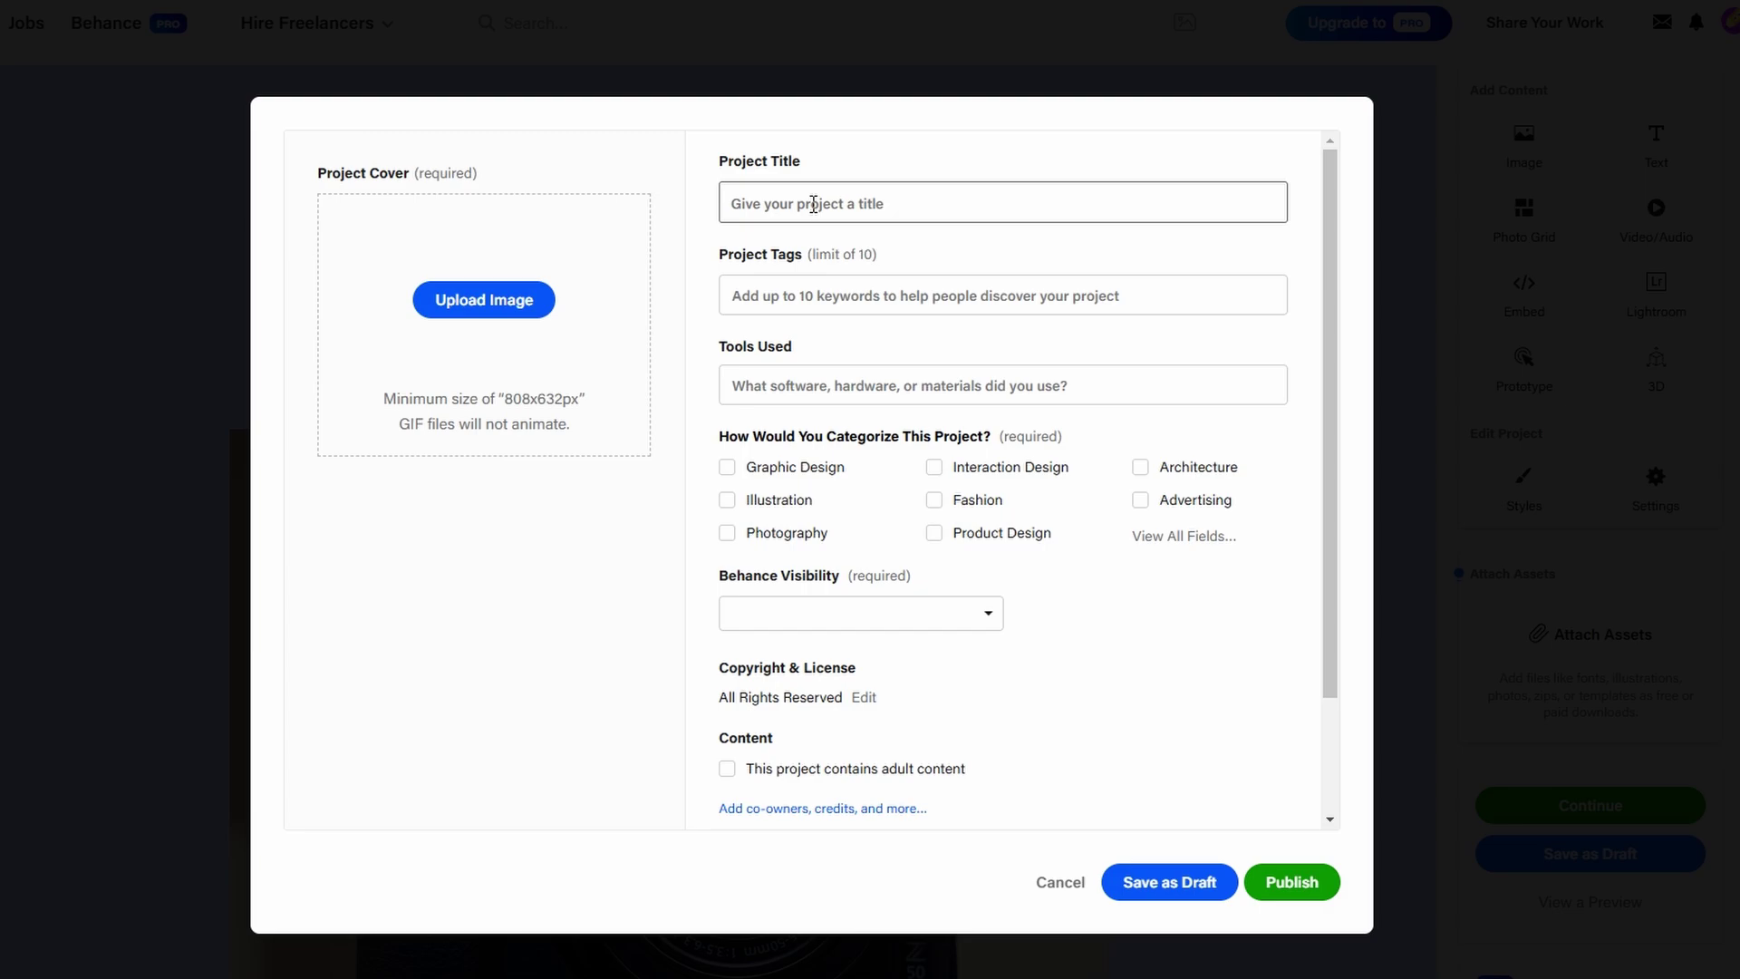
left_click(816, 284)
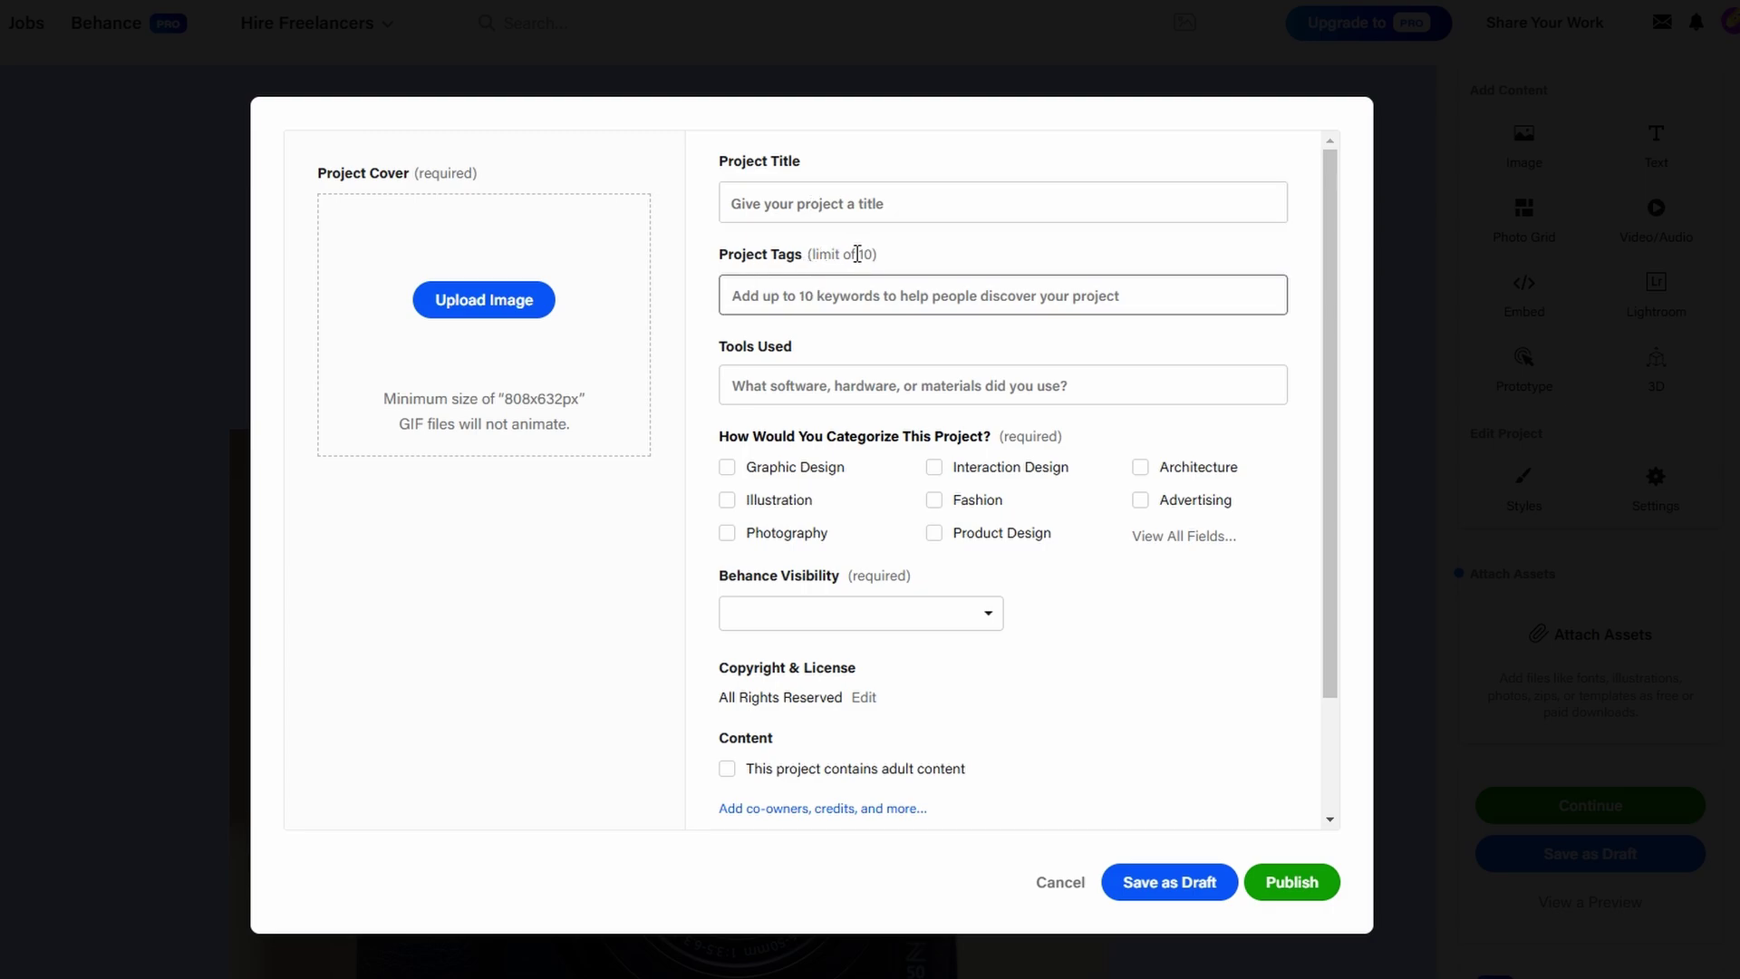
left_click_drag(858, 254, 872, 254)
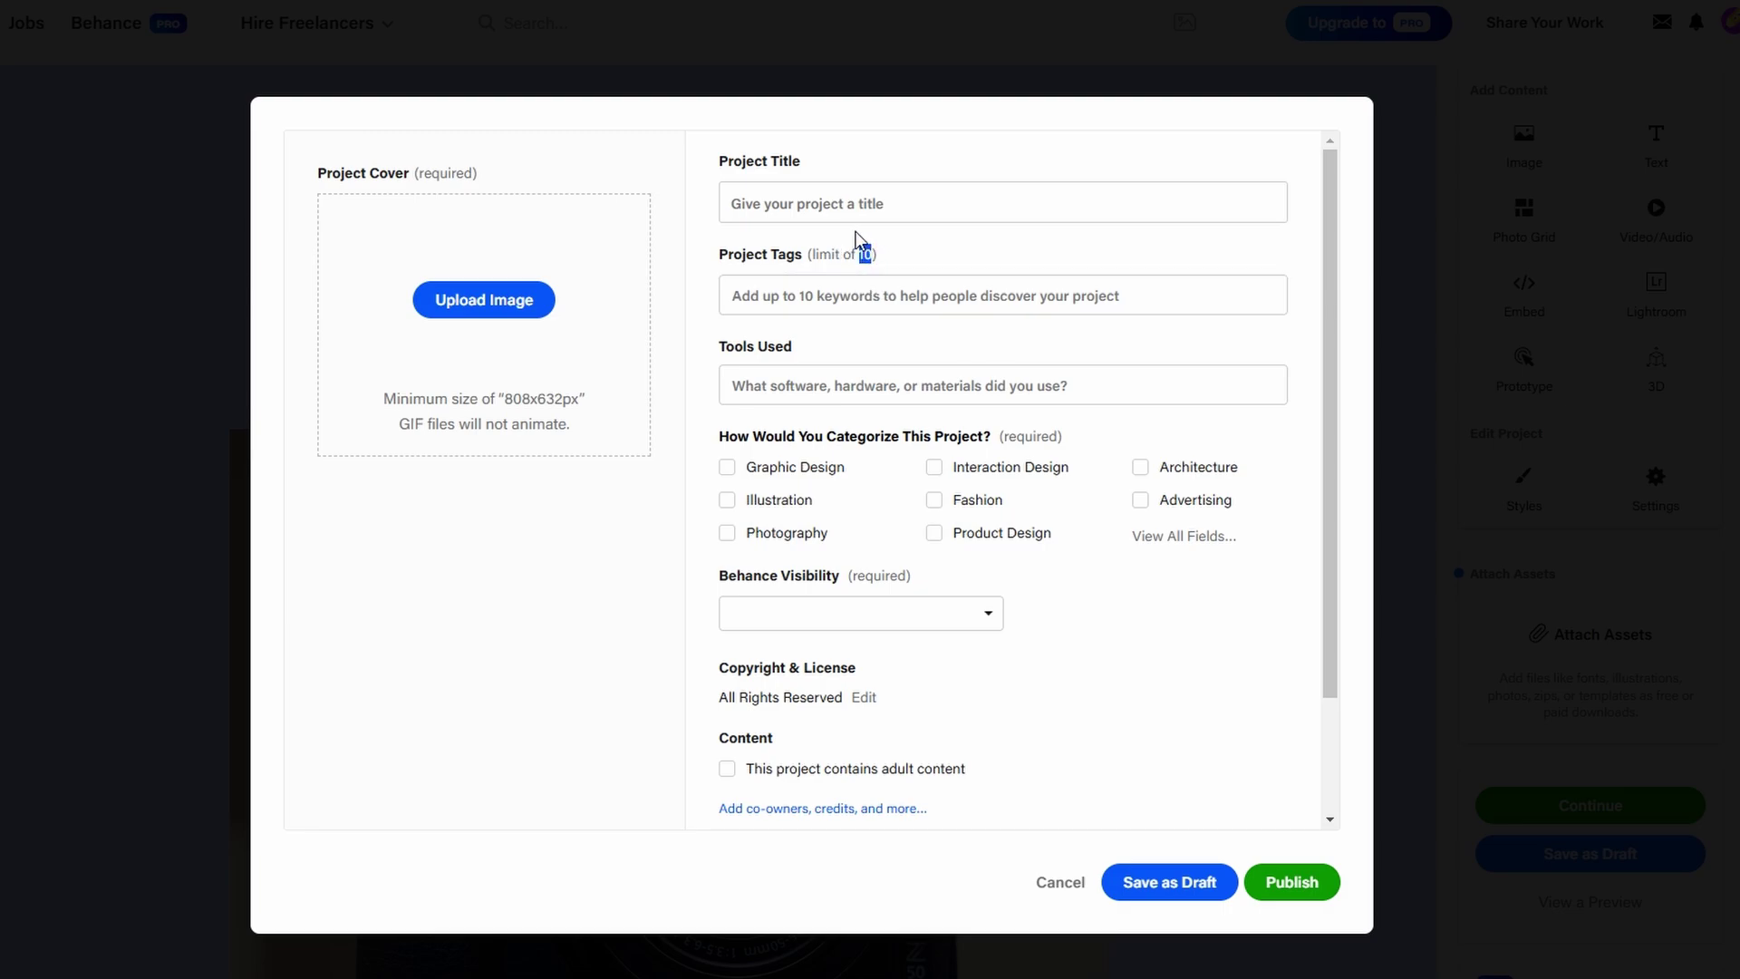
left_click(883, 295)
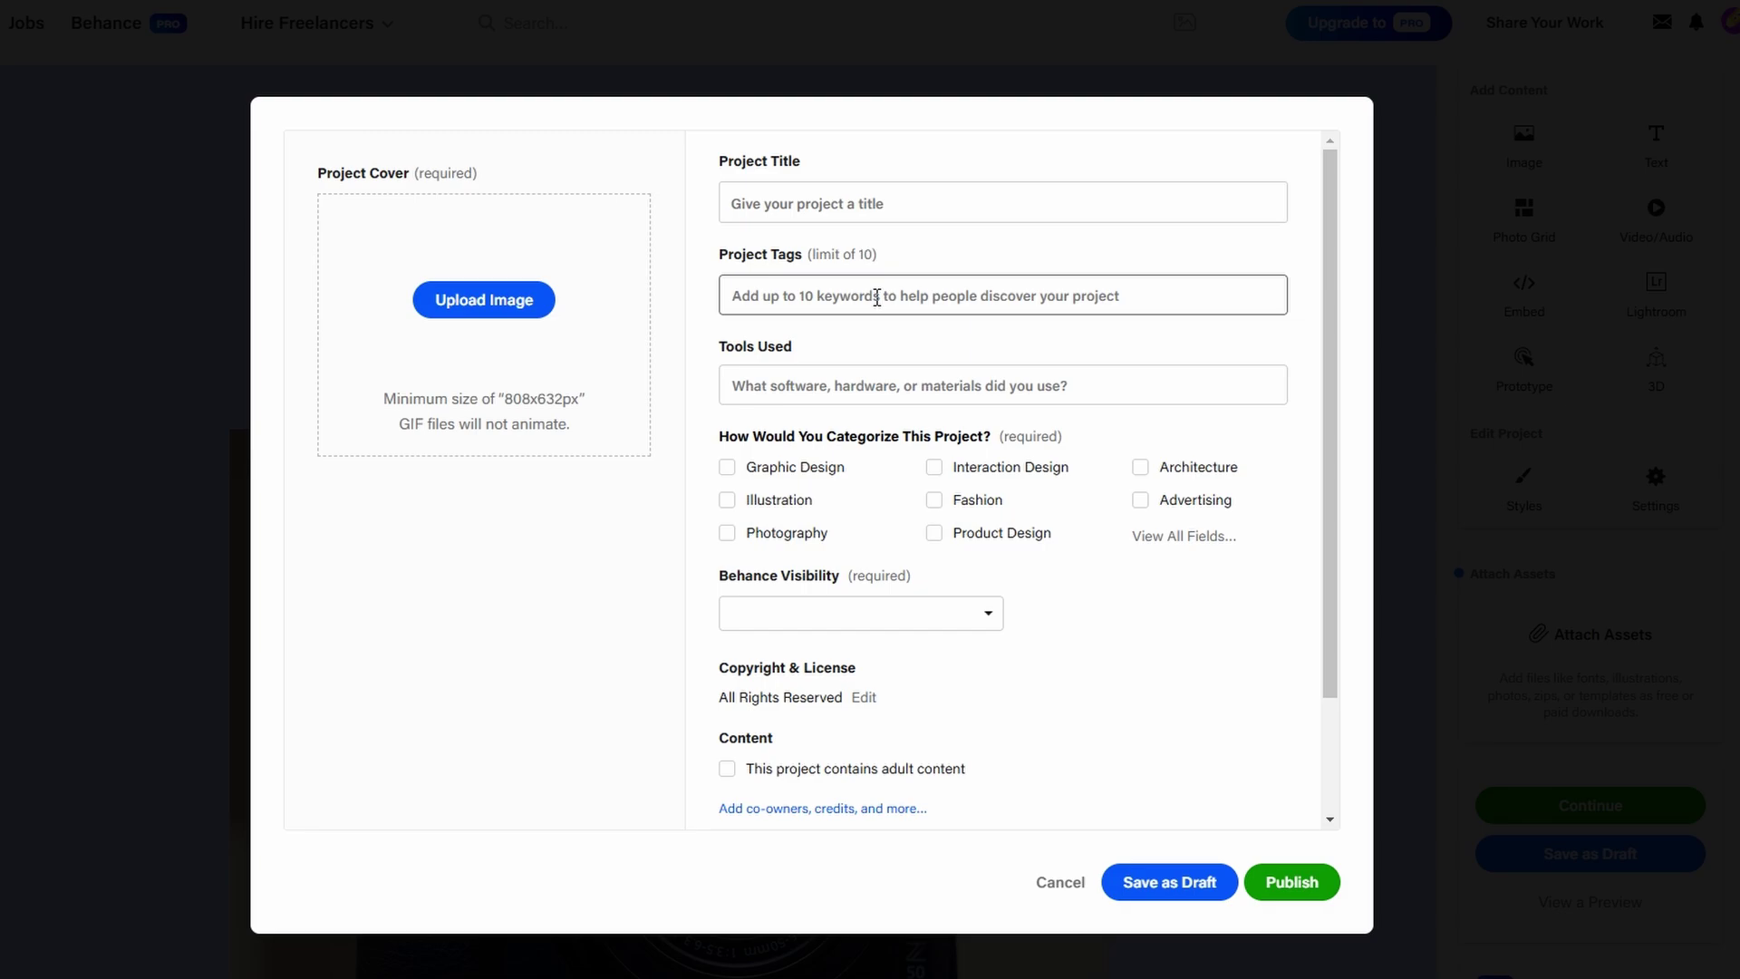
left_click(764, 290)
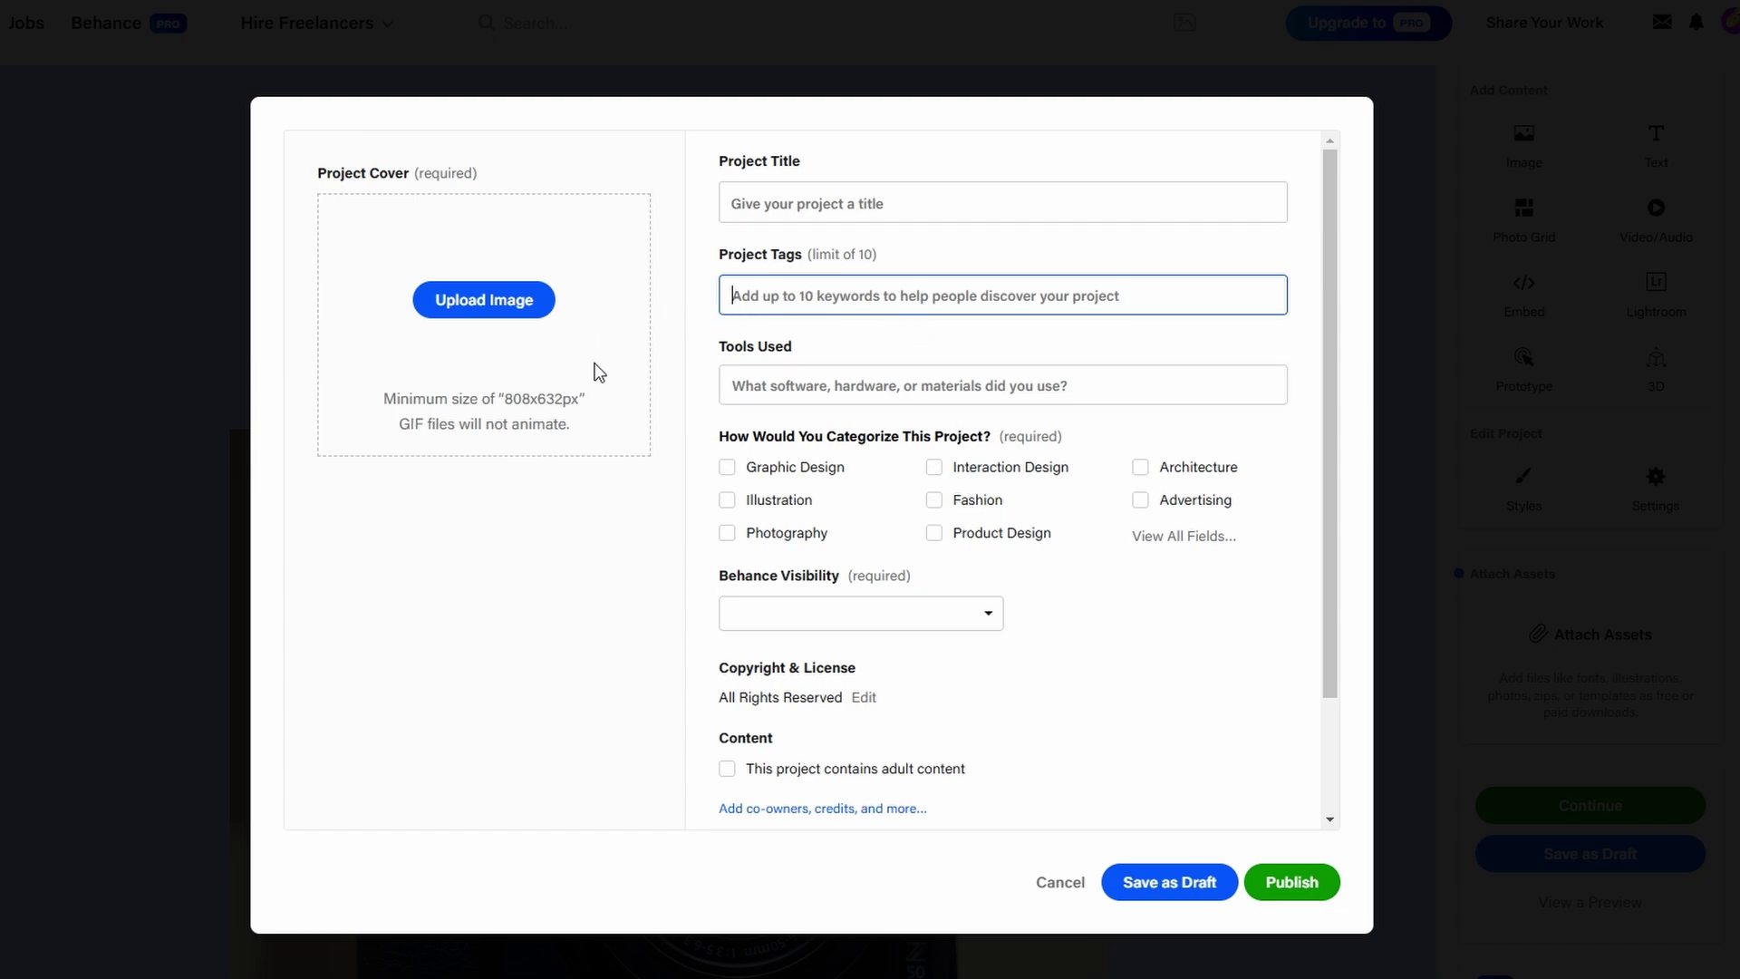
left_click(1175, 550)
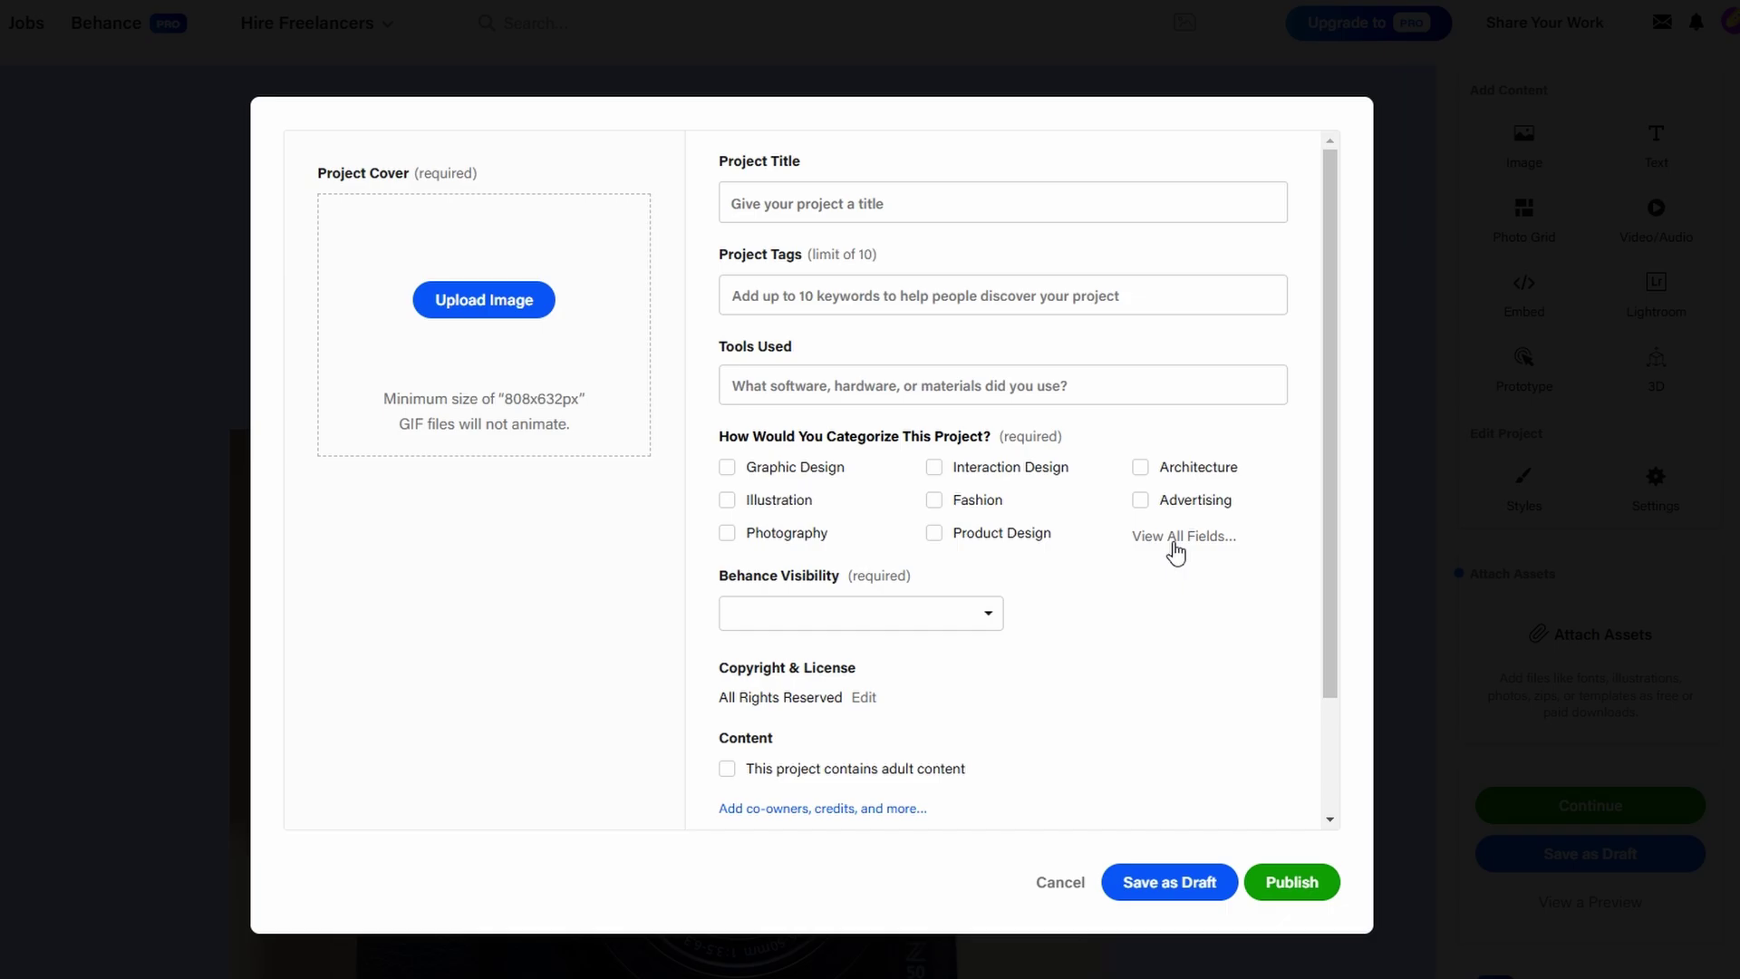
Step: Pick UI/UX from all creative fields, deselecting Graphic Design, and confirm with Done
left_click(1176, 543)
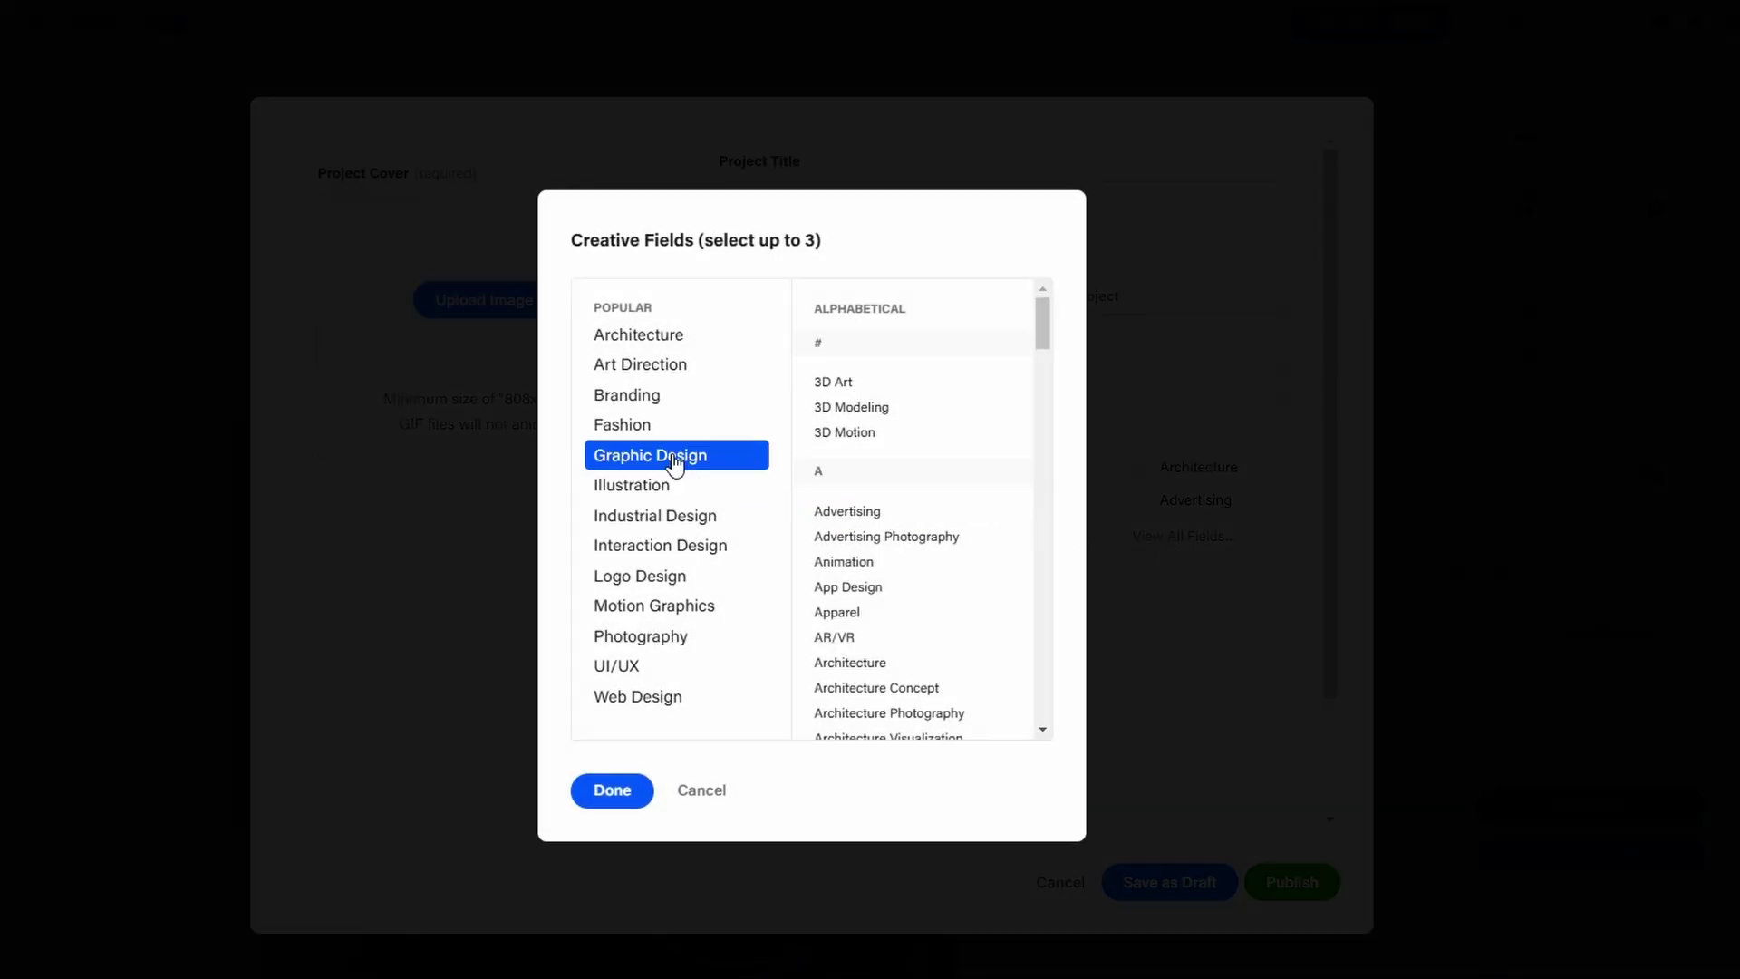
left_click(675, 457)
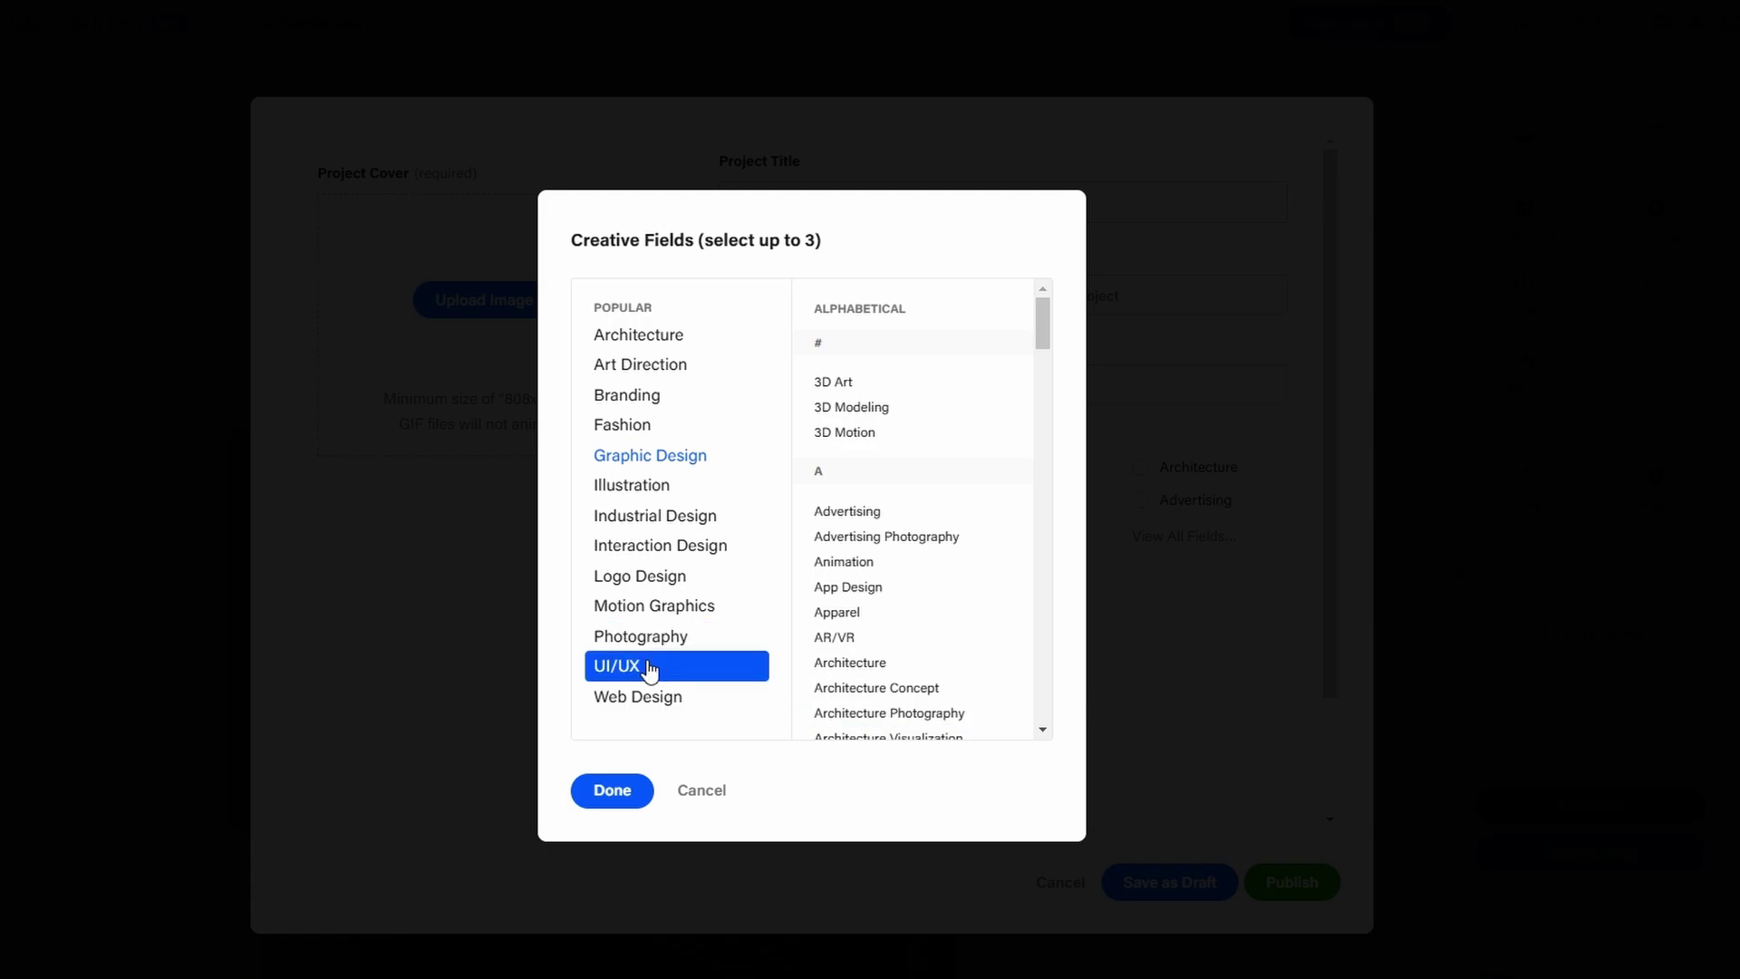
left_click(645, 669)
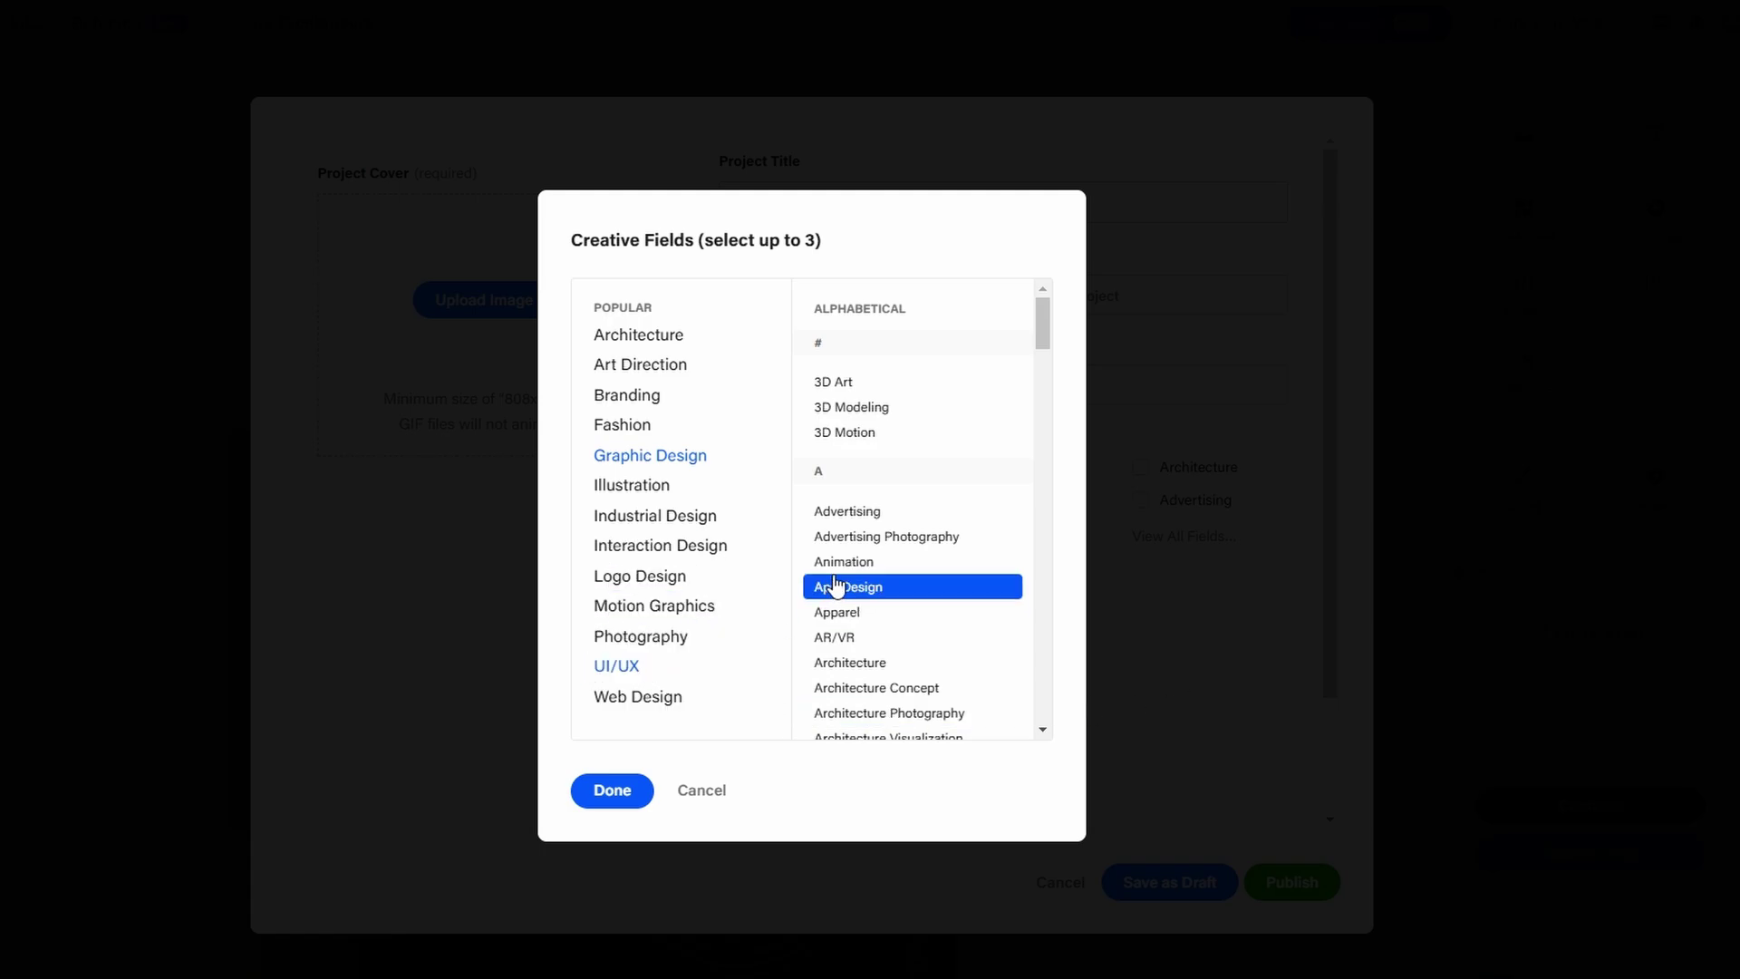
scroll(835, 576, "down", 4)
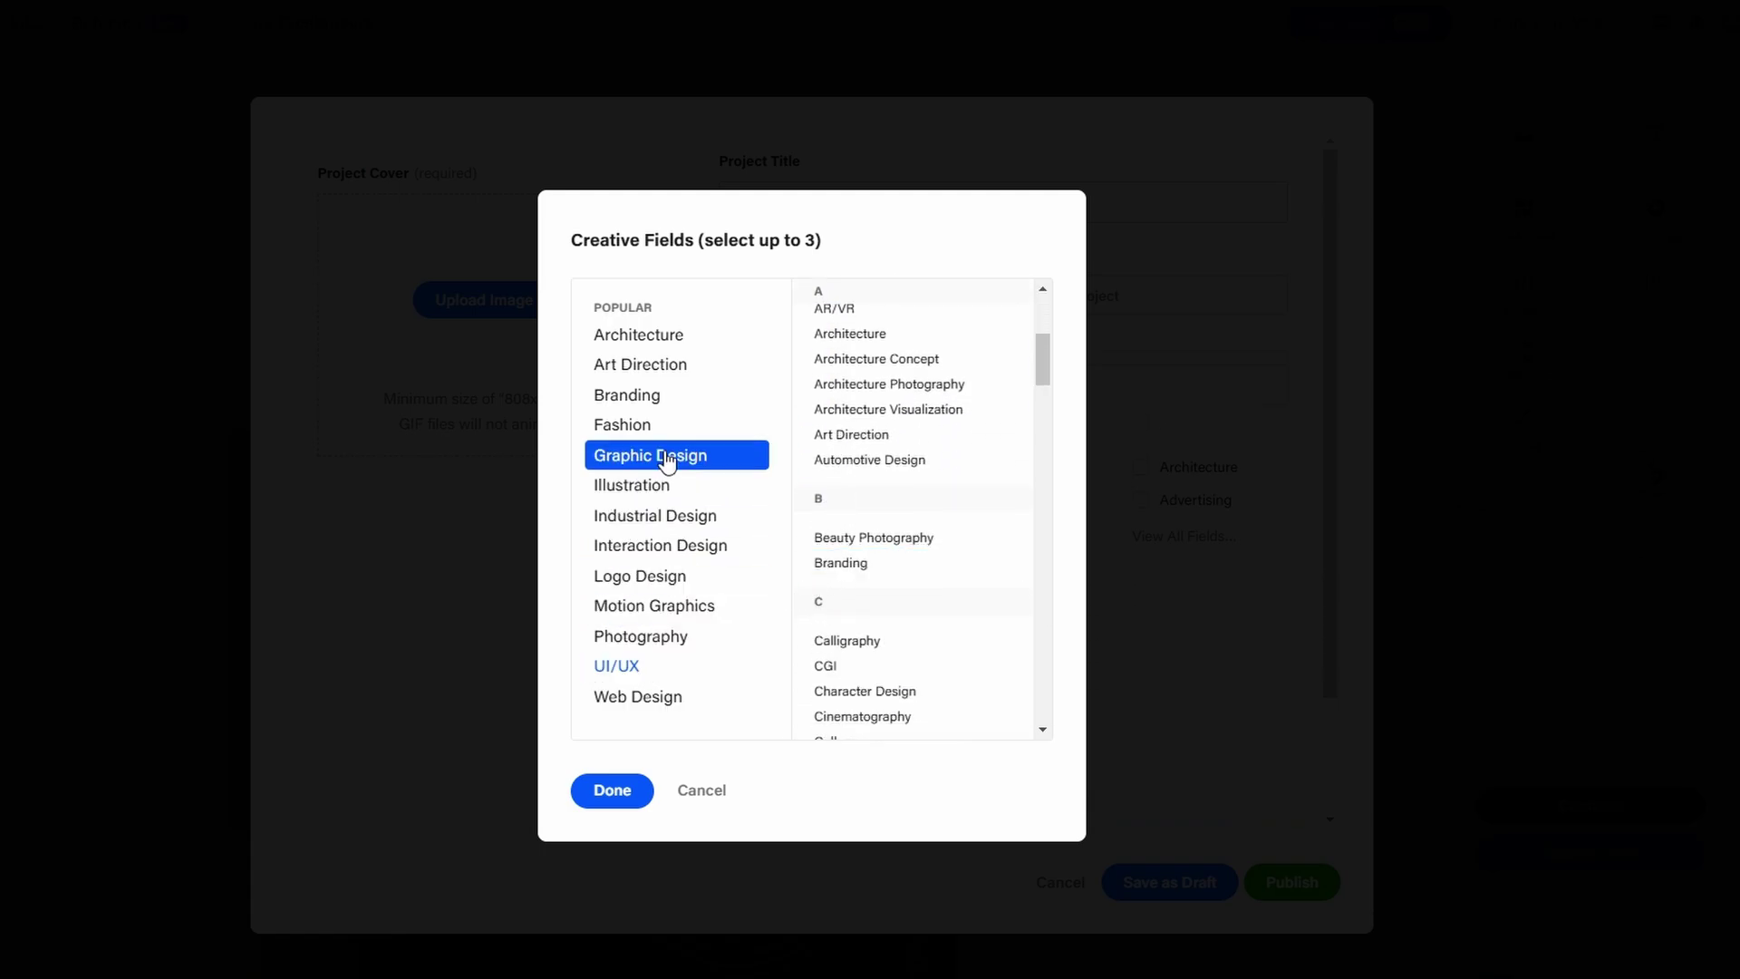
left_click(668, 456)
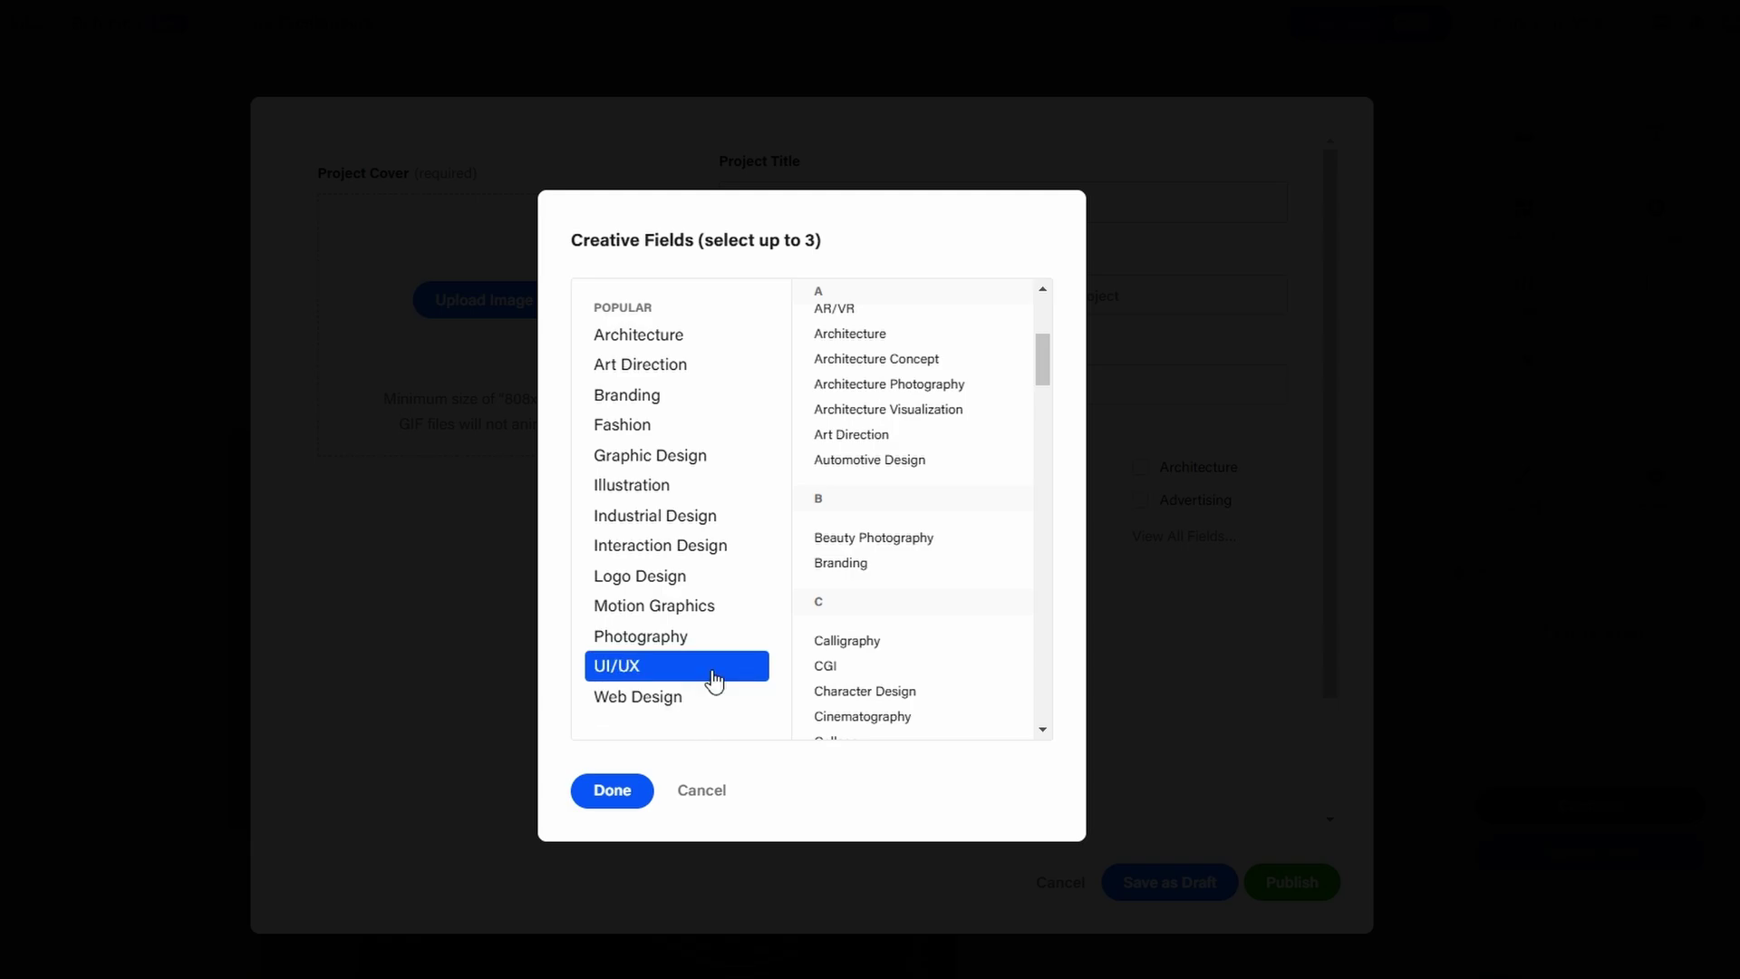
left_click(591, 803)
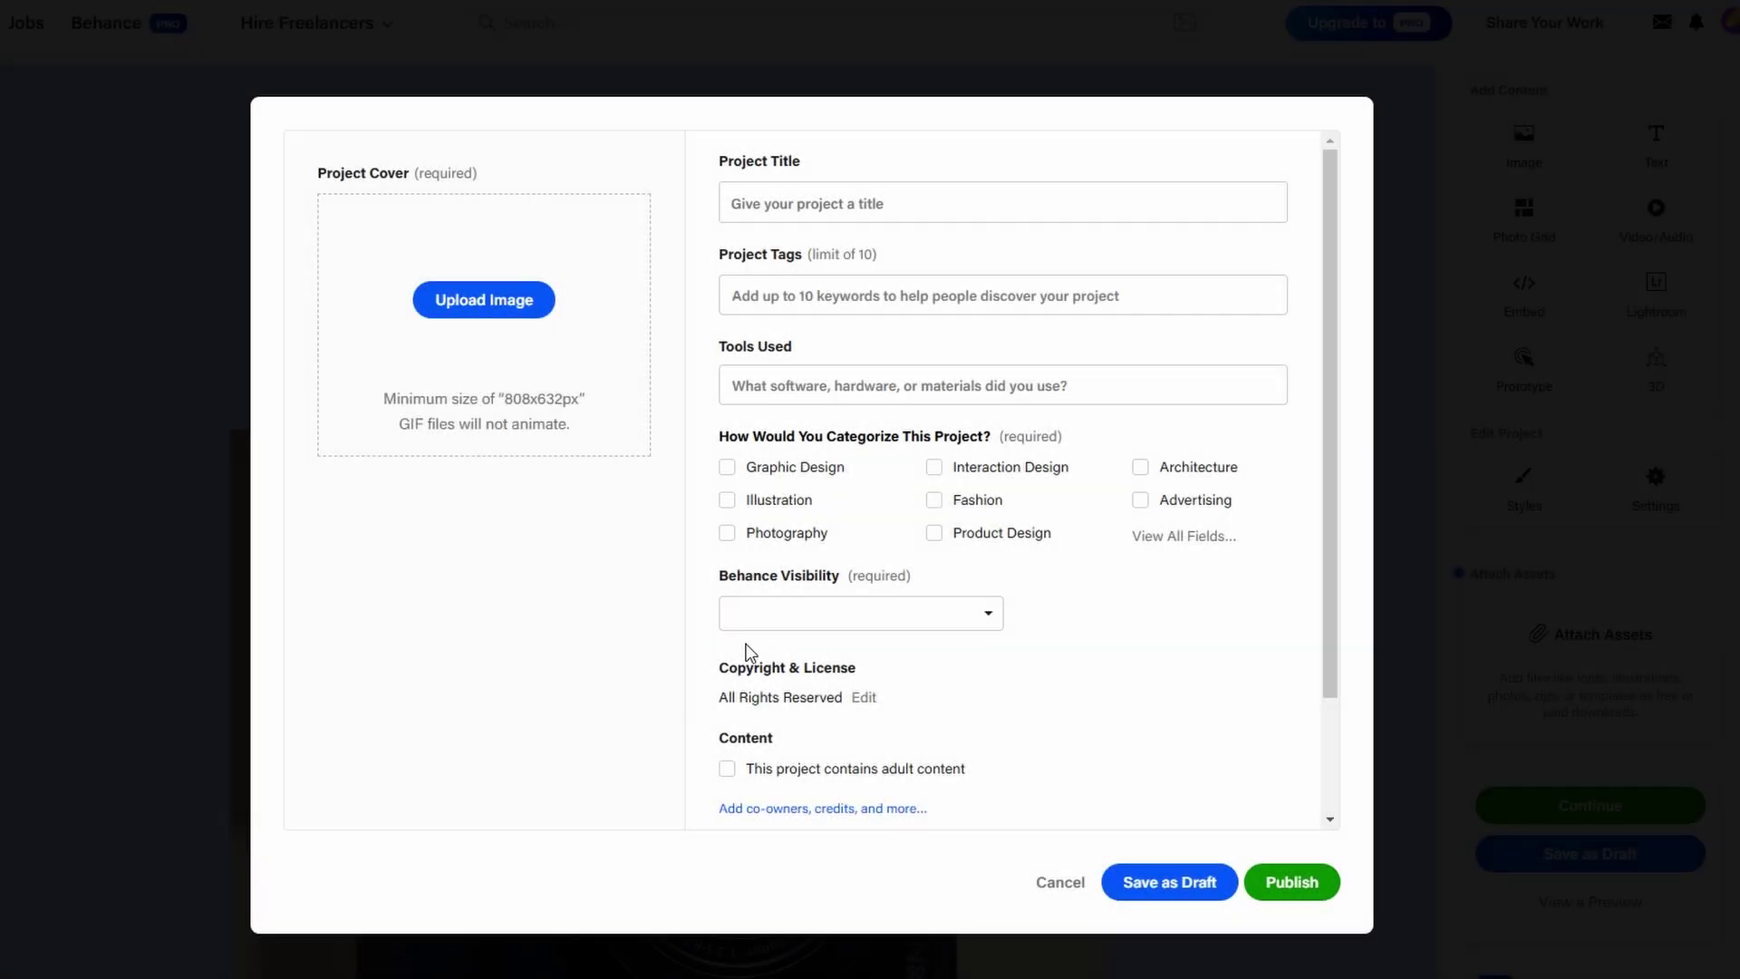
Step: Scroll through the publish settings form to review its required fields
scroll(886, 498, "down", 3)
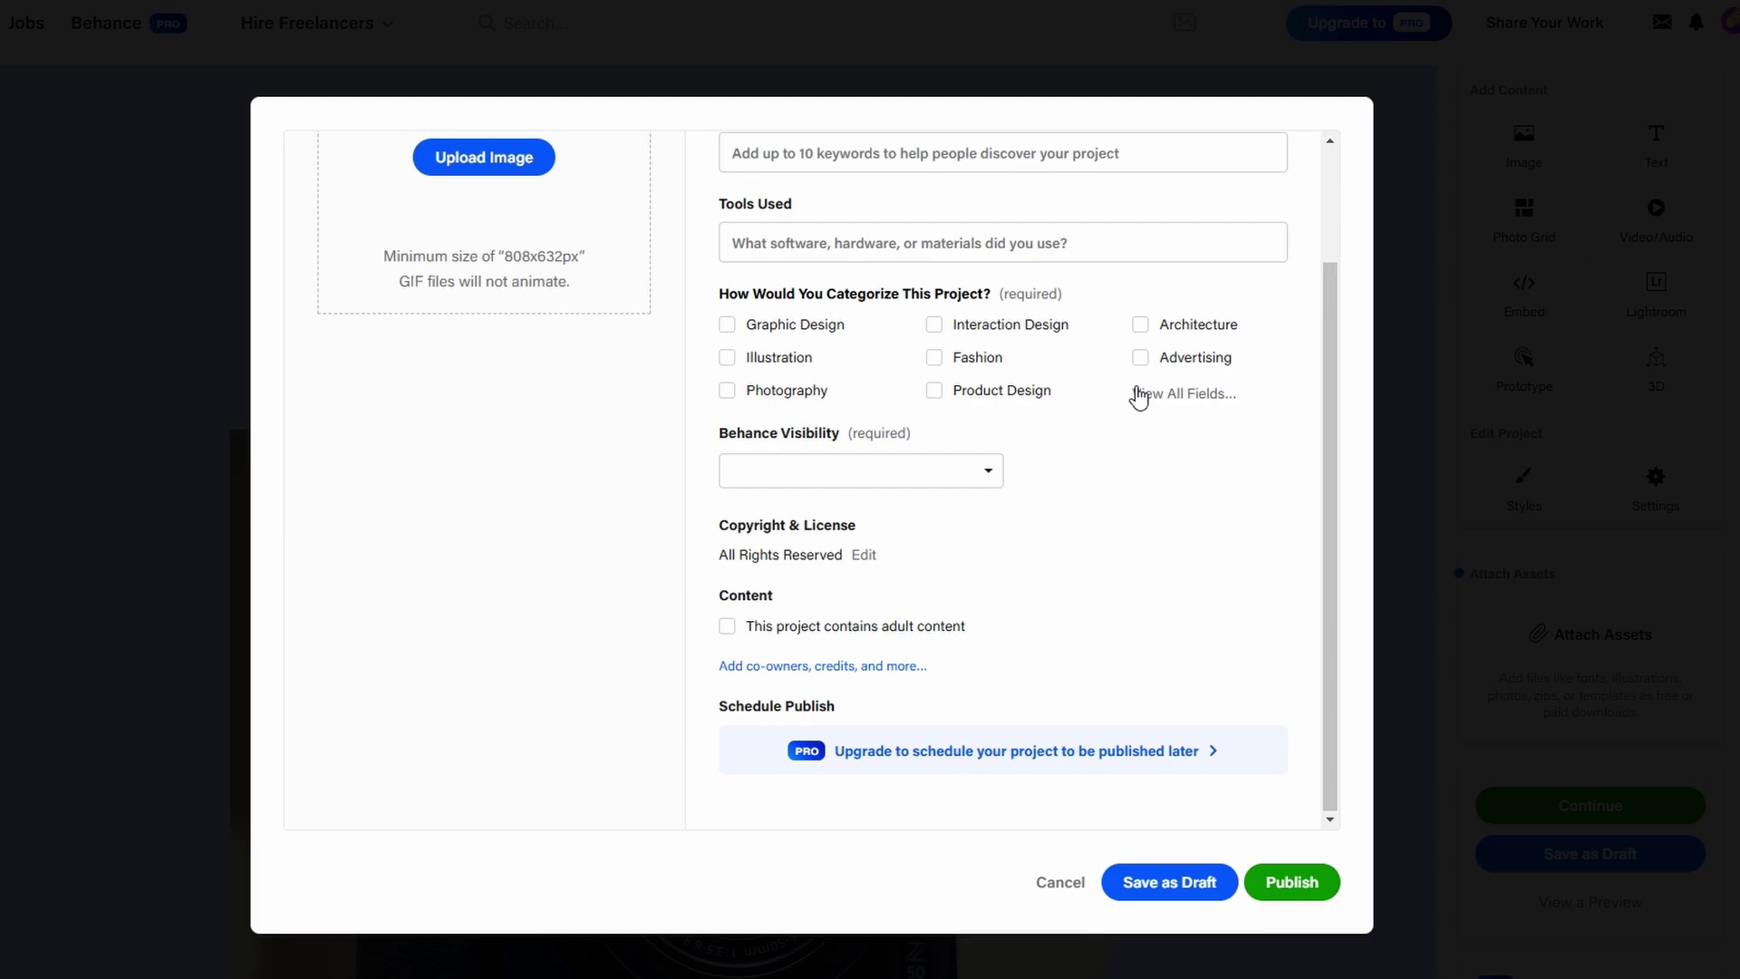
scroll(1138, 393, "up", 3)
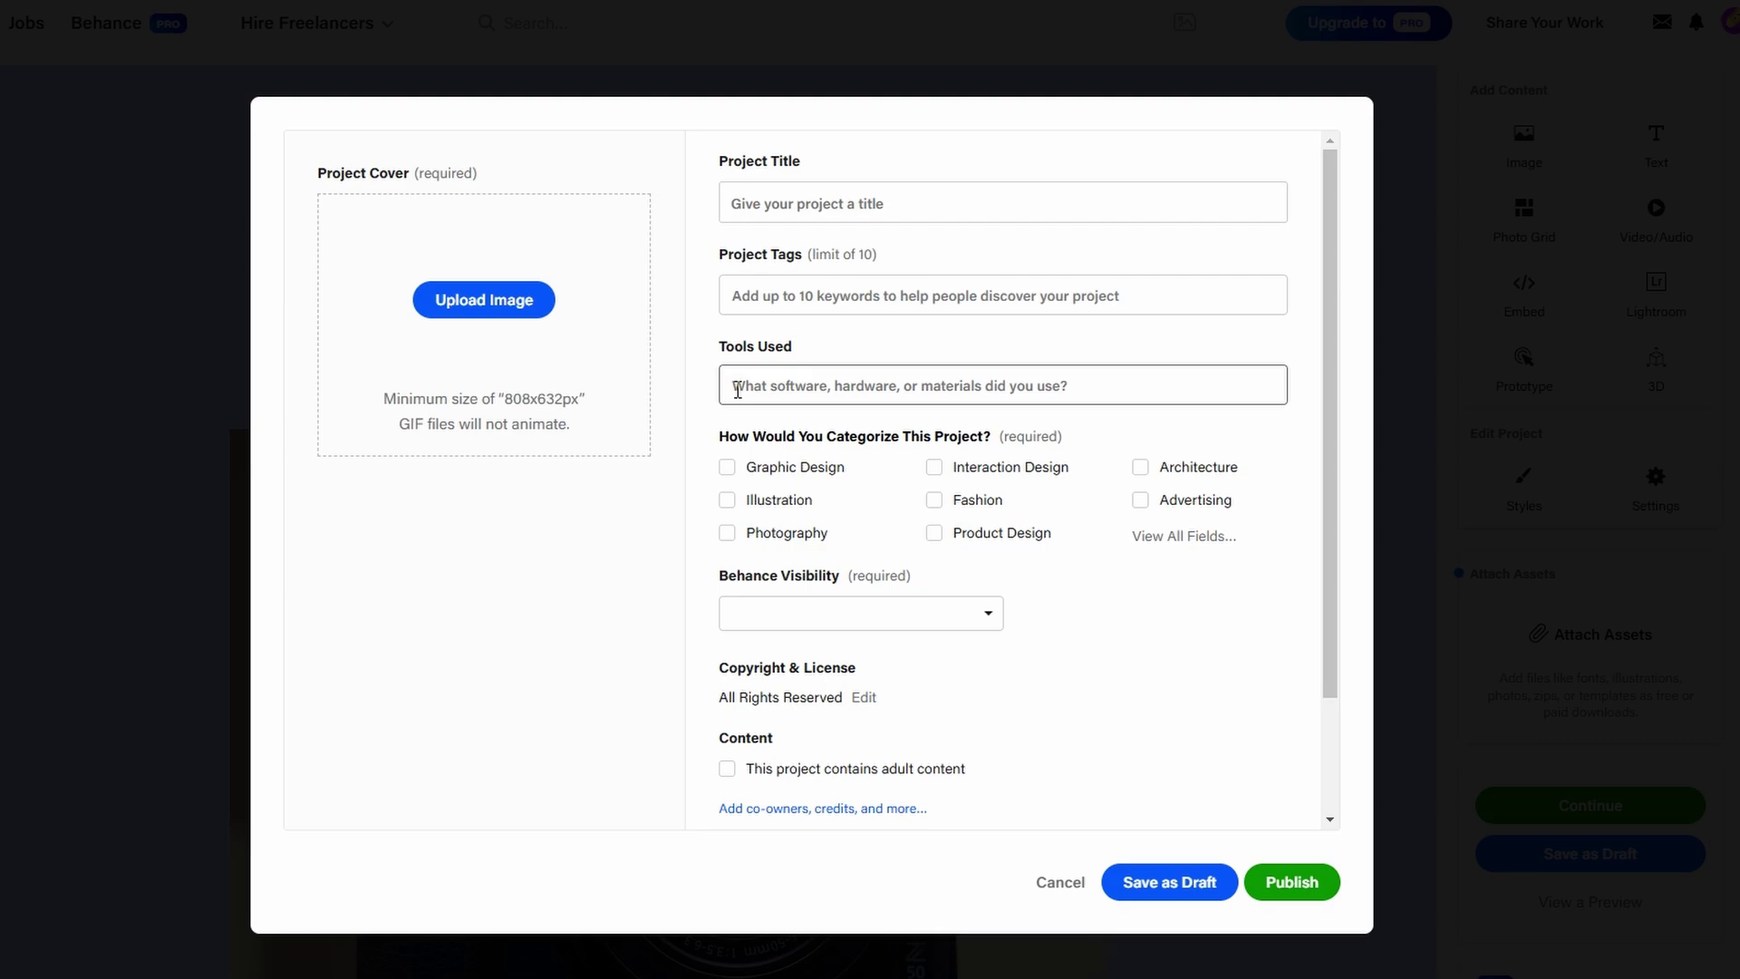
scroll(924, 516, "down", 1)
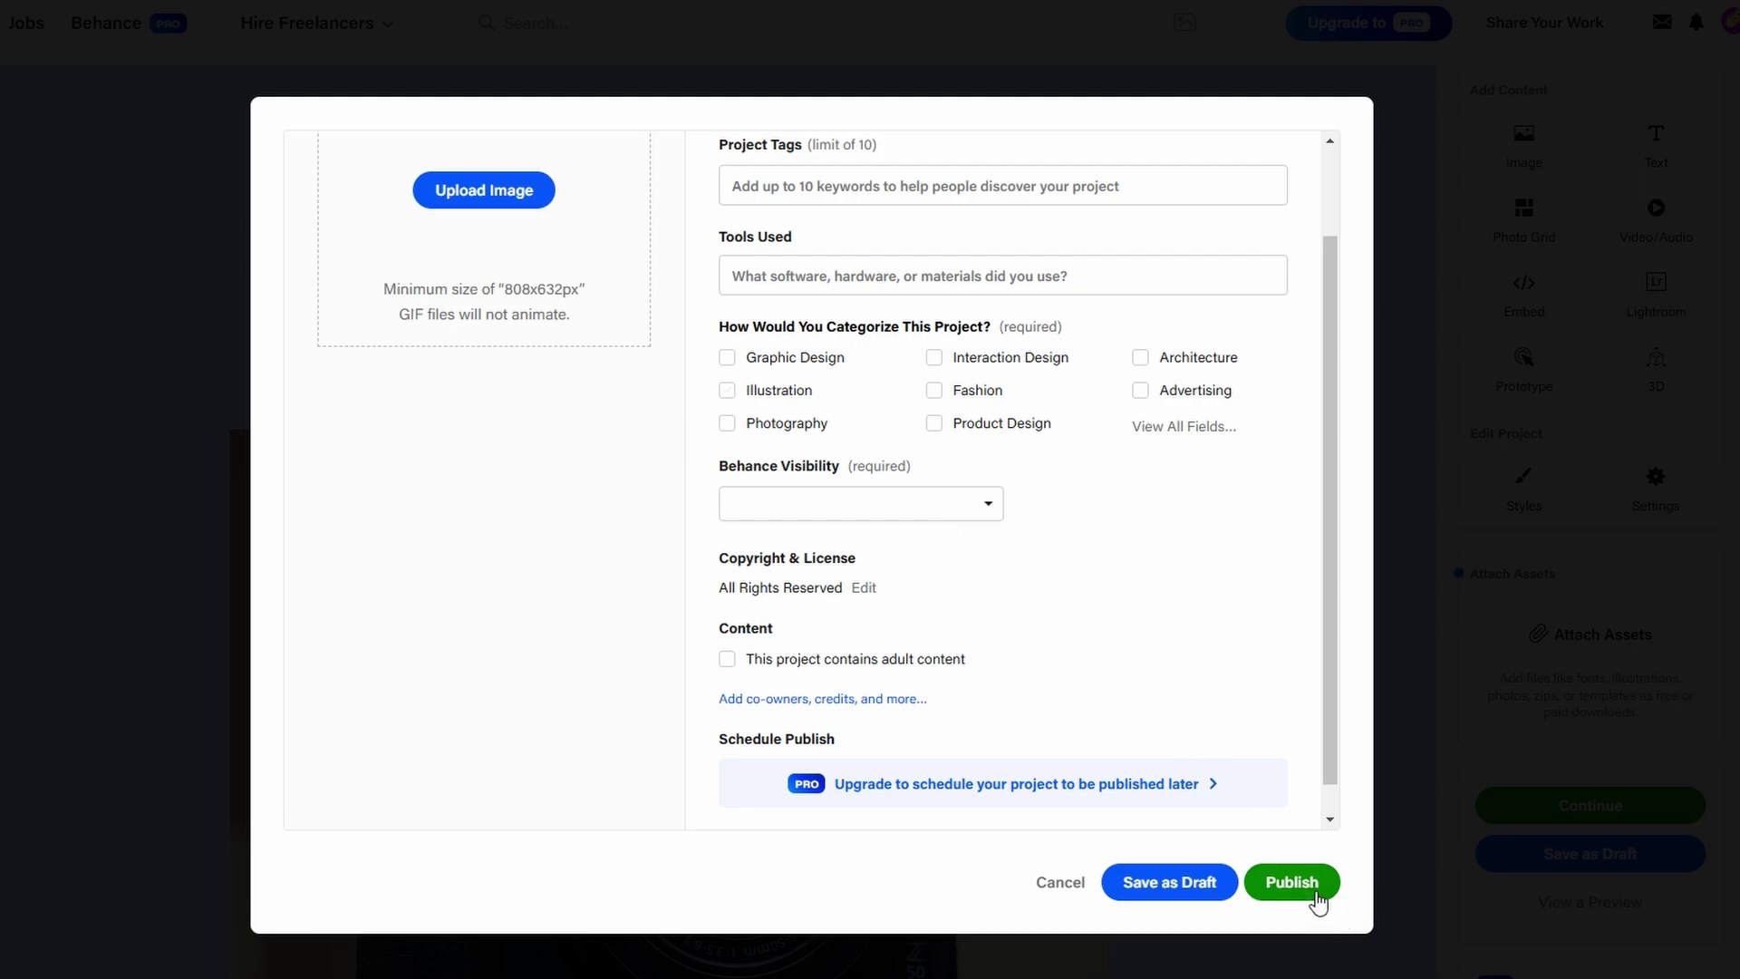
scroll(1223, 746, "down", 1)
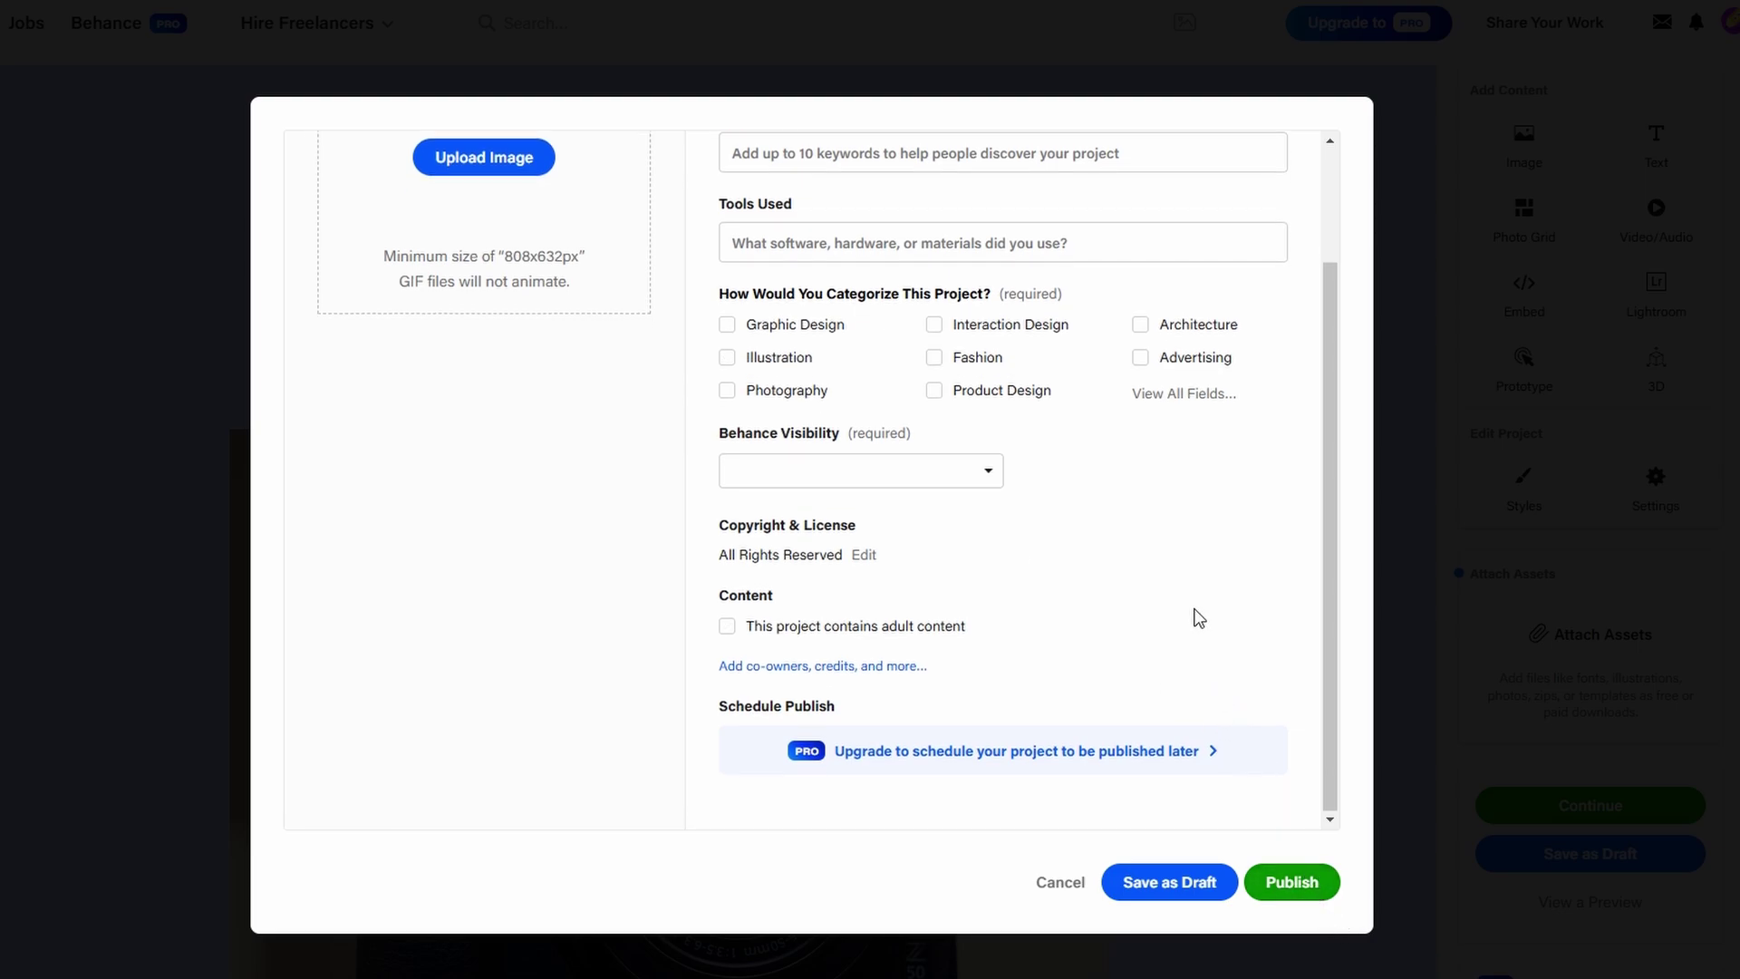
Step: In the publish settings, set the project's Behance visibility to Private, visible only to its owner
left_click(1290, 883)
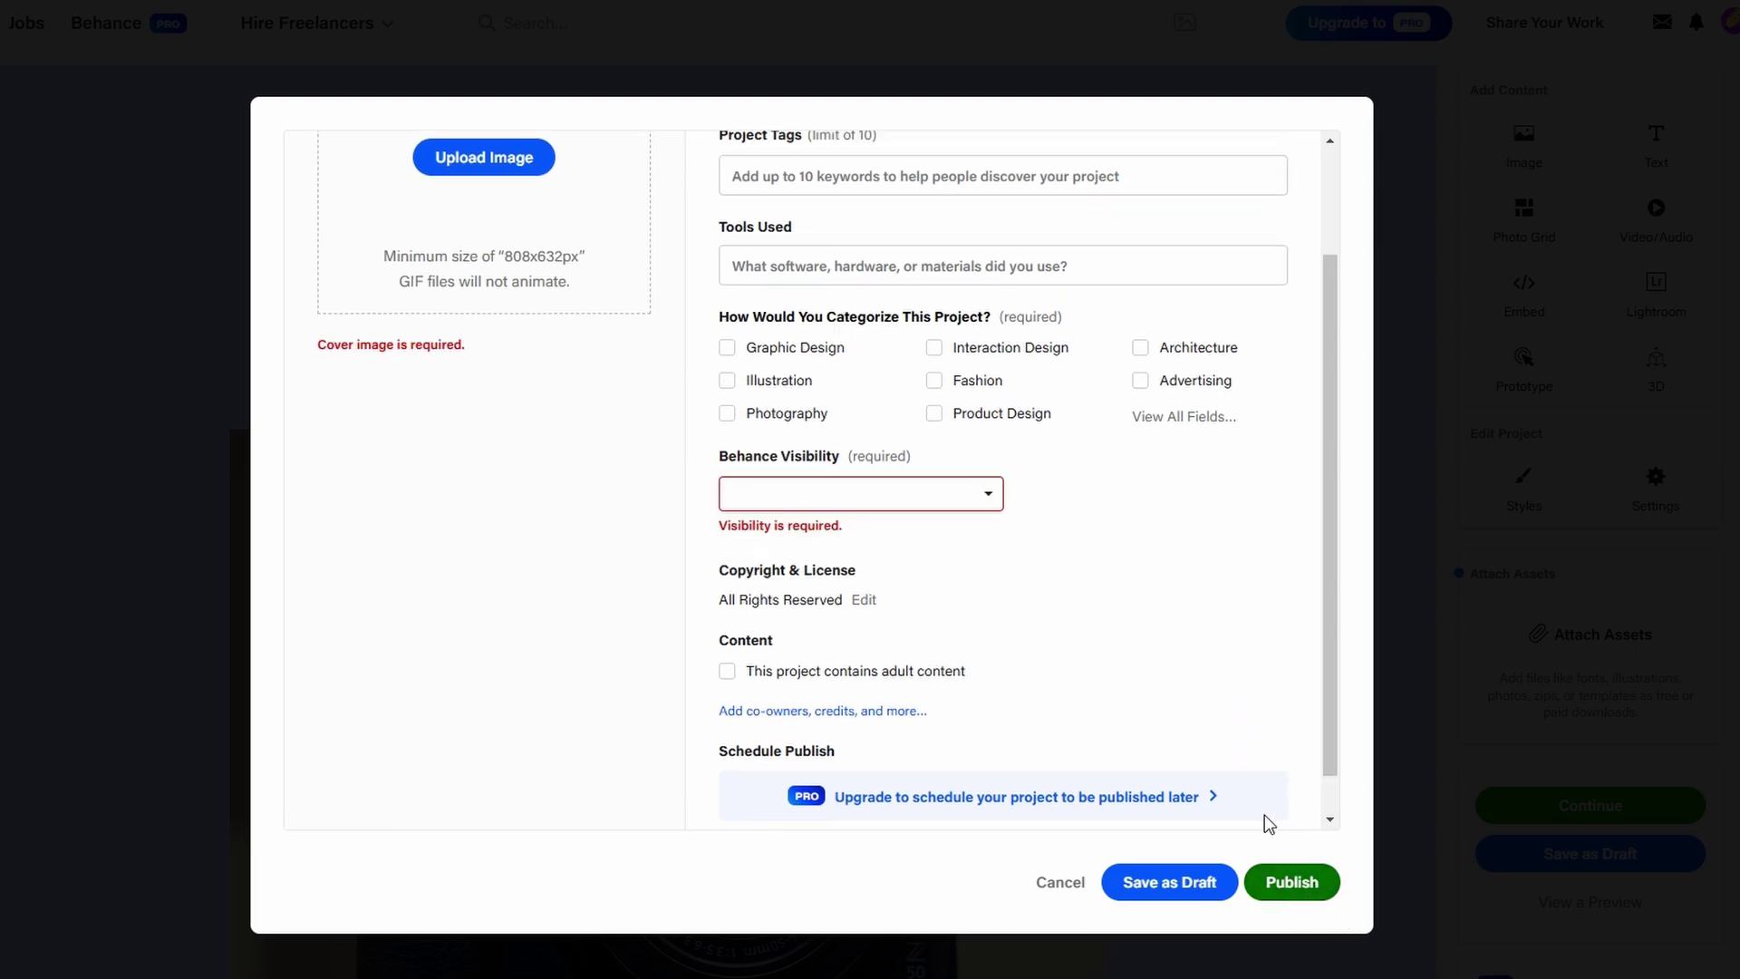
left_click(830, 494)
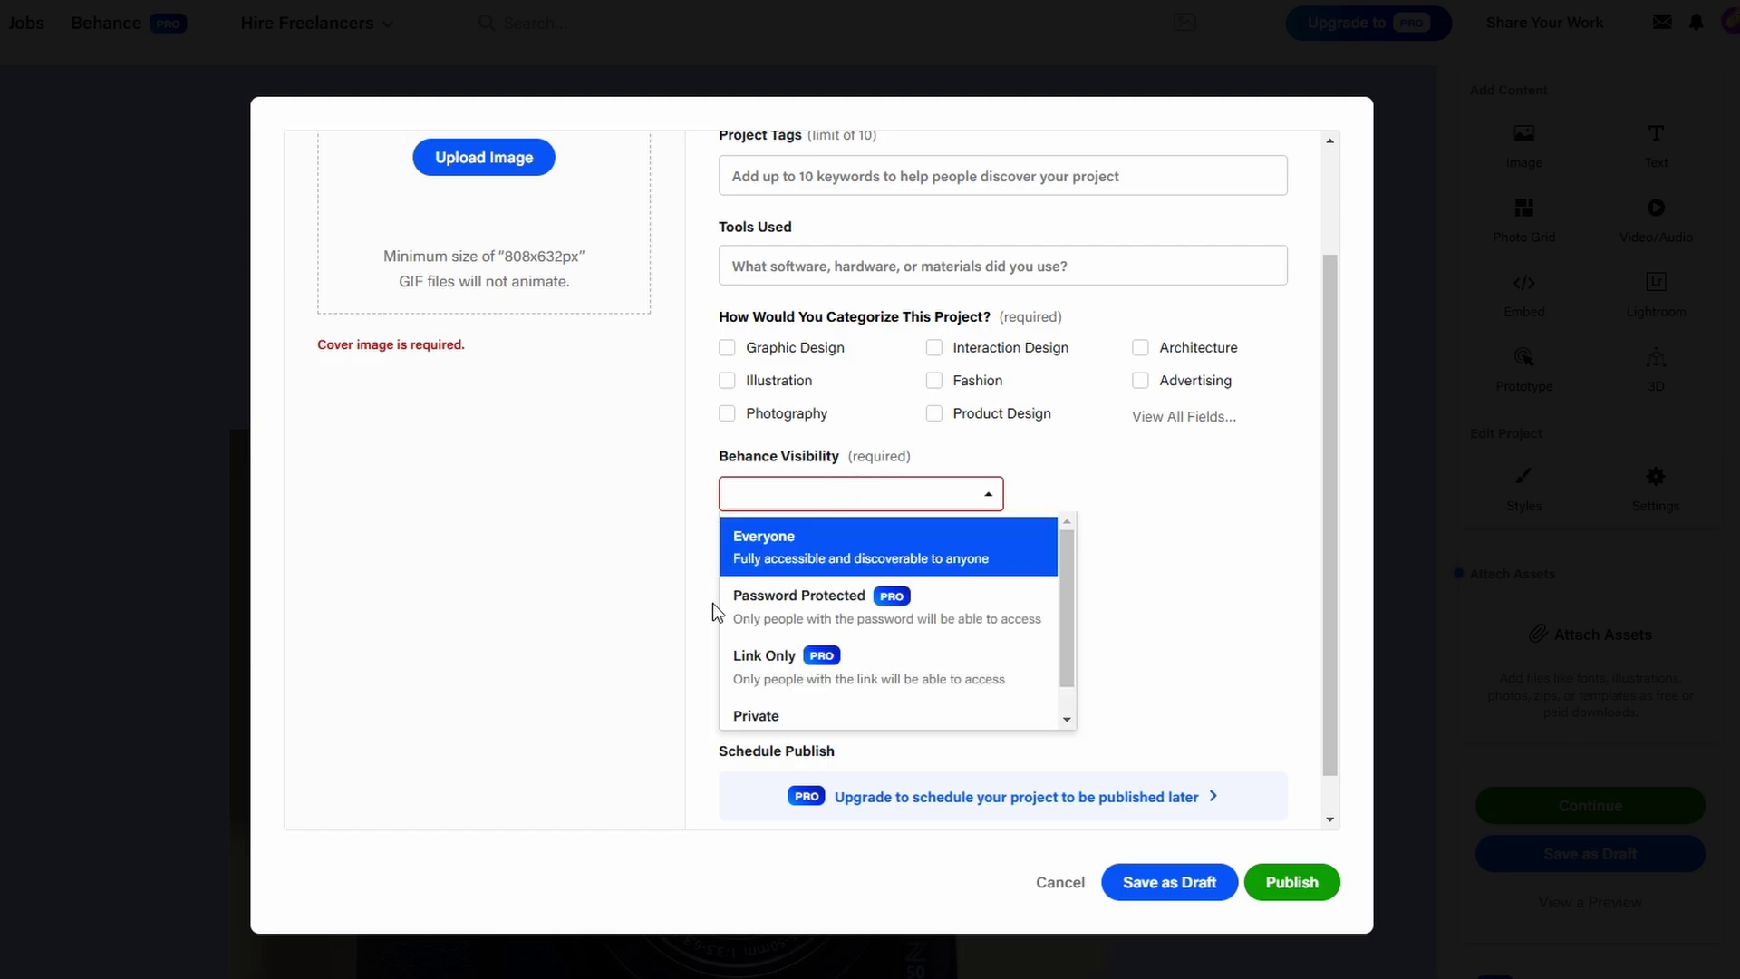
scroll(943, 670, "down", 1)
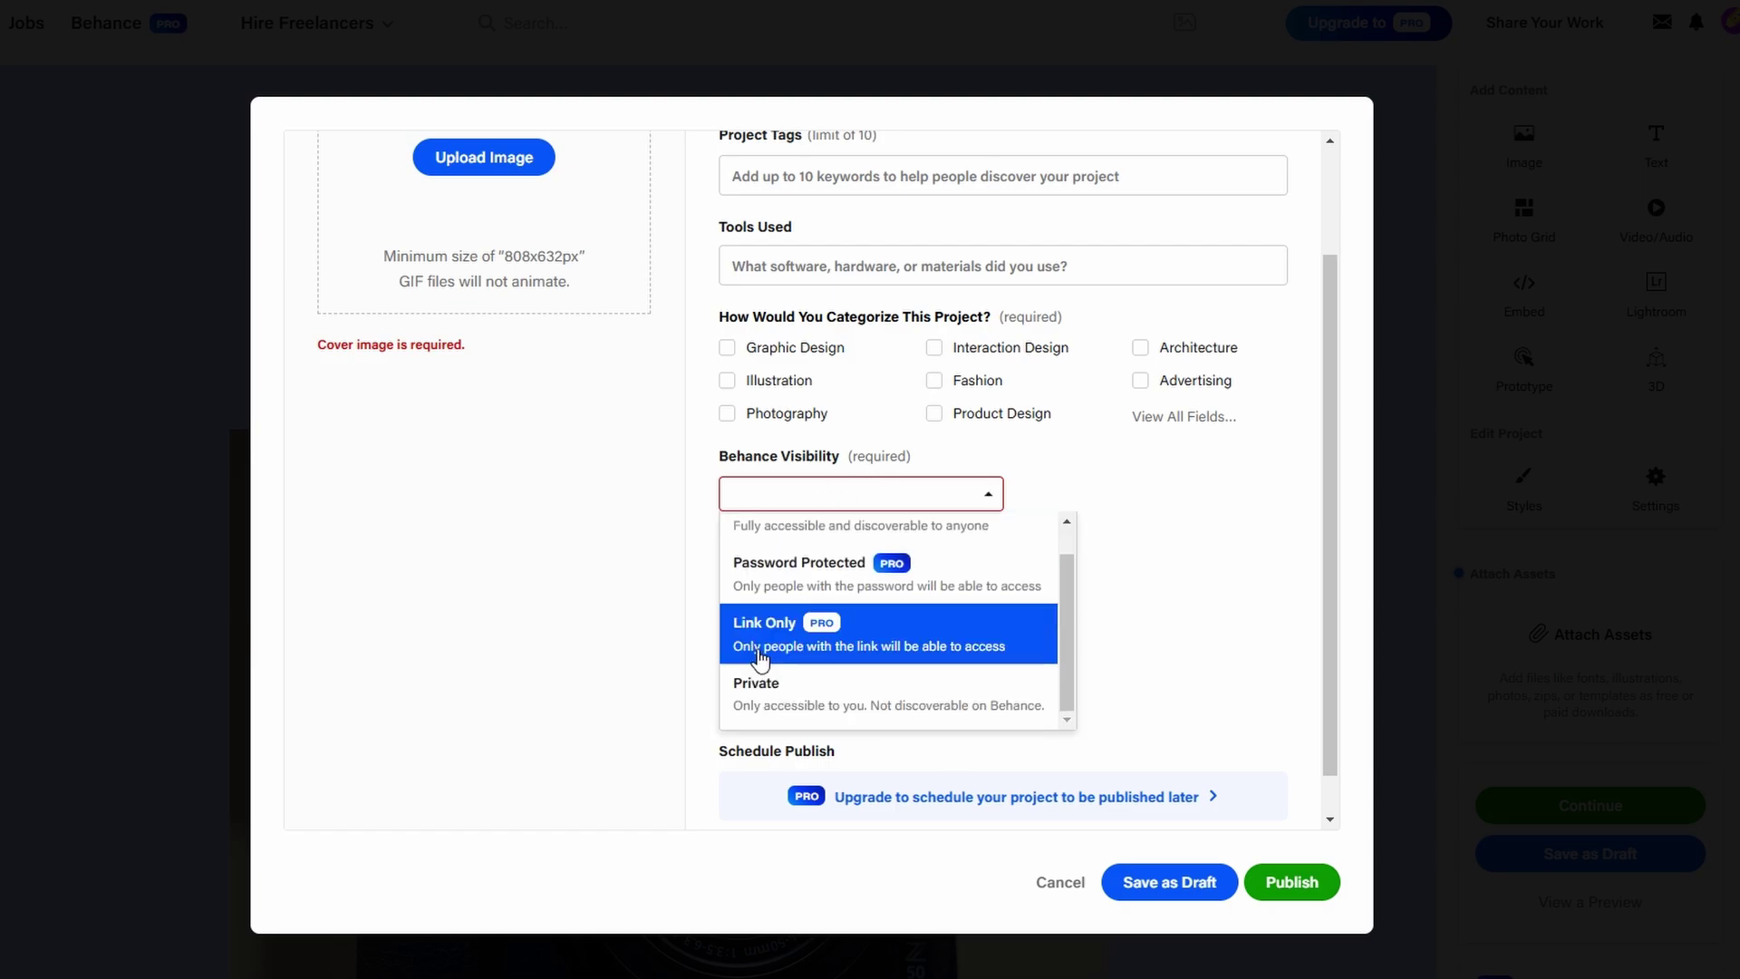
left_click(957, 716)
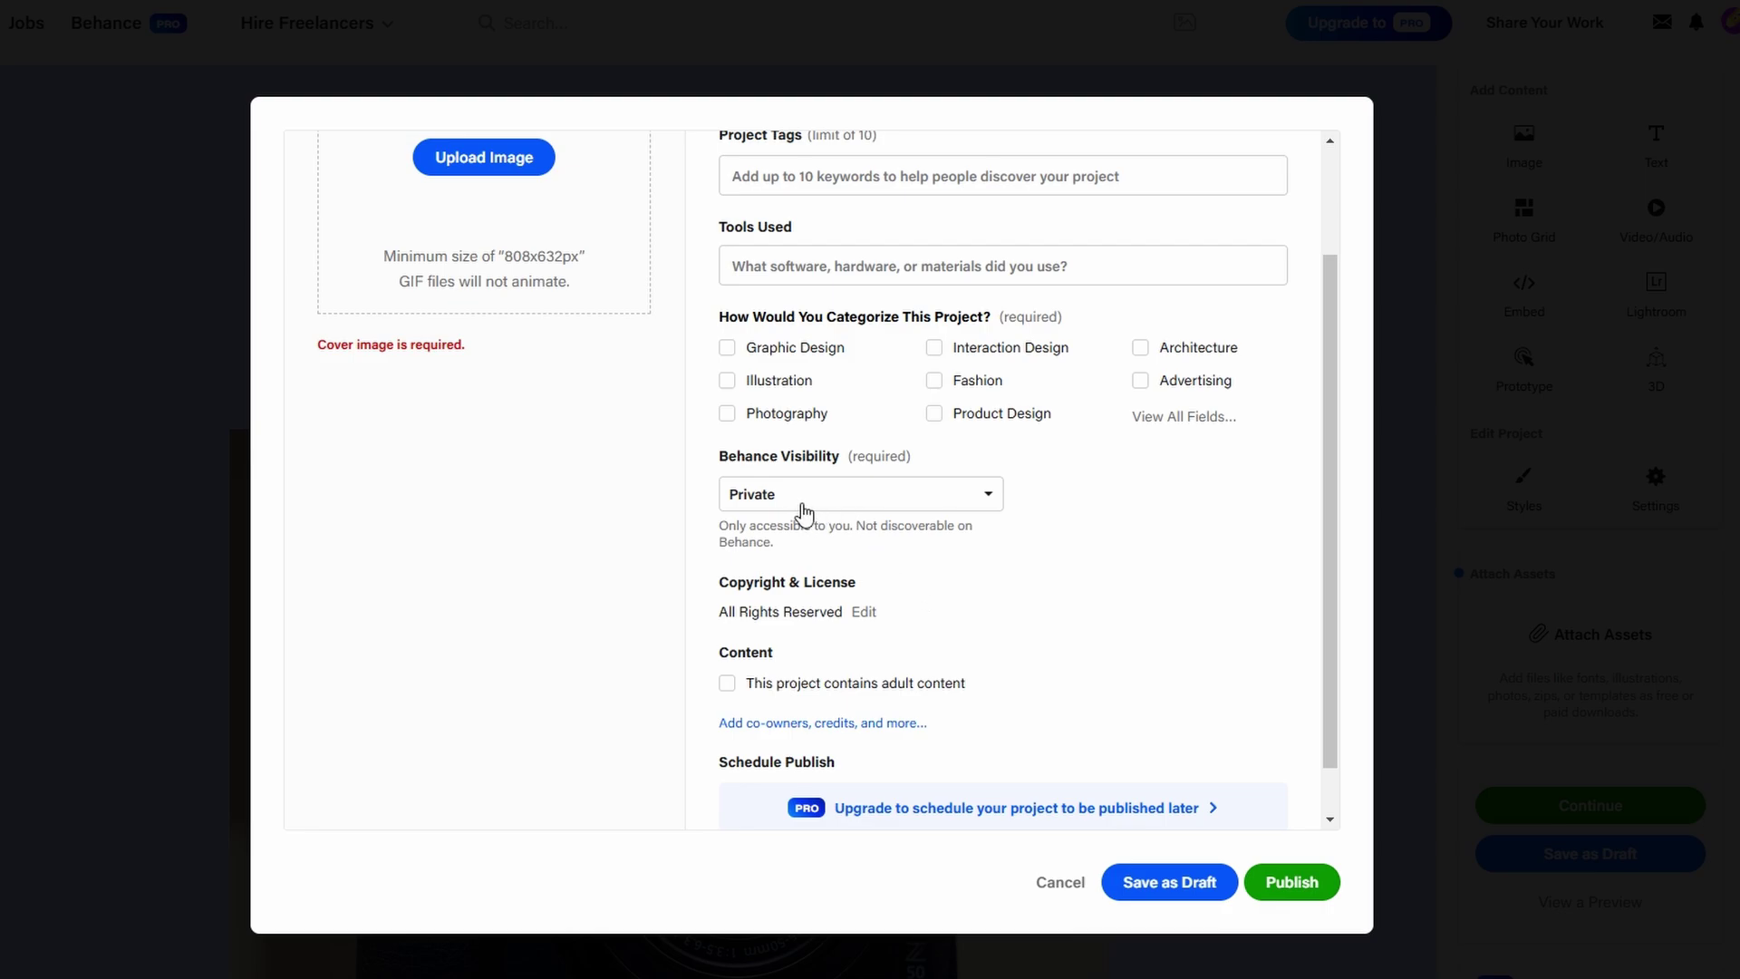
left_click(1293, 887)
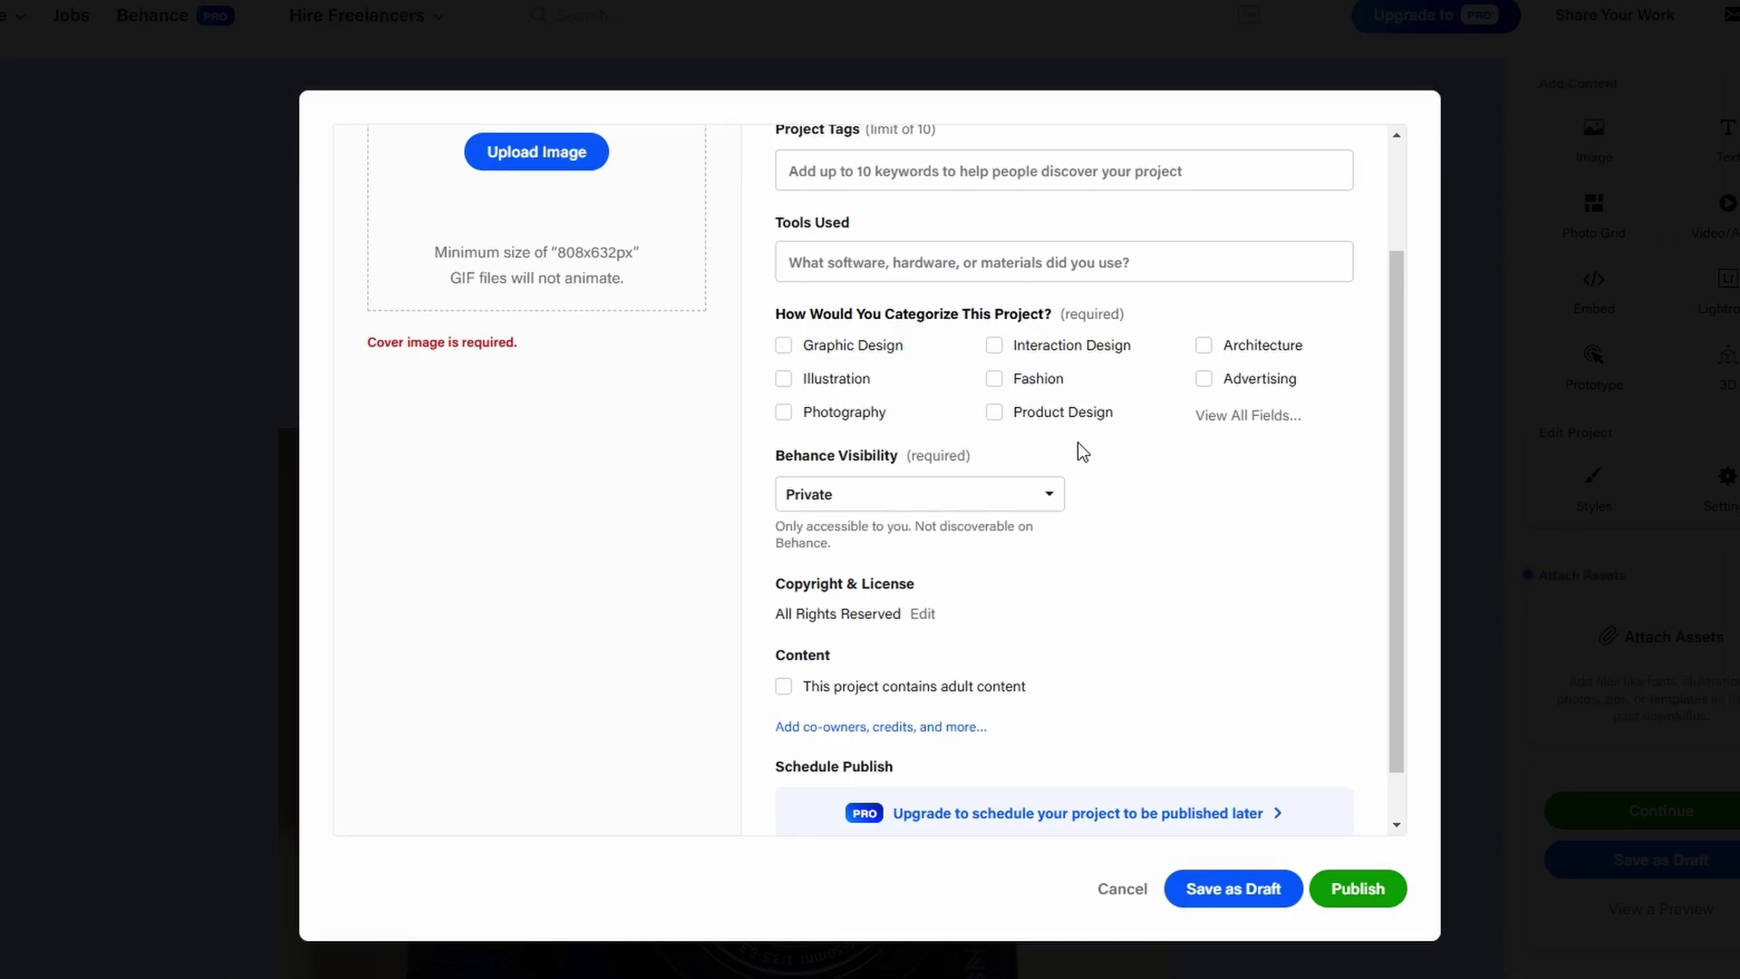
Step: Cancel publishing and leave the project editor, choosing Don't Save to discard unsaved changes
left_click(1120, 892)
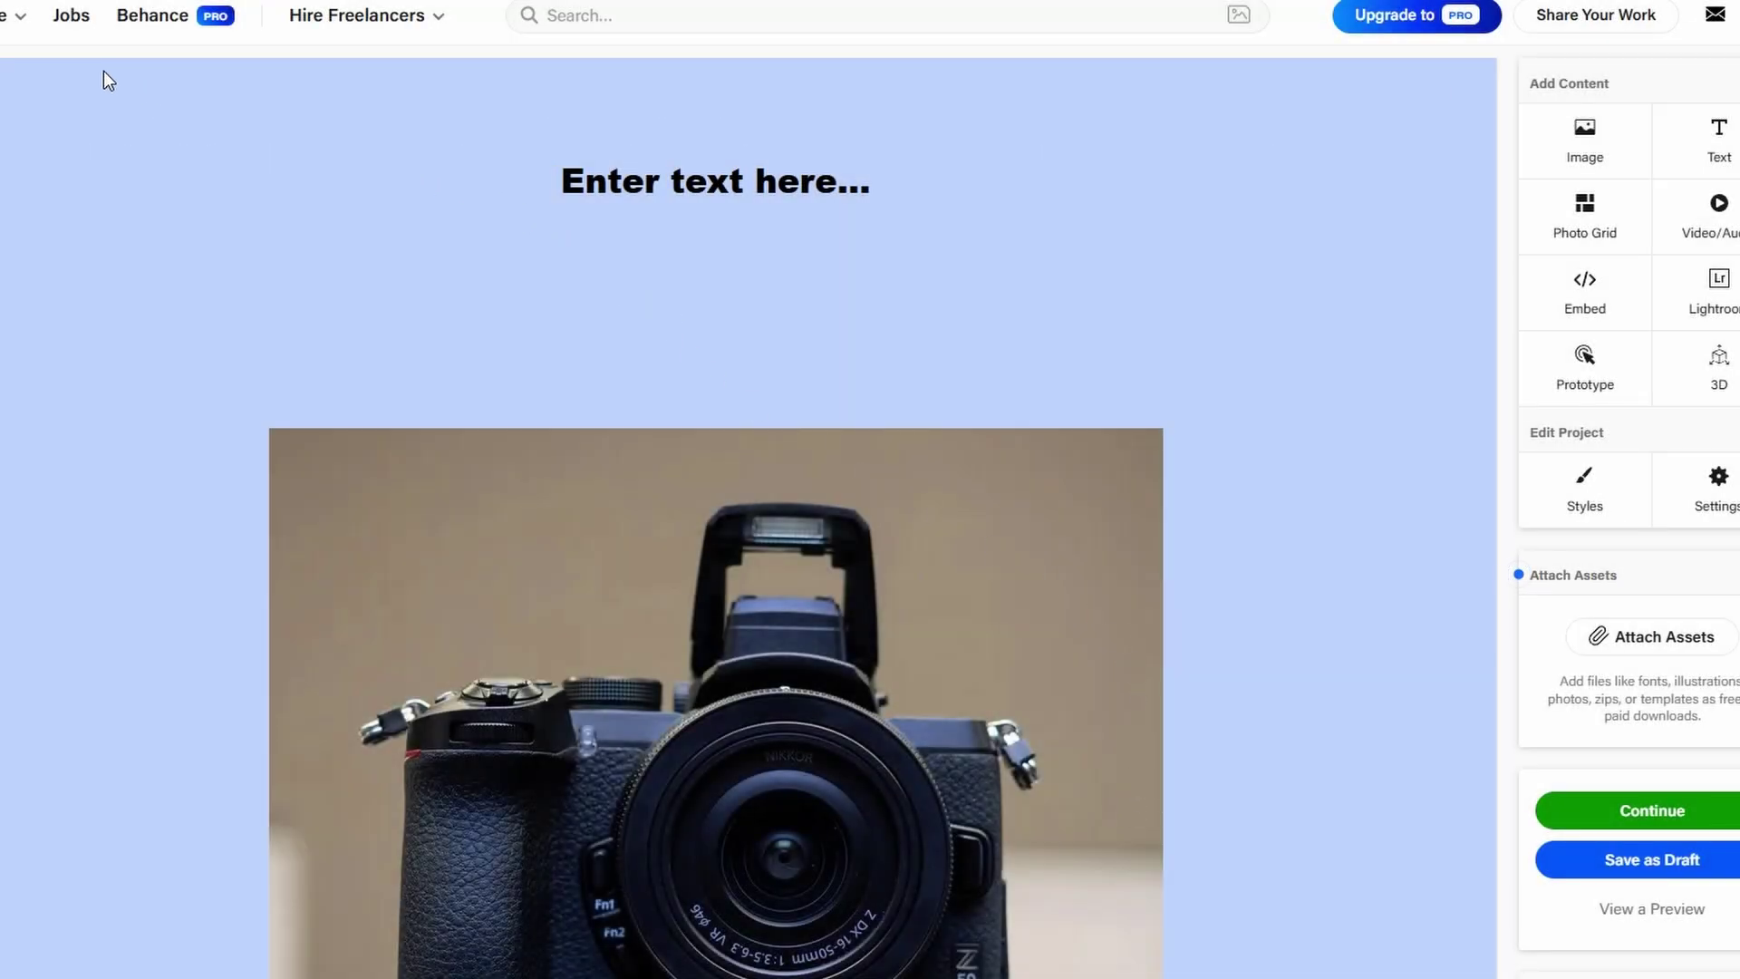
mouse_move(14, 16)
left_click(36, 106)
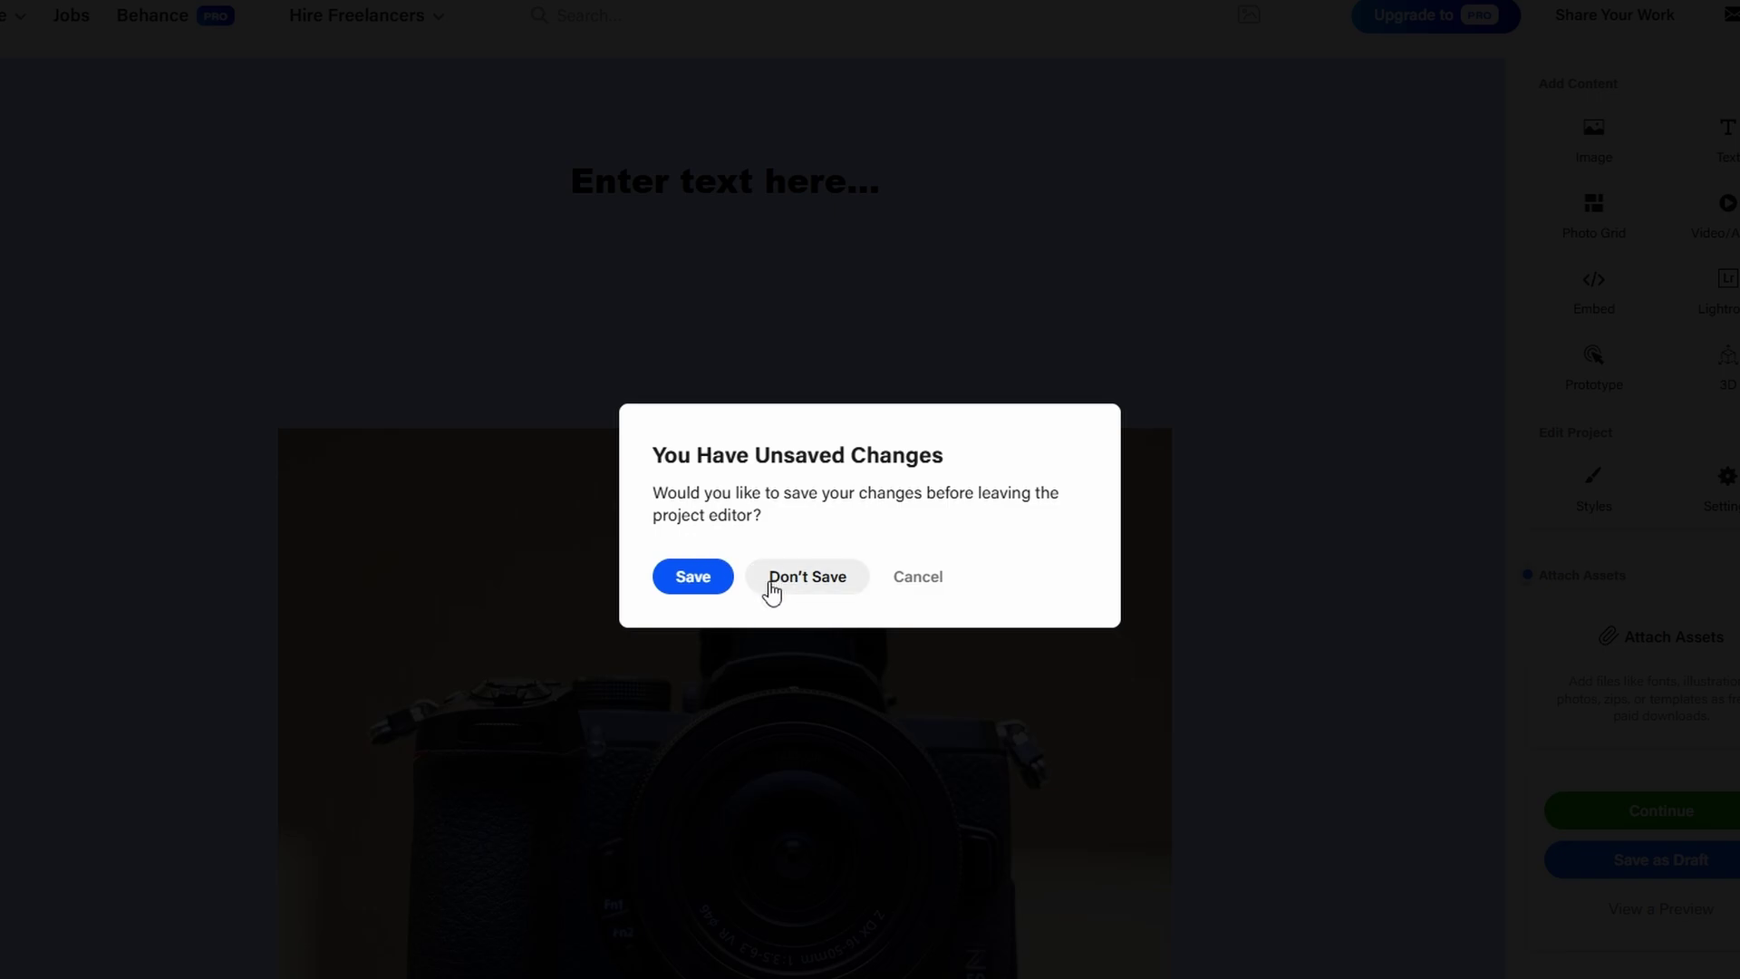
left_click(771, 580)
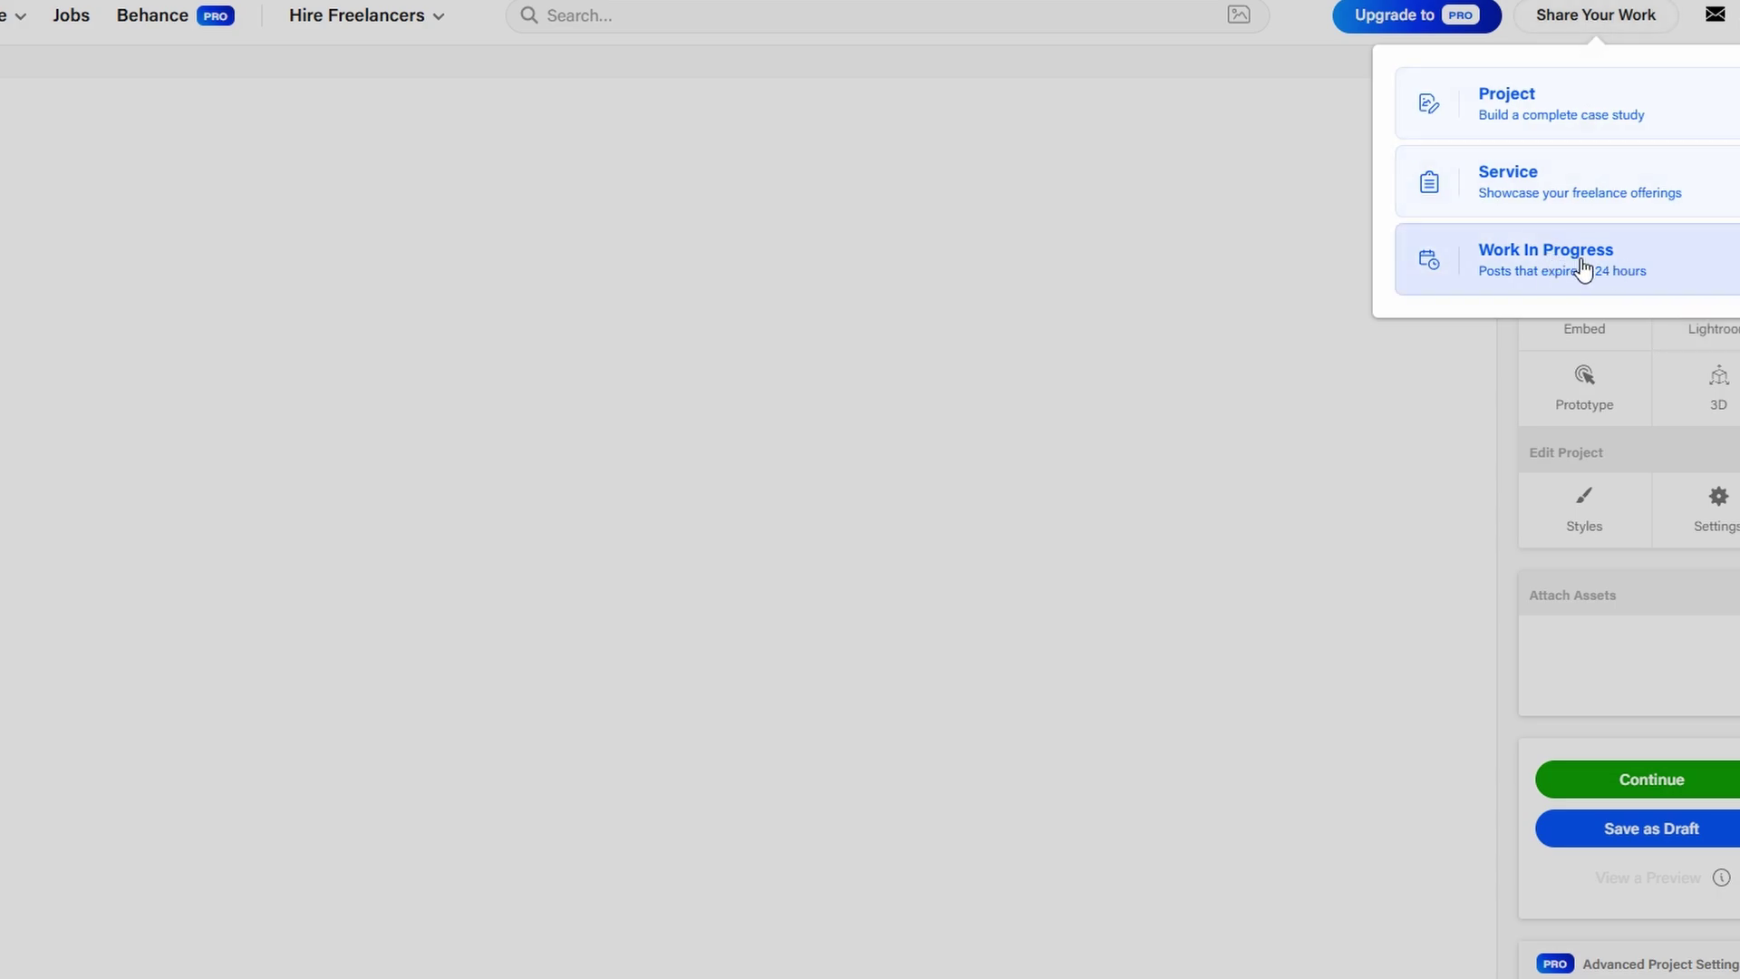
Step: Start a Work In Progress post from Share Your Work, then dismiss its upload prompt
left_click(1639, 254)
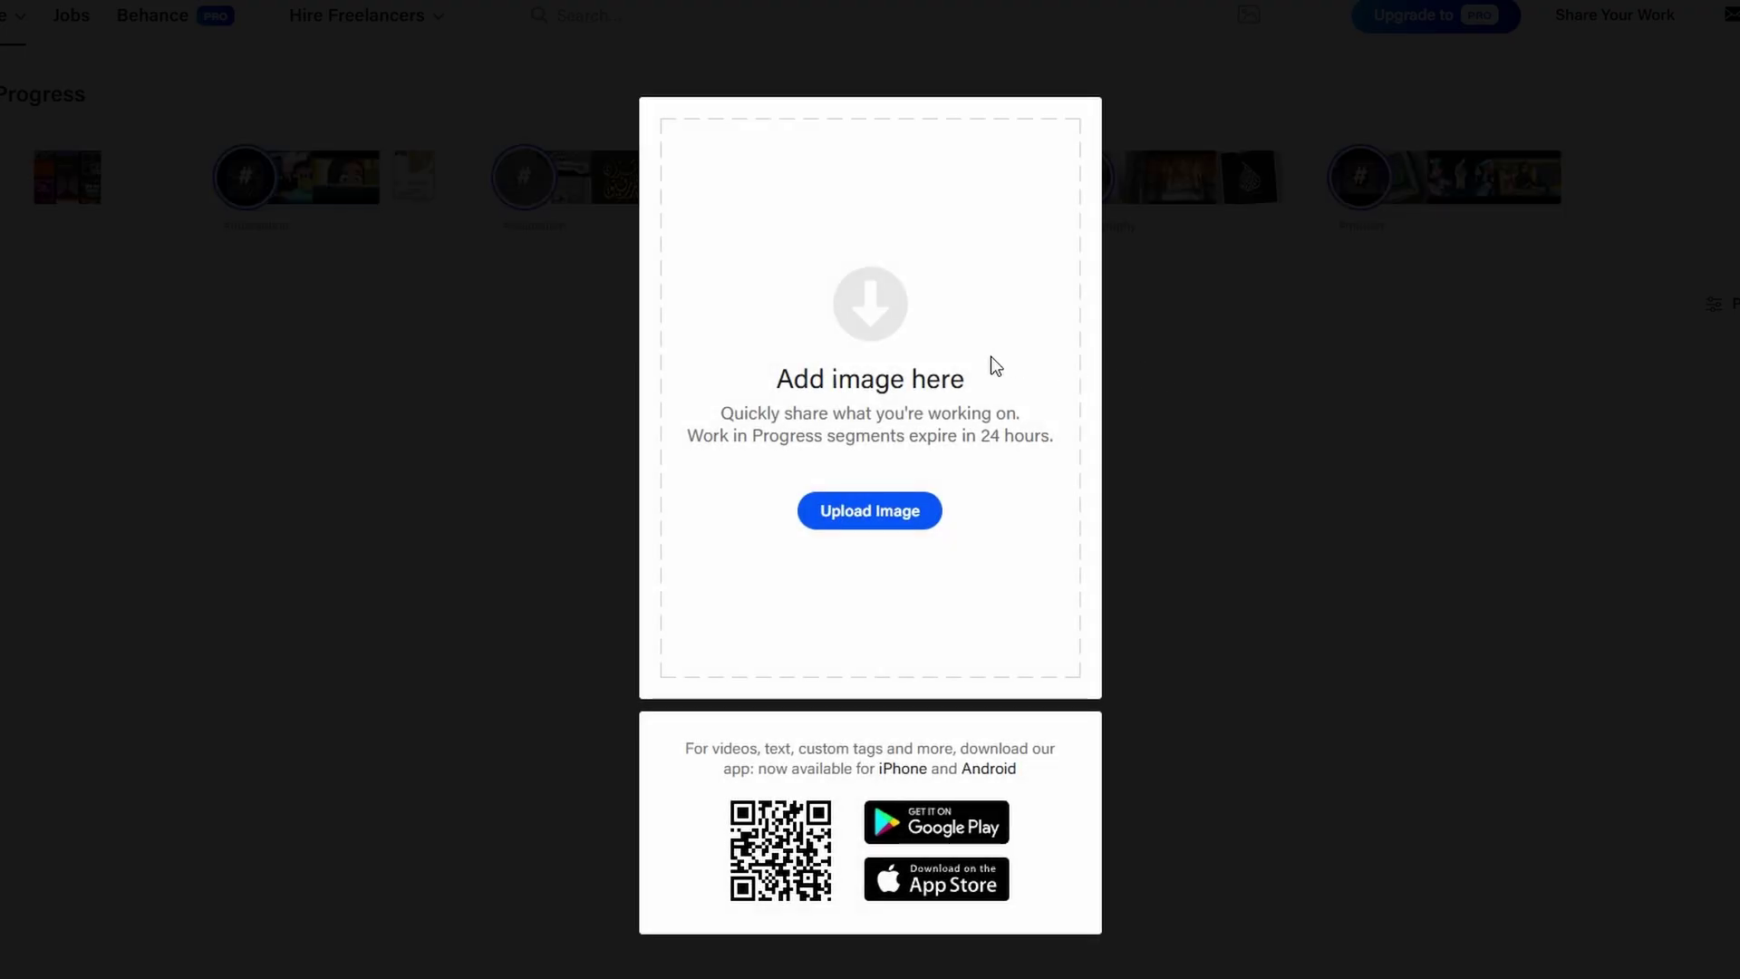
left_click(1166, 433)
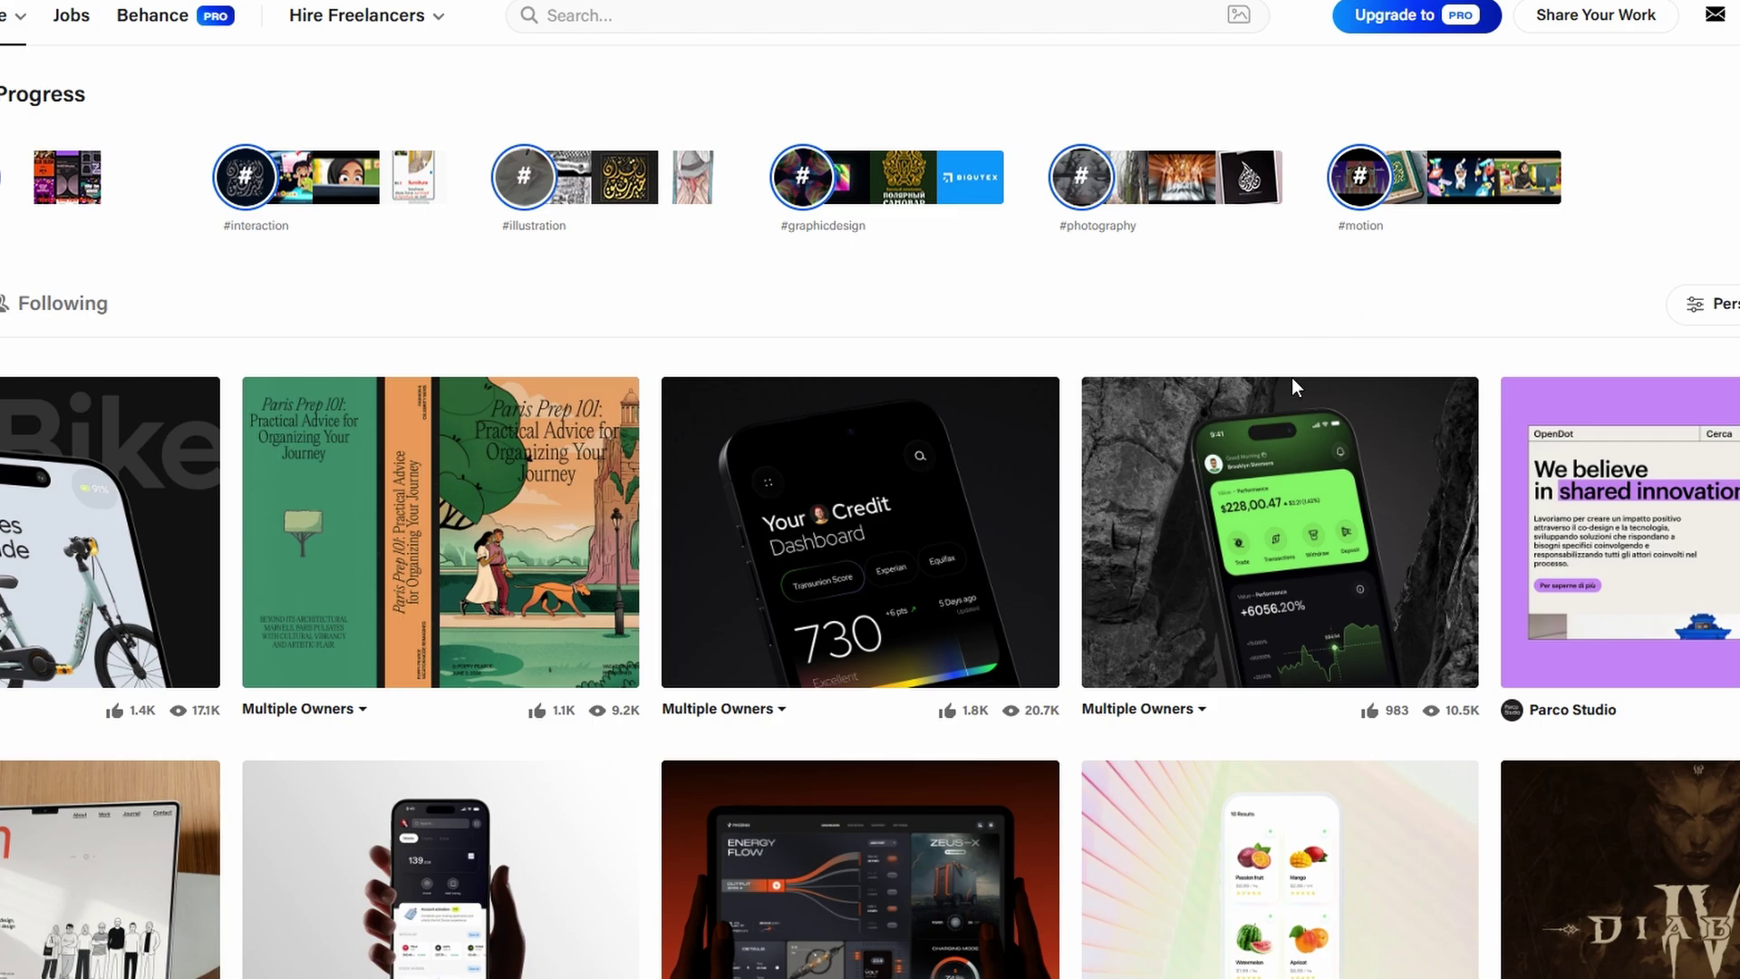
left_click(1225, 494)
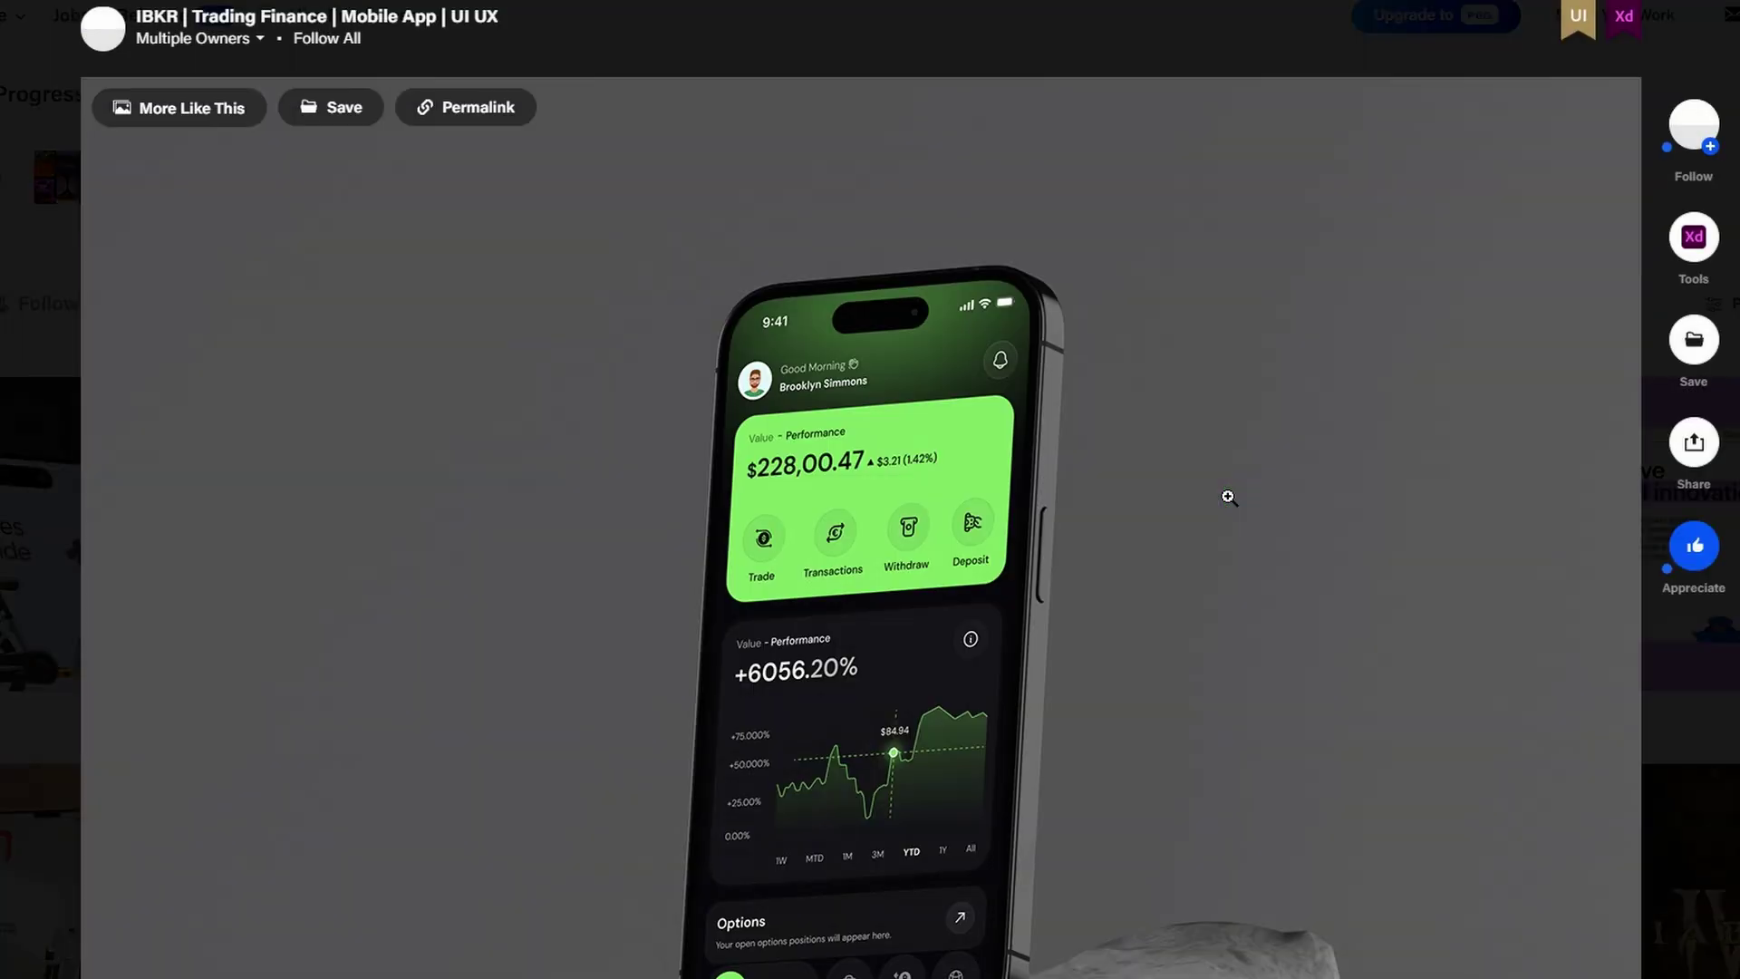
scroll(907, 499, "down", 4)
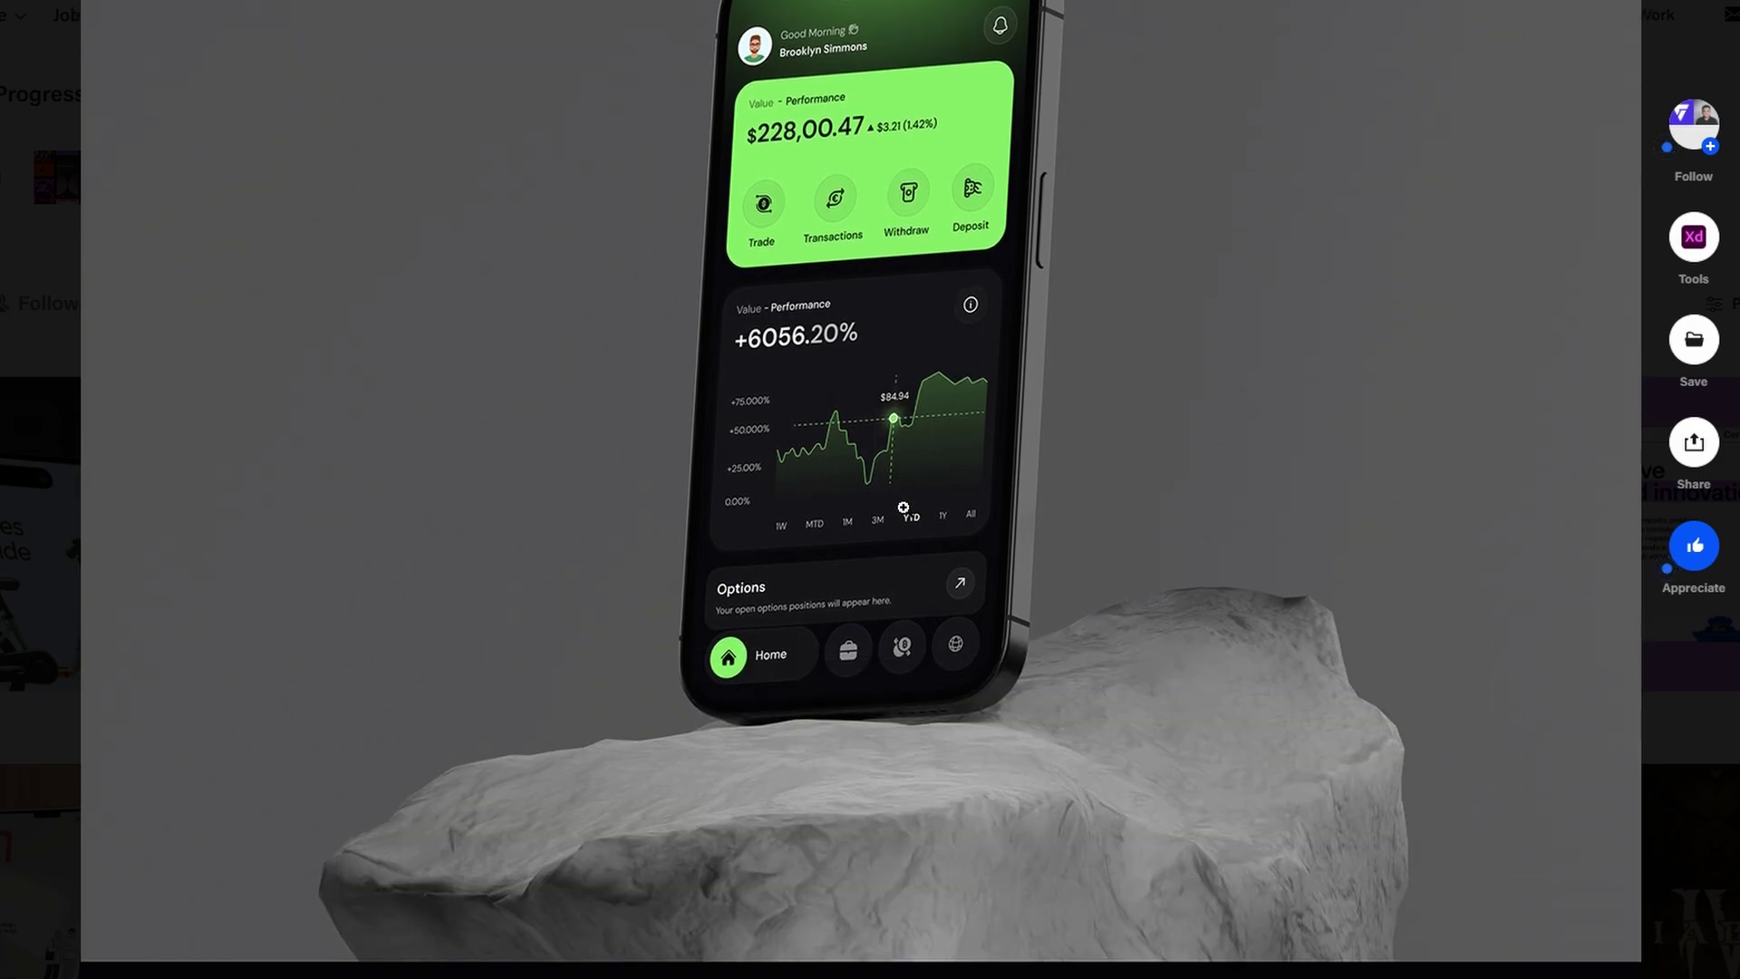
scroll(903, 507, "up", 3)
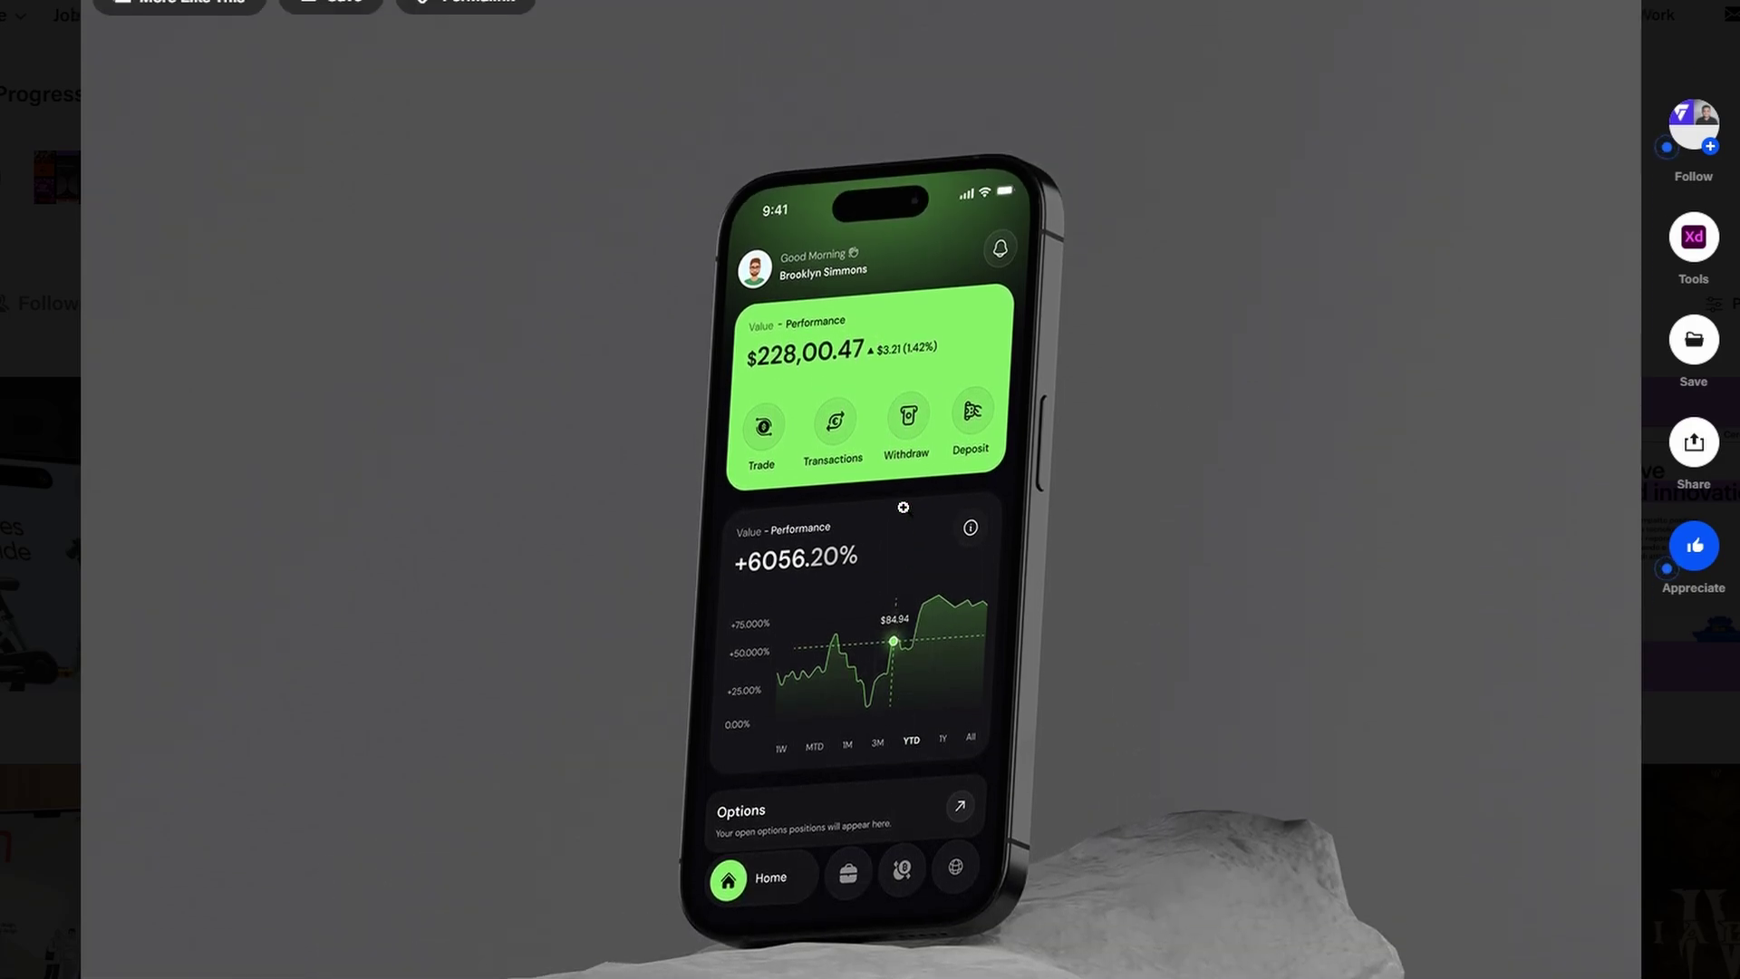
scroll(904, 507, "up", 3)
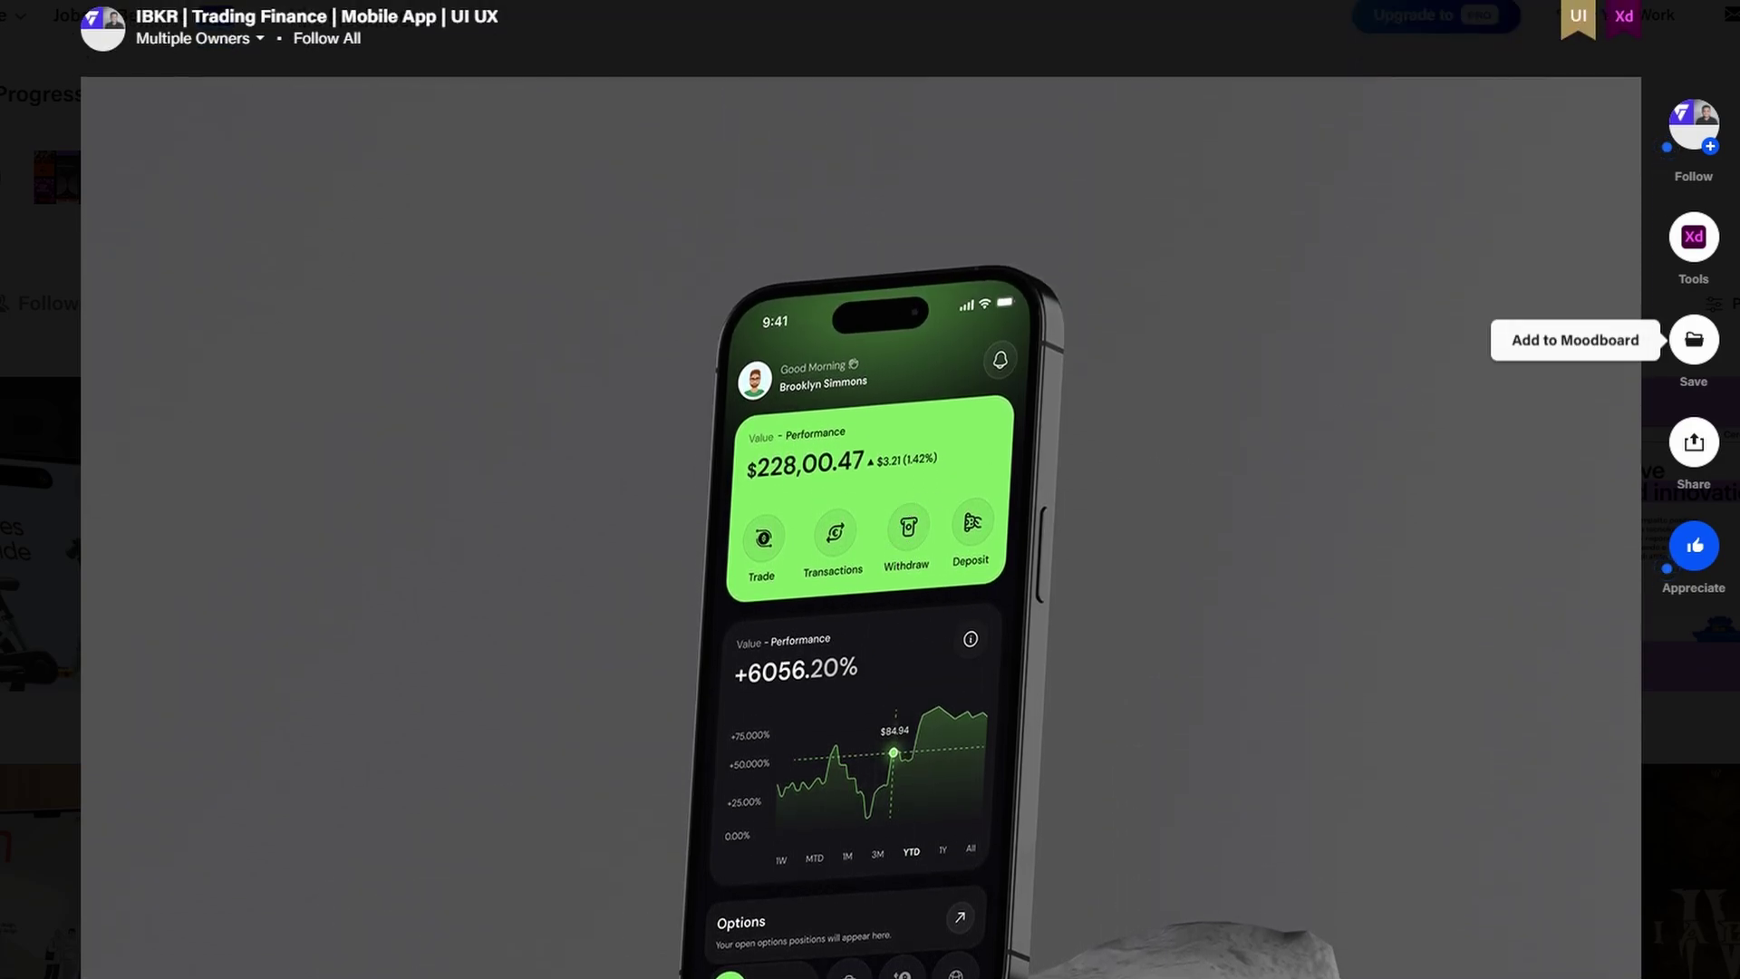
key("Escape")
scroll(1540, 481, "down", 4)
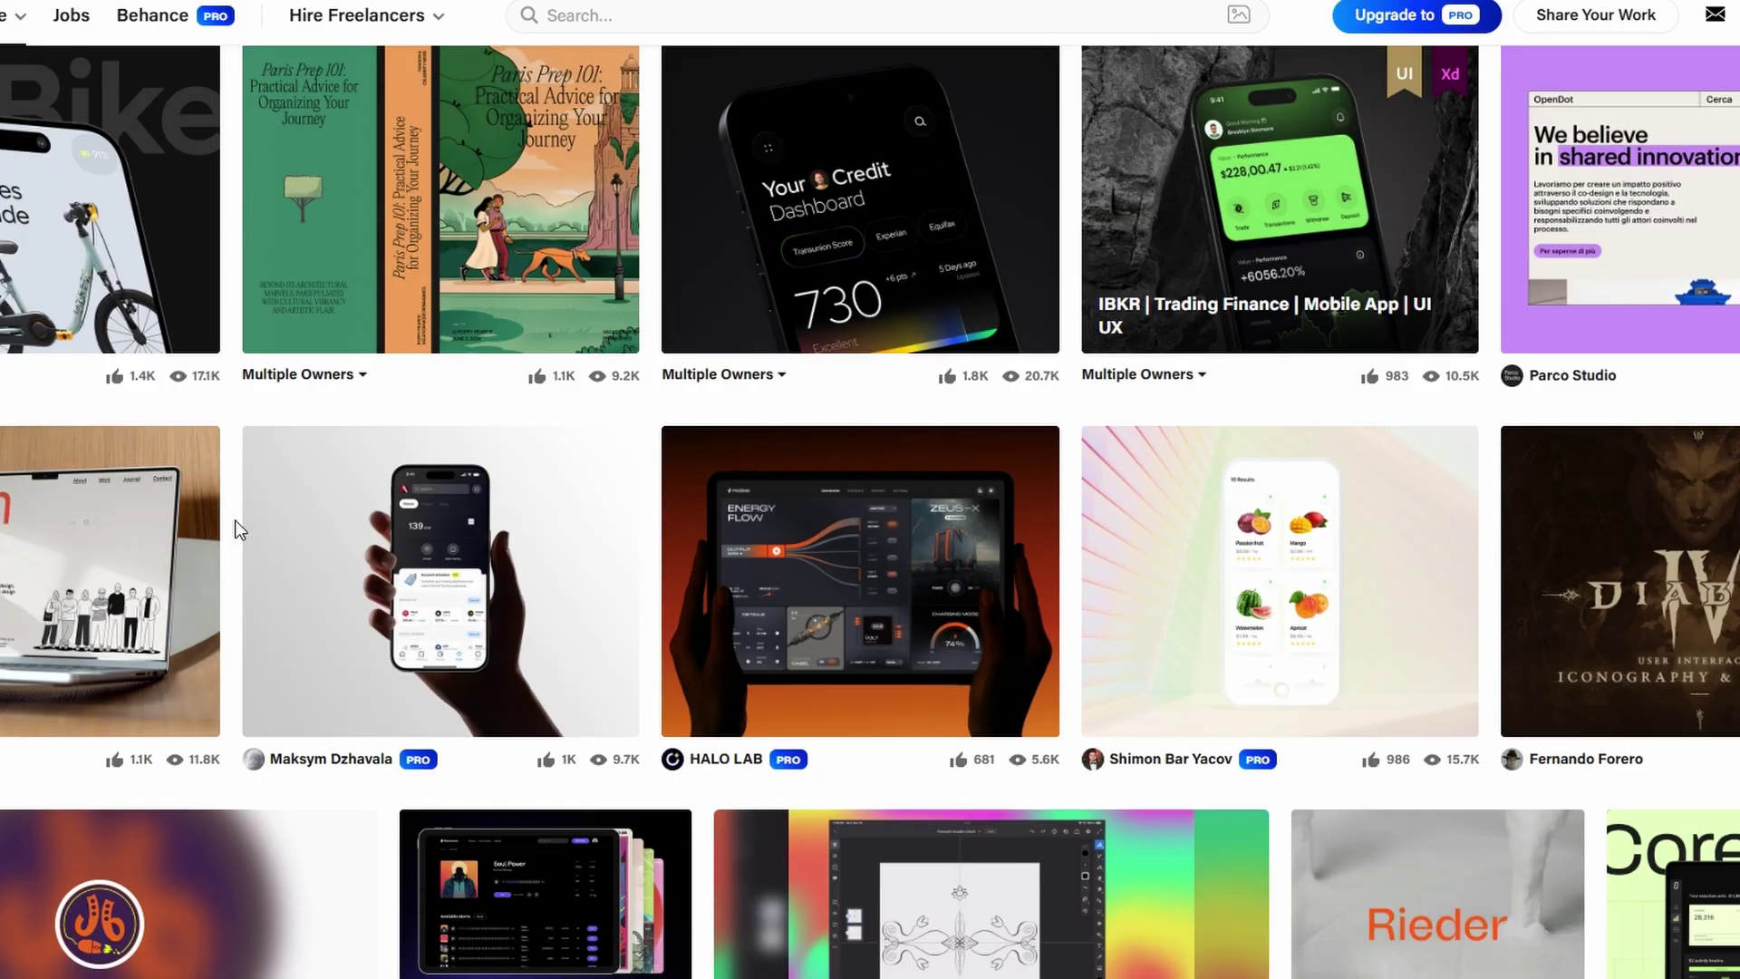
scroll(739, 548, "down", 4)
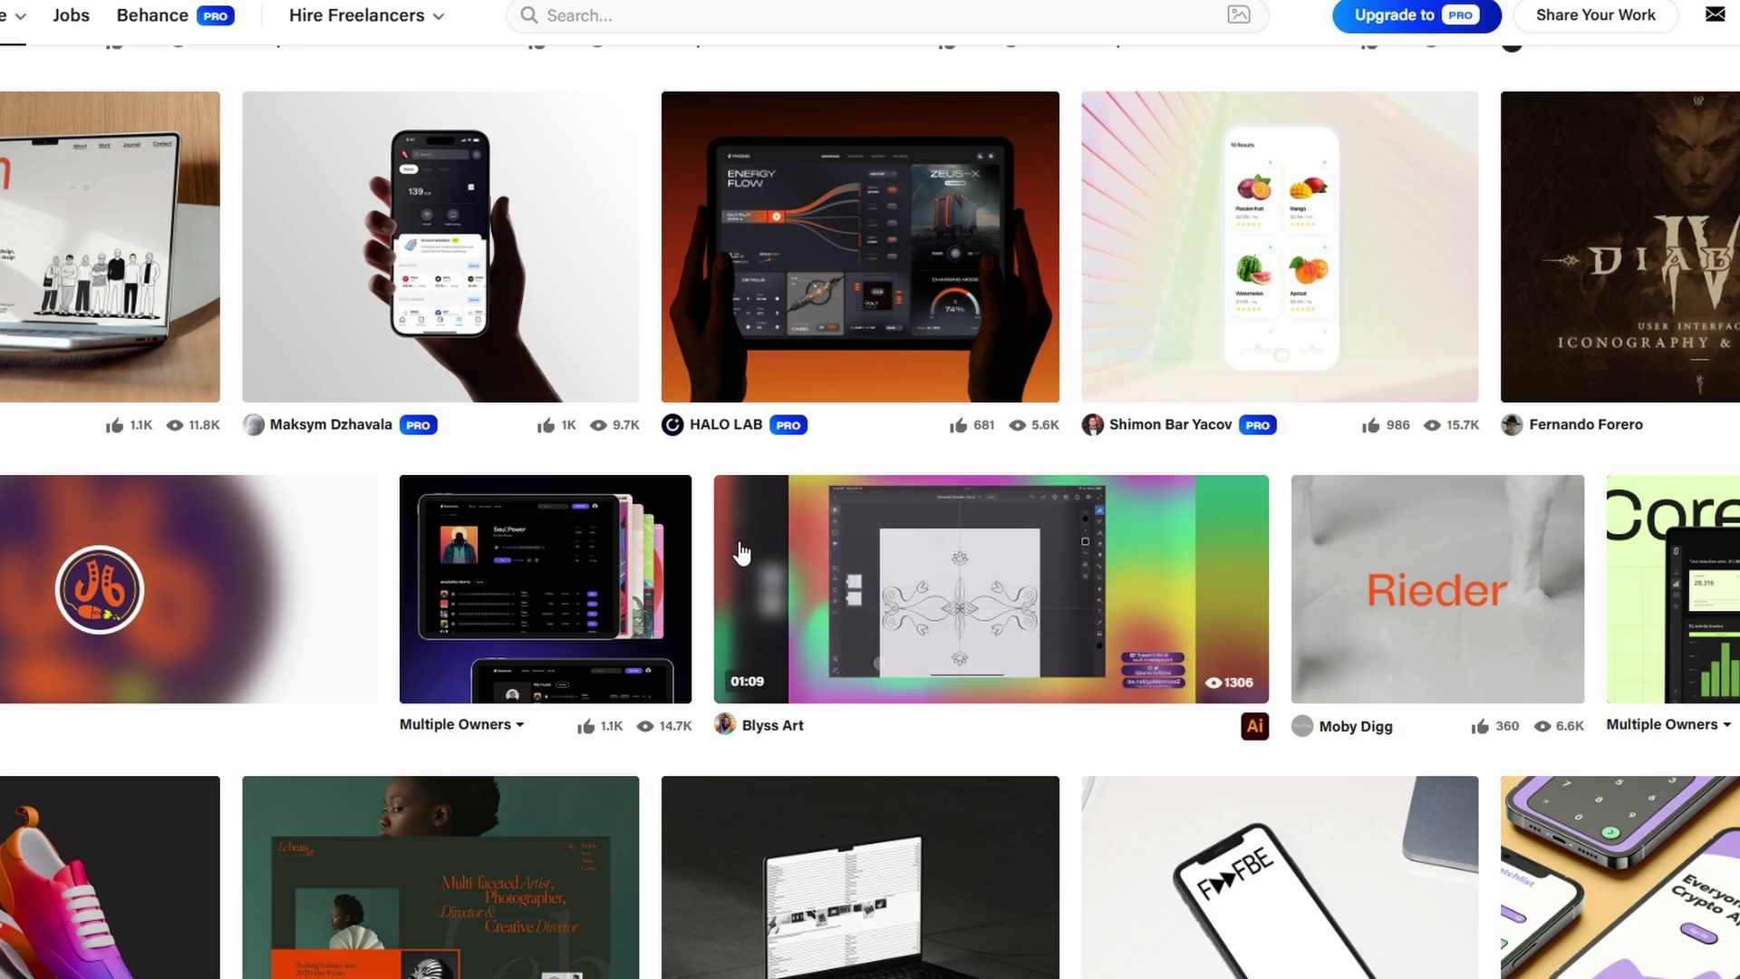
scroll(739, 548, "up", 8)
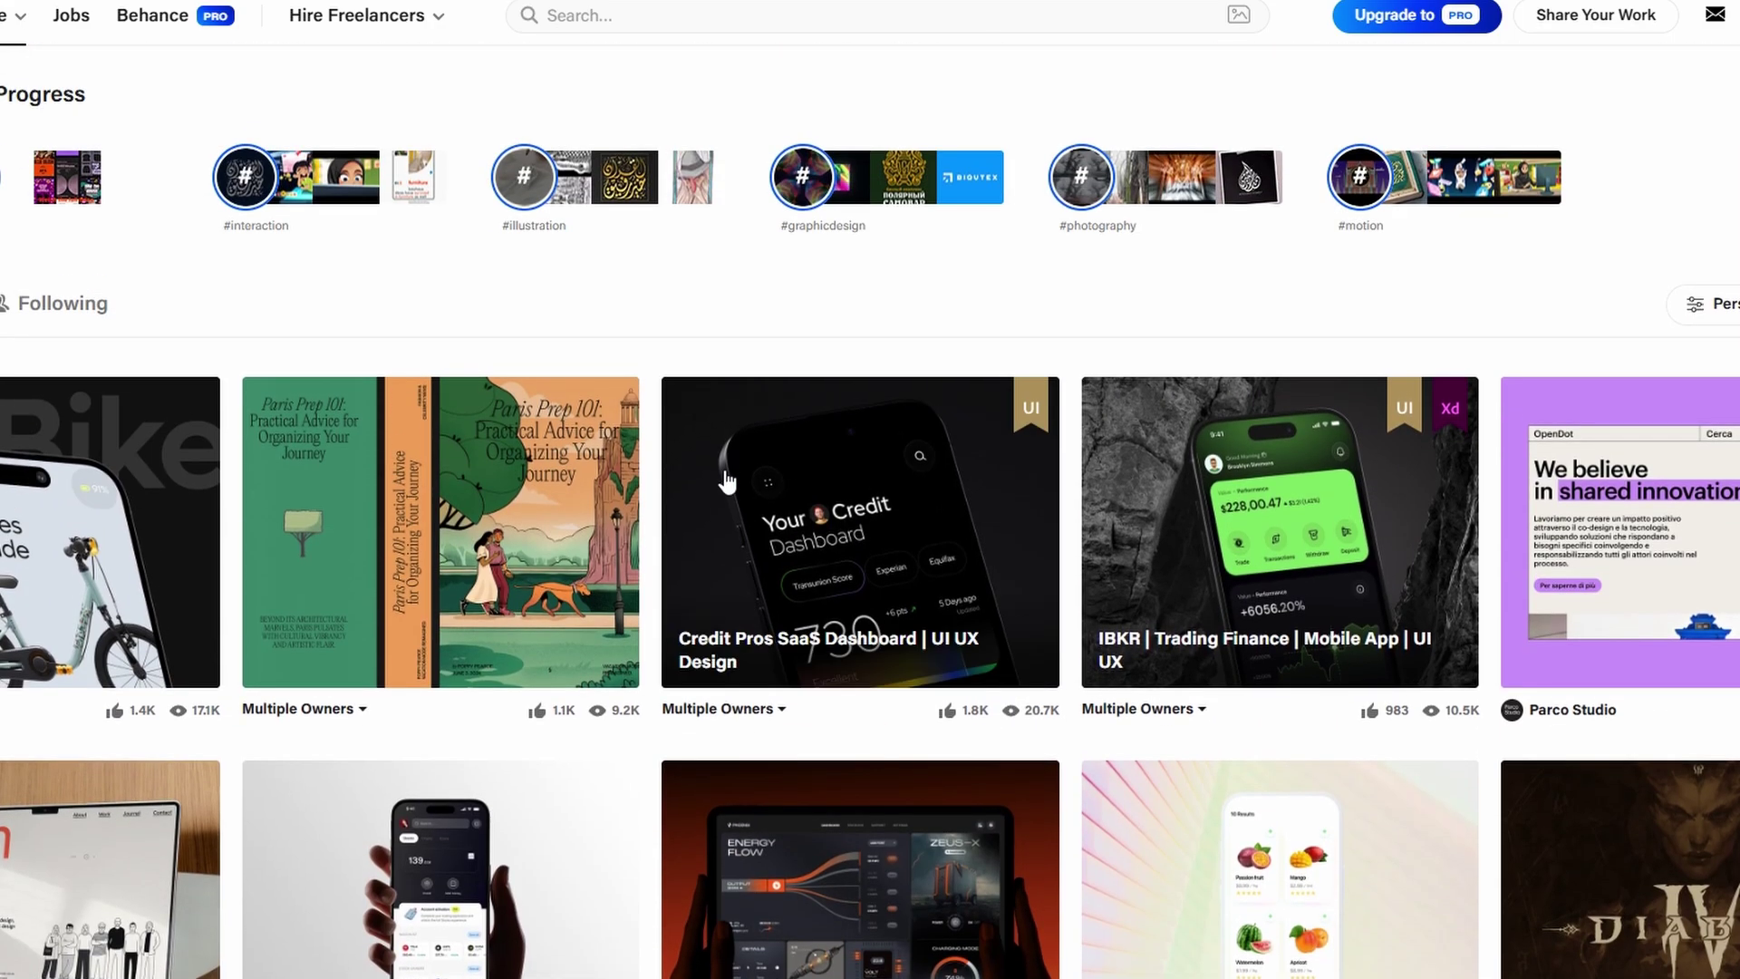
mouse_move(375, 30)
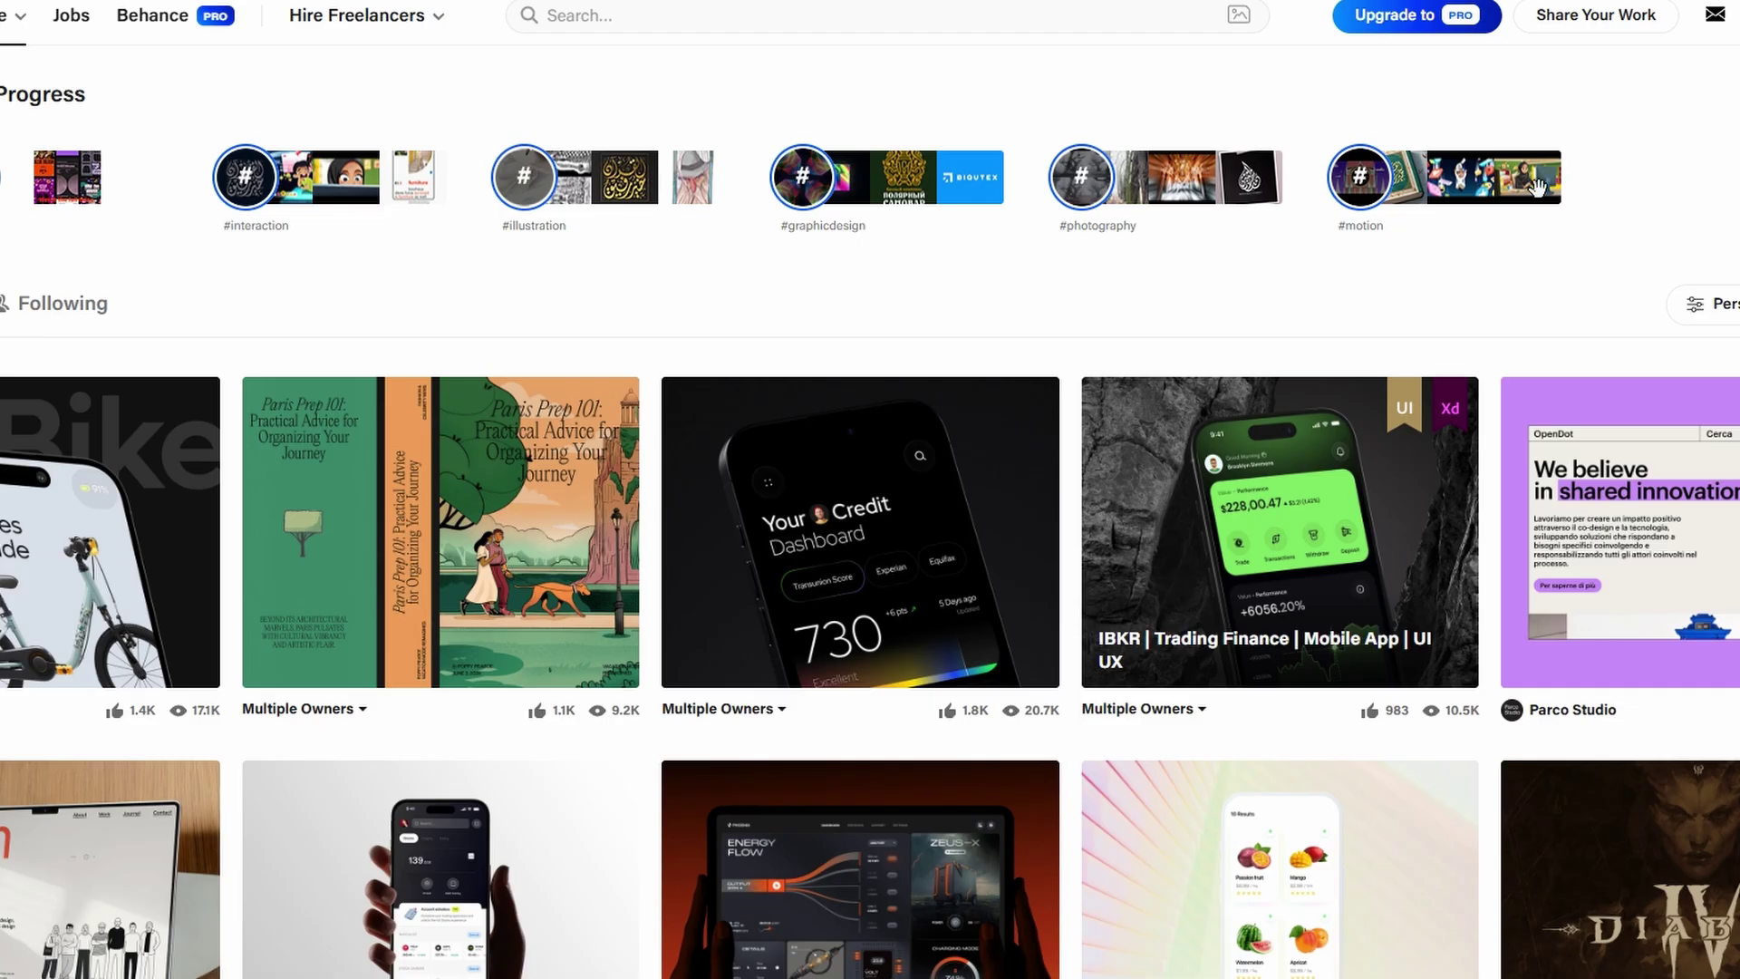
Step: Open the Credit Pros SaaS Dashboard project, copy its share link, and close it
left_click(831, 529)
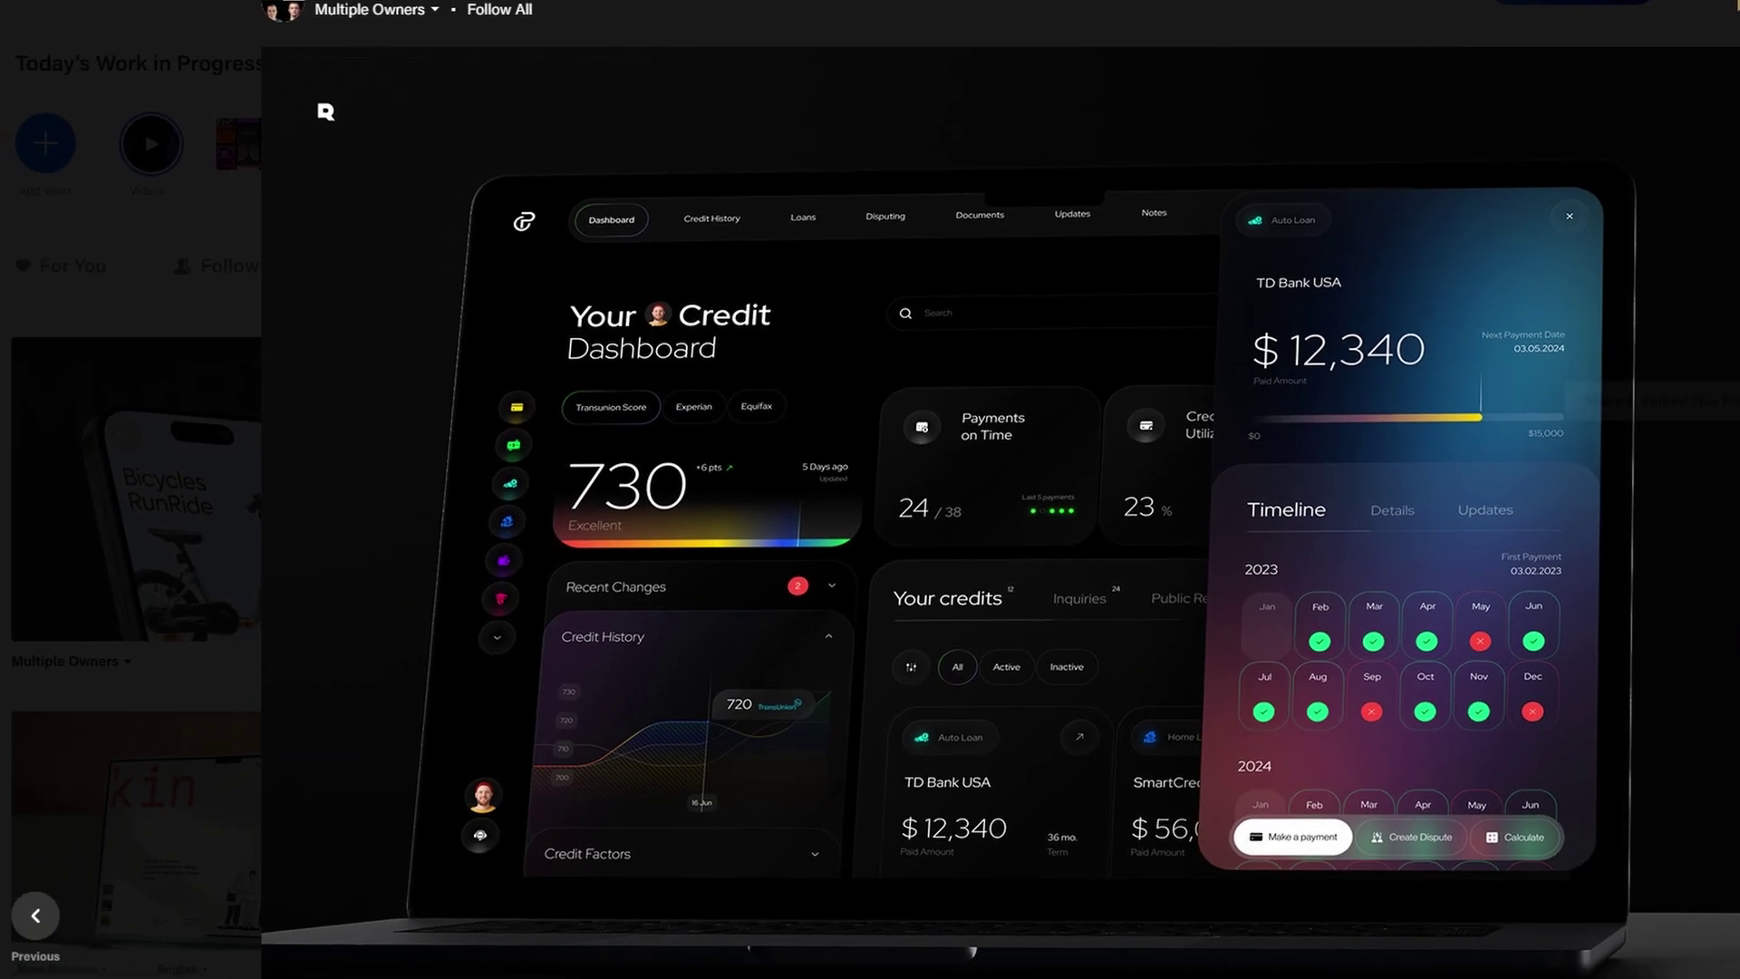
left_click(1712, 404)
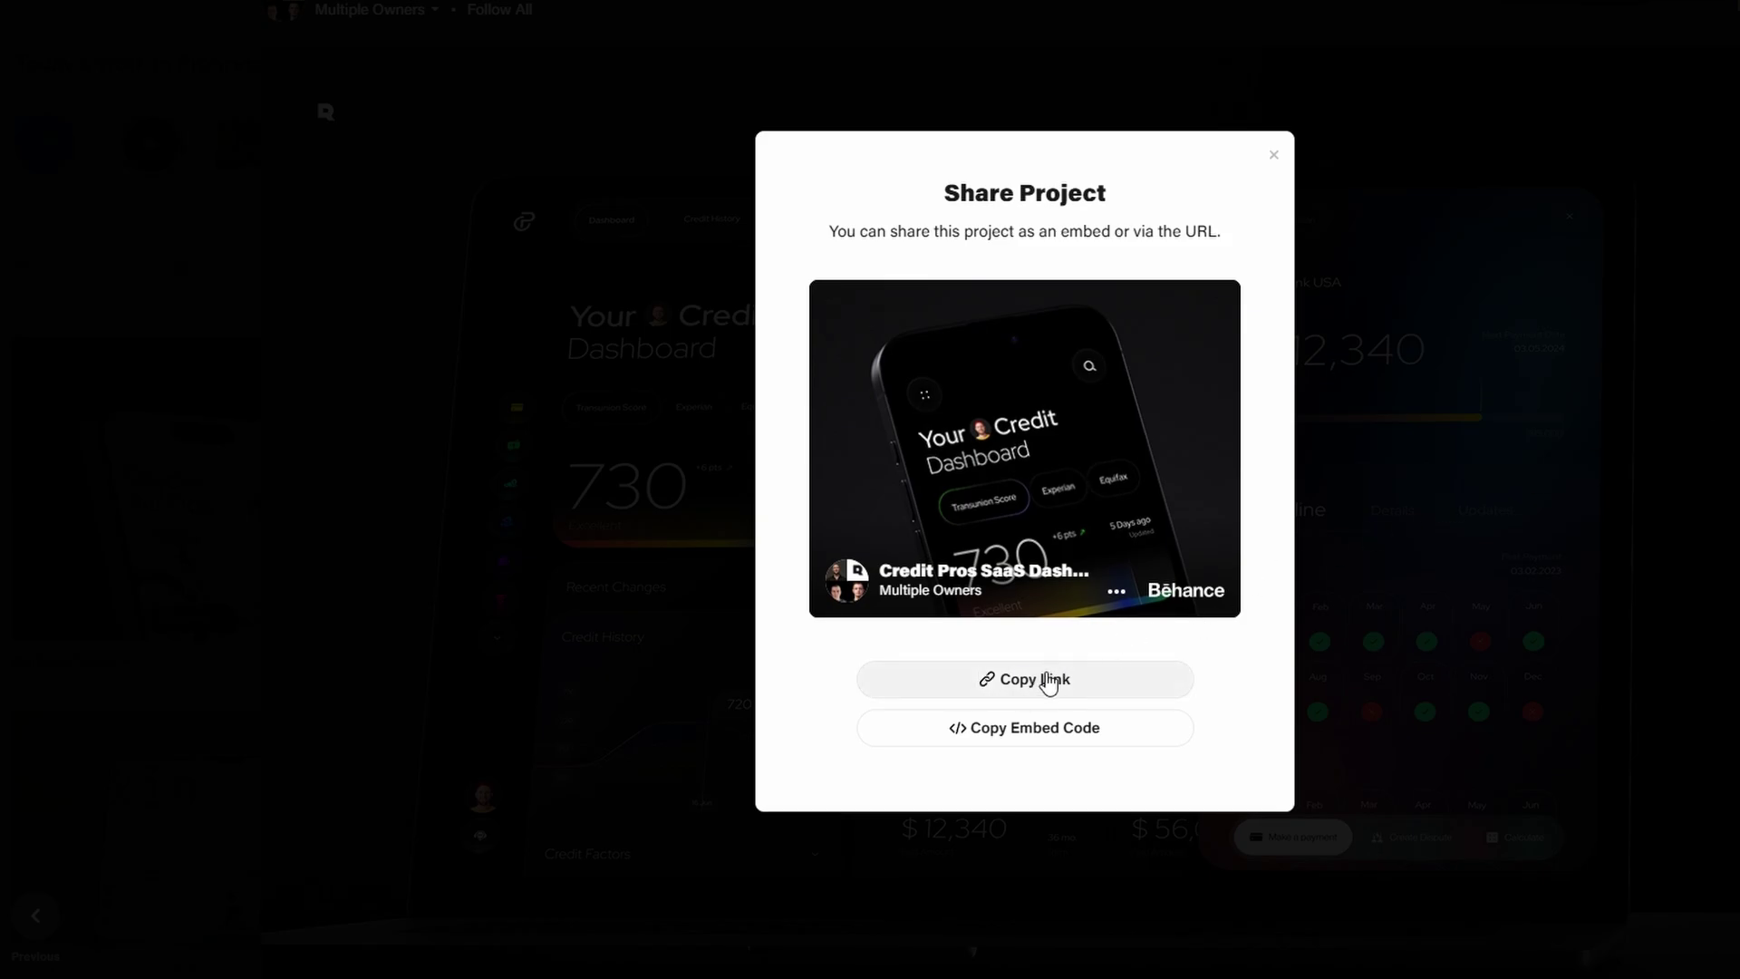
left_click(1416, 511)
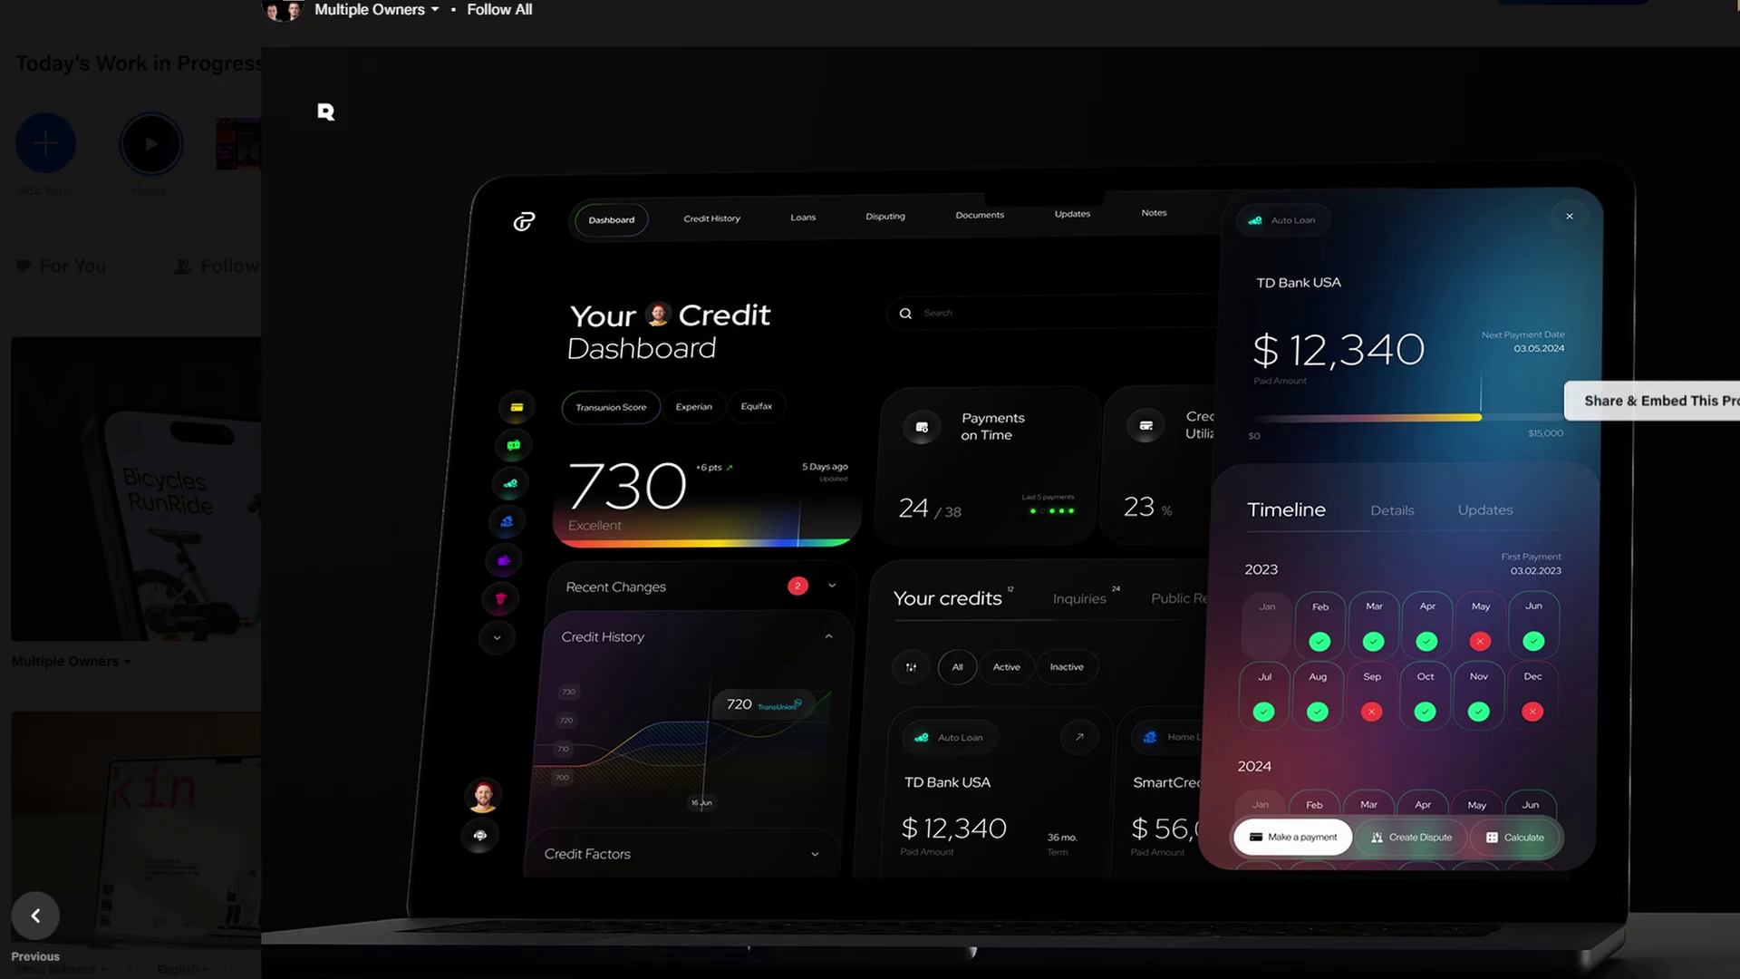
left_click(325, 111)
Step: Reload the feed via the Behance logo and scroll through the fresh project suggestions
scroll(781, 523, "down", 2)
scroll(785, 508, "down", 1)
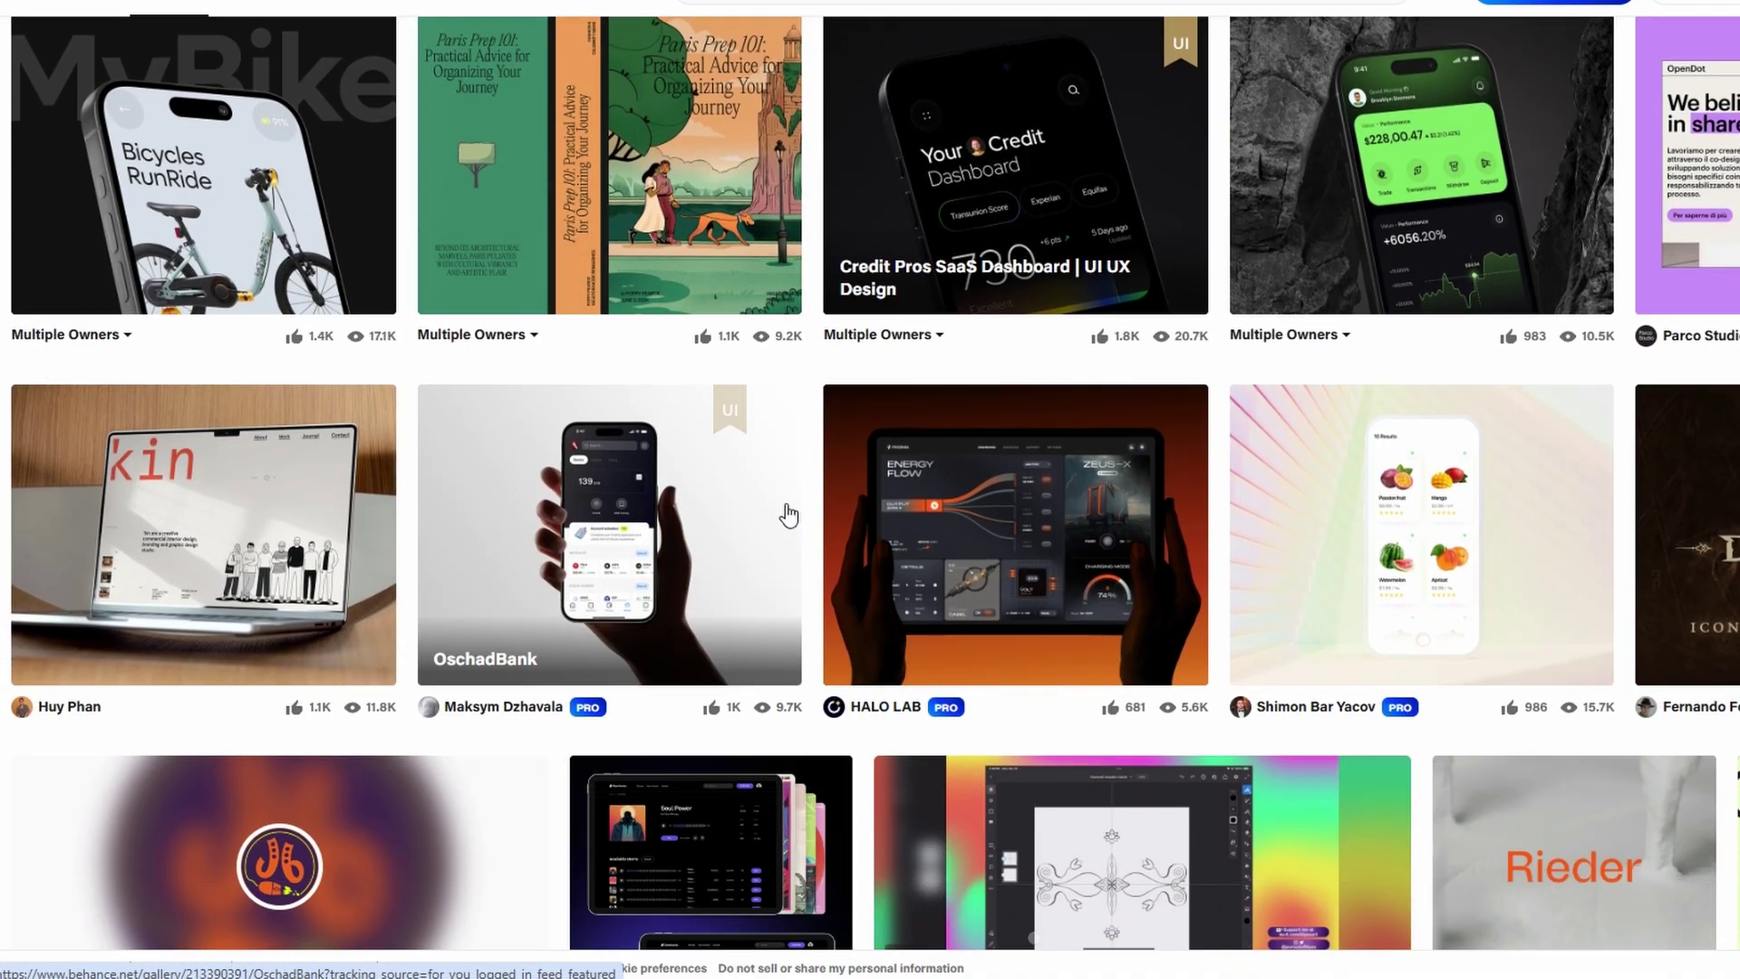
scroll(811, 507, "up", 3)
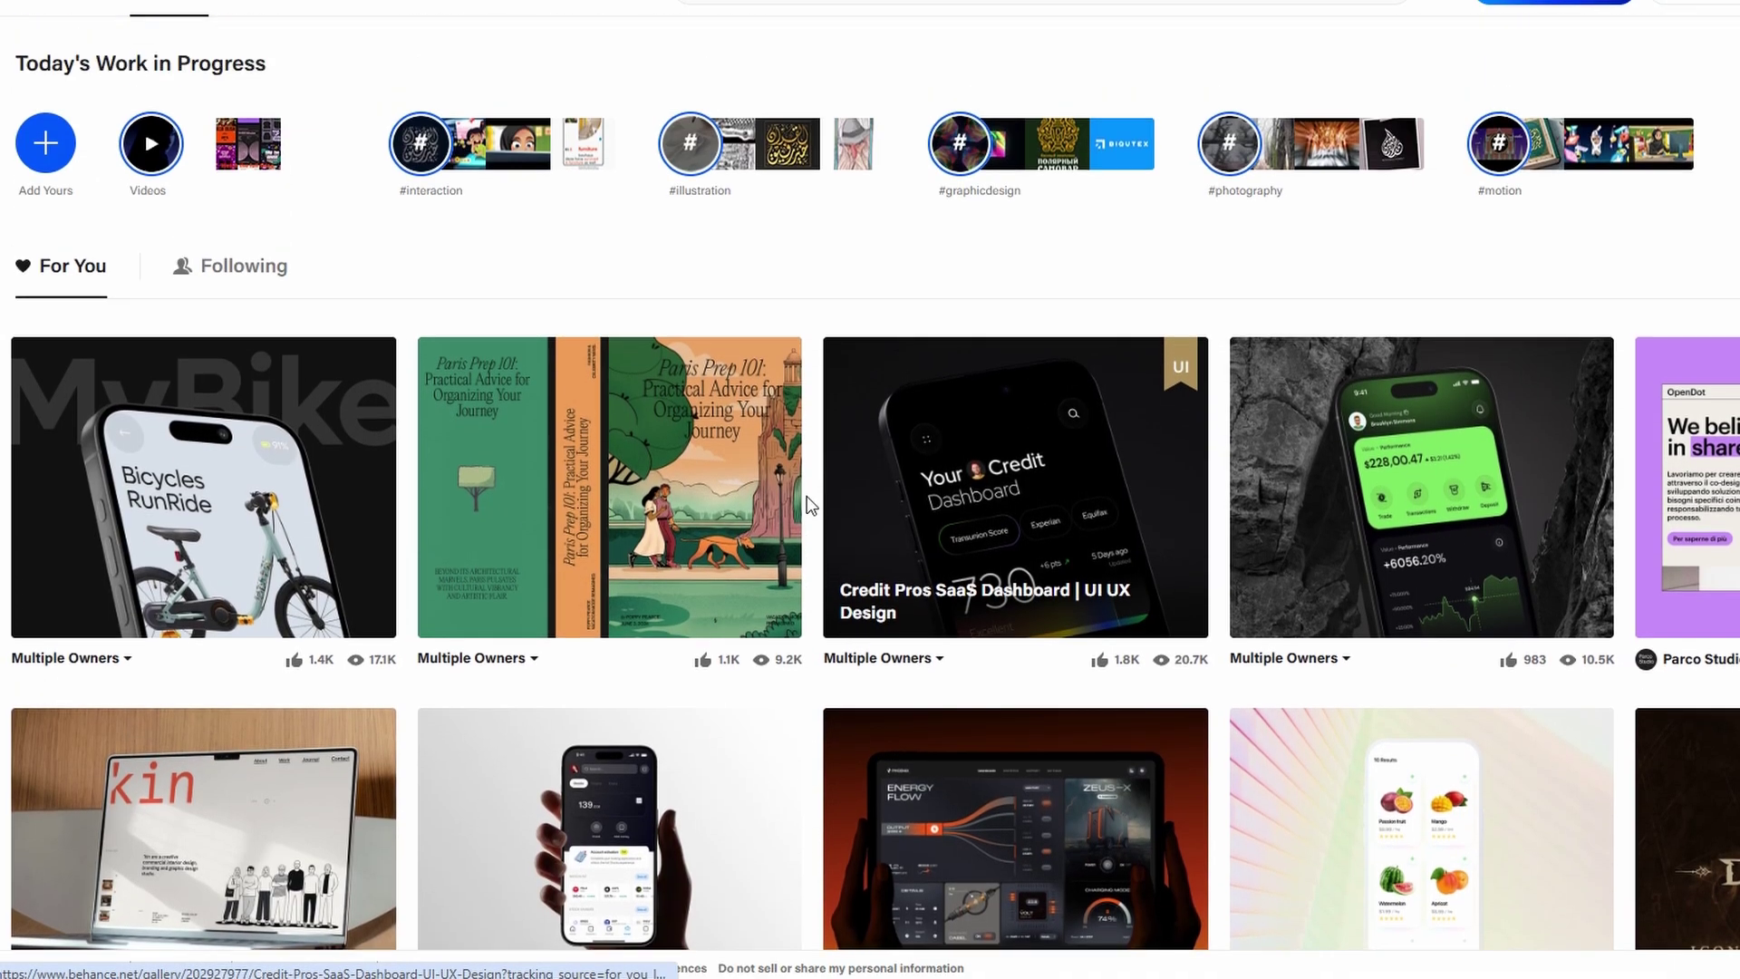
left_click(56, 9)
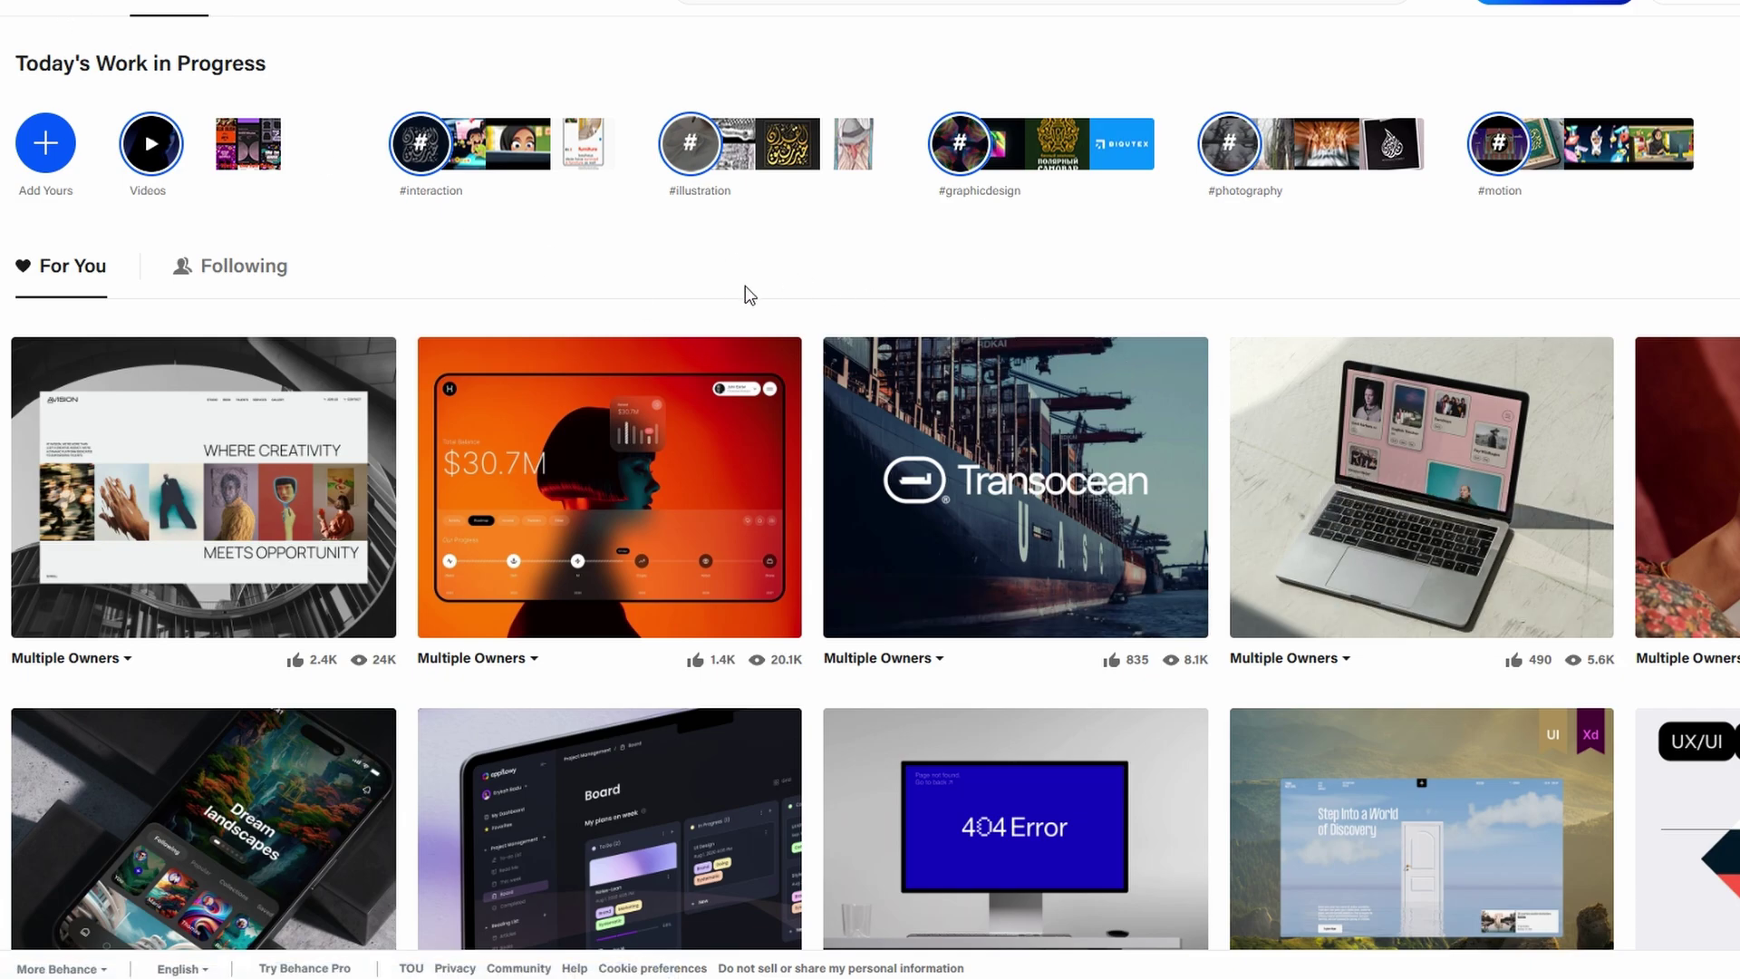
mouse_move(193, 10)
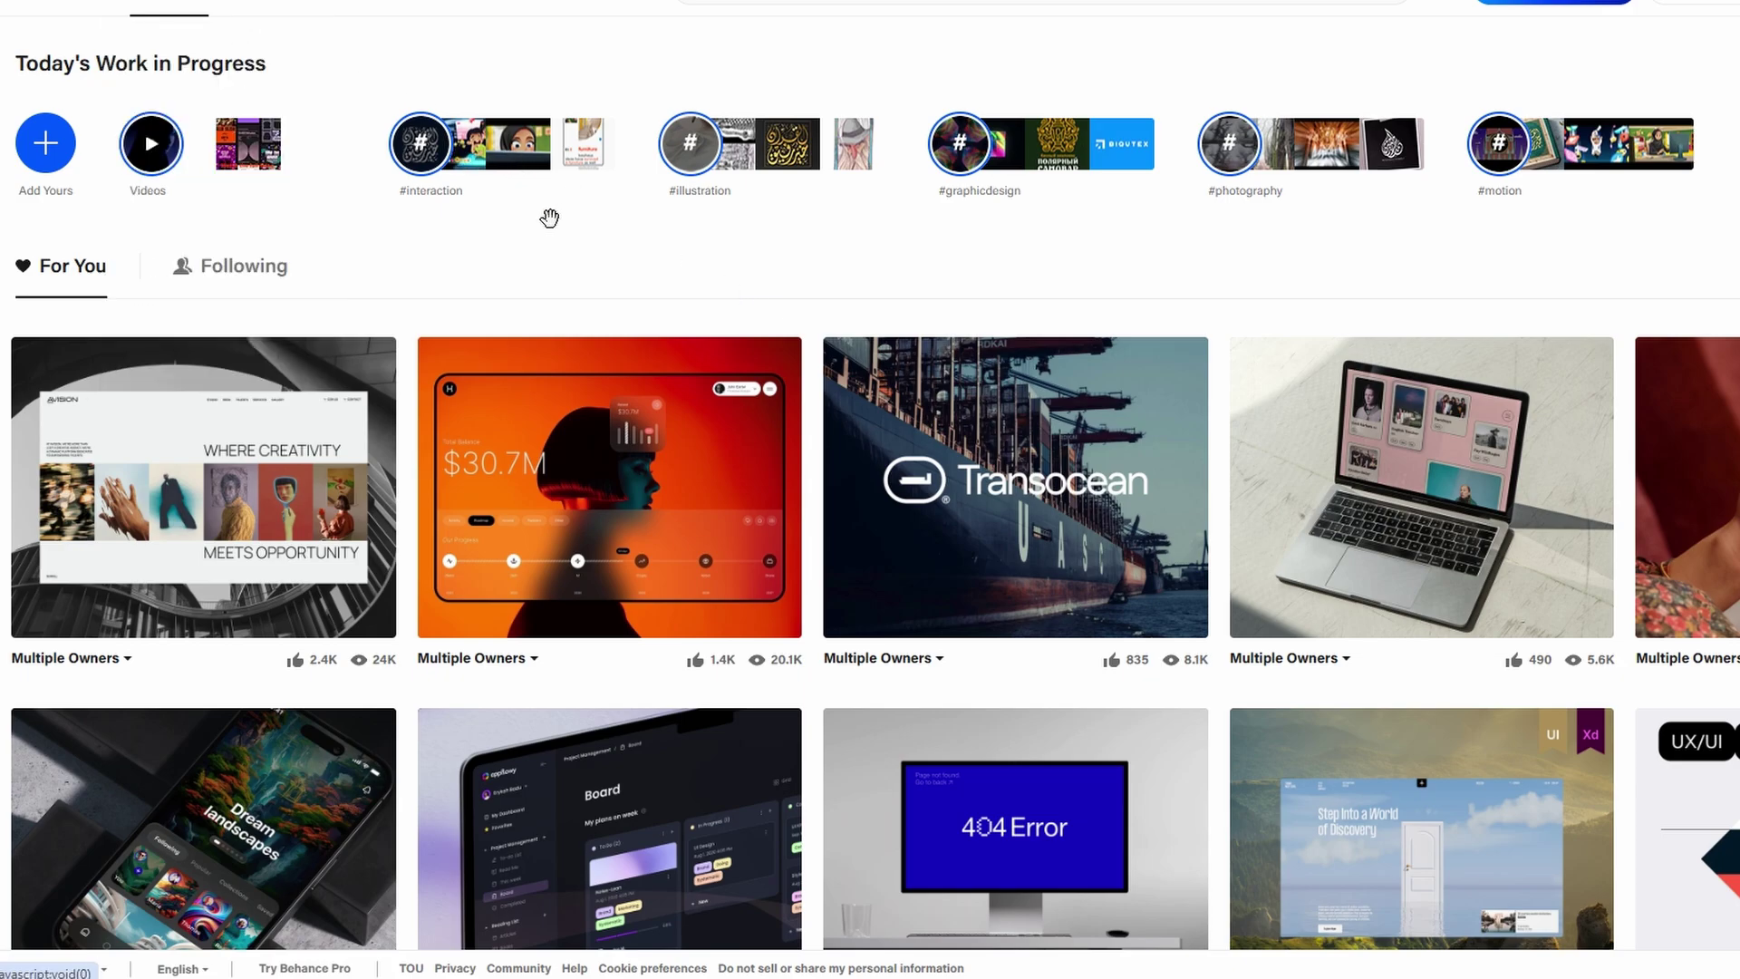
scroll(557, 227, "down", 4)
scroll(571, 245, "down", 2)
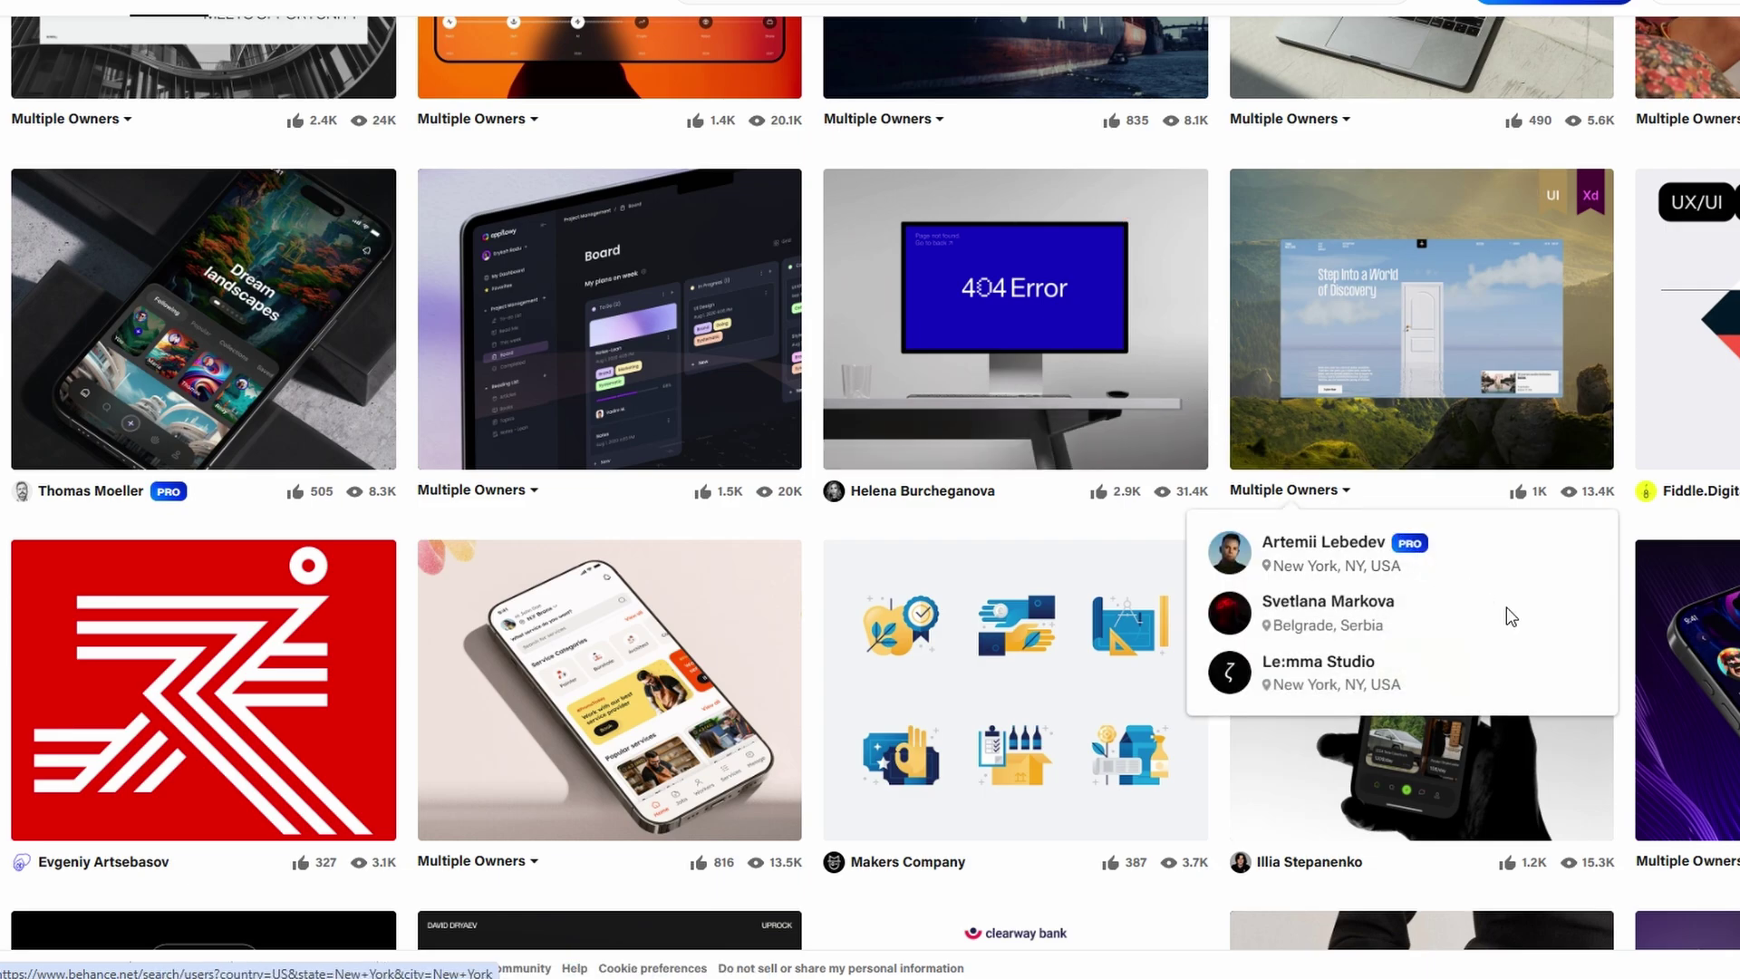
Step: Open the Ozlynk Mobile App Design project and scroll through its gaming app mockups
left_click(1686, 689)
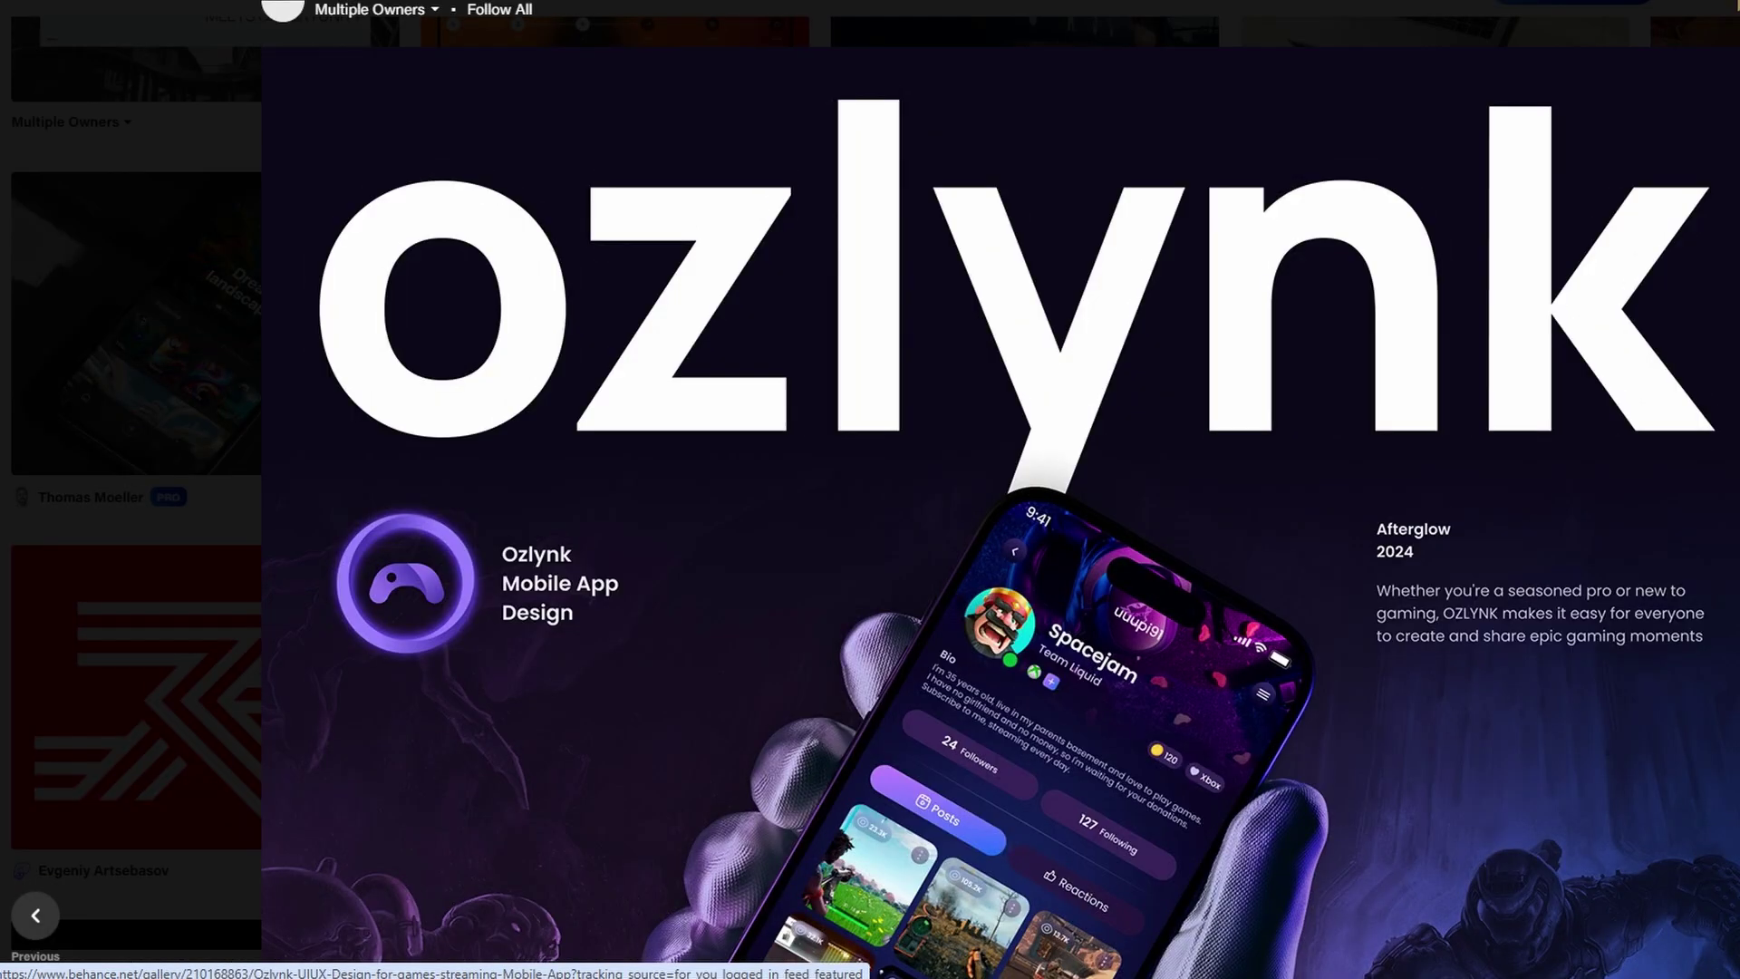
scroll(1224, 396, "down", 3)
scroll(1223, 396, "down", 2)
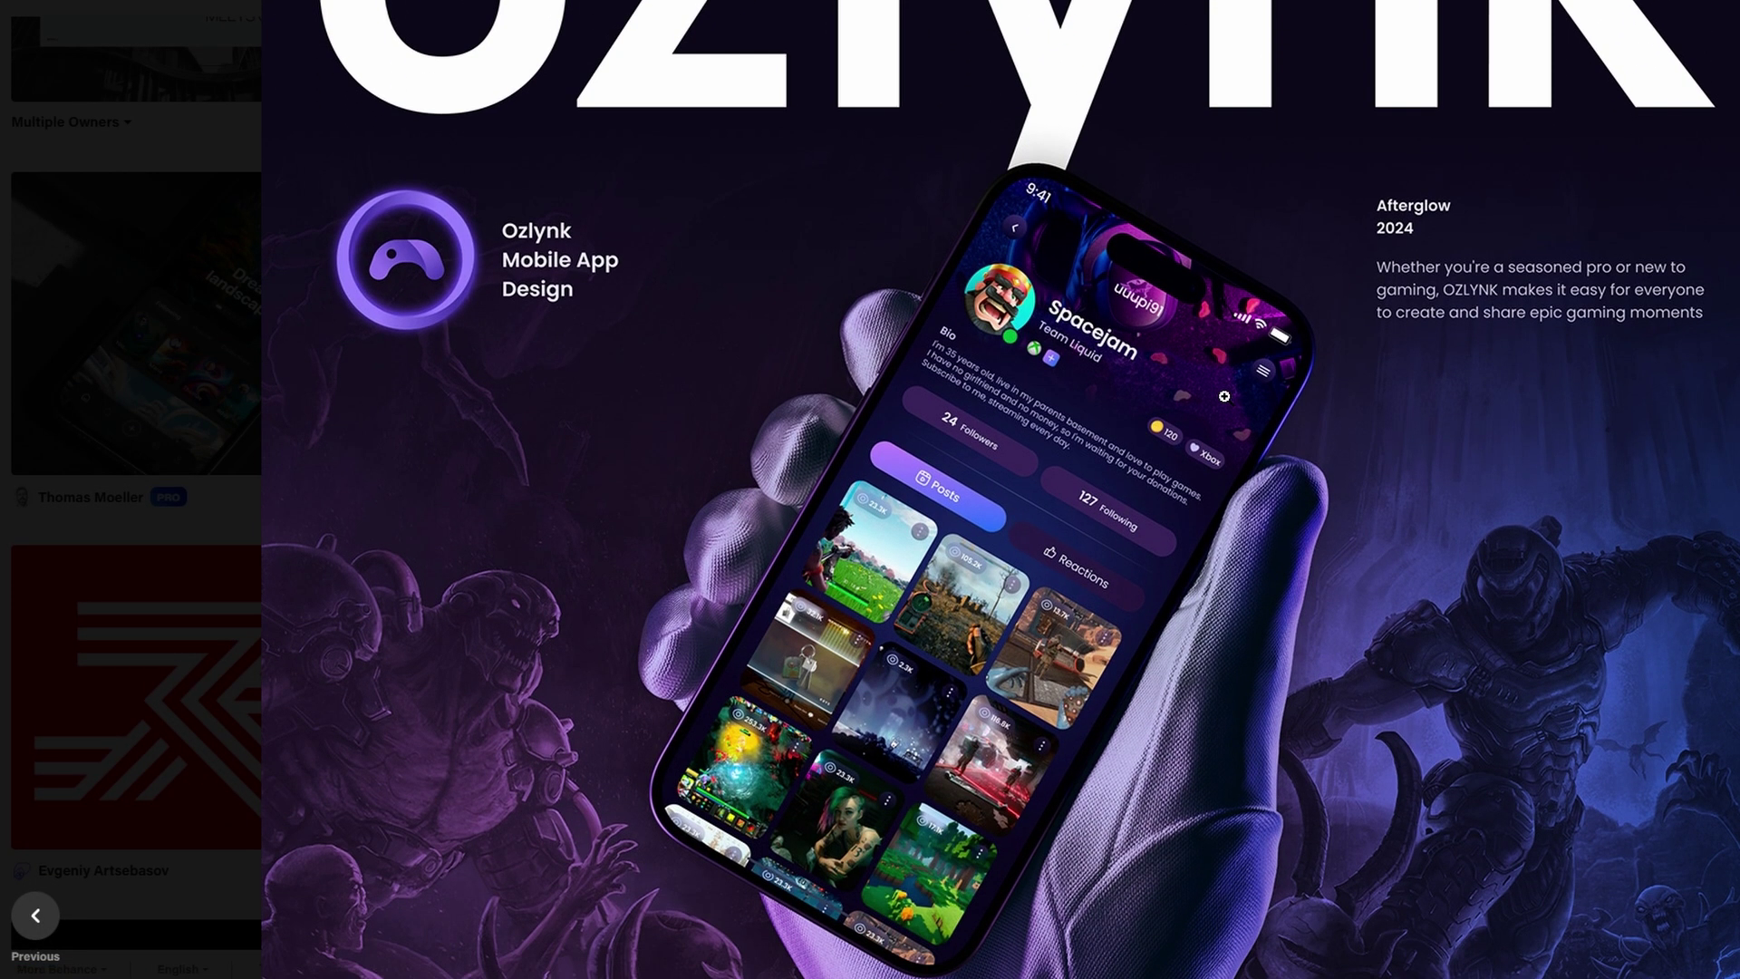